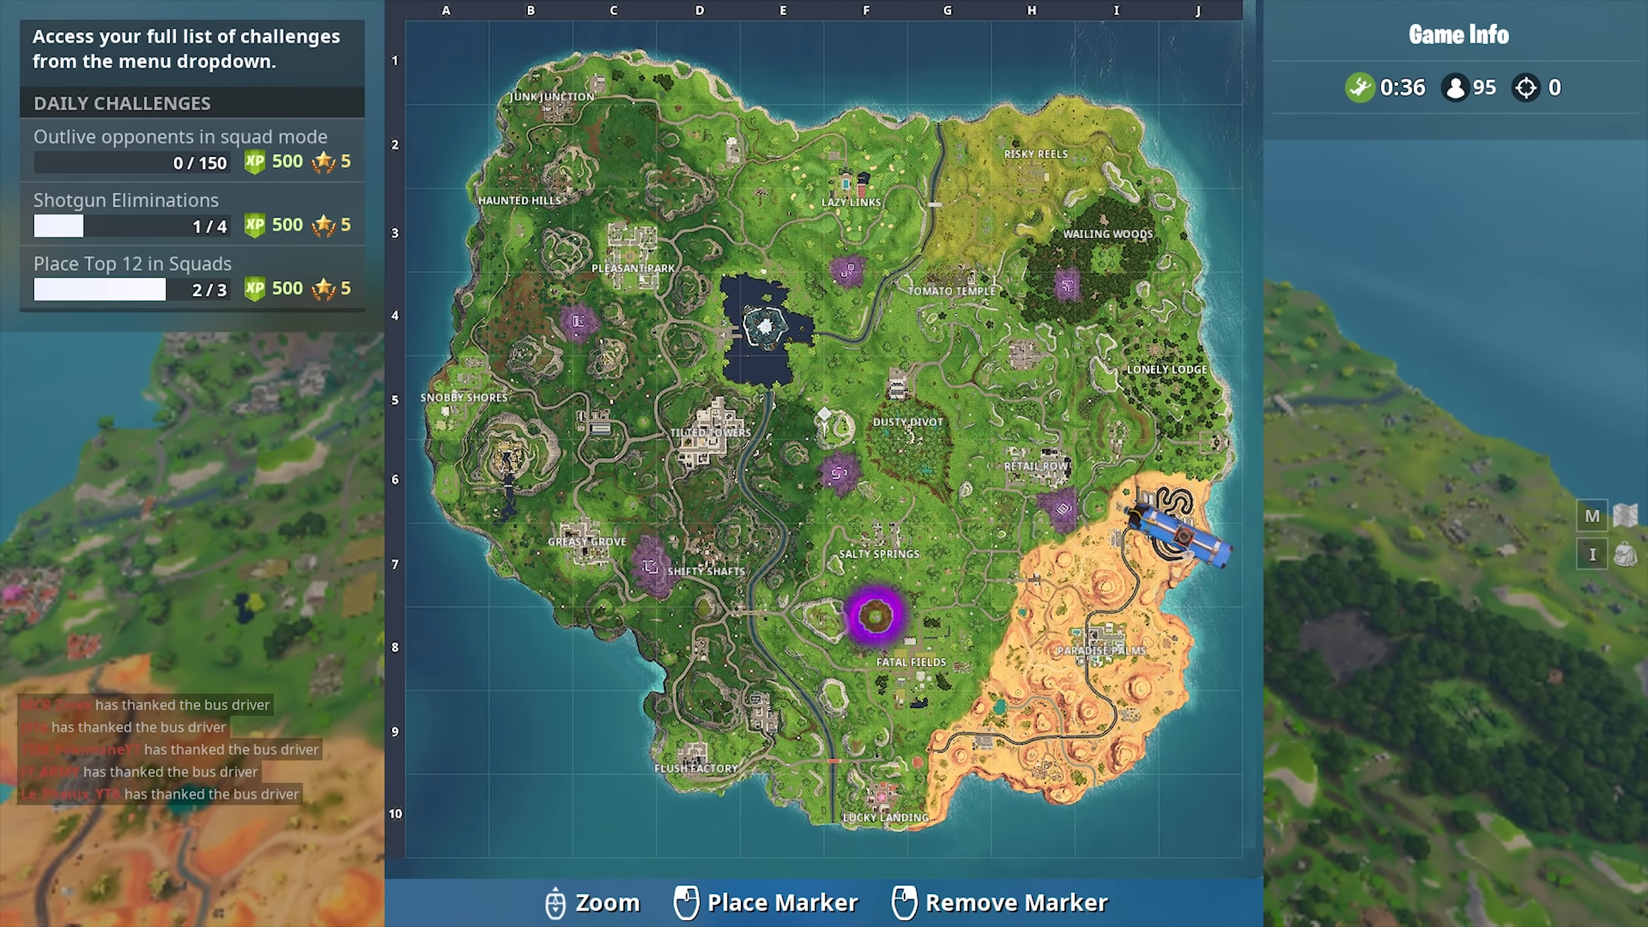
Check the island map with M during the bus ride, then jump out of the battle bus
key(m)
key(m)
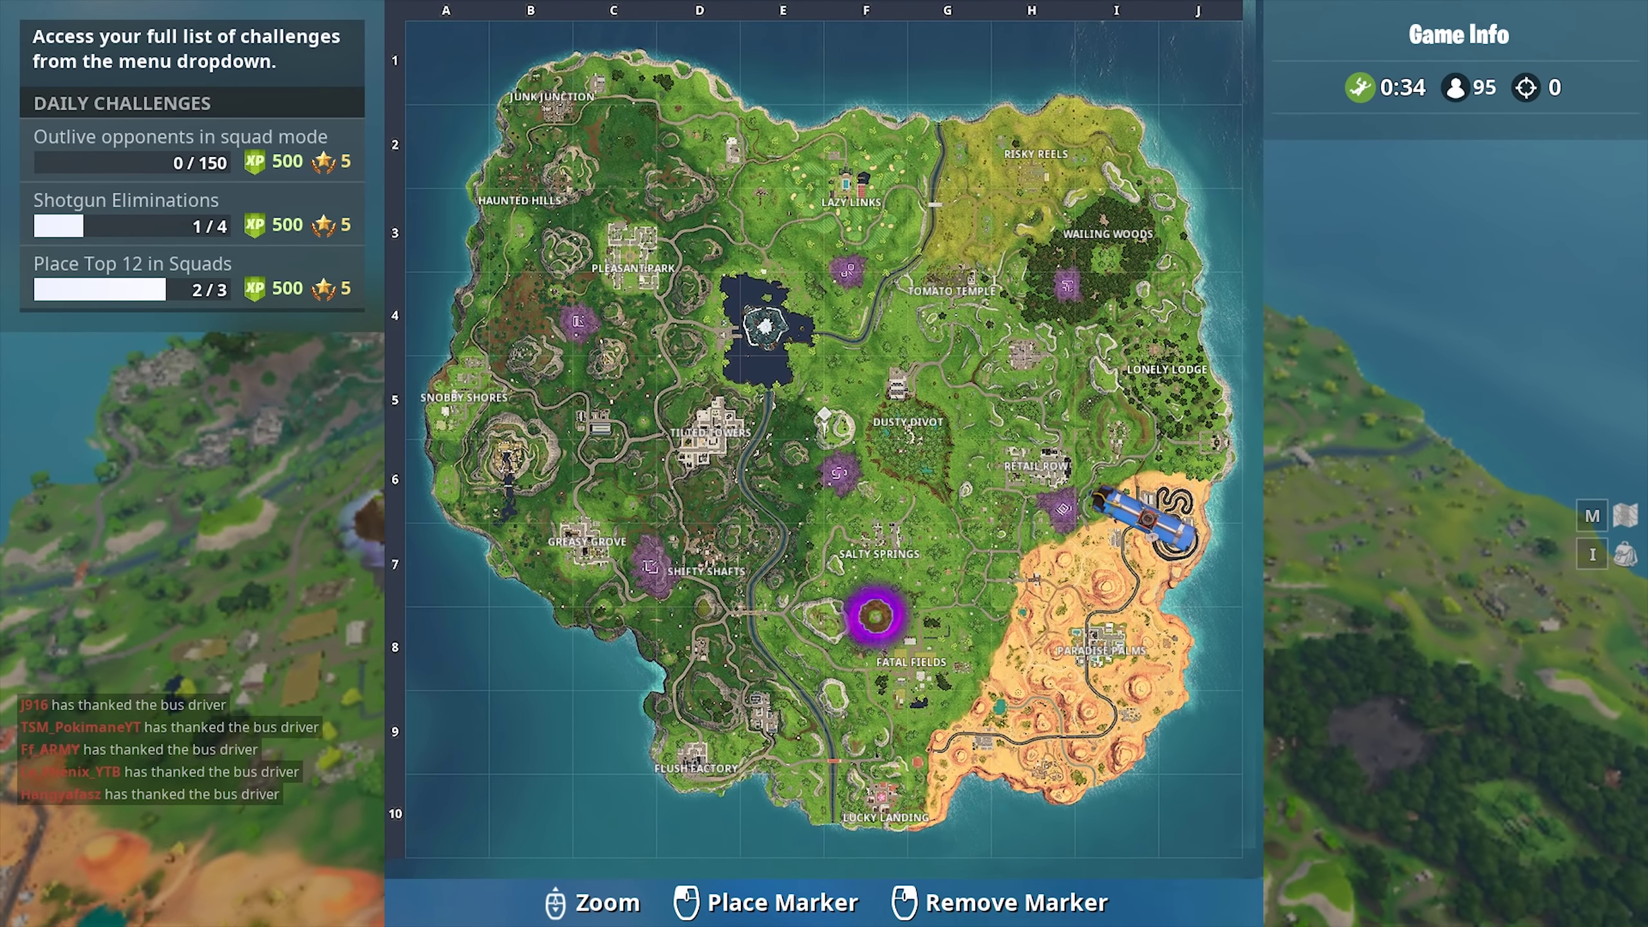
key(m)
key(space)
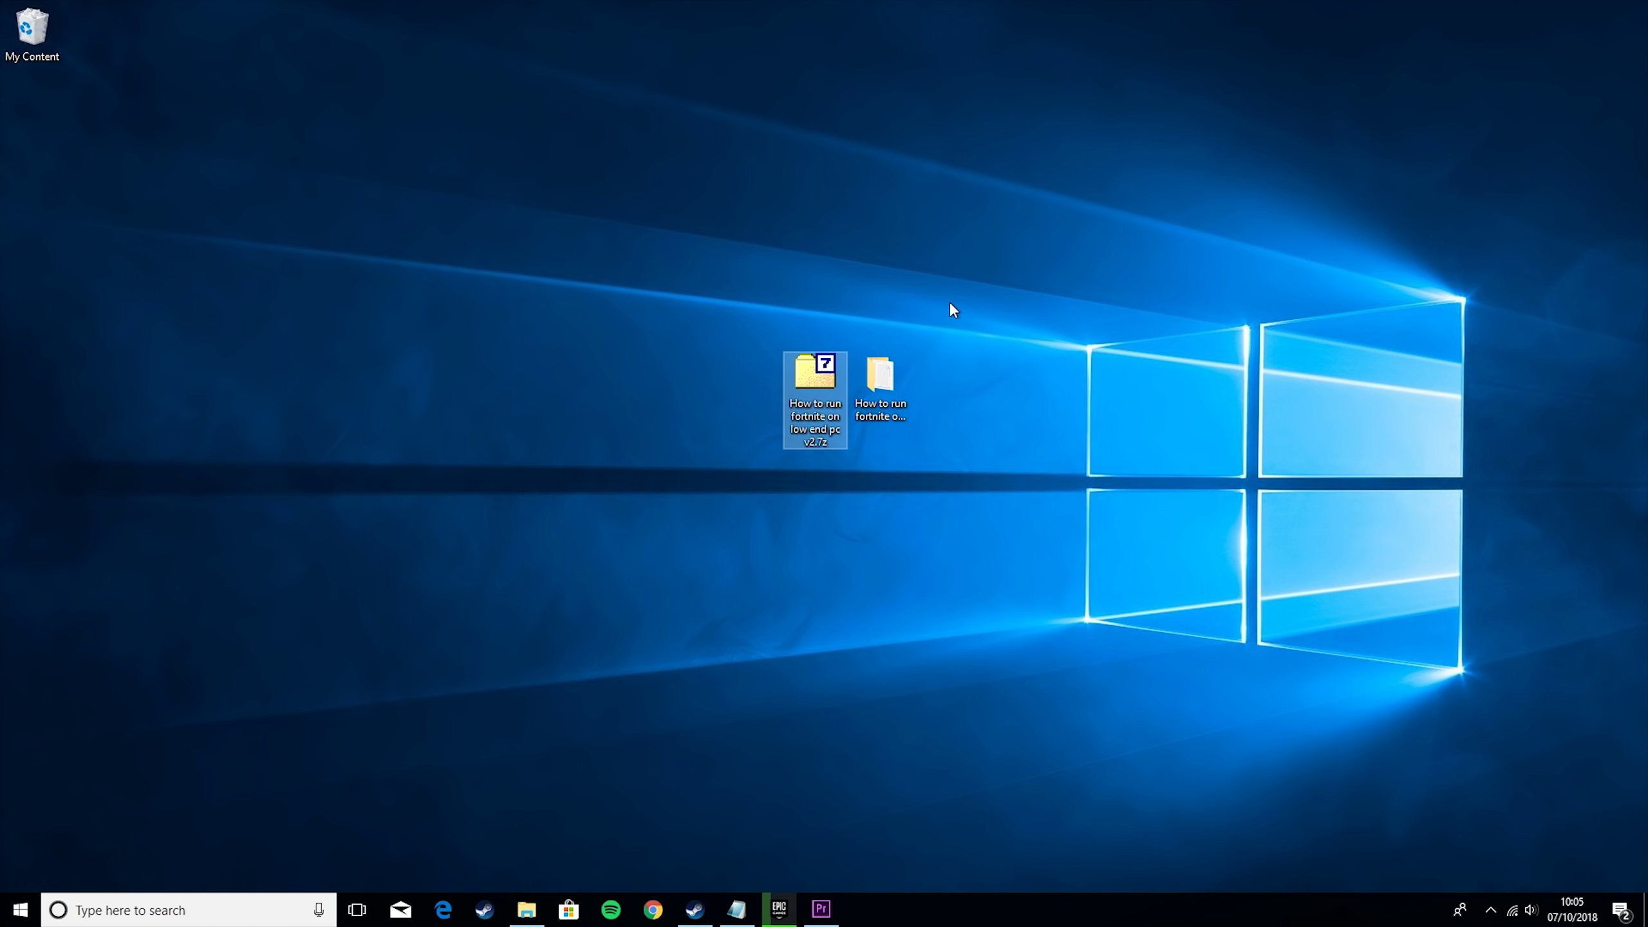
Extract the 'How to run fortnite on low end pc v2' archive here with 7-Zip, dismissing the replace prompt
click(882, 259)
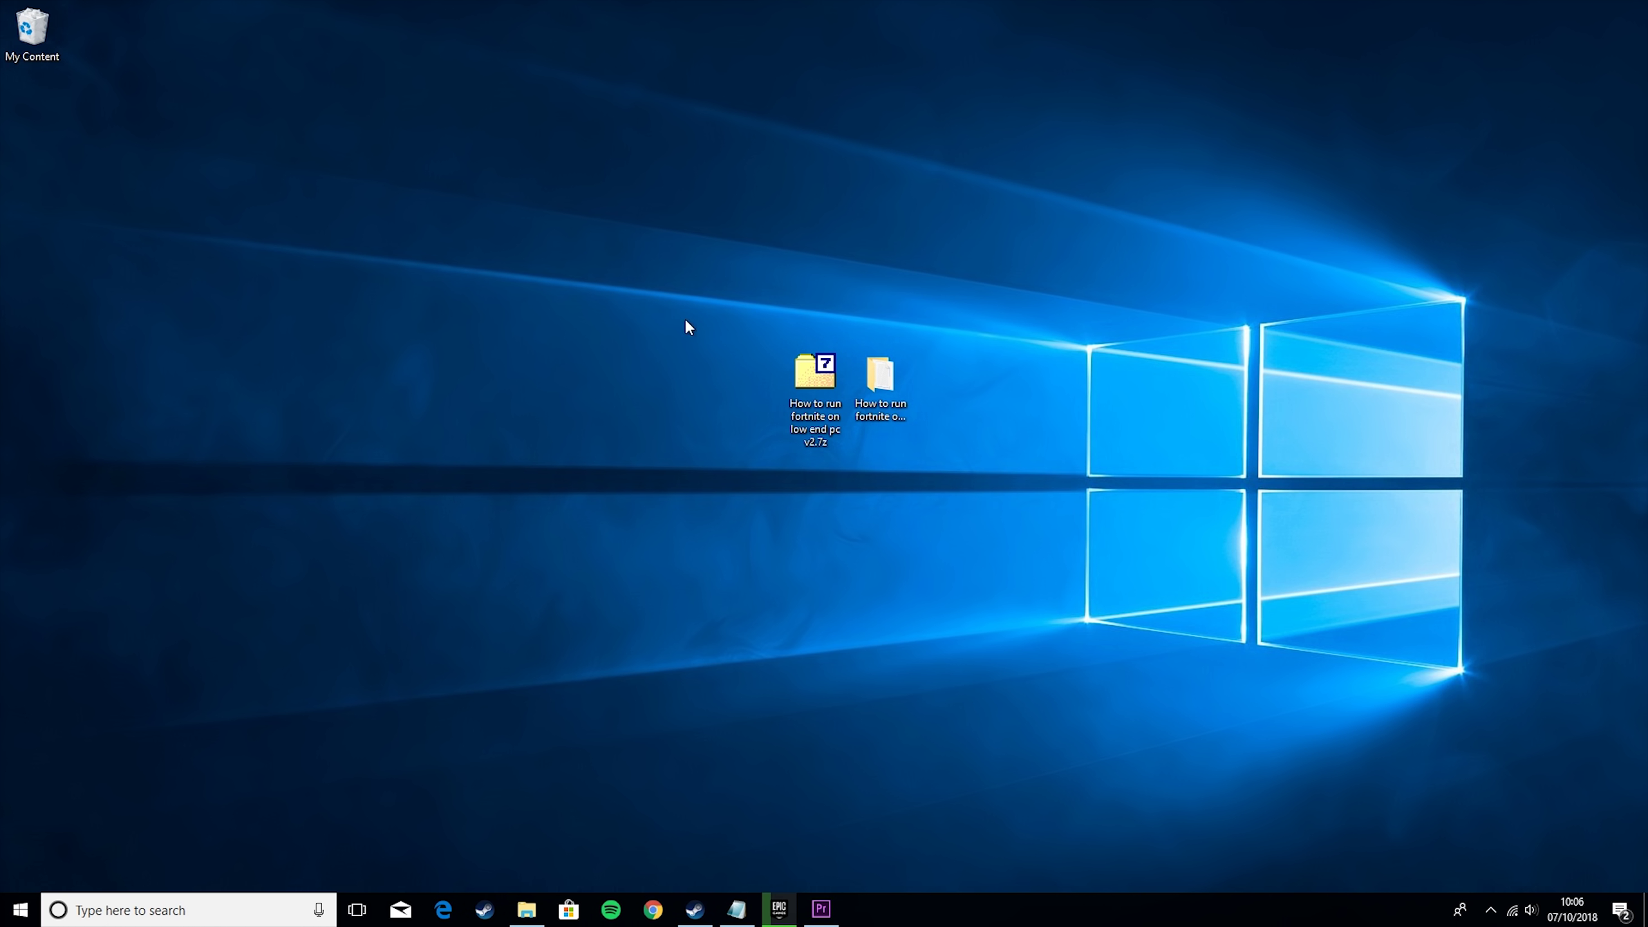
right_click(807, 388)
mouse_move(921, 413)
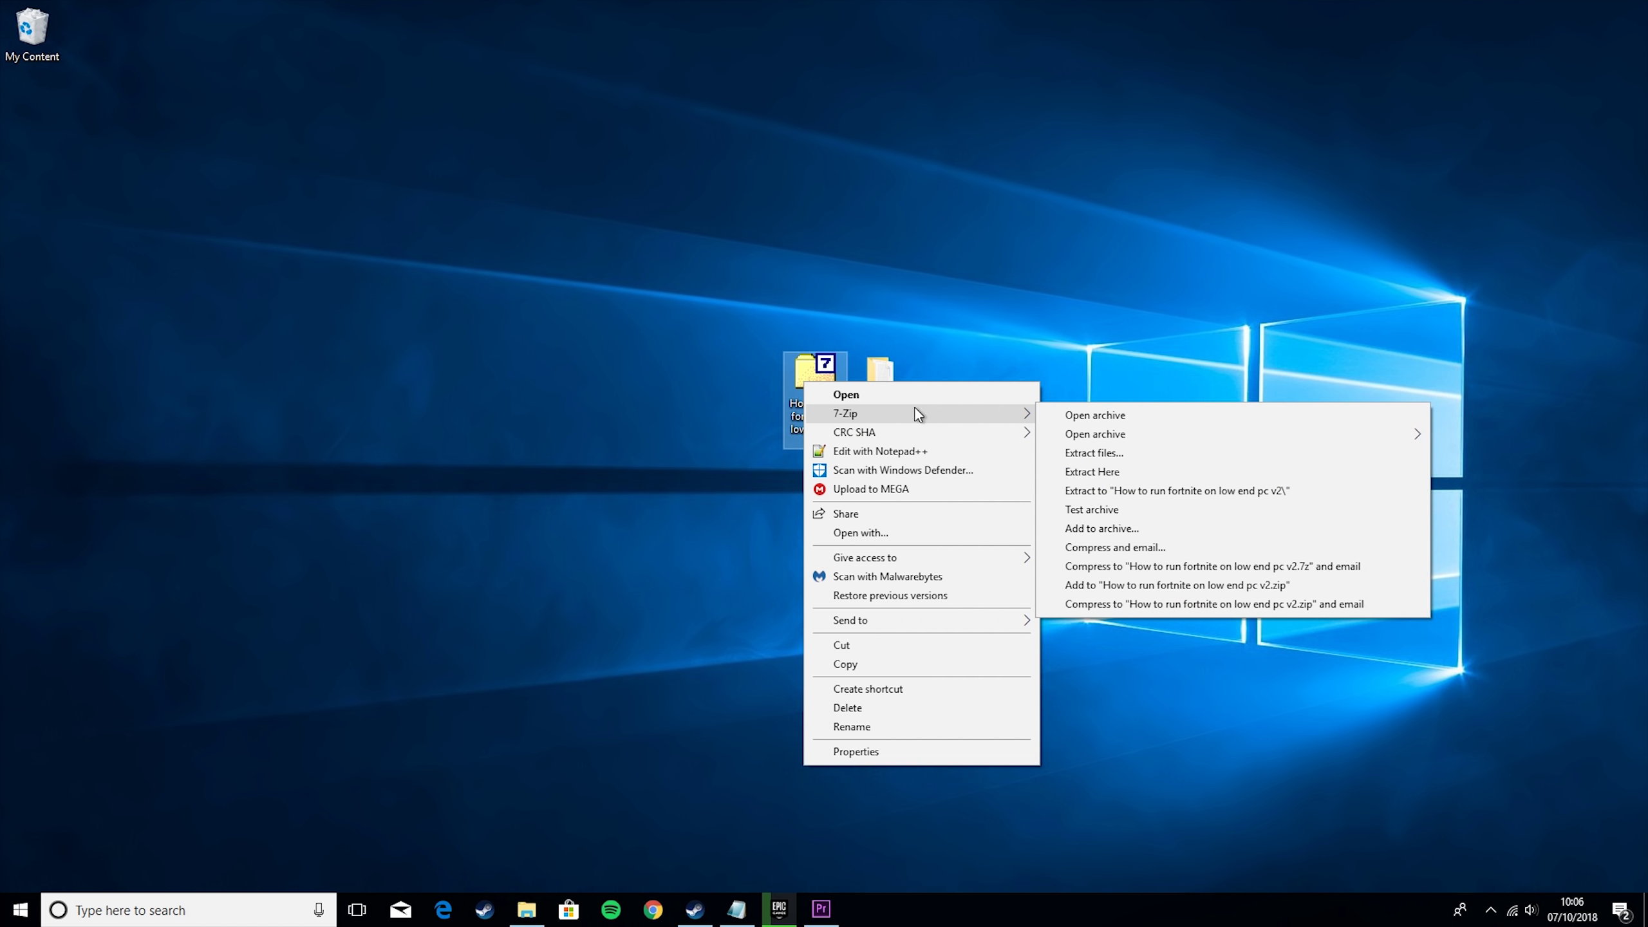
click(1117, 474)
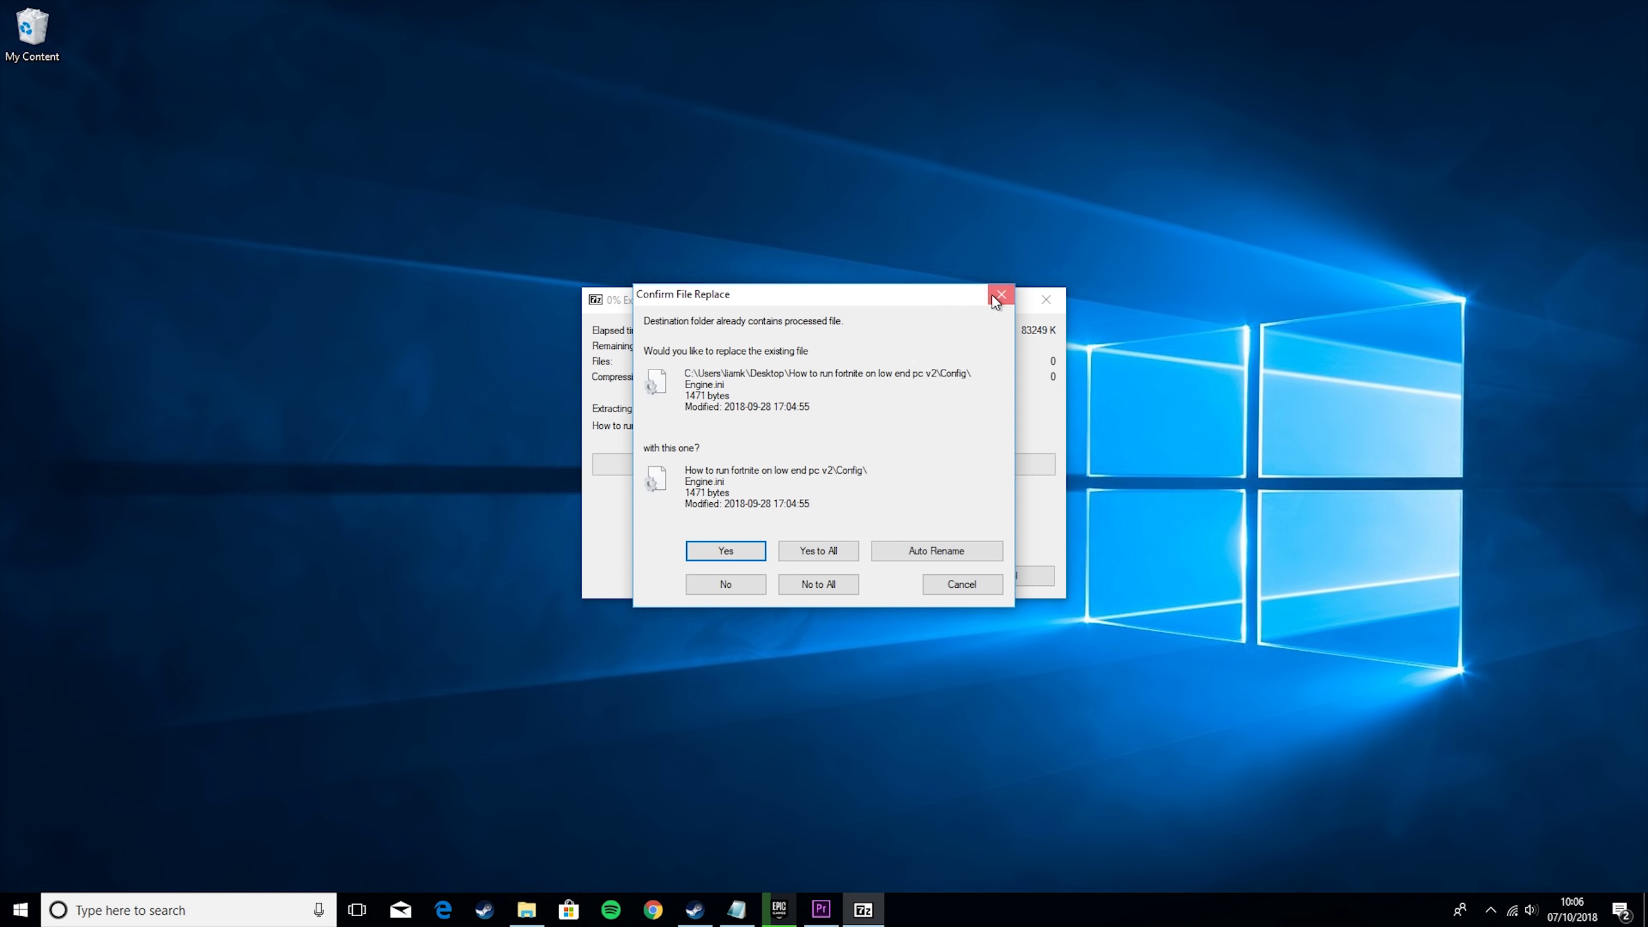
click(999, 295)
Move the archive icon to the desktop's top-left and shift the extracted folder slightly left
drag(821, 384, 25, 104)
click(881, 383)
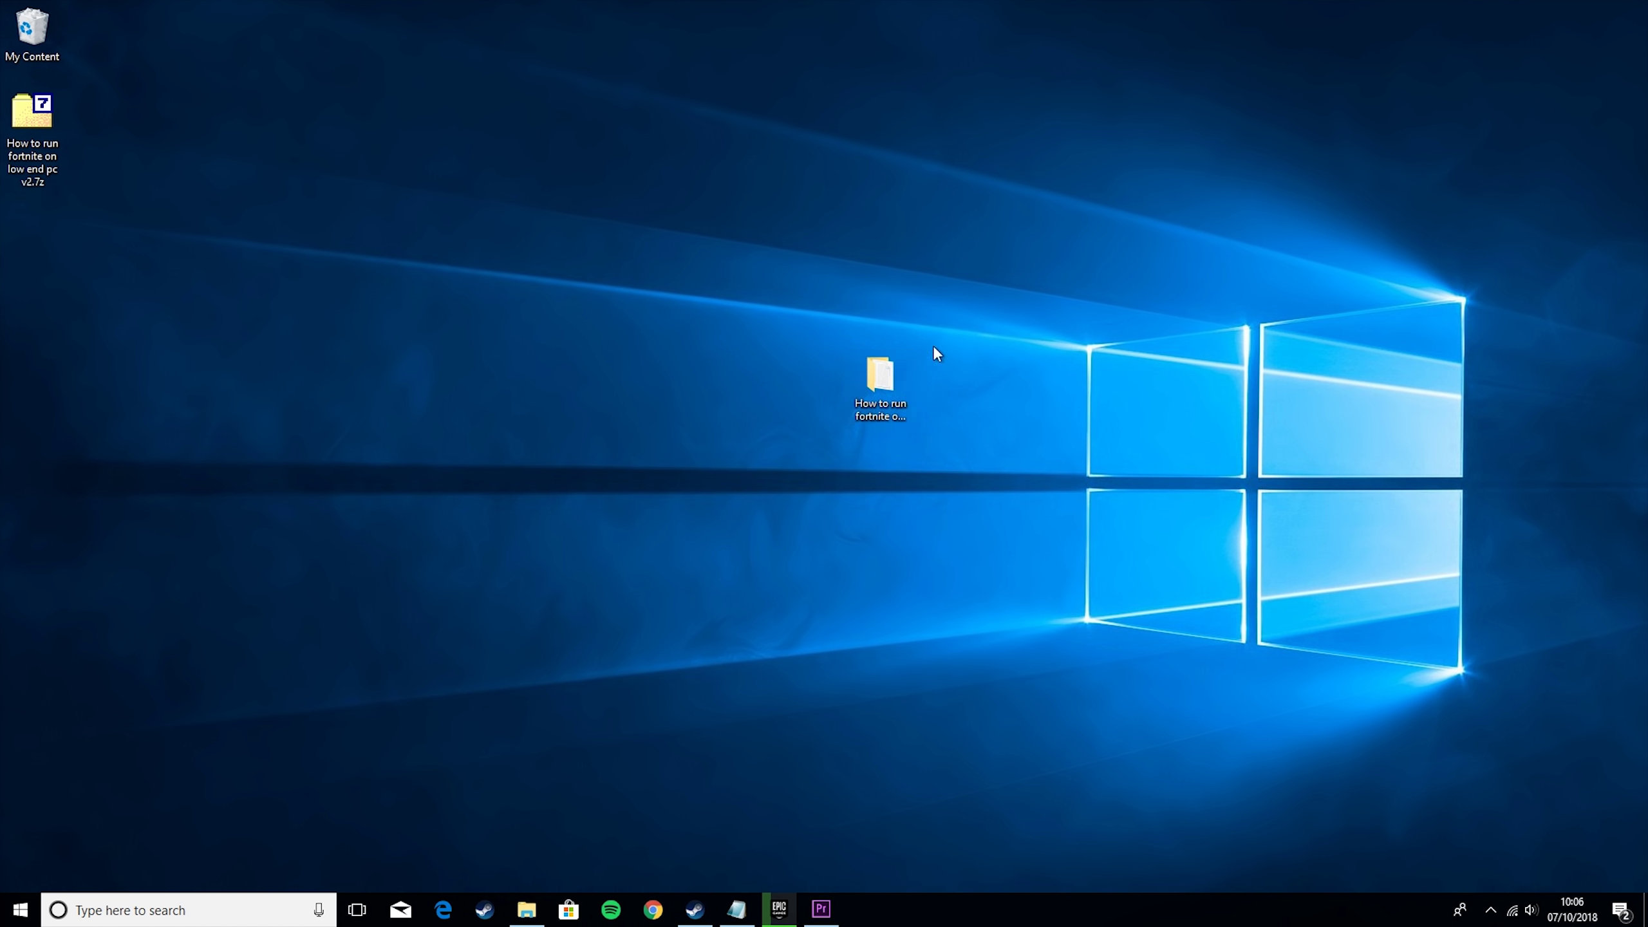
drag(861, 379, 817, 399)
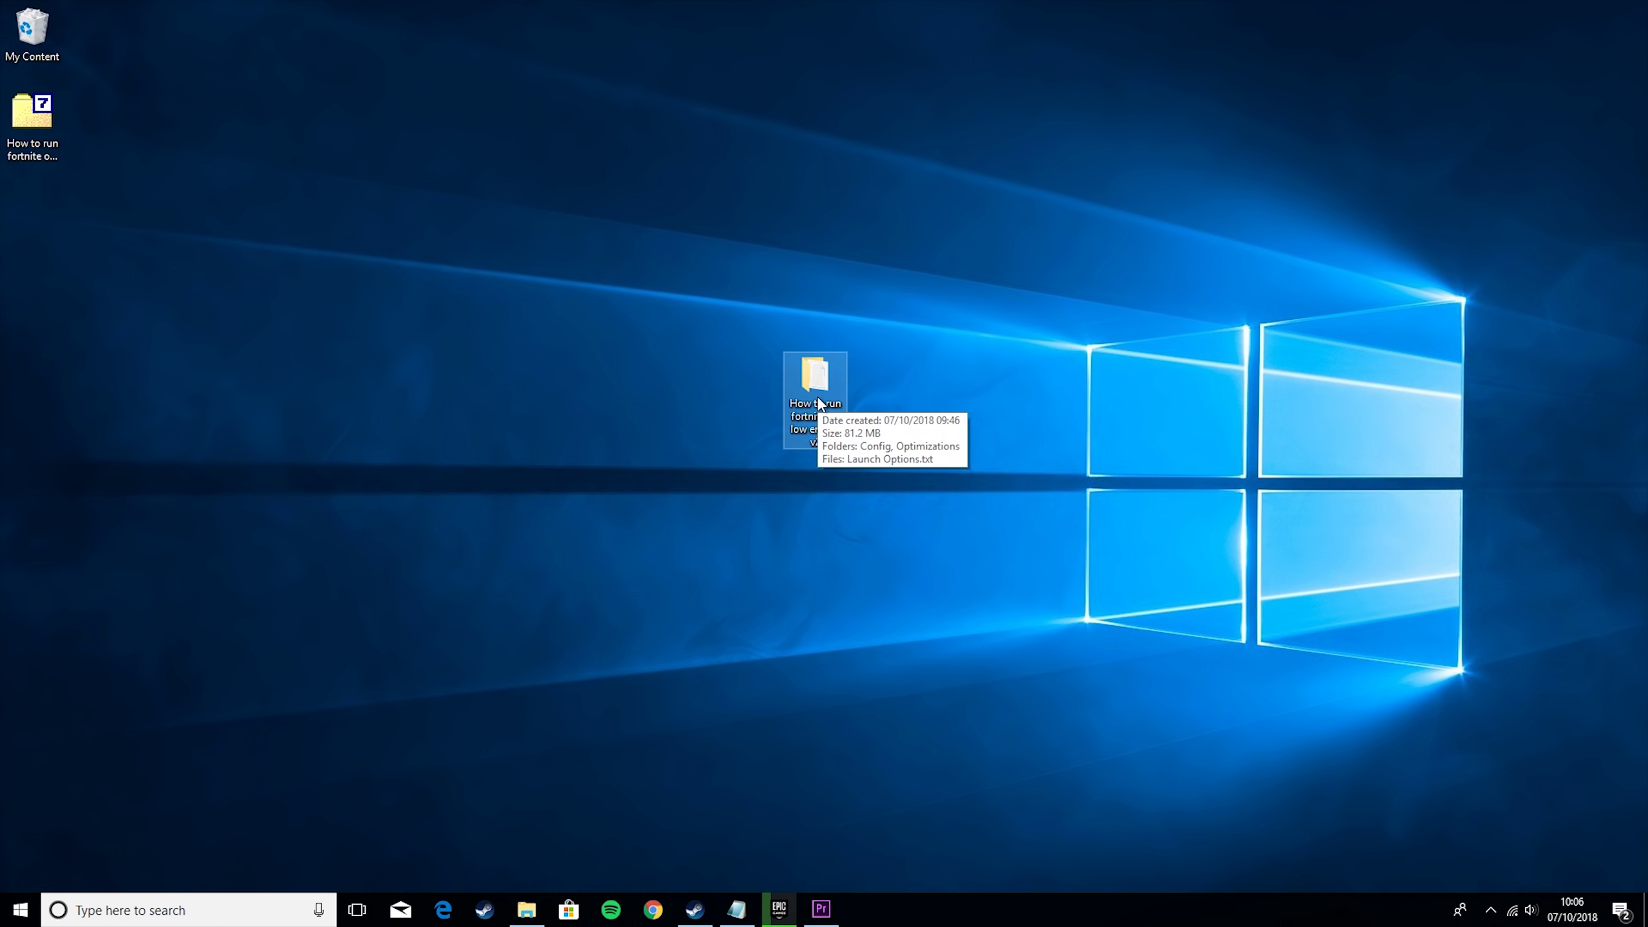
Open the extracted 'How to run fortnite on low end pc v2' folder
double_click(816, 402)
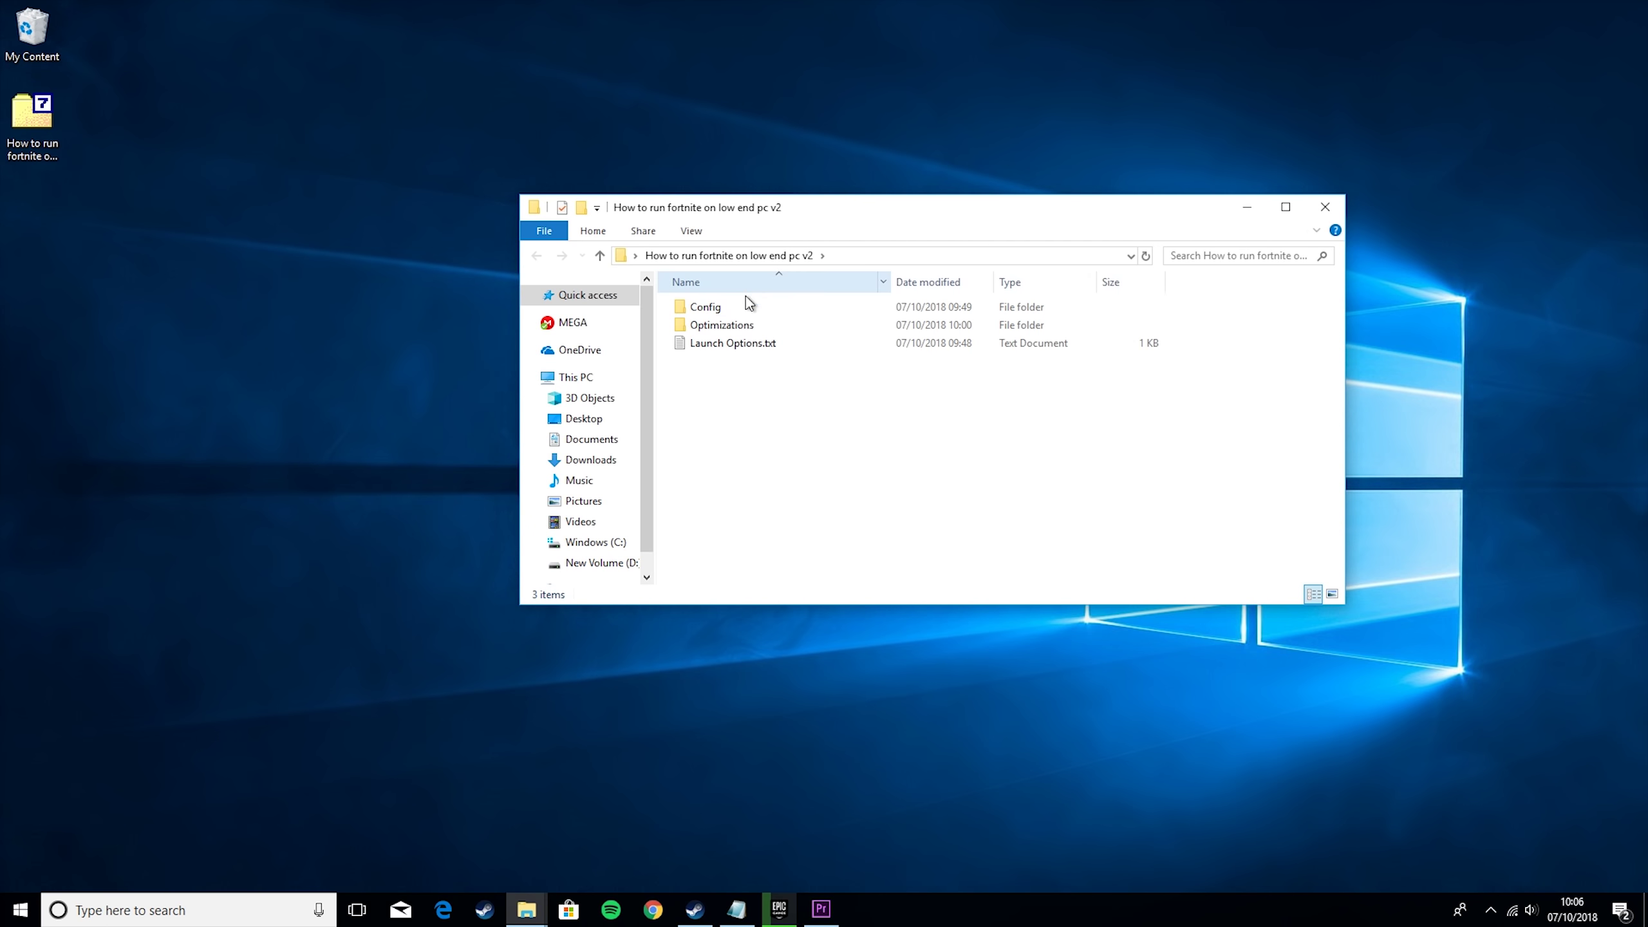
Open Launch Options.txt in Notepad and launch Task Manager by searching 'task'
double_click(741, 344)
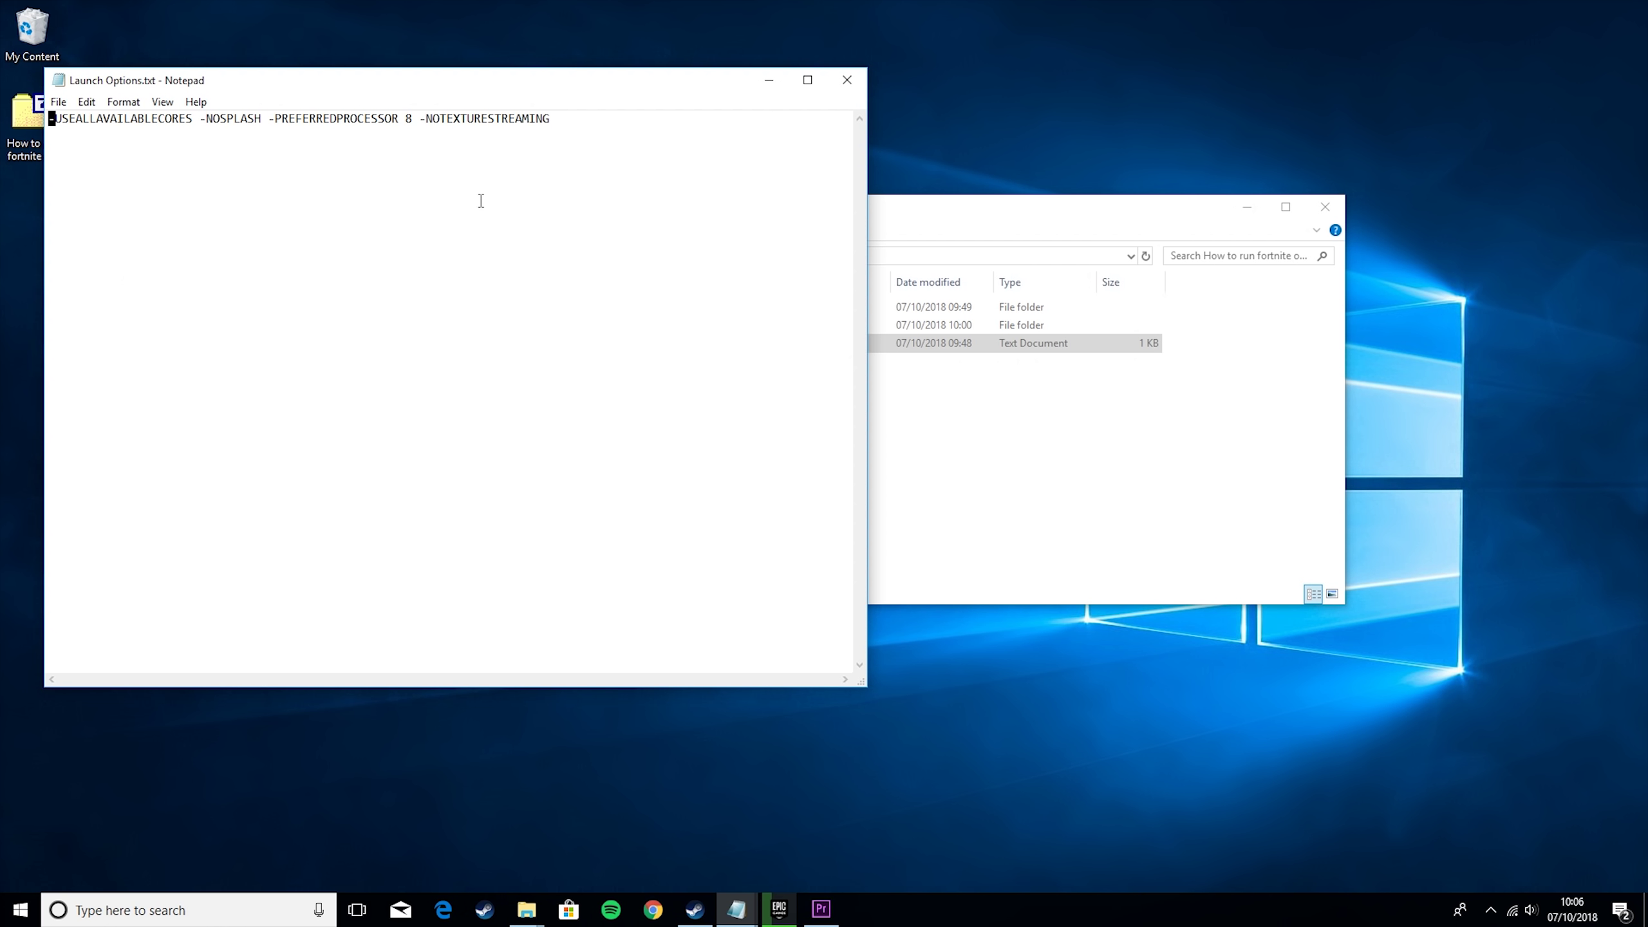
click(146, 903)
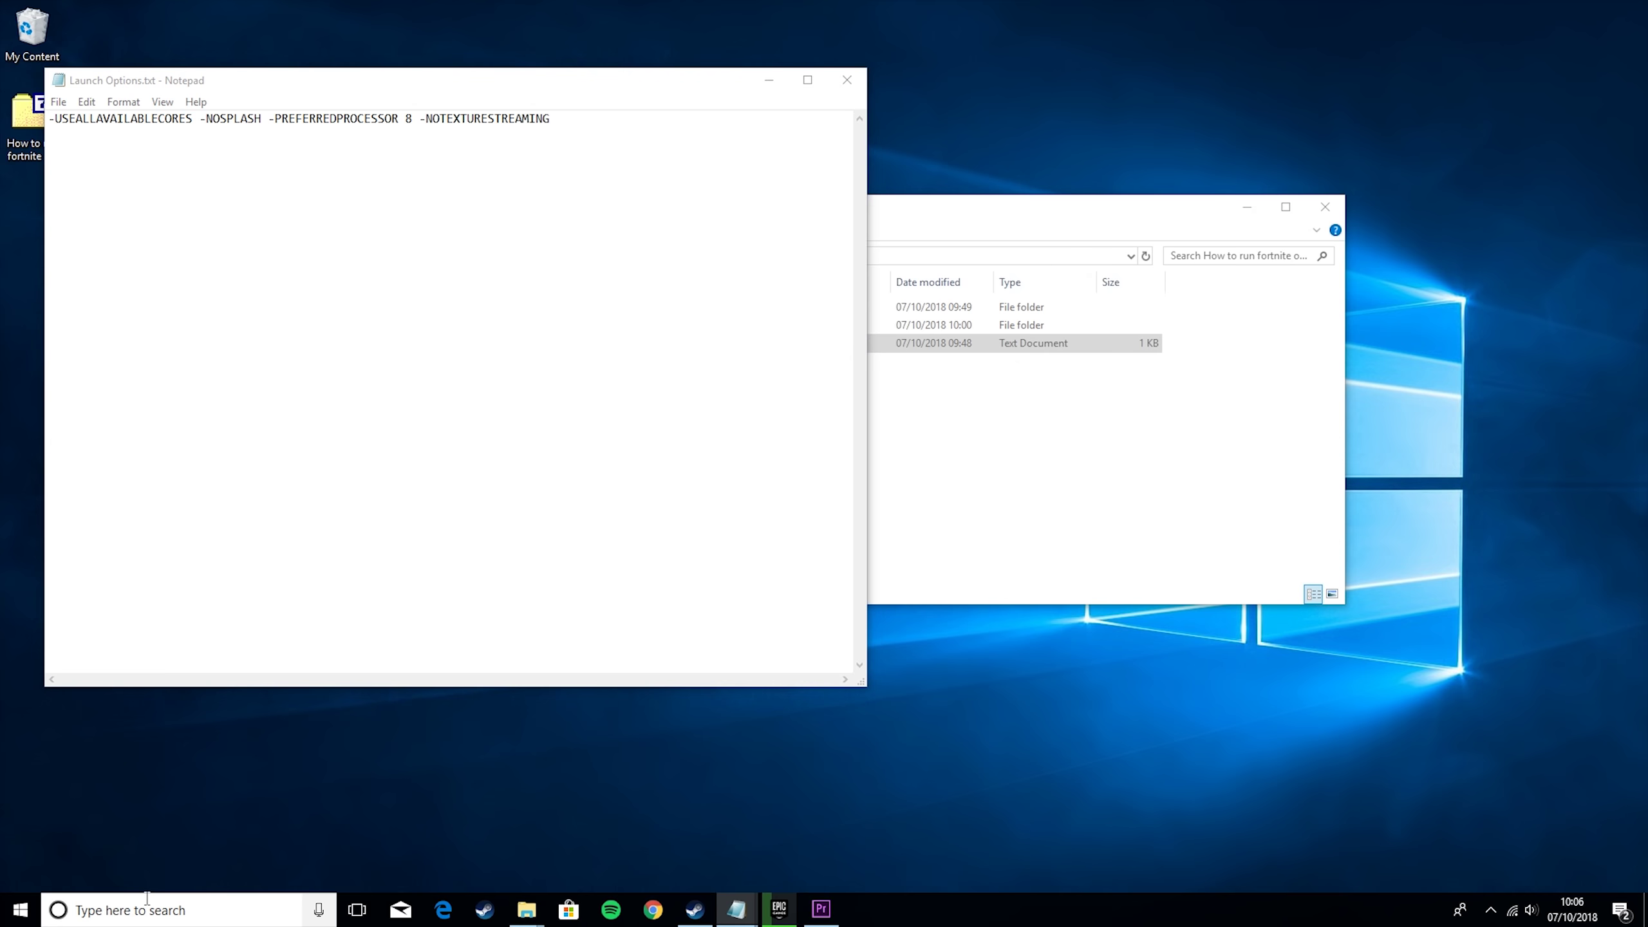
text(task)
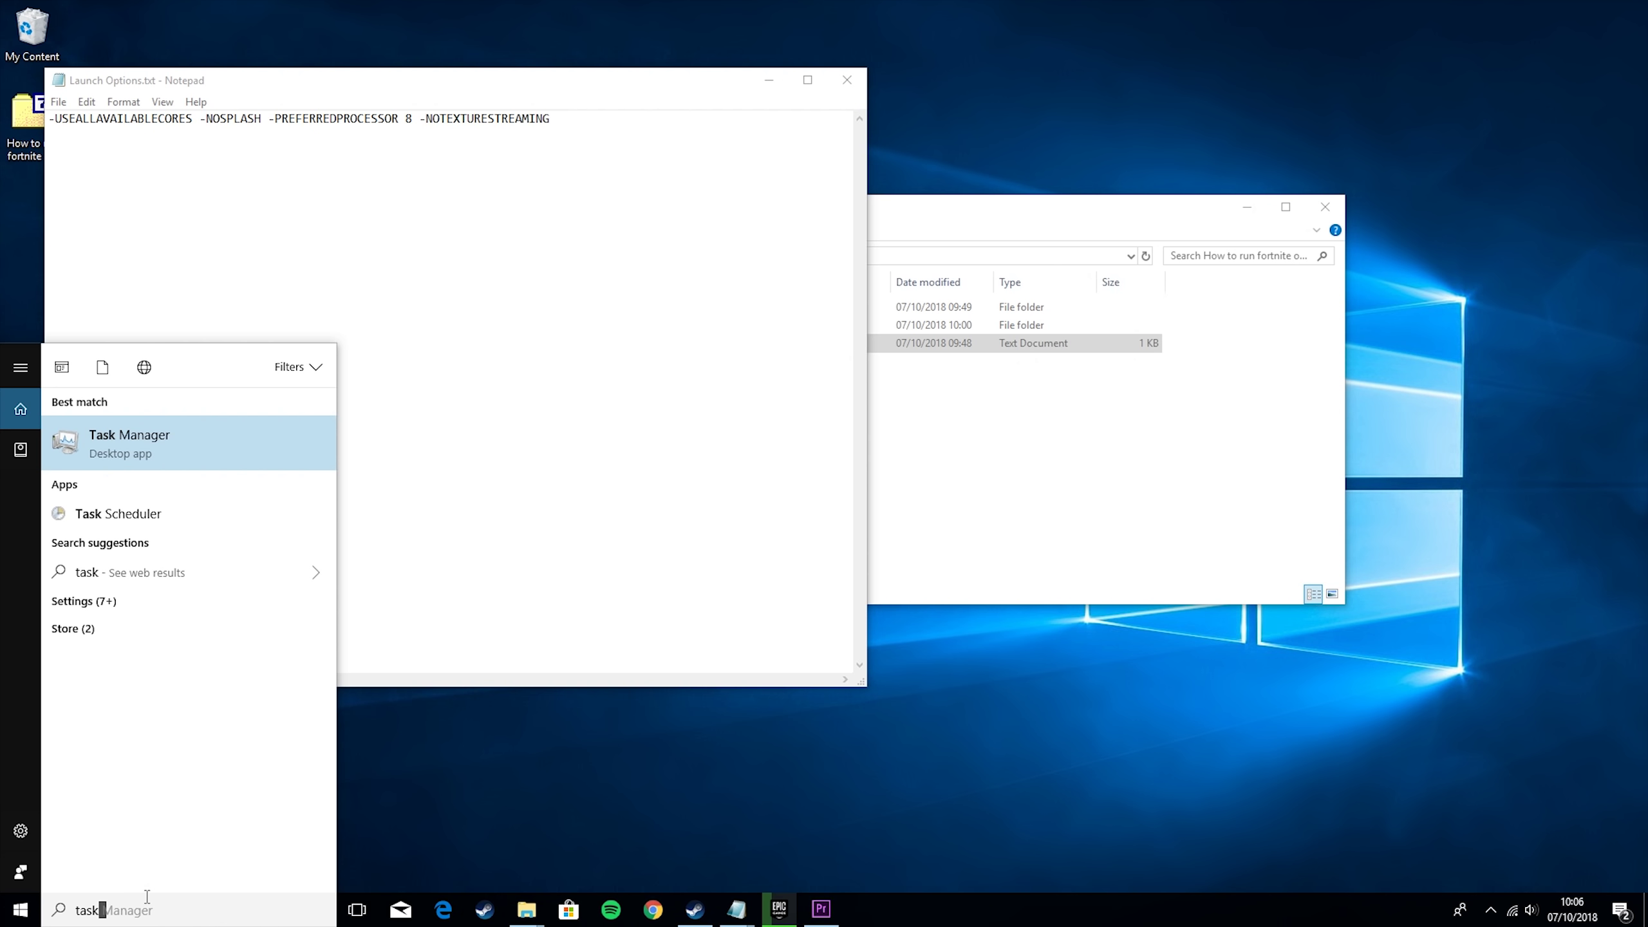
key(Return)
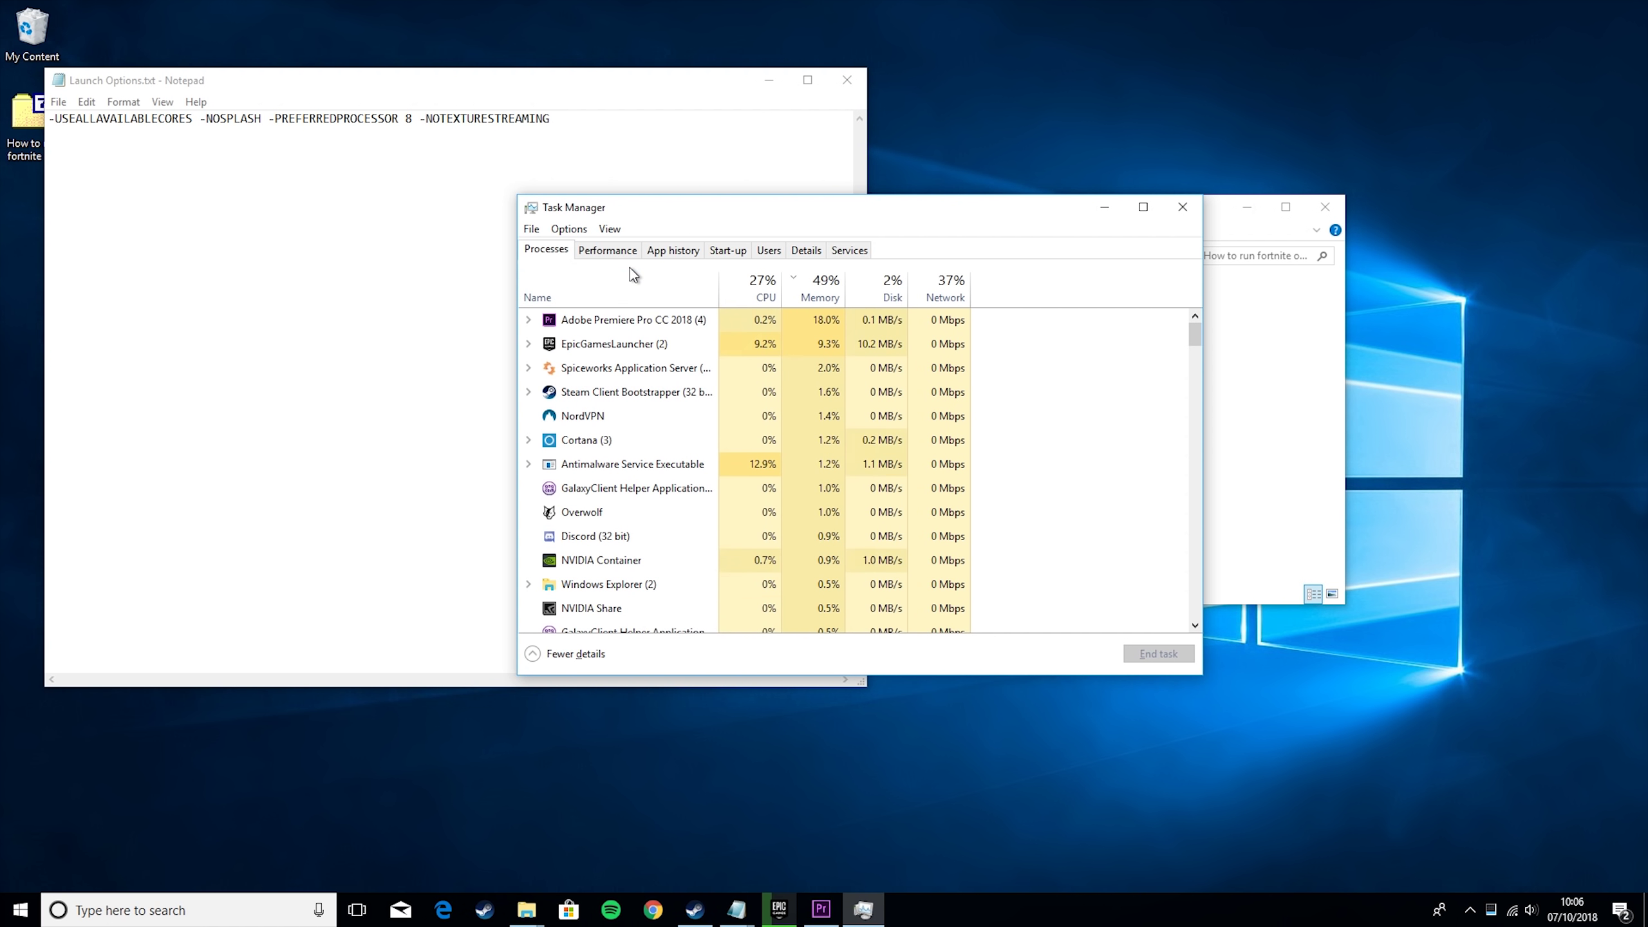
Show Task Manager's CPU Performance page: i7-7700K with 4 cores and 8 logical processors
click(573, 653)
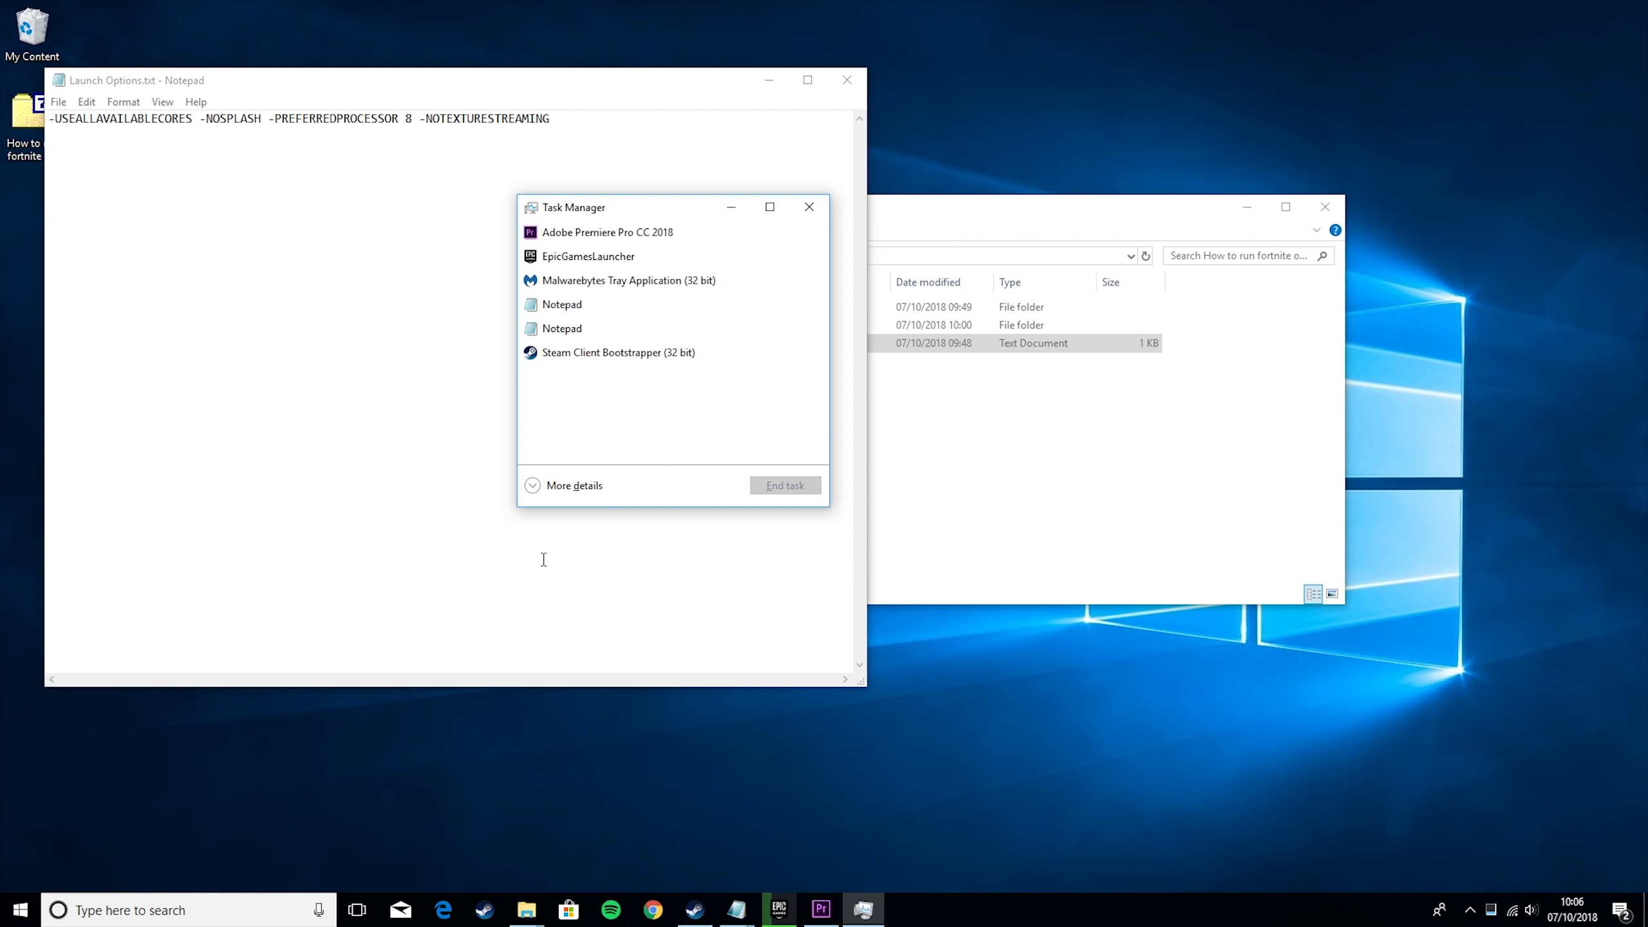
click(539, 488)
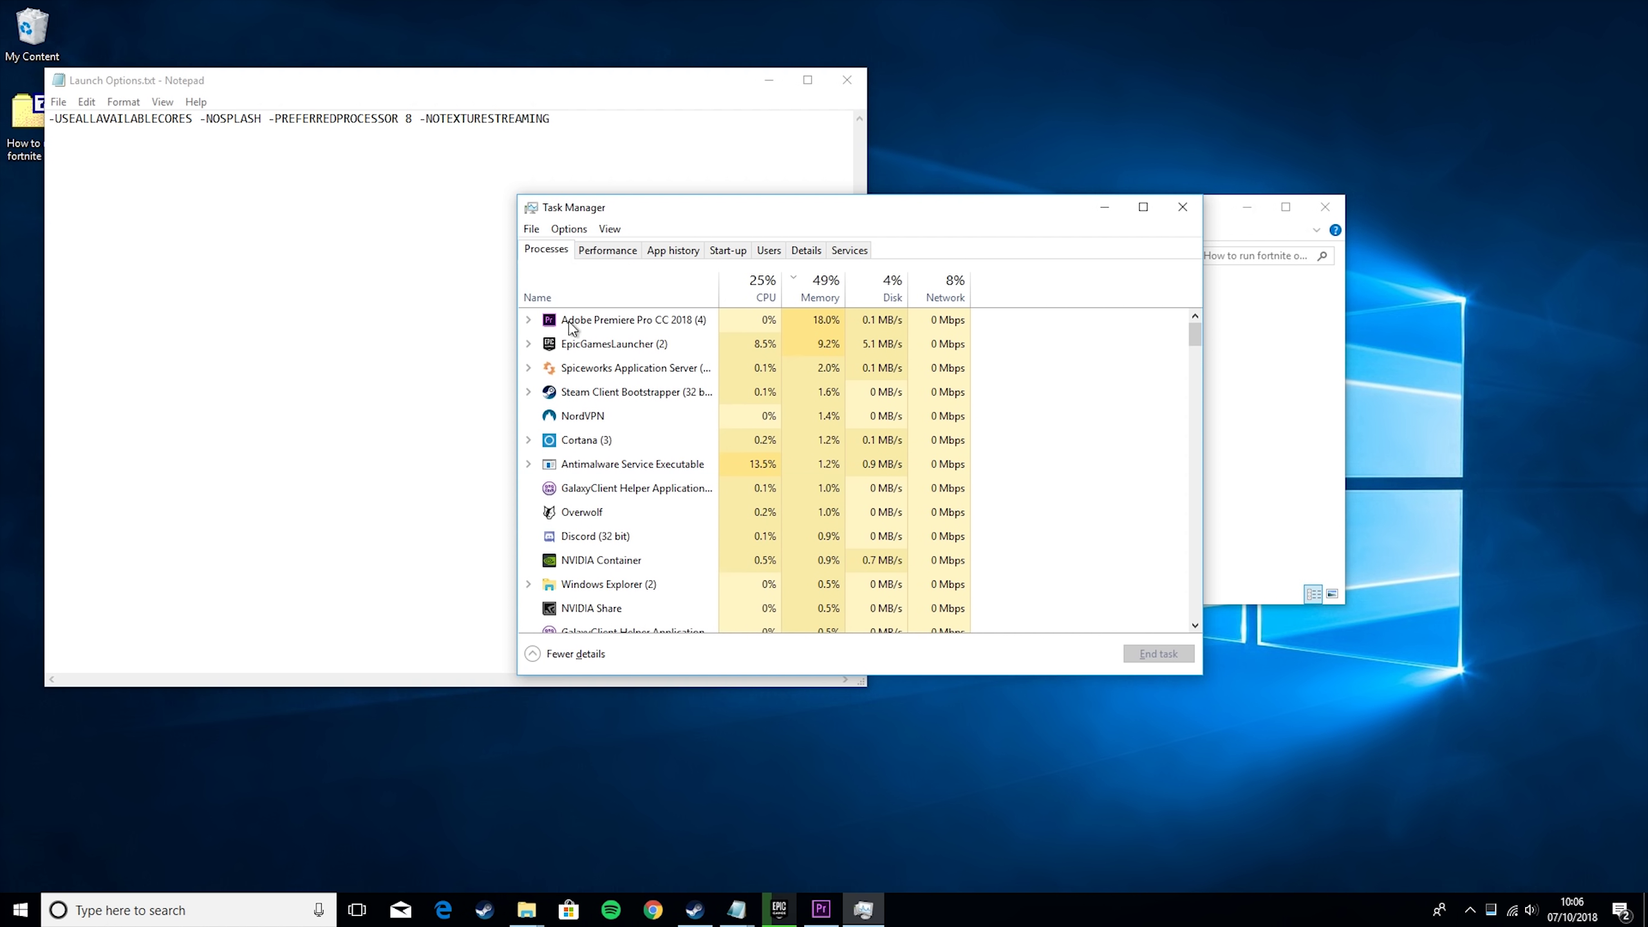
click(587, 252)
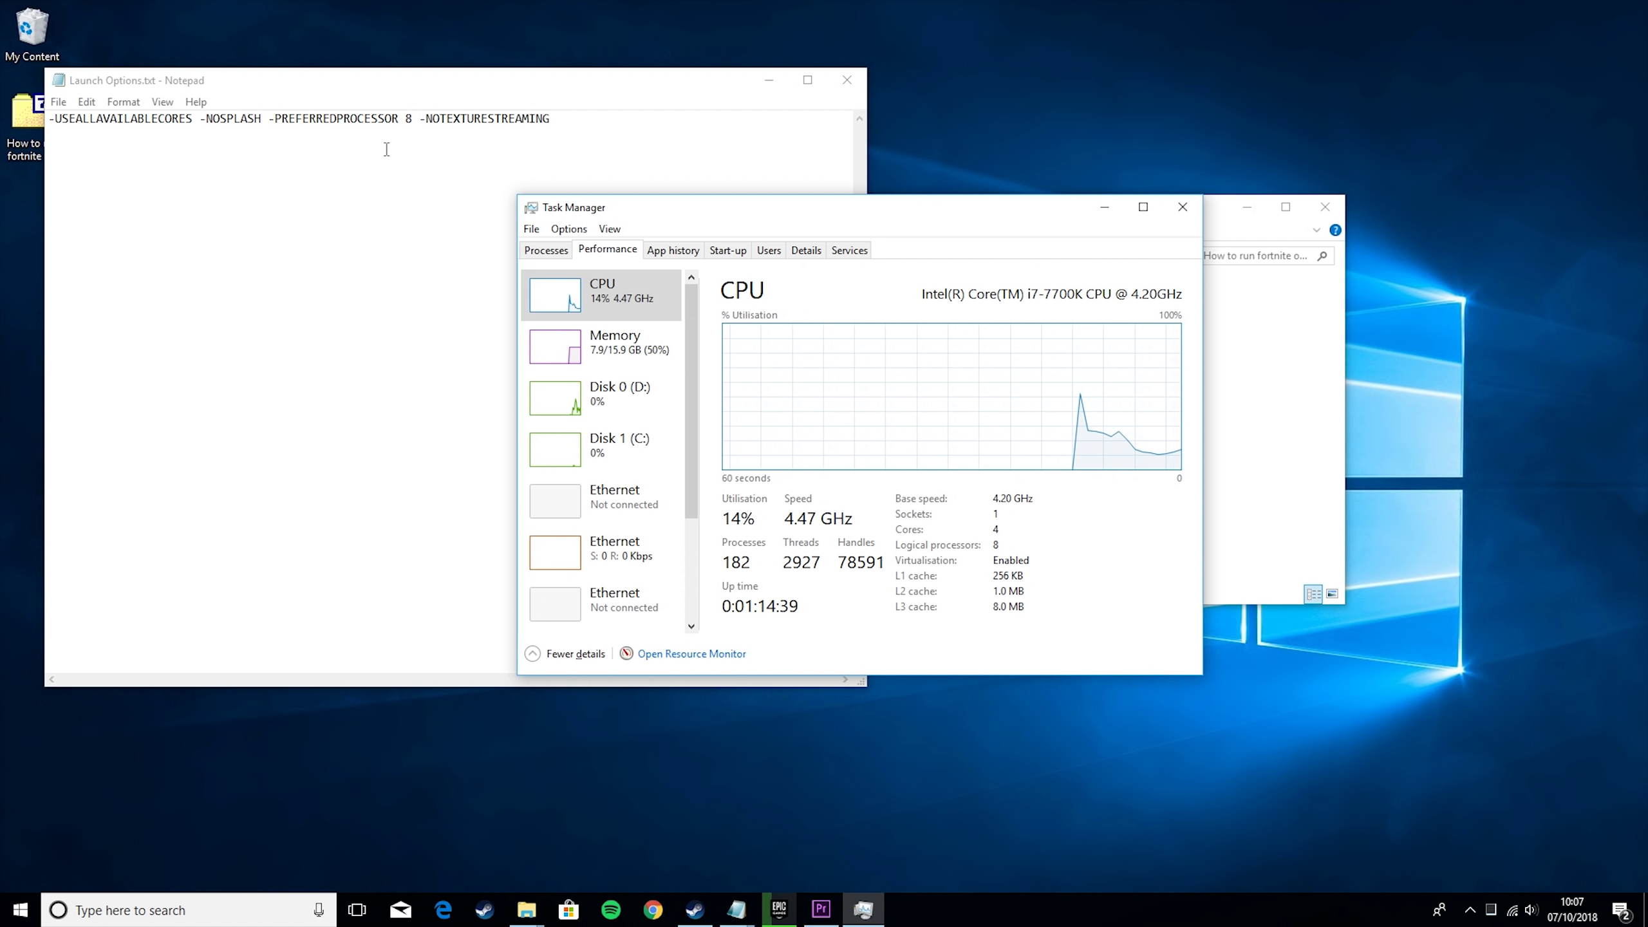
Try 6 as the preferred processor value, restore it to 8, and select the whole launch-options line
double_click(415, 120)
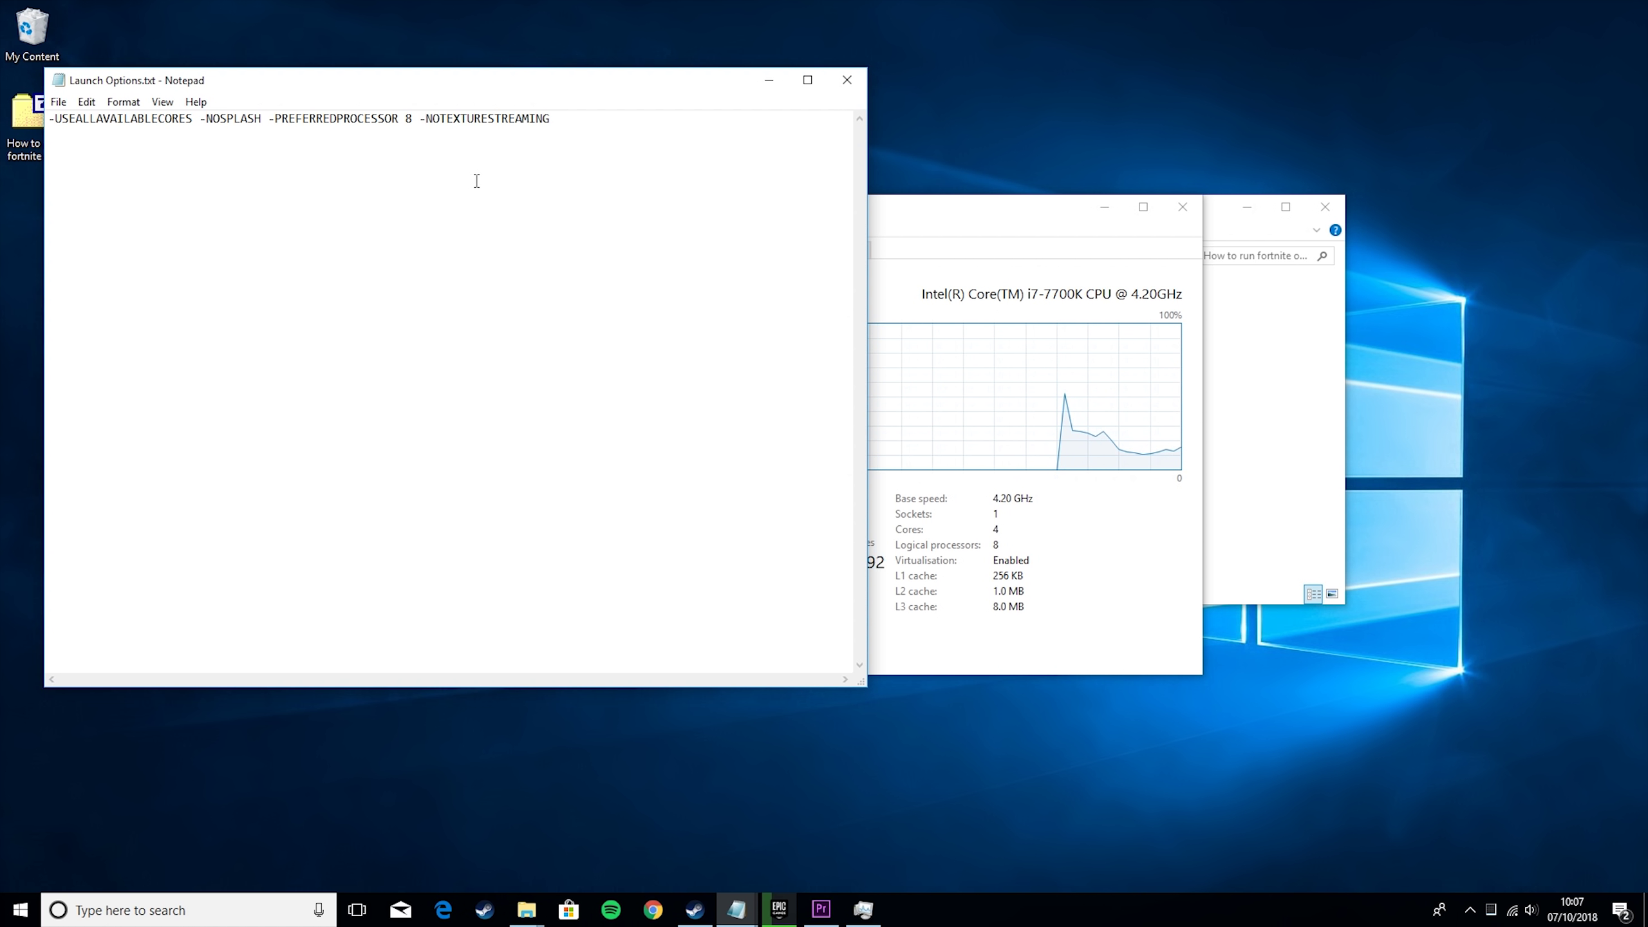
key(BackSpace)
text(6)
key(BackSpace)
text(8)
drag(578, 136, 49, 120)
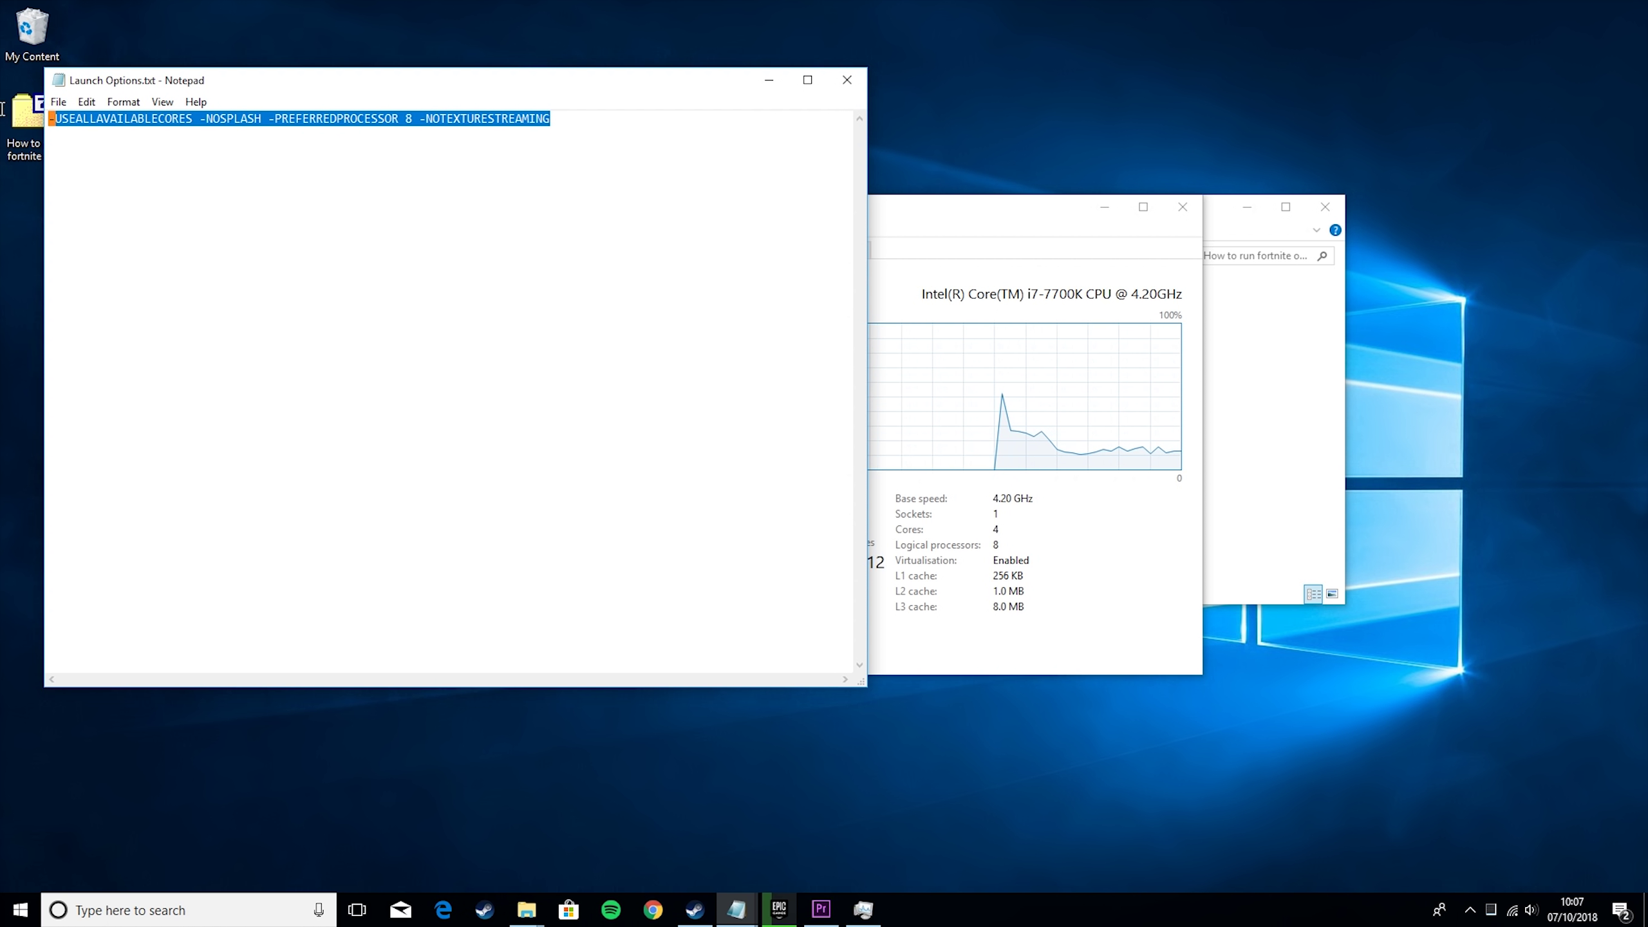
Open the Epic Games Launcher settings and expand FORTNITE under Manage Games
click(786, 912)
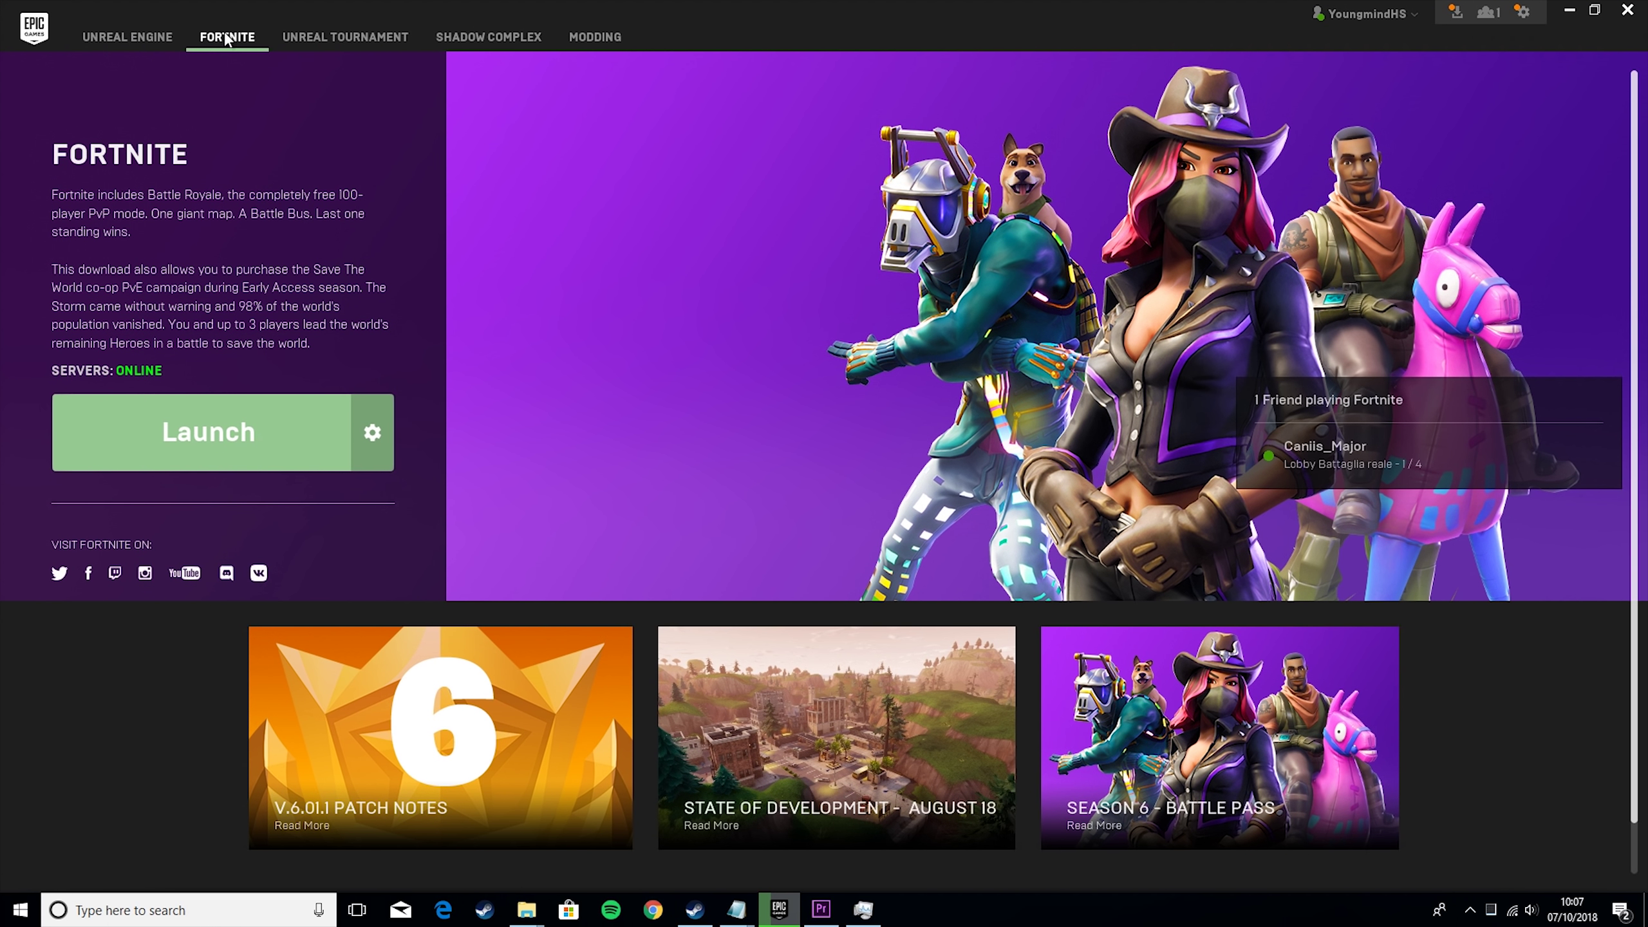
click(1525, 13)
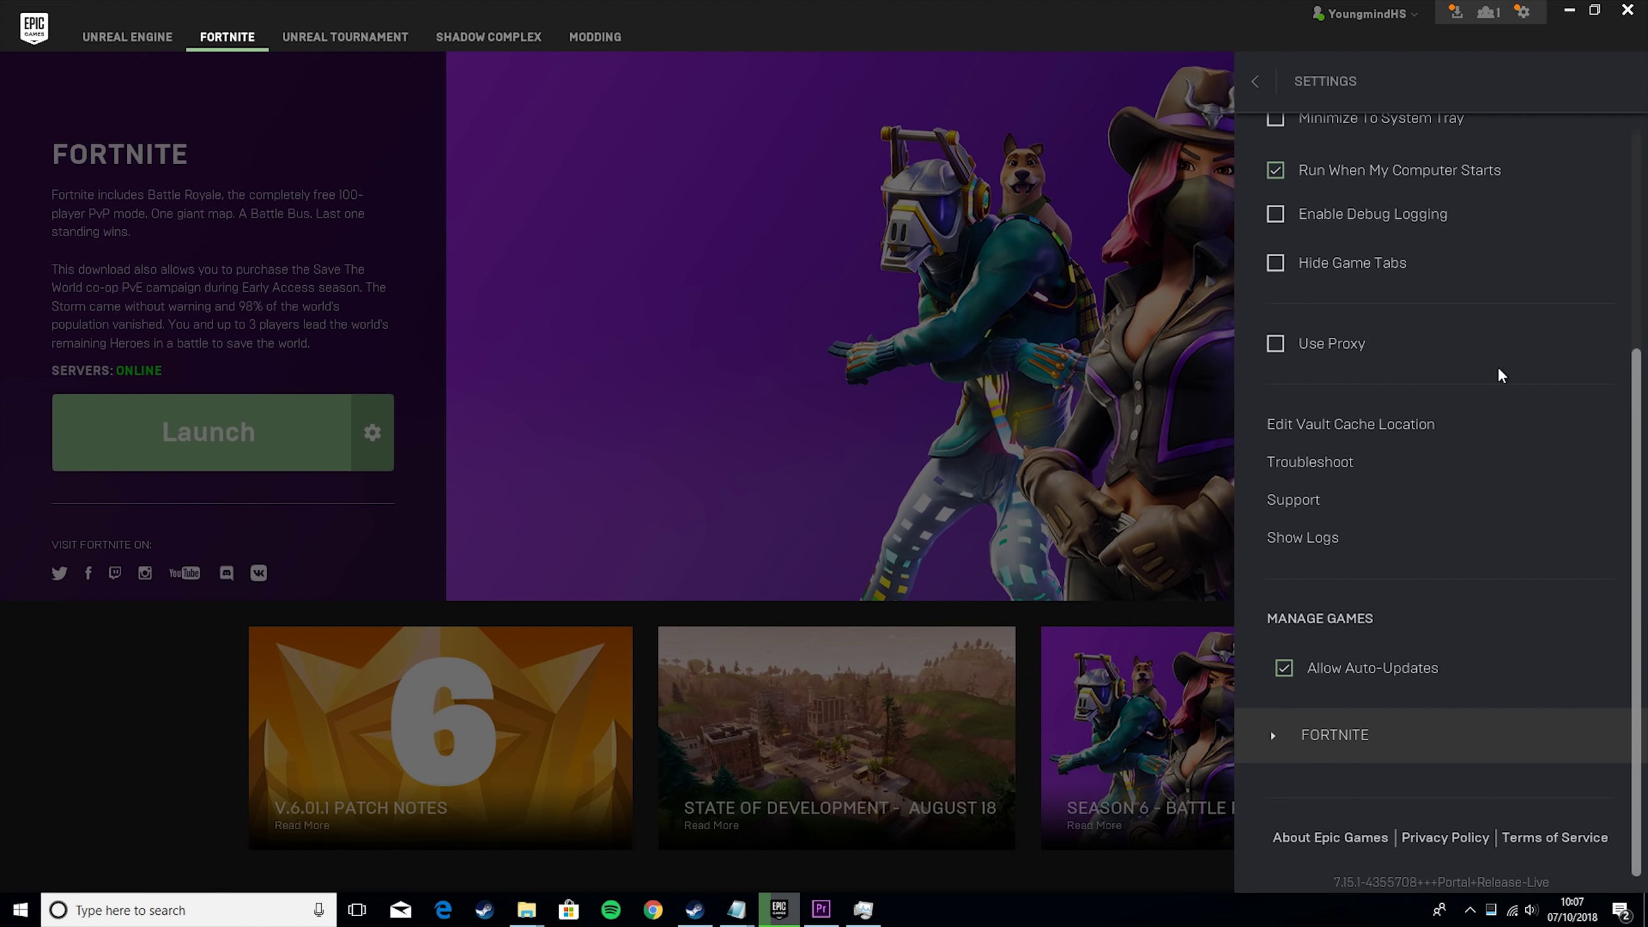
scroll(1499, 370, up, 2)
scroll(1497, 375, up, 3)
scroll(1498, 375, down, 5)
click(1291, 750)
Enable Additional Command Line Arguments, paste the launch options, verify them, and close Settings
scroll(1422, 599, down, 1)
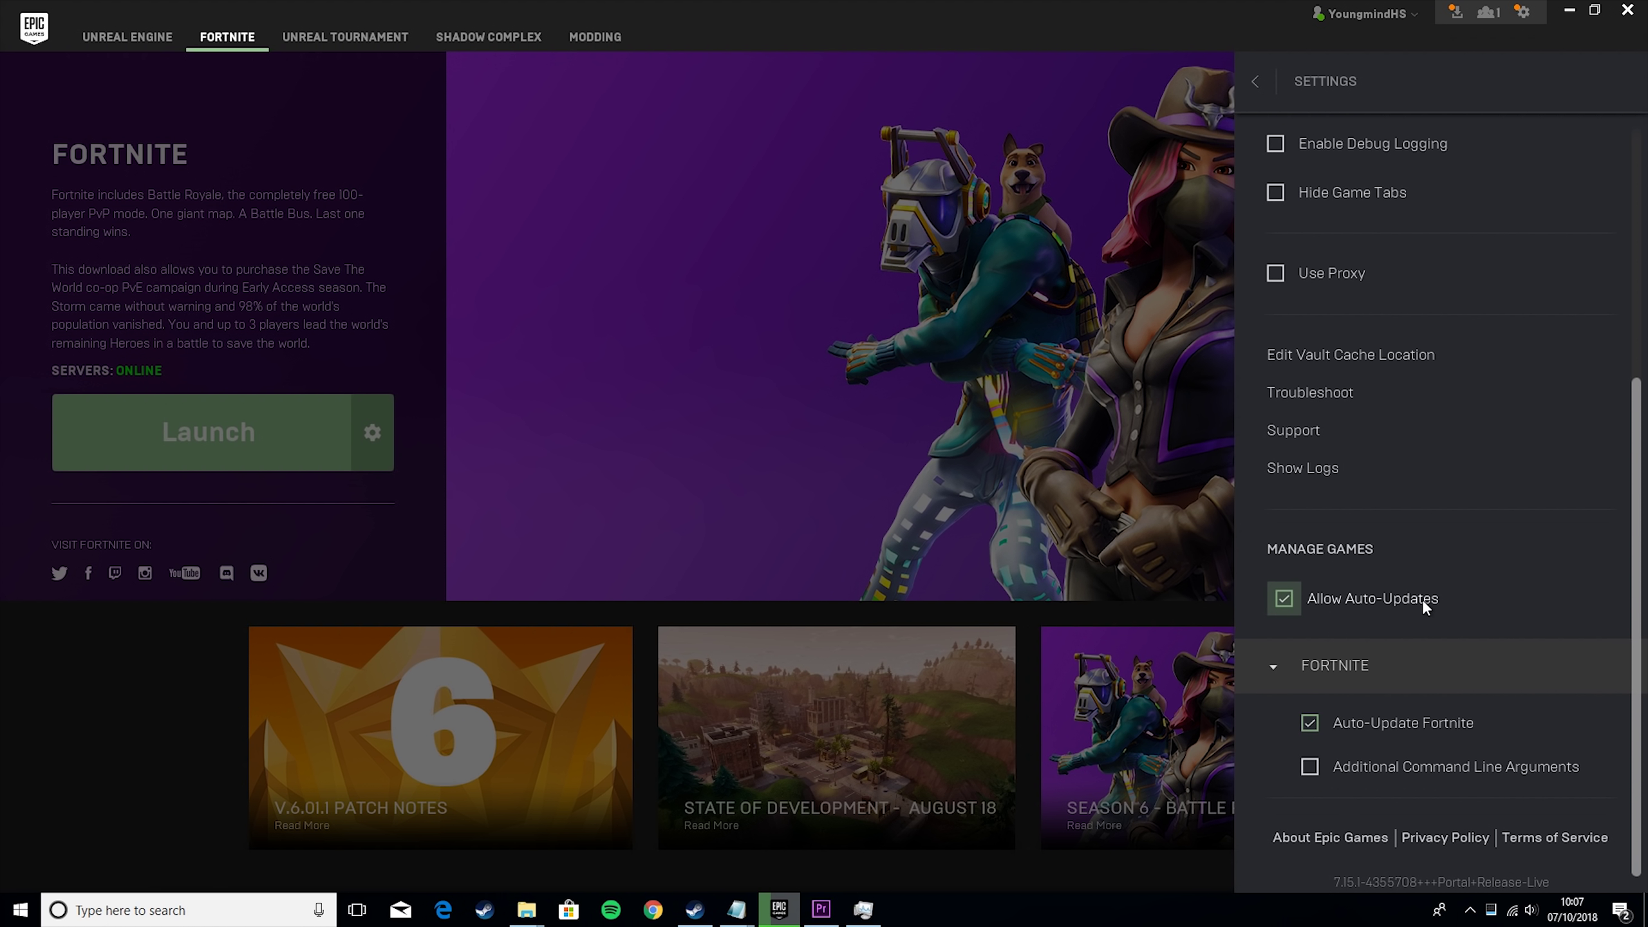
click(1310, 768)
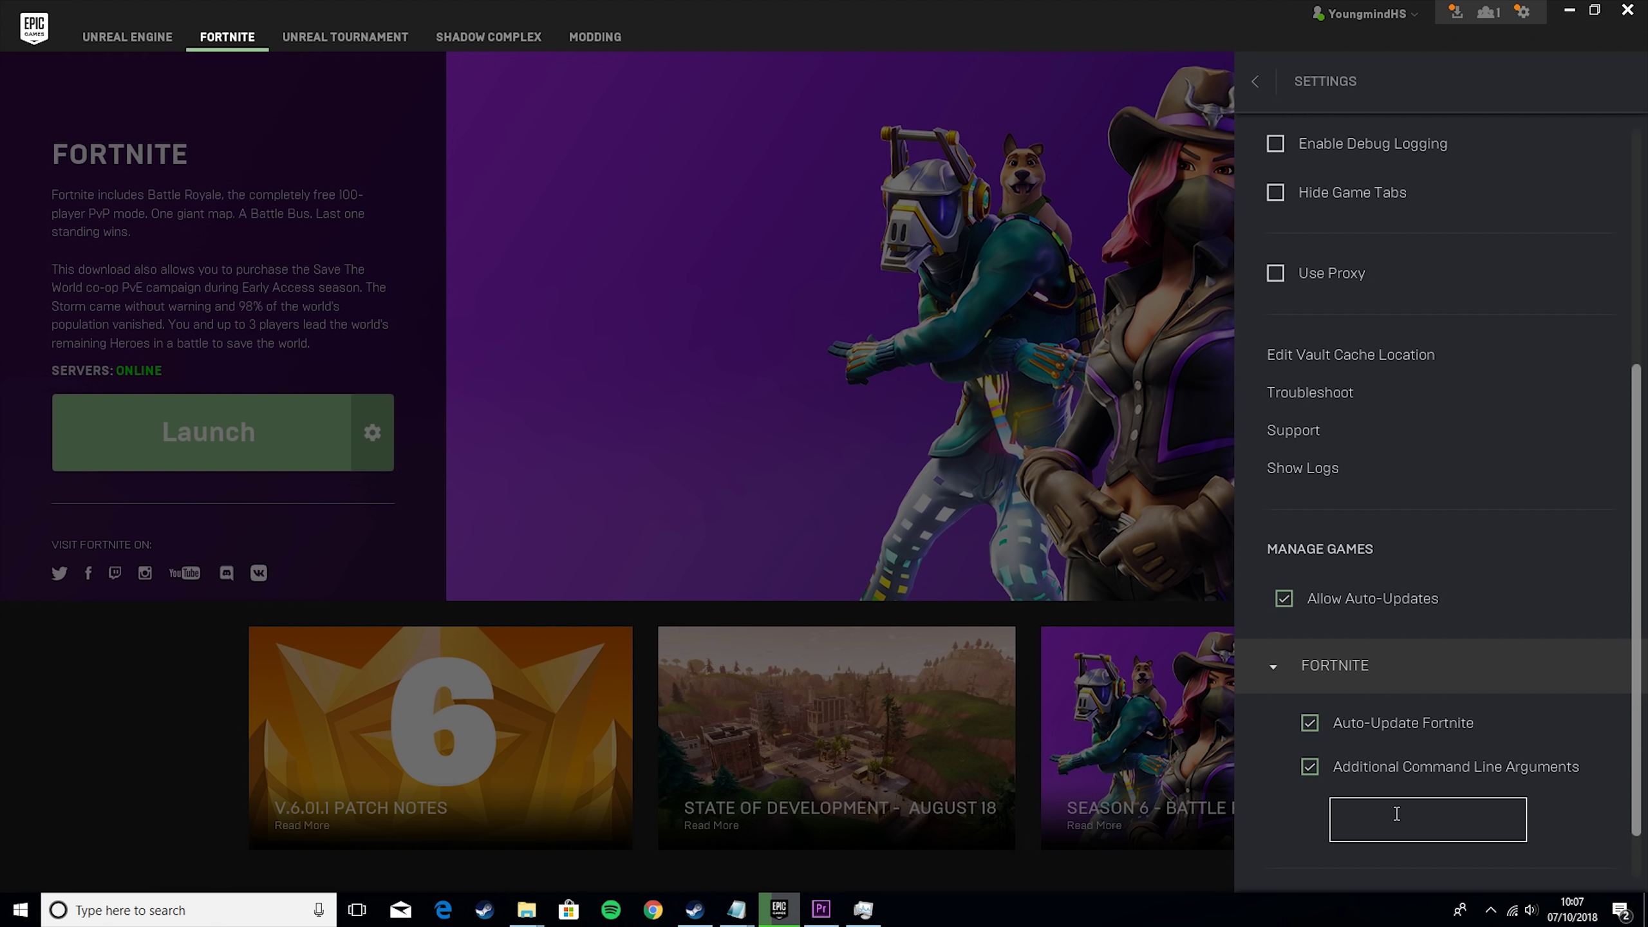
text(8 -NOTEXTURESTREAMING)
click(1275, 668)
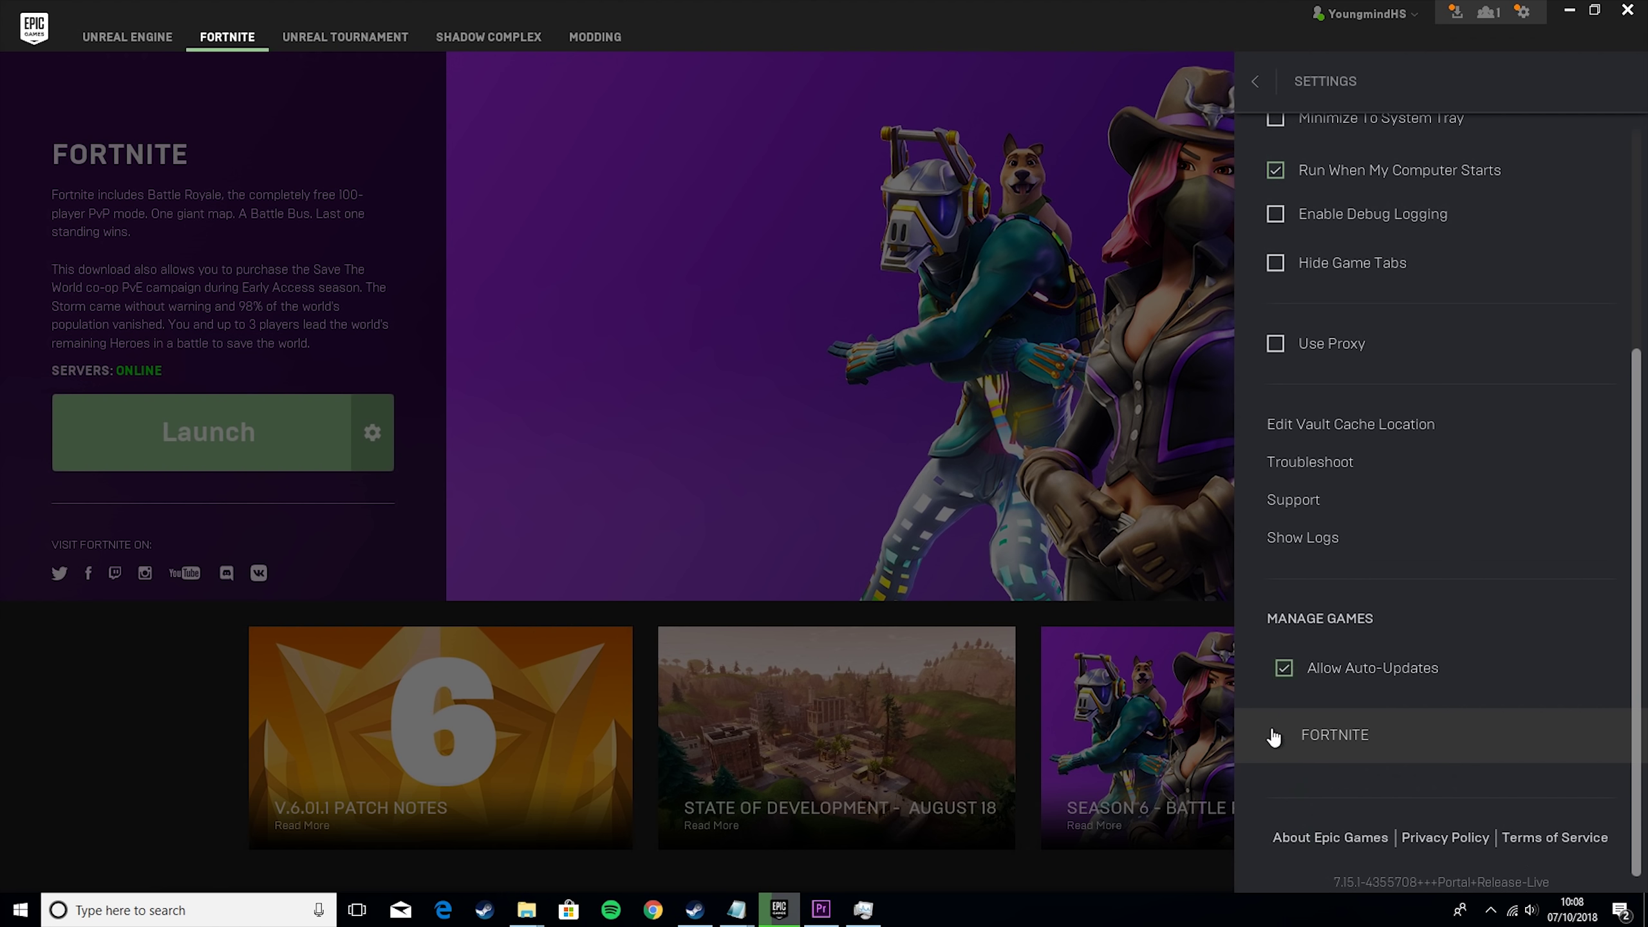
click(1275, 739)
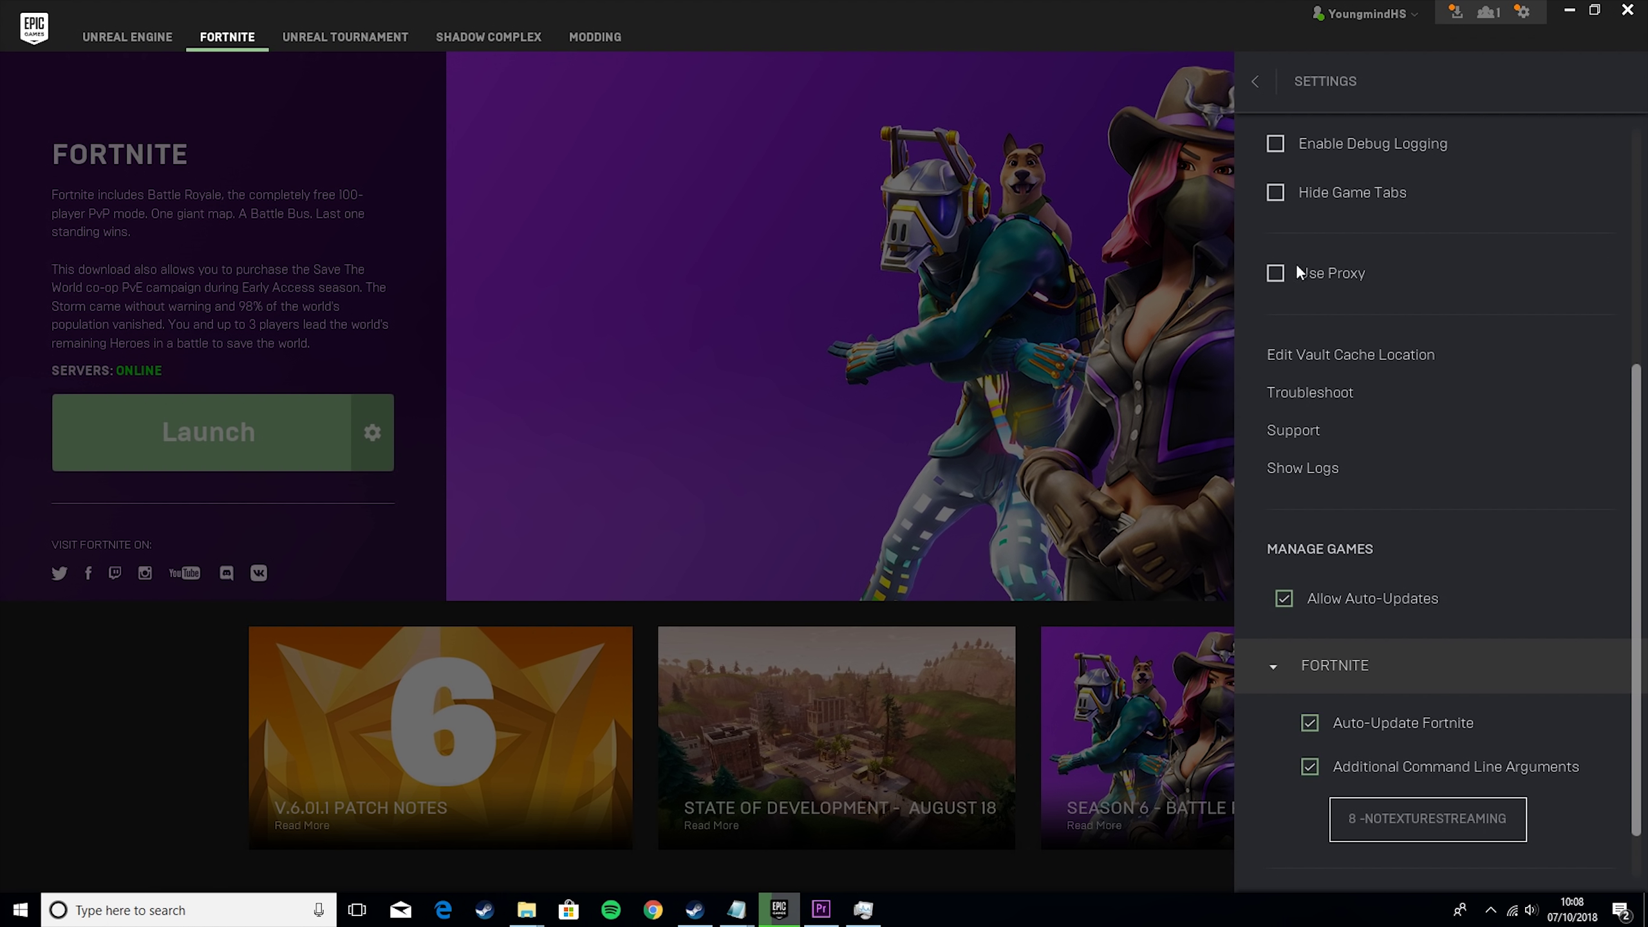
click(1258, 88)
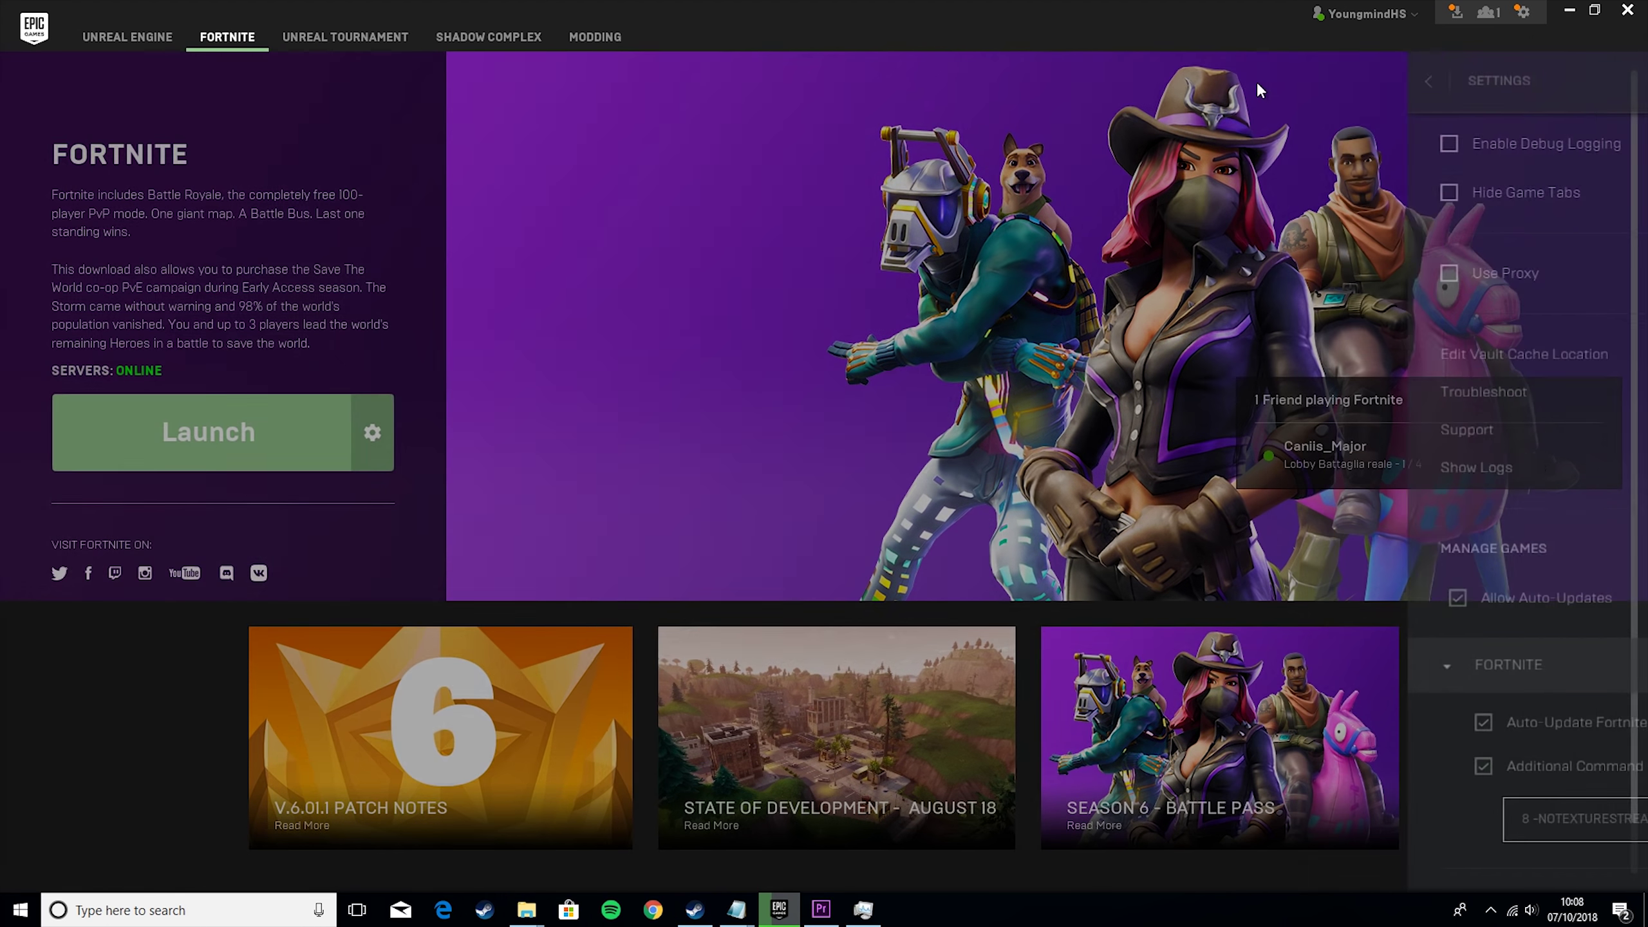
Minimize the launcher, close Notepad with Don't Save, and close Task Manager
click(1570, 9)
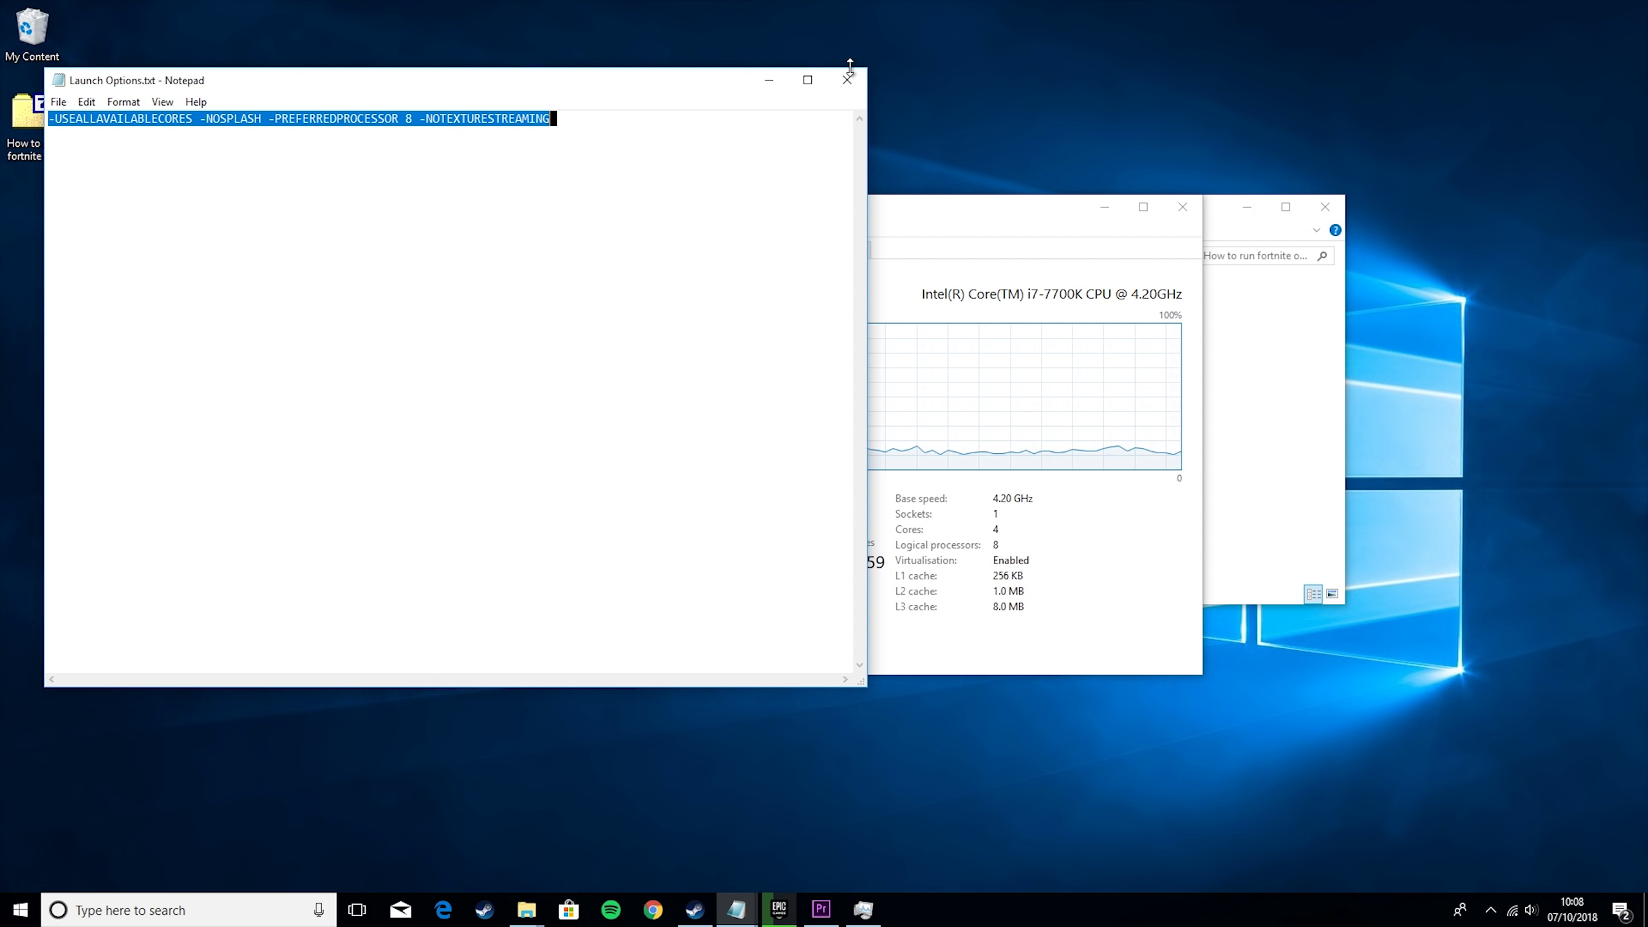
click(847, 79)
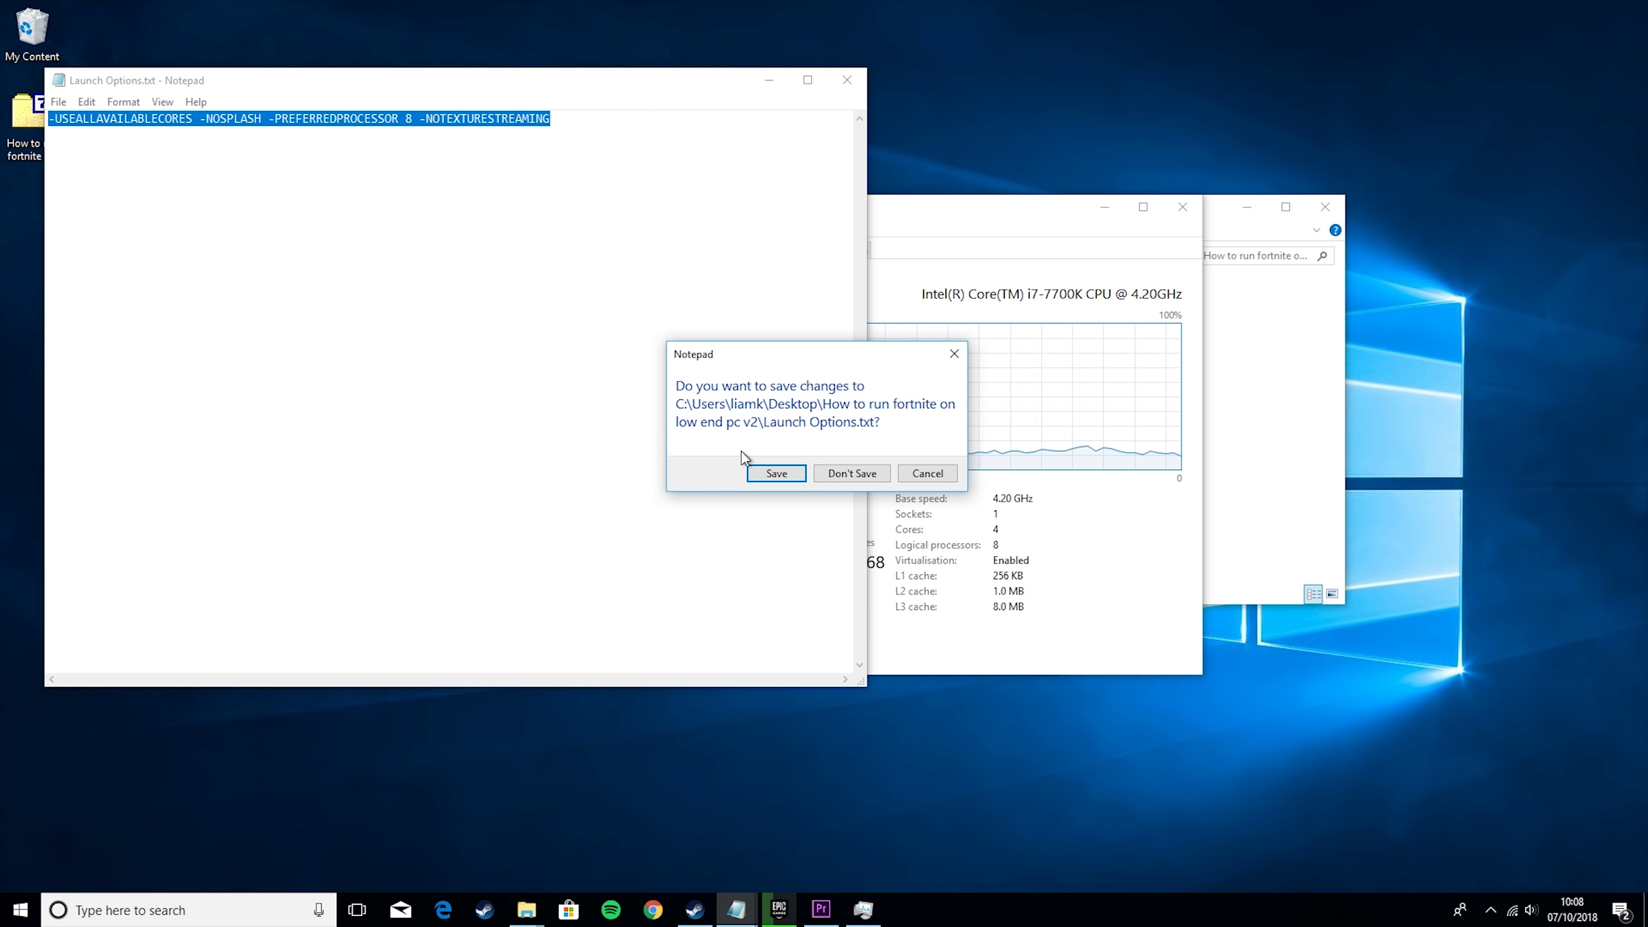
click(837, 475)
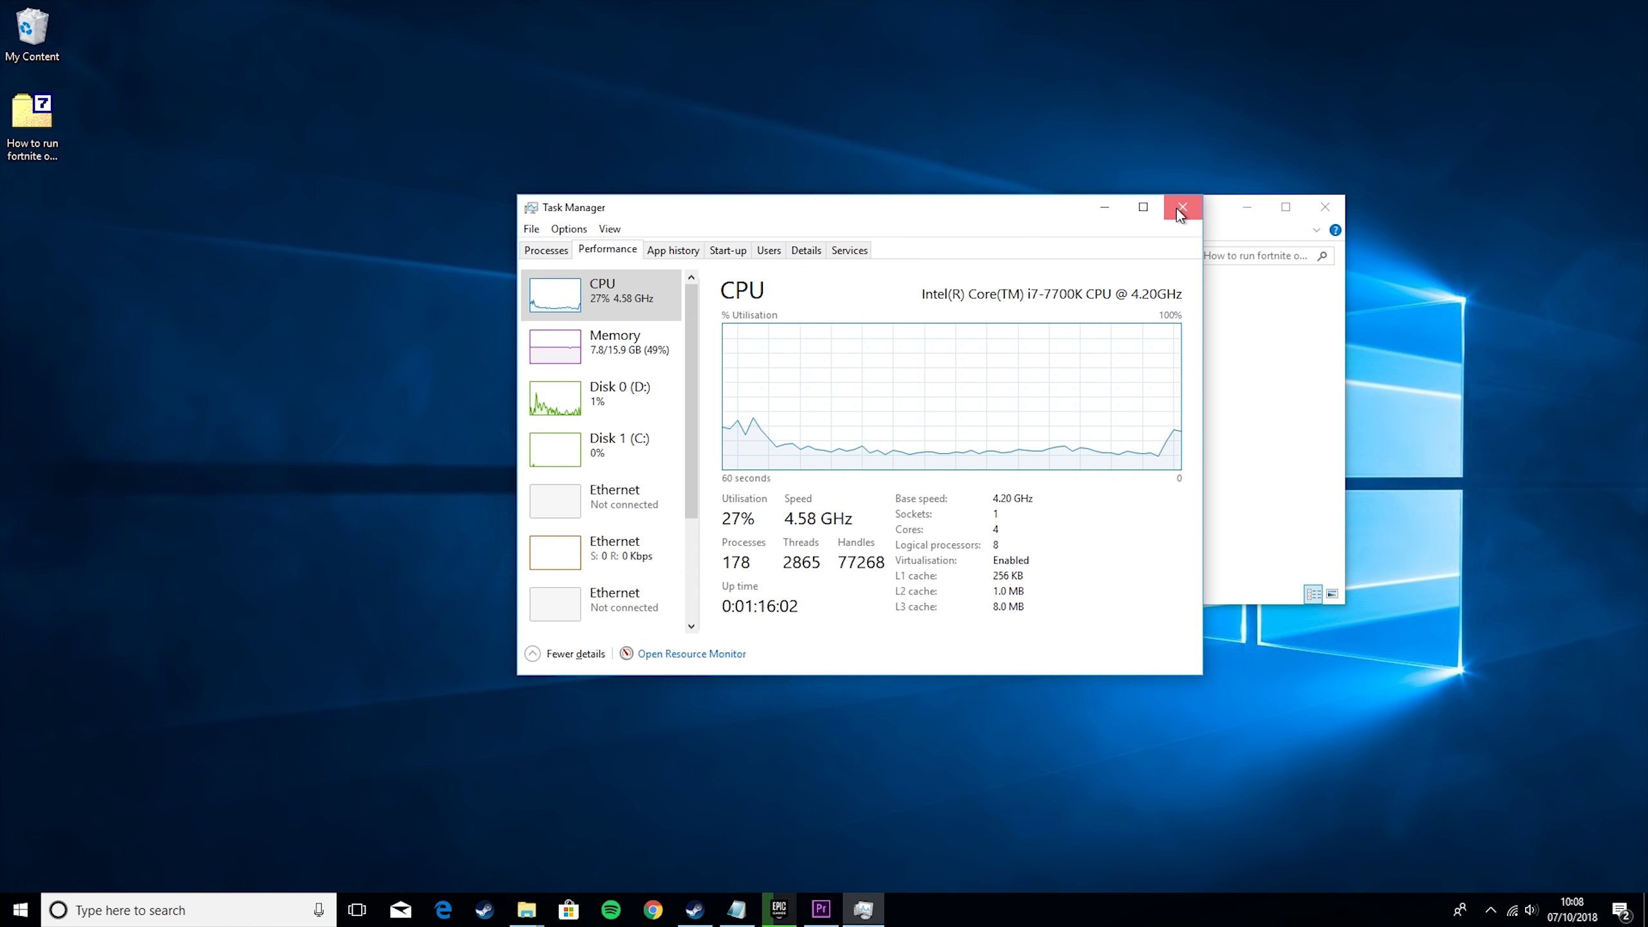
click(1180, 208)
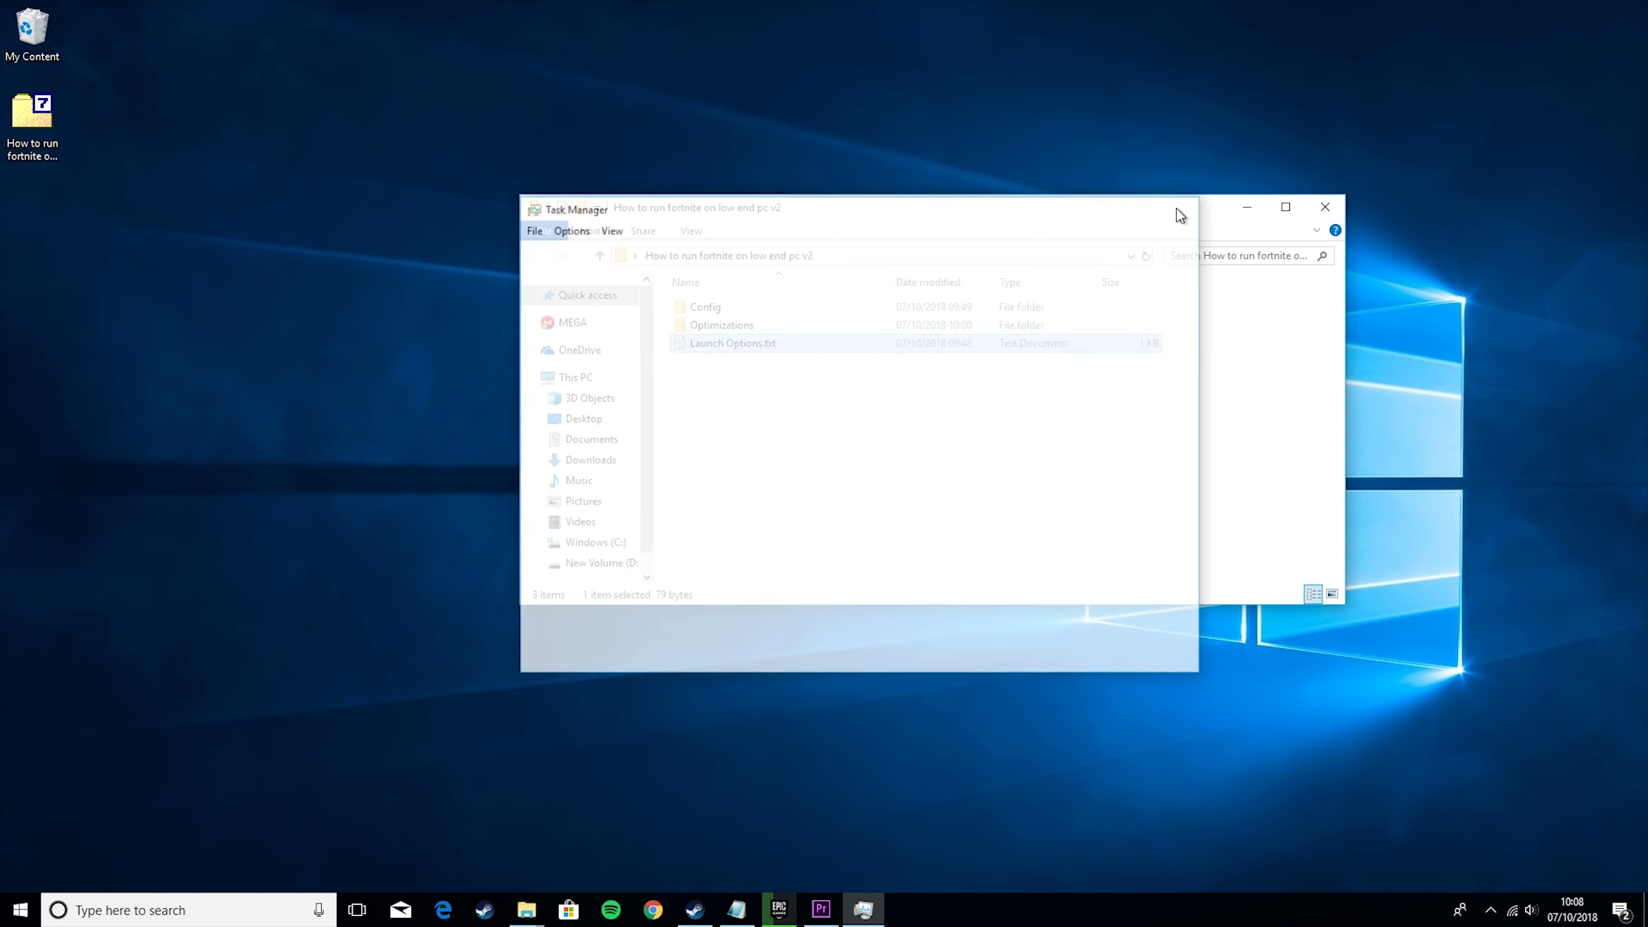
Open the guide's Config folder holding Engine.ini, GameUserSettings.ini and Scalability.ini
double_click(728, 308)
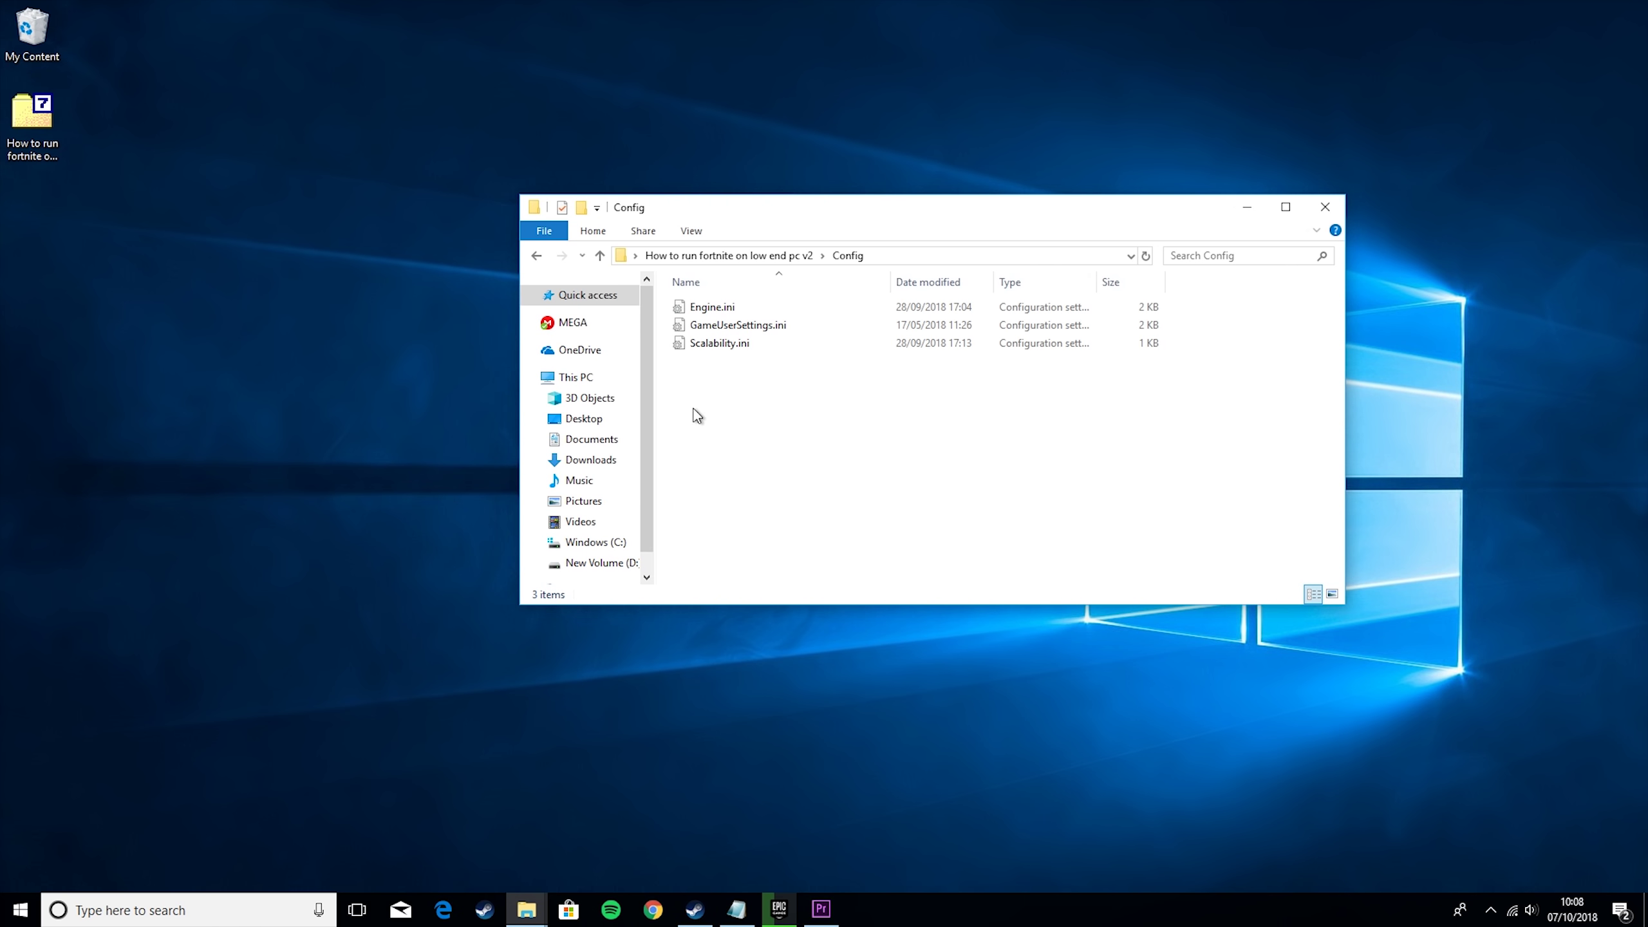
Open %appdata% via Run and navigate to AppData\Local\FortniteGame\Saved\Config\WindowsClient
click(258, 909)
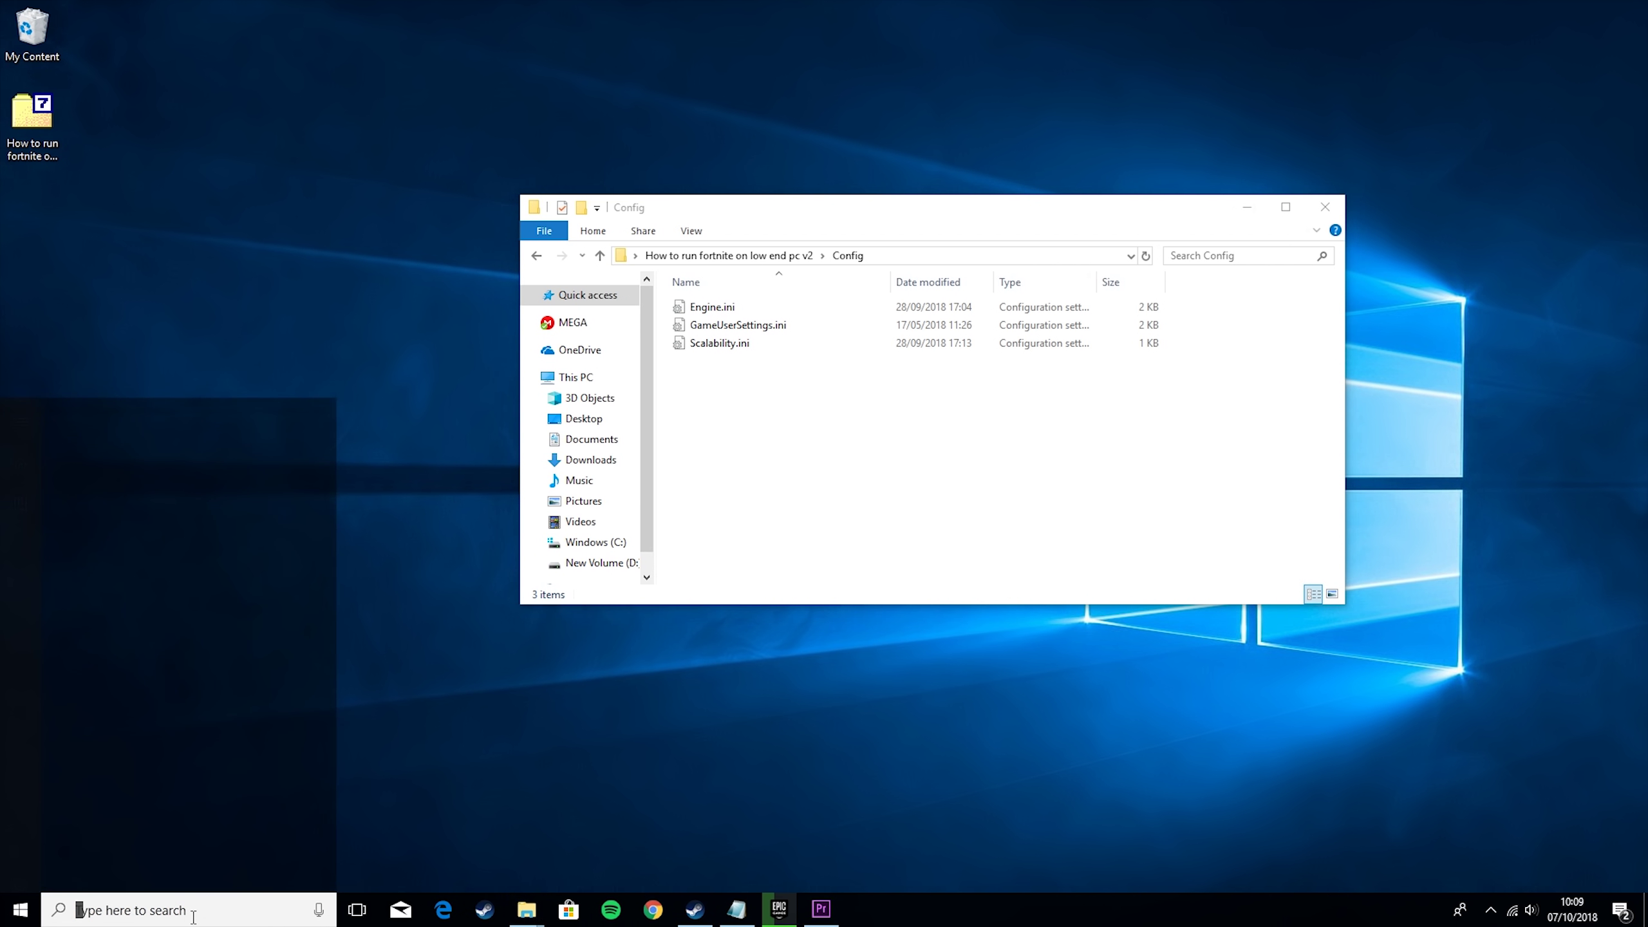
text(run)
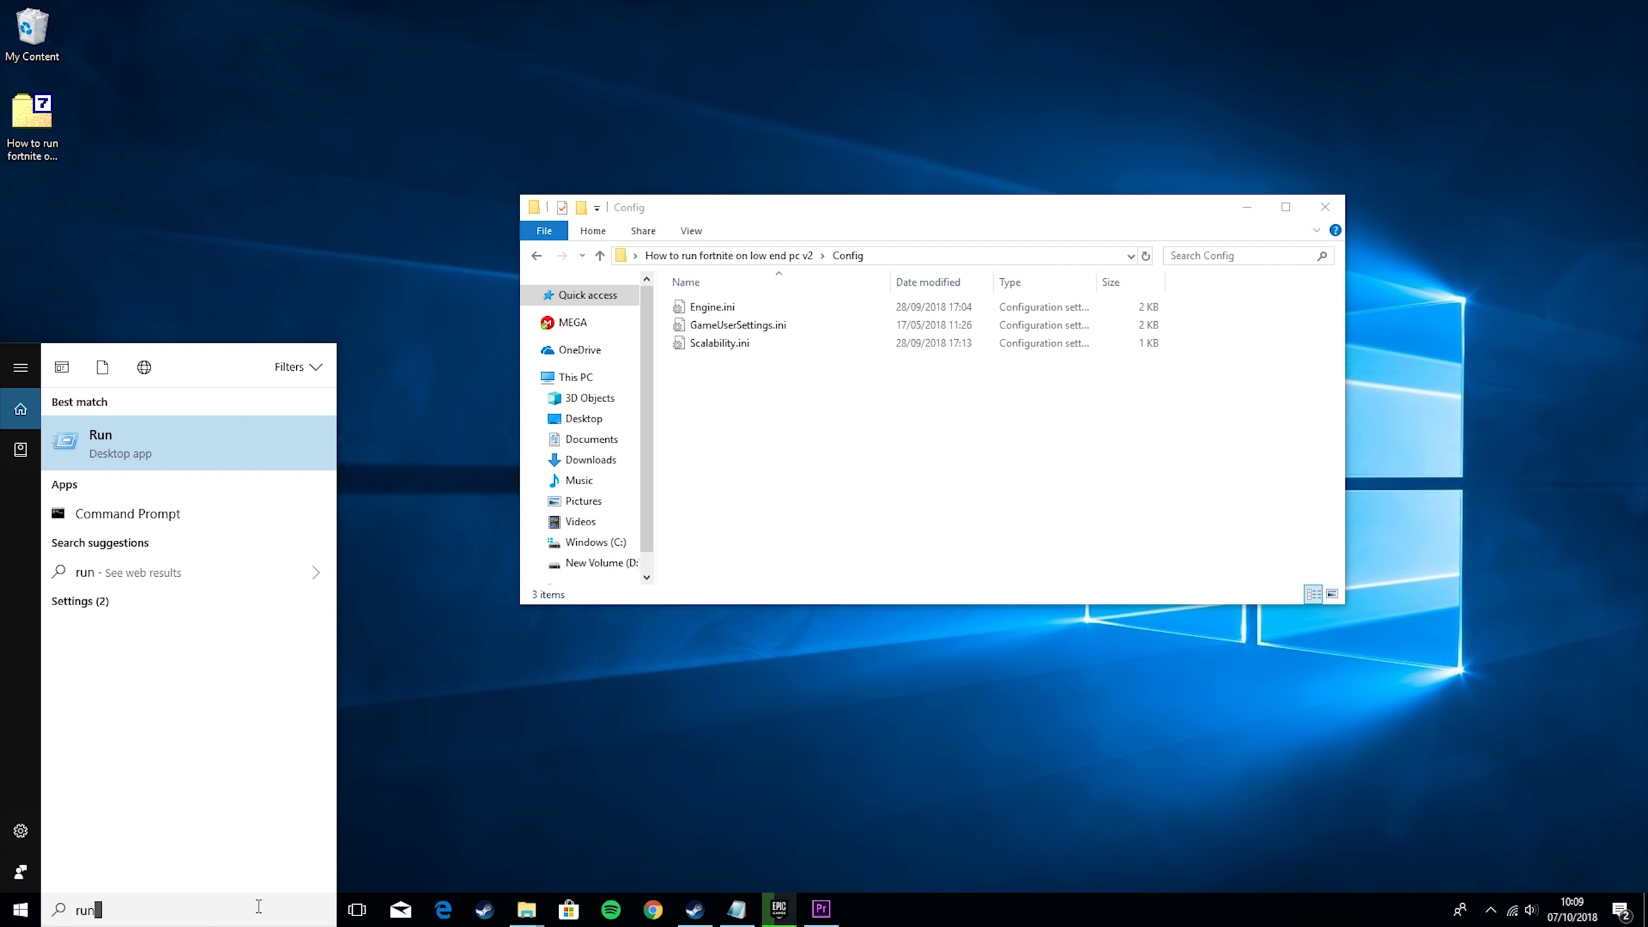
key(Return)
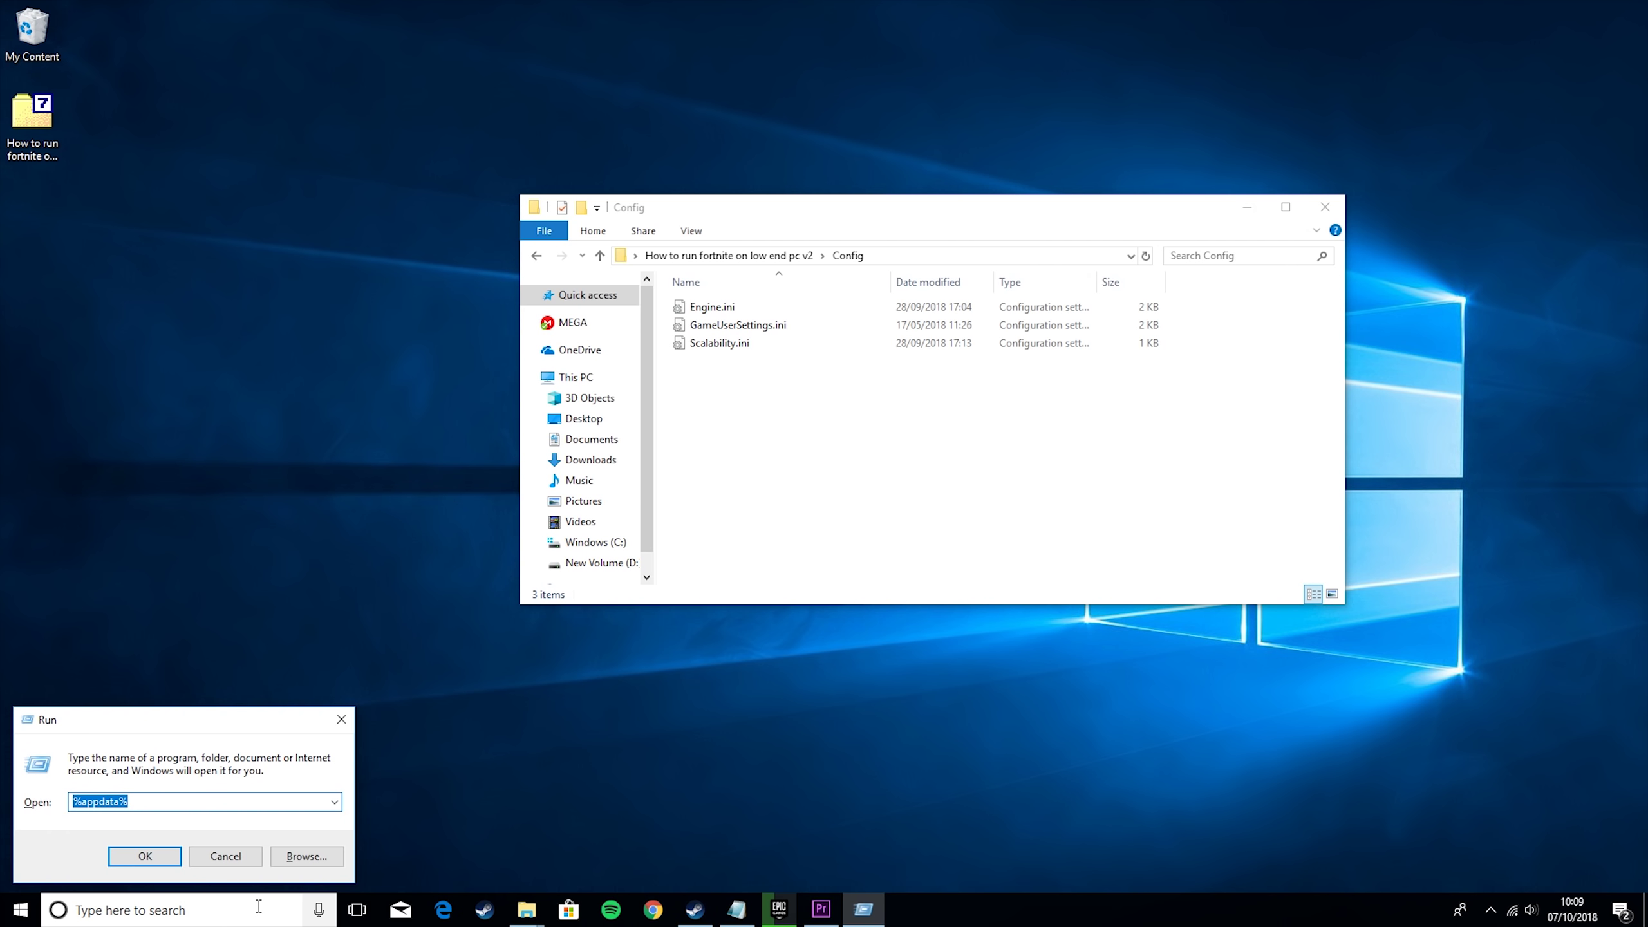
key(Return)
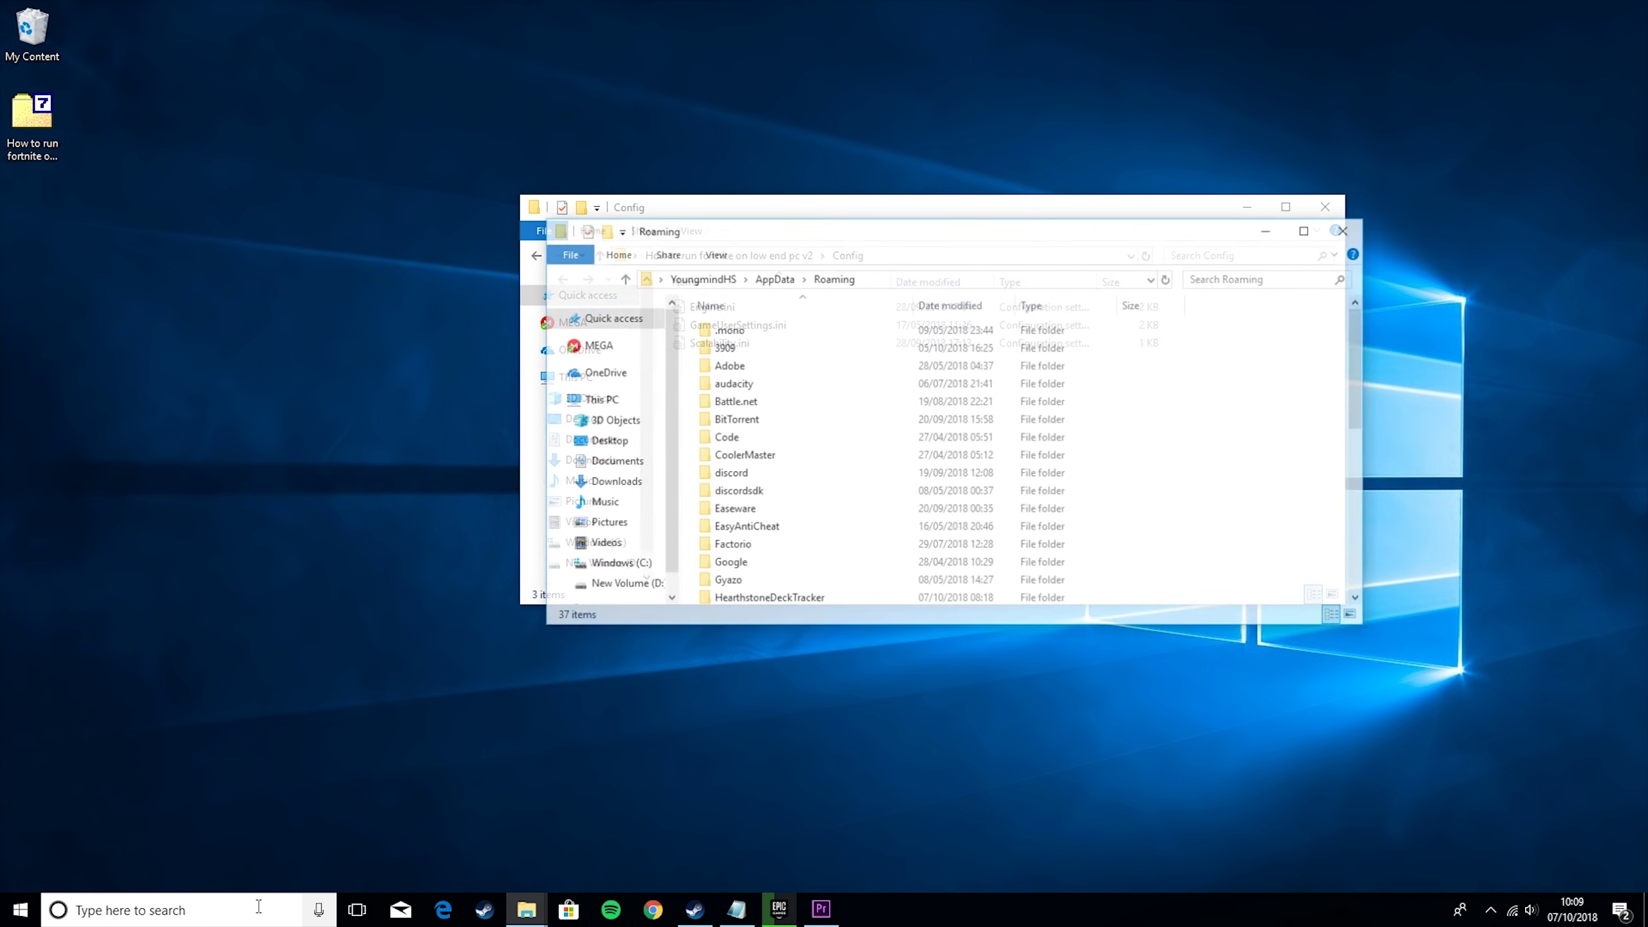
click(775, 282)
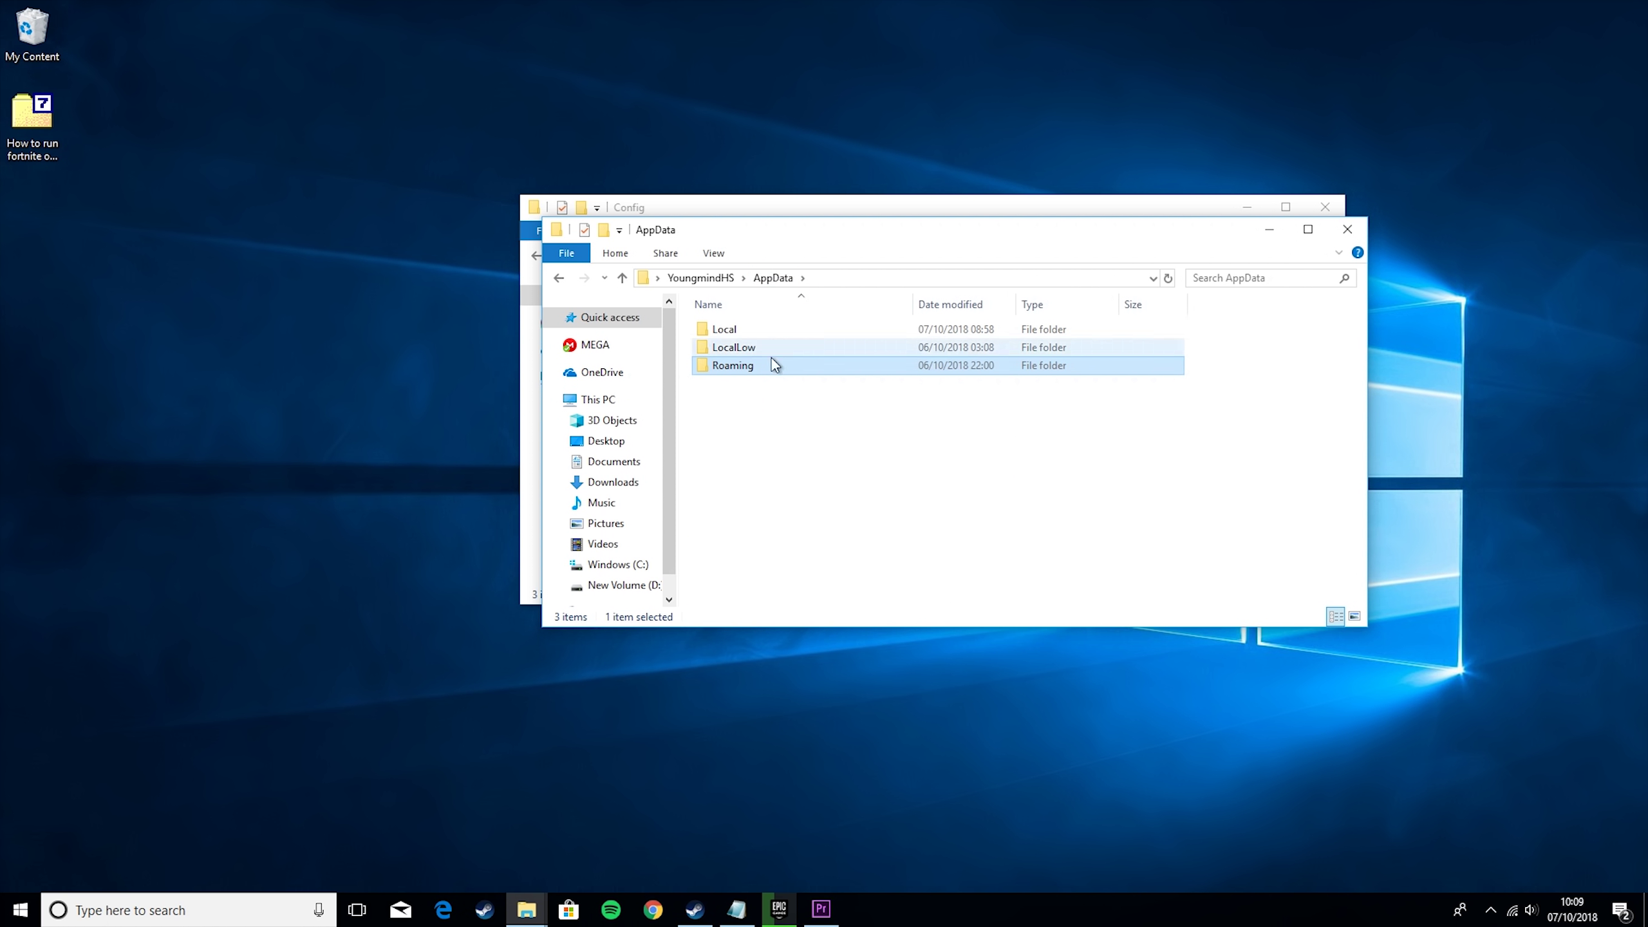
double_click(742, 334)
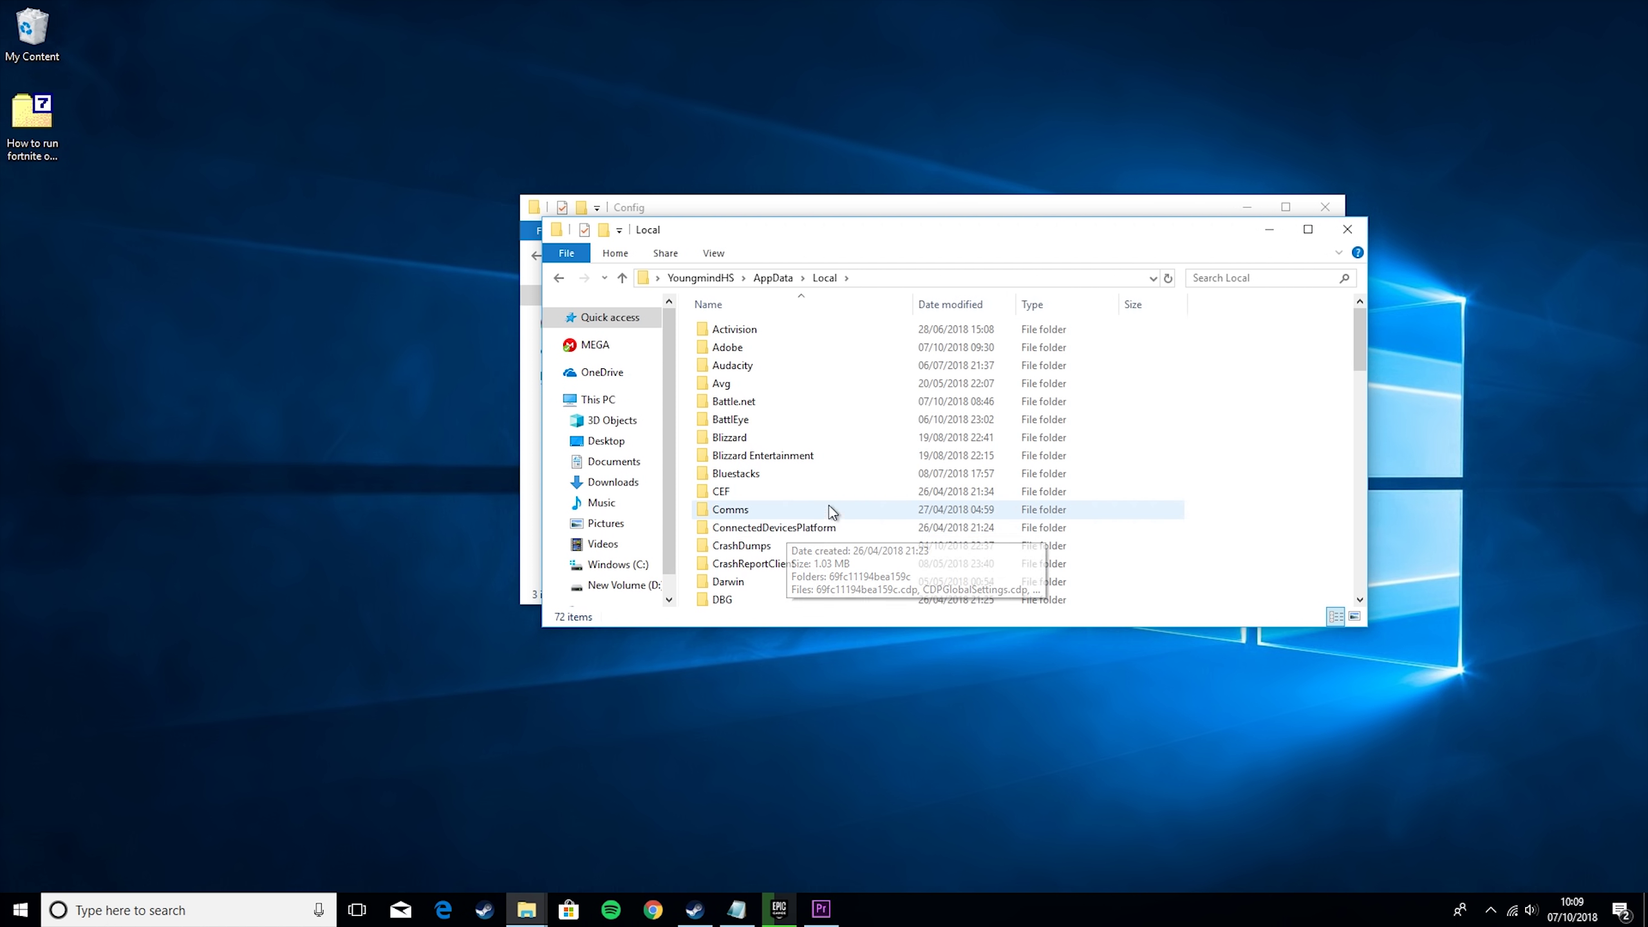
scroll(805, 467, down, 4)
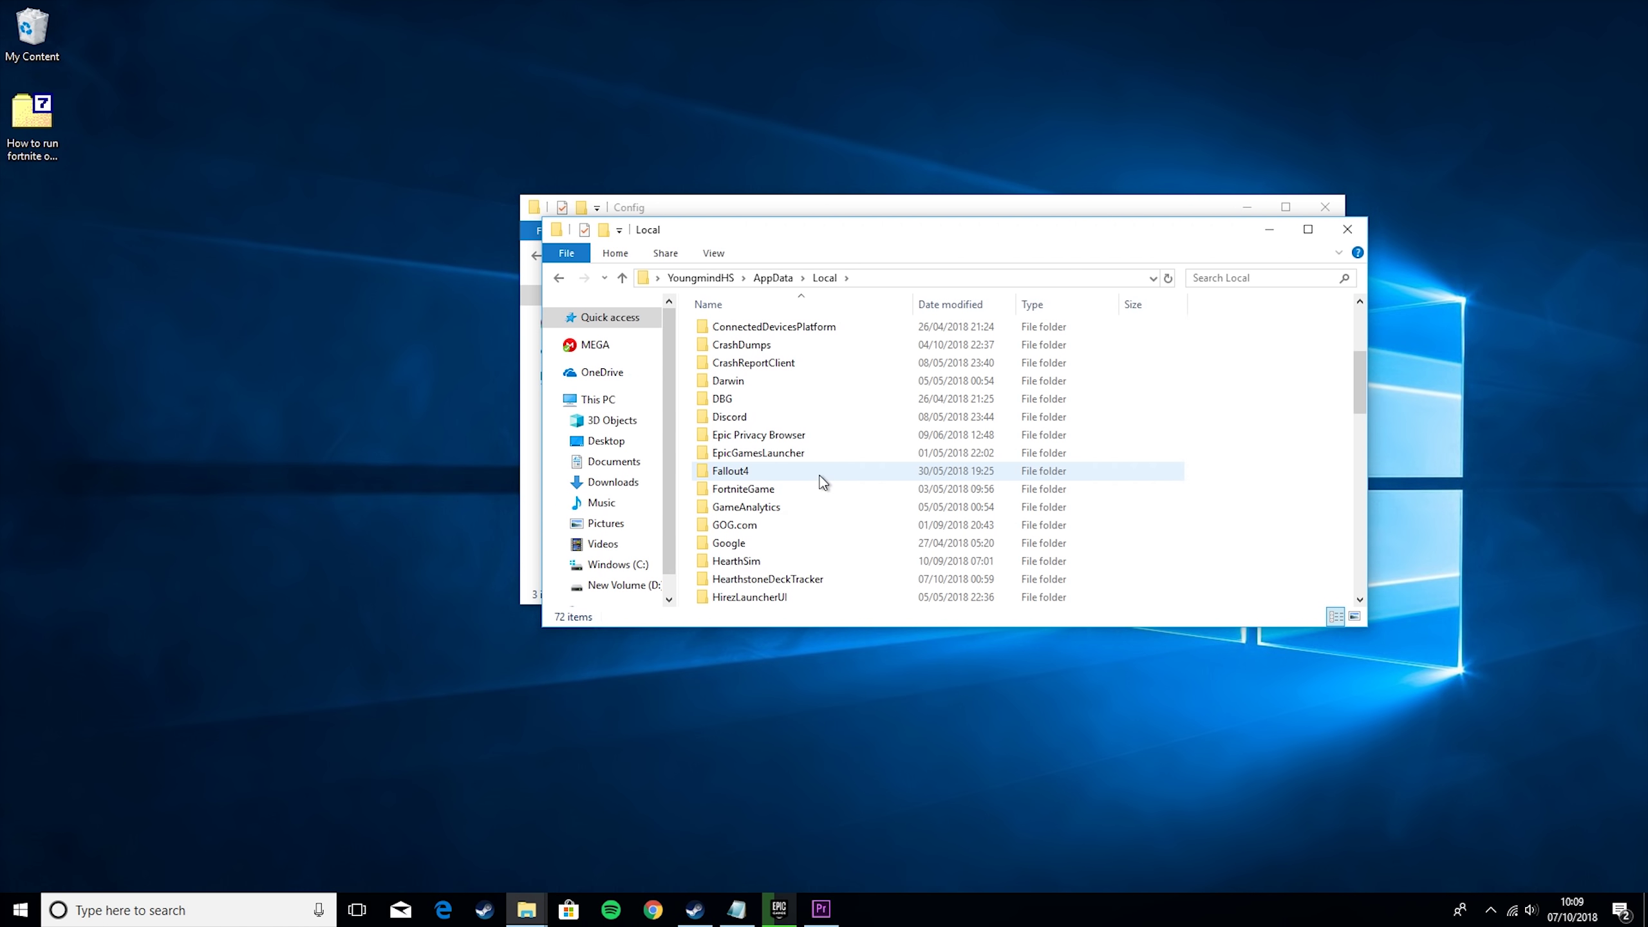
double_click(788, 488)
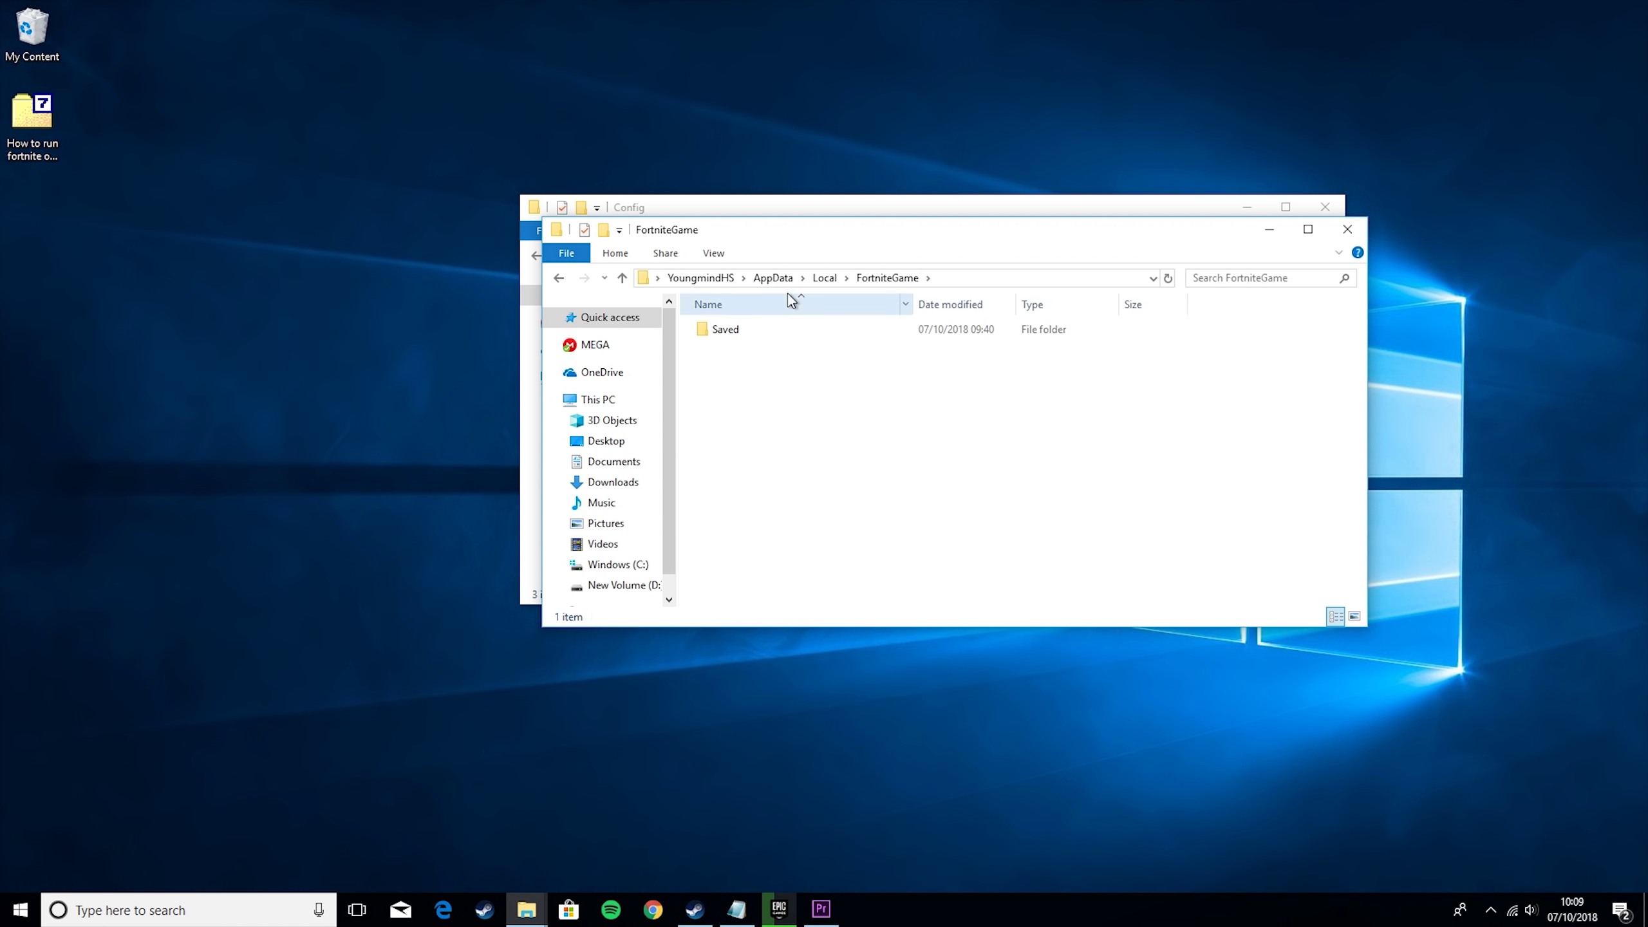
double_click(774, 332)
double_click(793, 355)
double_click(797, 353)
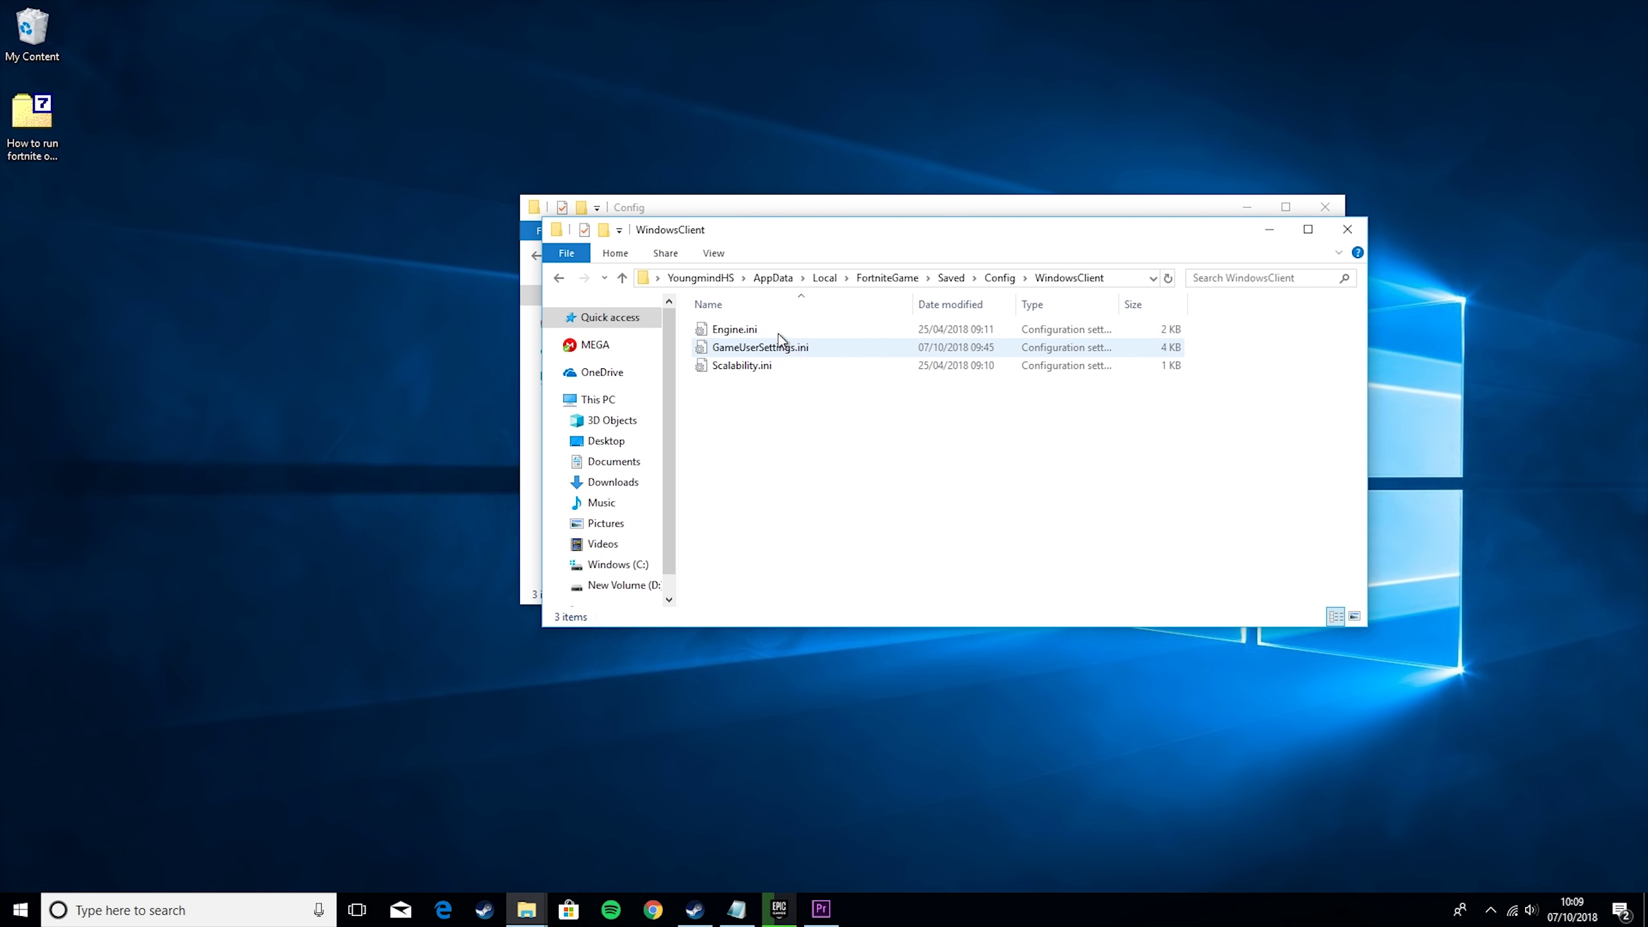
Drag the three tweaked .ini files into WindowsClient, replacing the originals
drag(808, 242, 483, 458)
drag(743, 215, 965, 113)
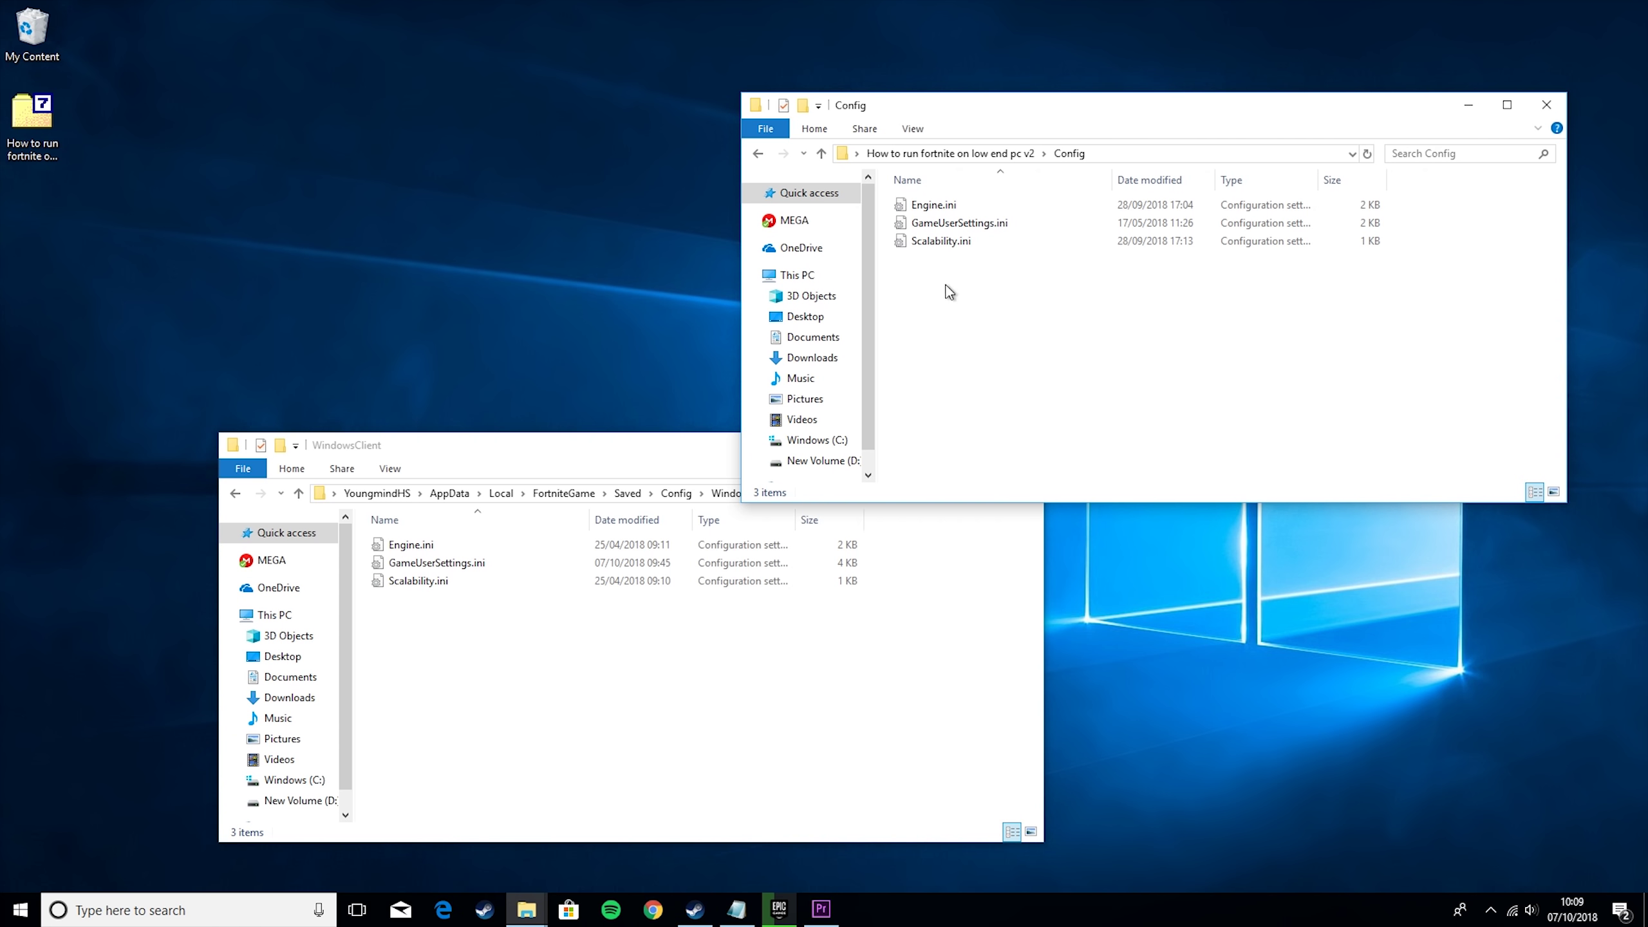
drag(947, 286, 549, 649)
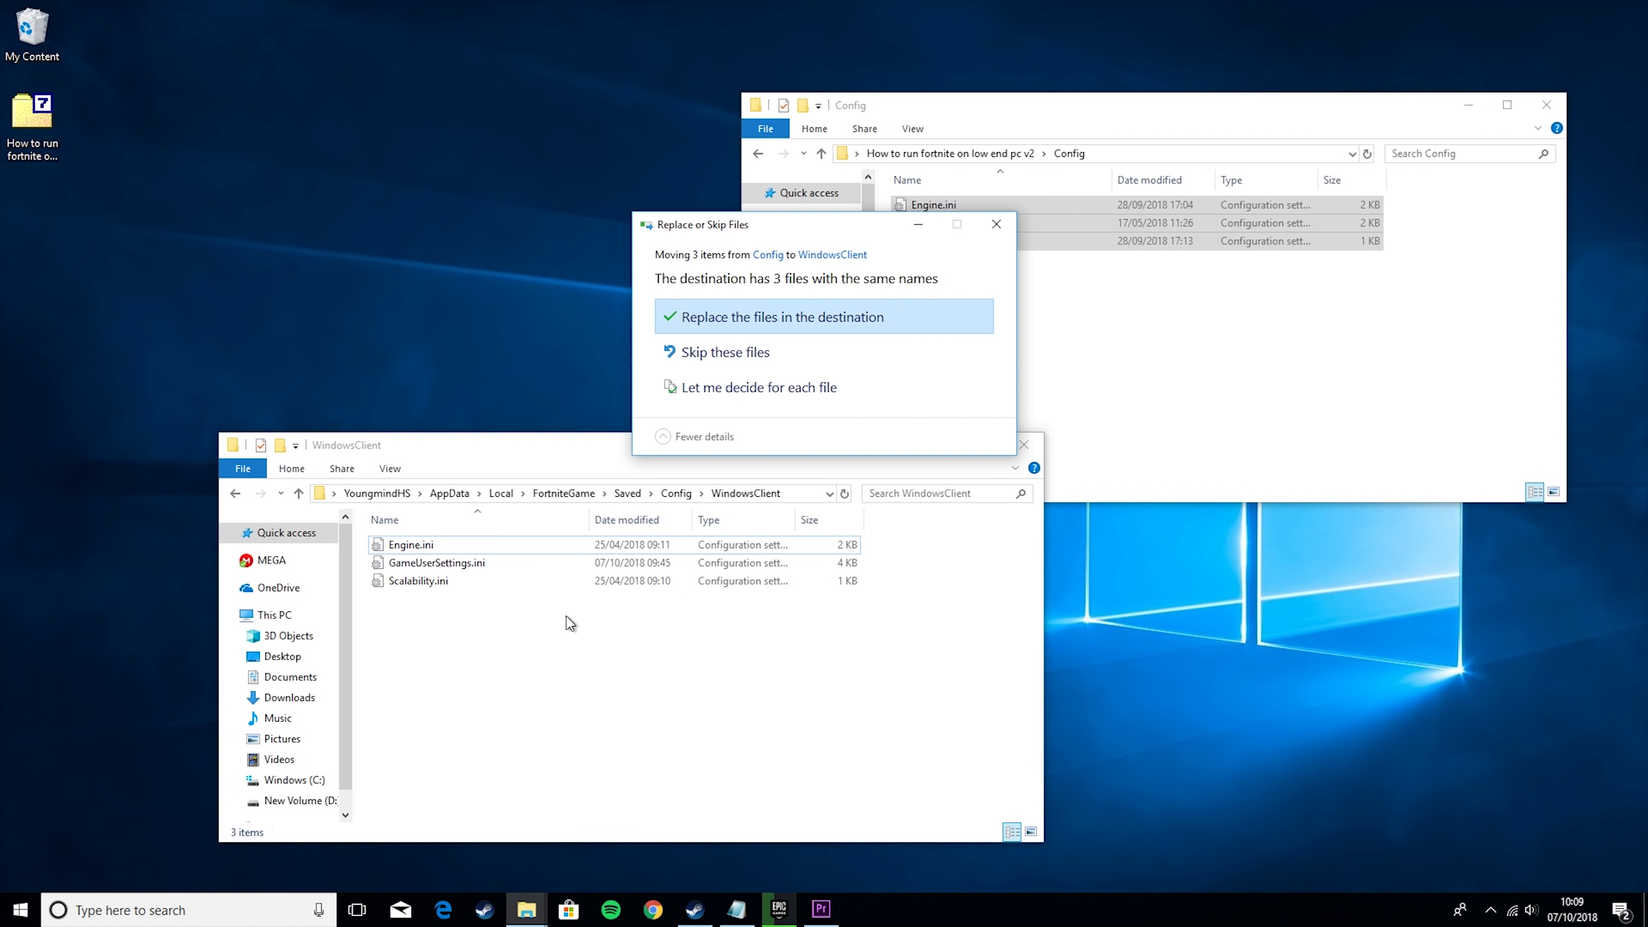
click(858, 319)
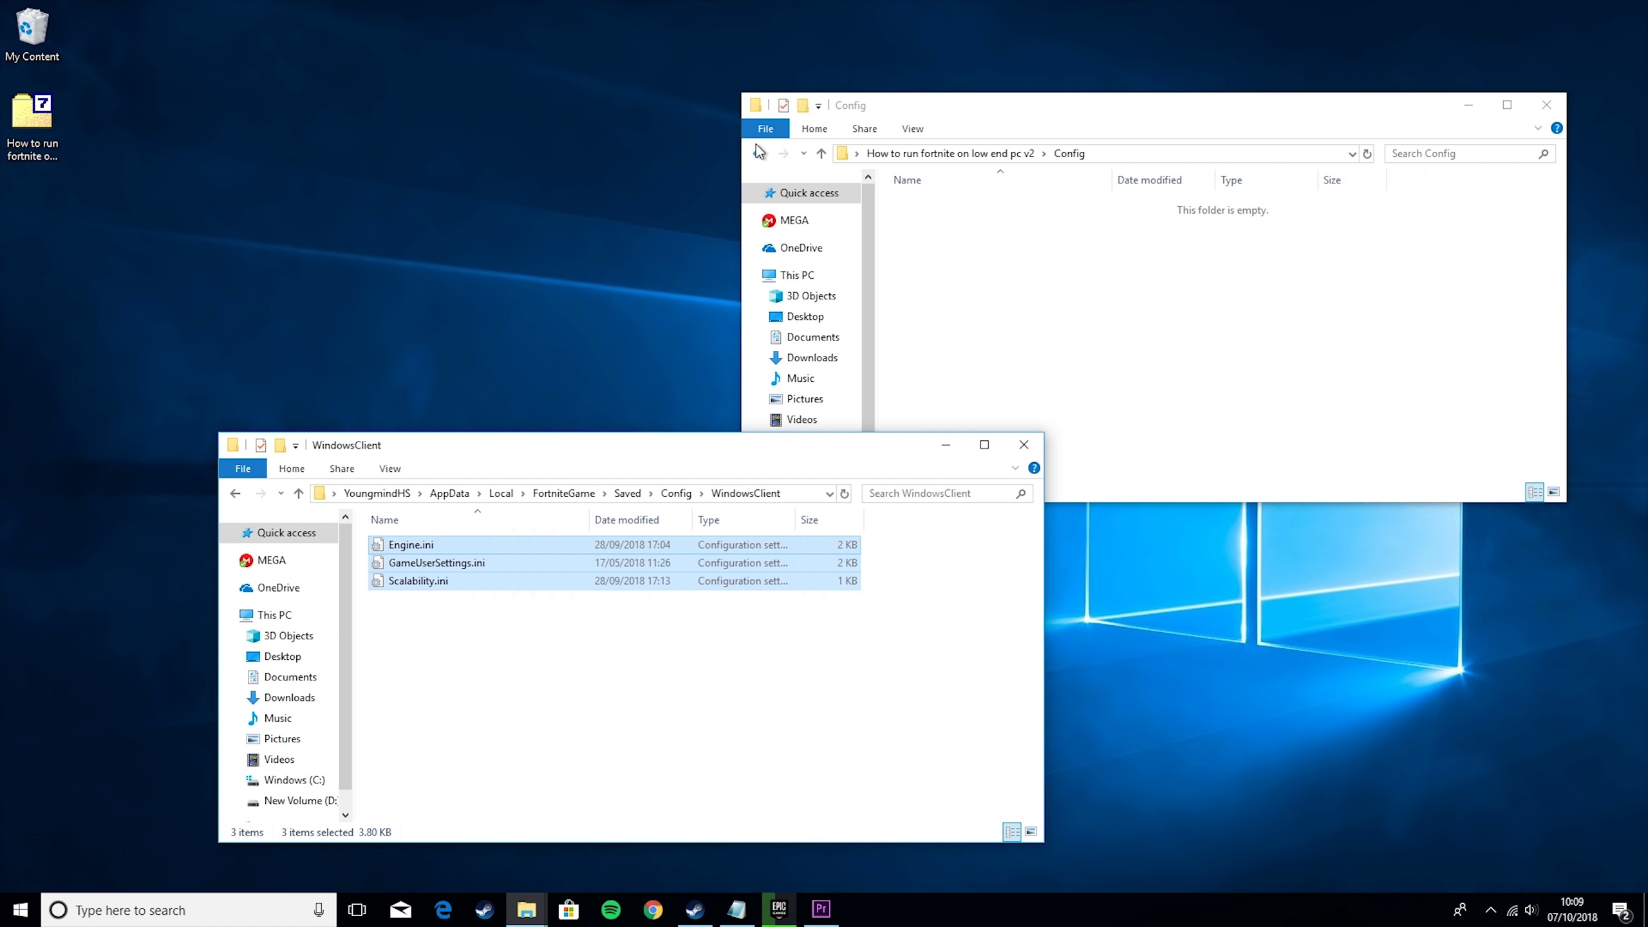
click(757, 149)
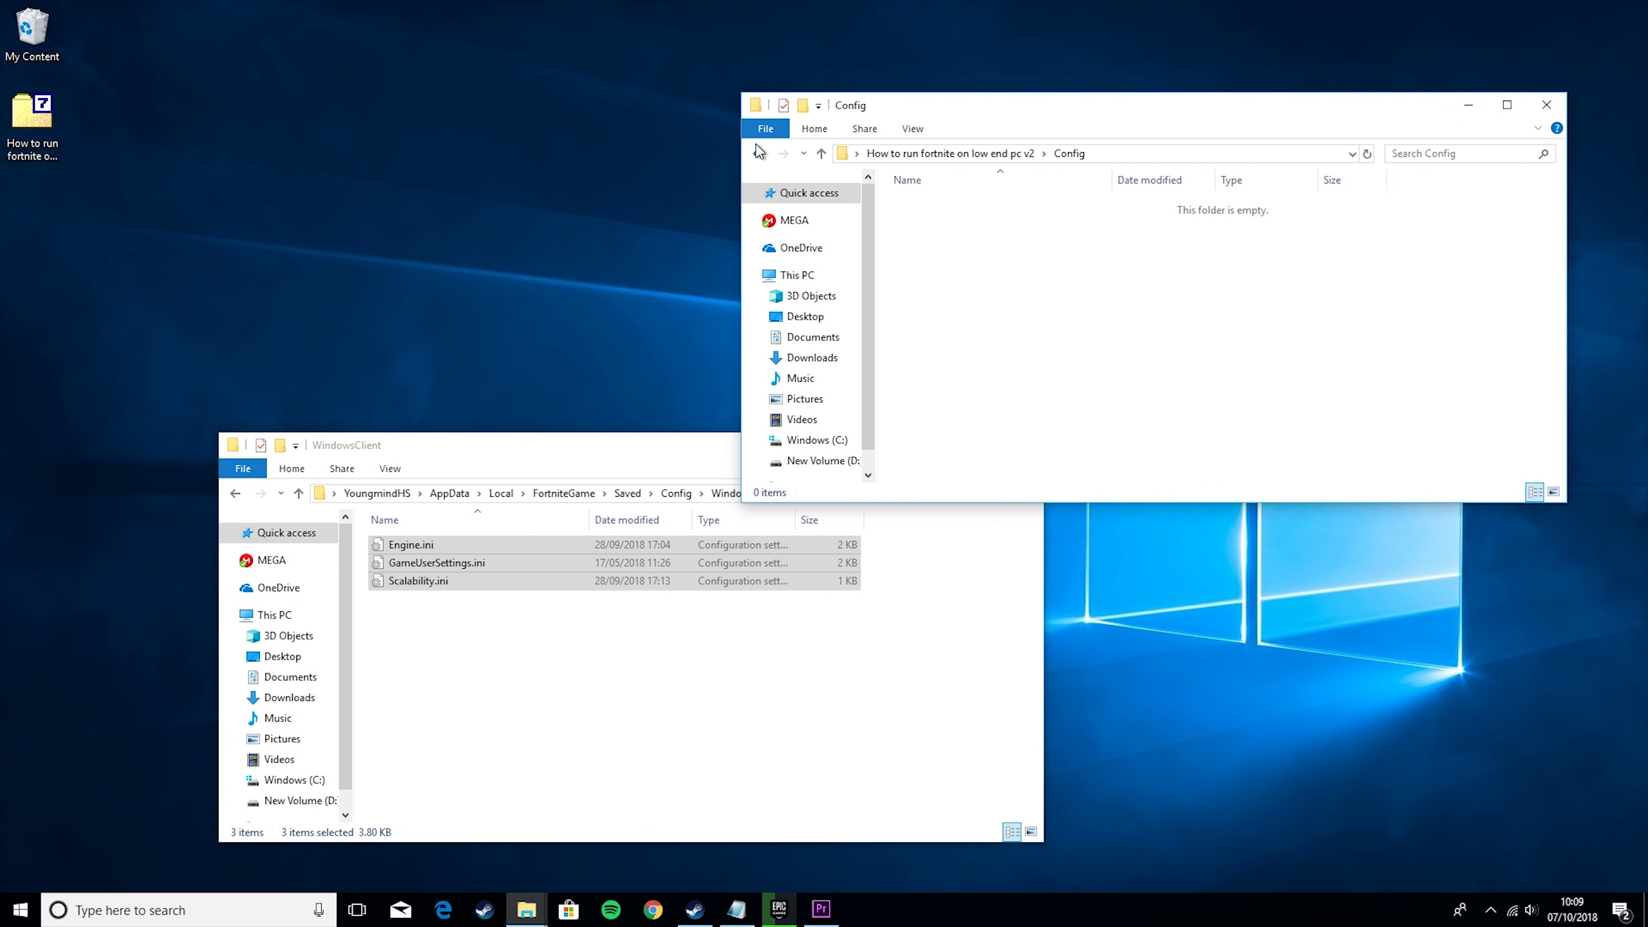
Close the WindowsClient window and open the guide's Optimizations folder
click(555, 448)
click(1018, 448)
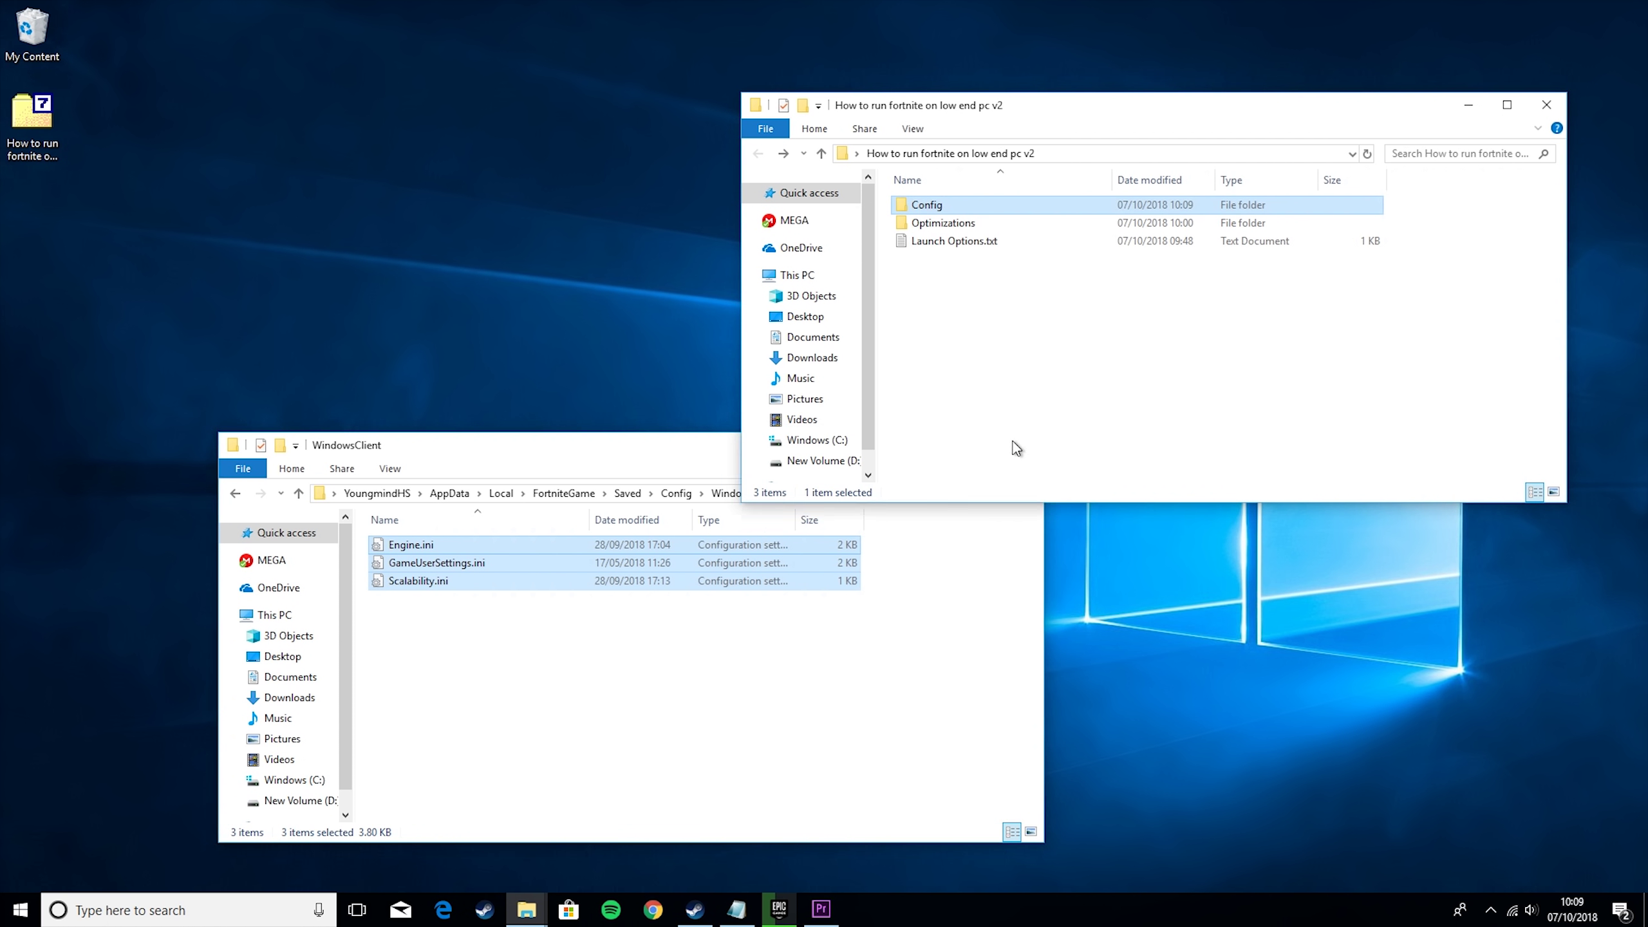
double_click(974, 225)
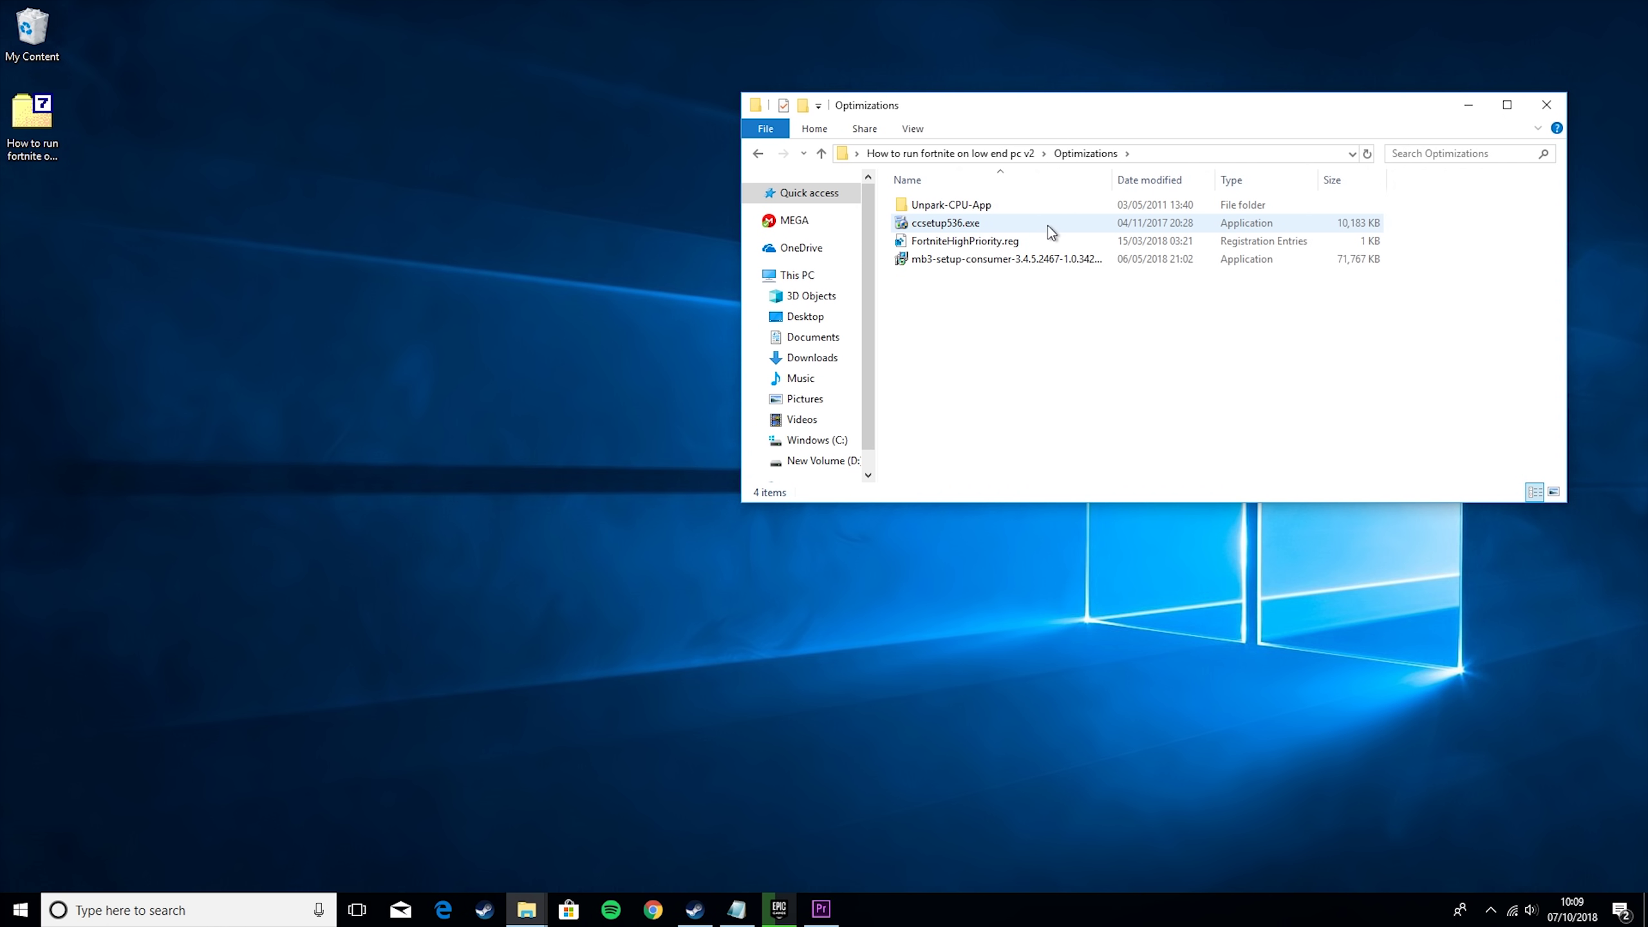
Cancel the Malwarebytes setup and launch Malwarebytes from a 'mal' search instead
click(970, 251)
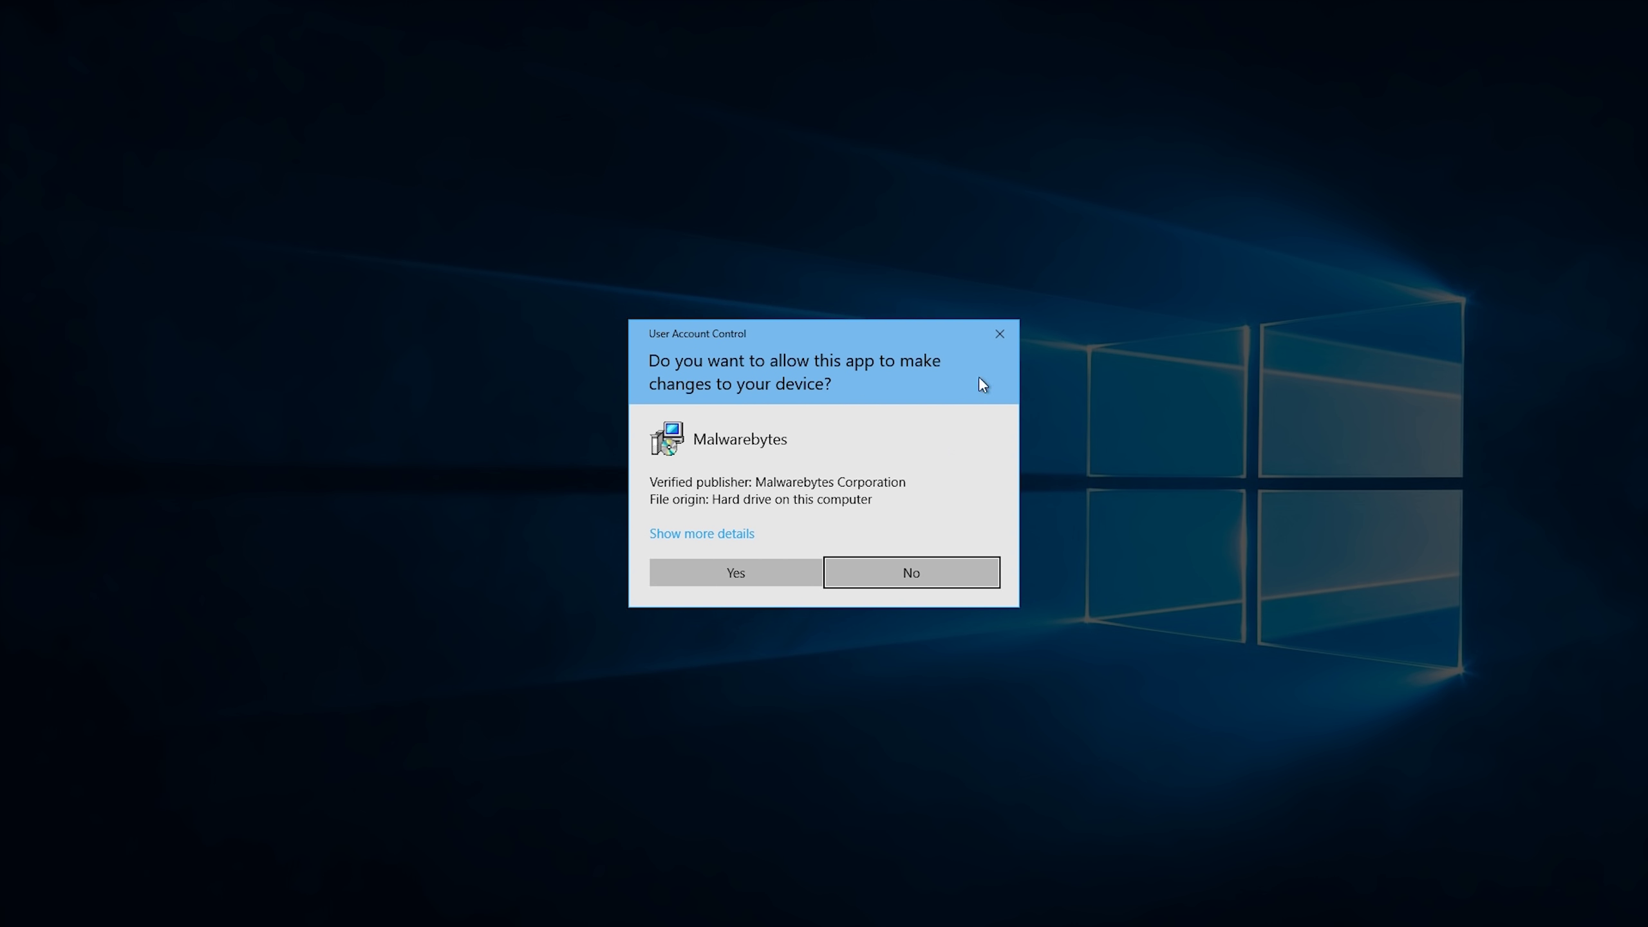
click(1004, 330)
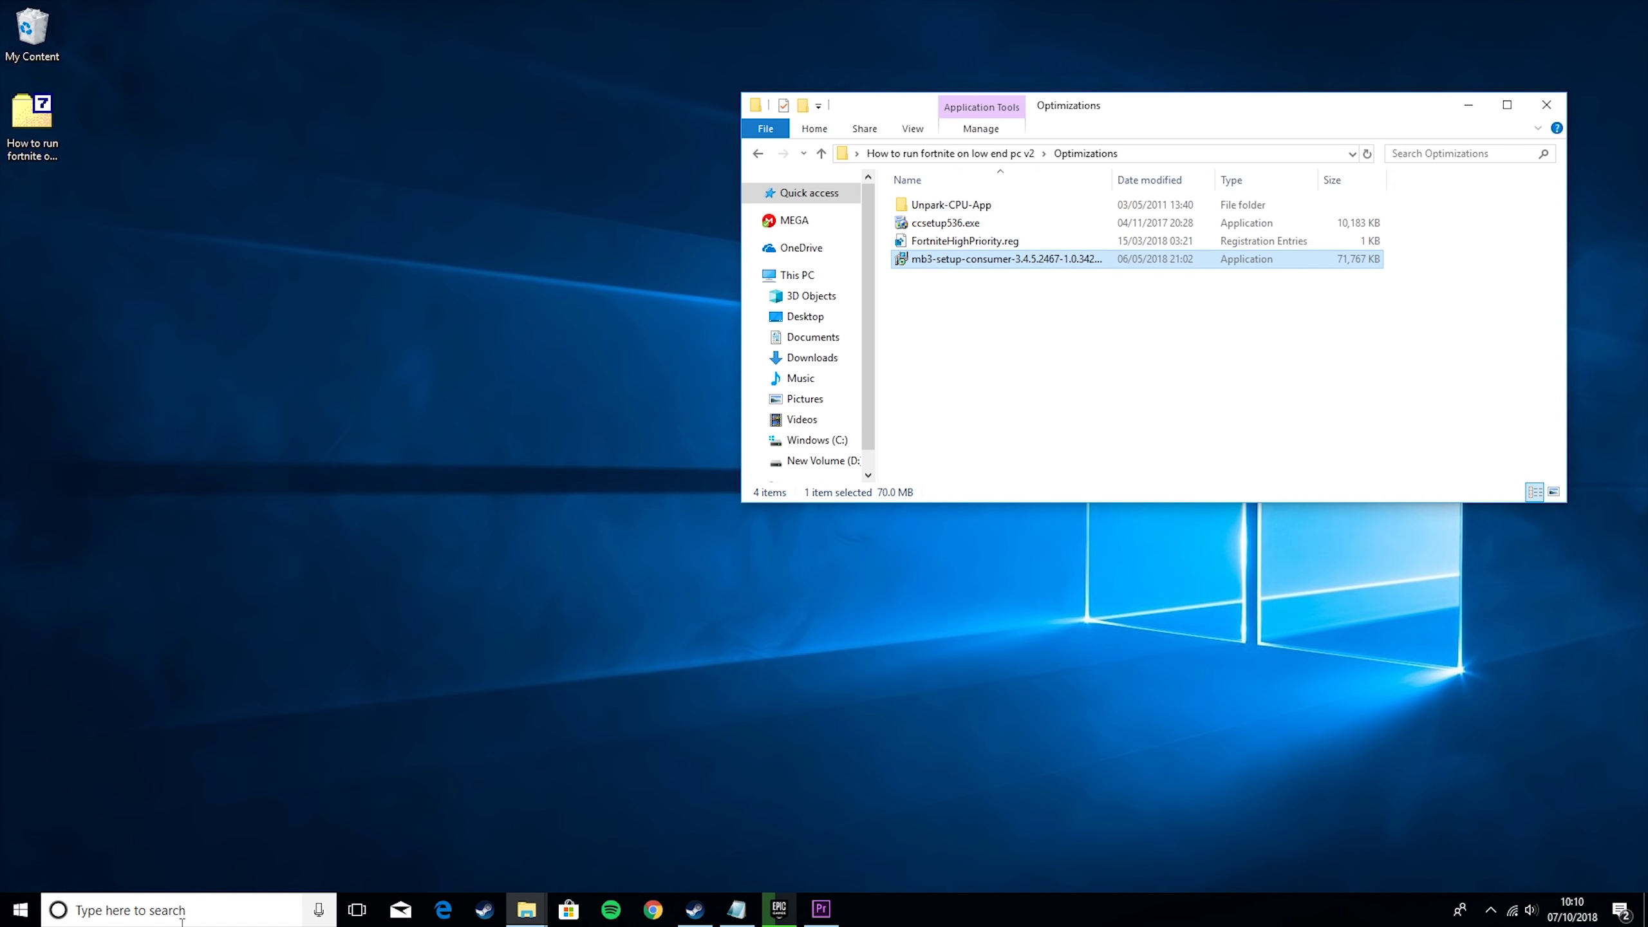
click(165, 910)
text(mal)
key(Escape)
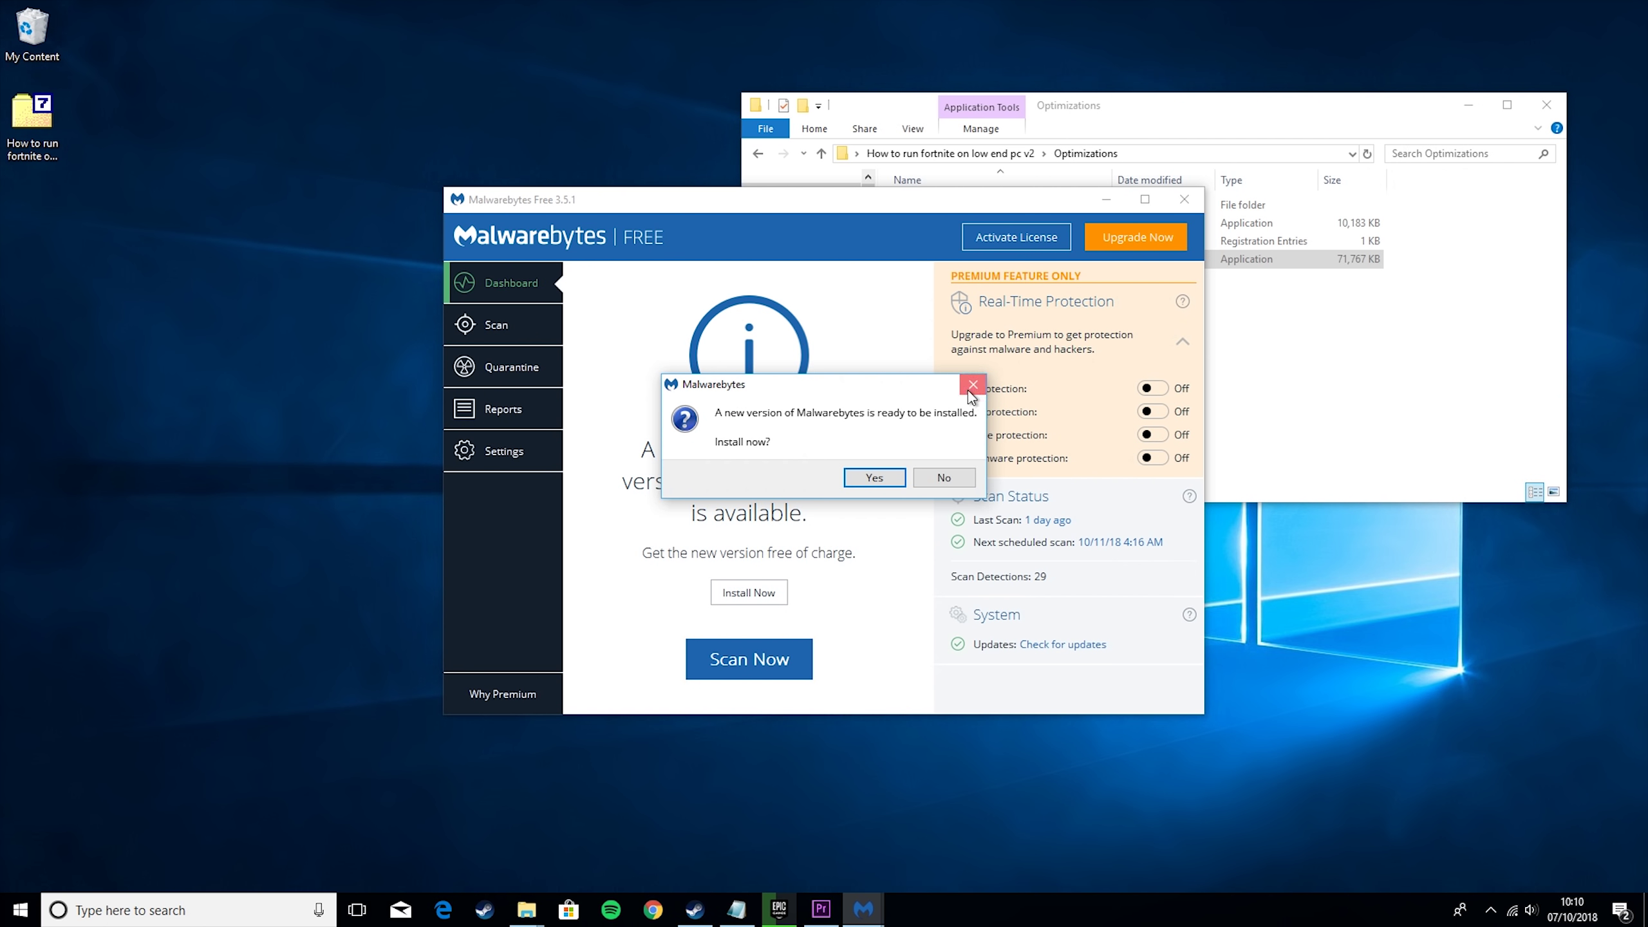
Decline the new-version offer and start a Threat Scan, then return to the Optimizations folder
click(972, 384)
click(471, 334)
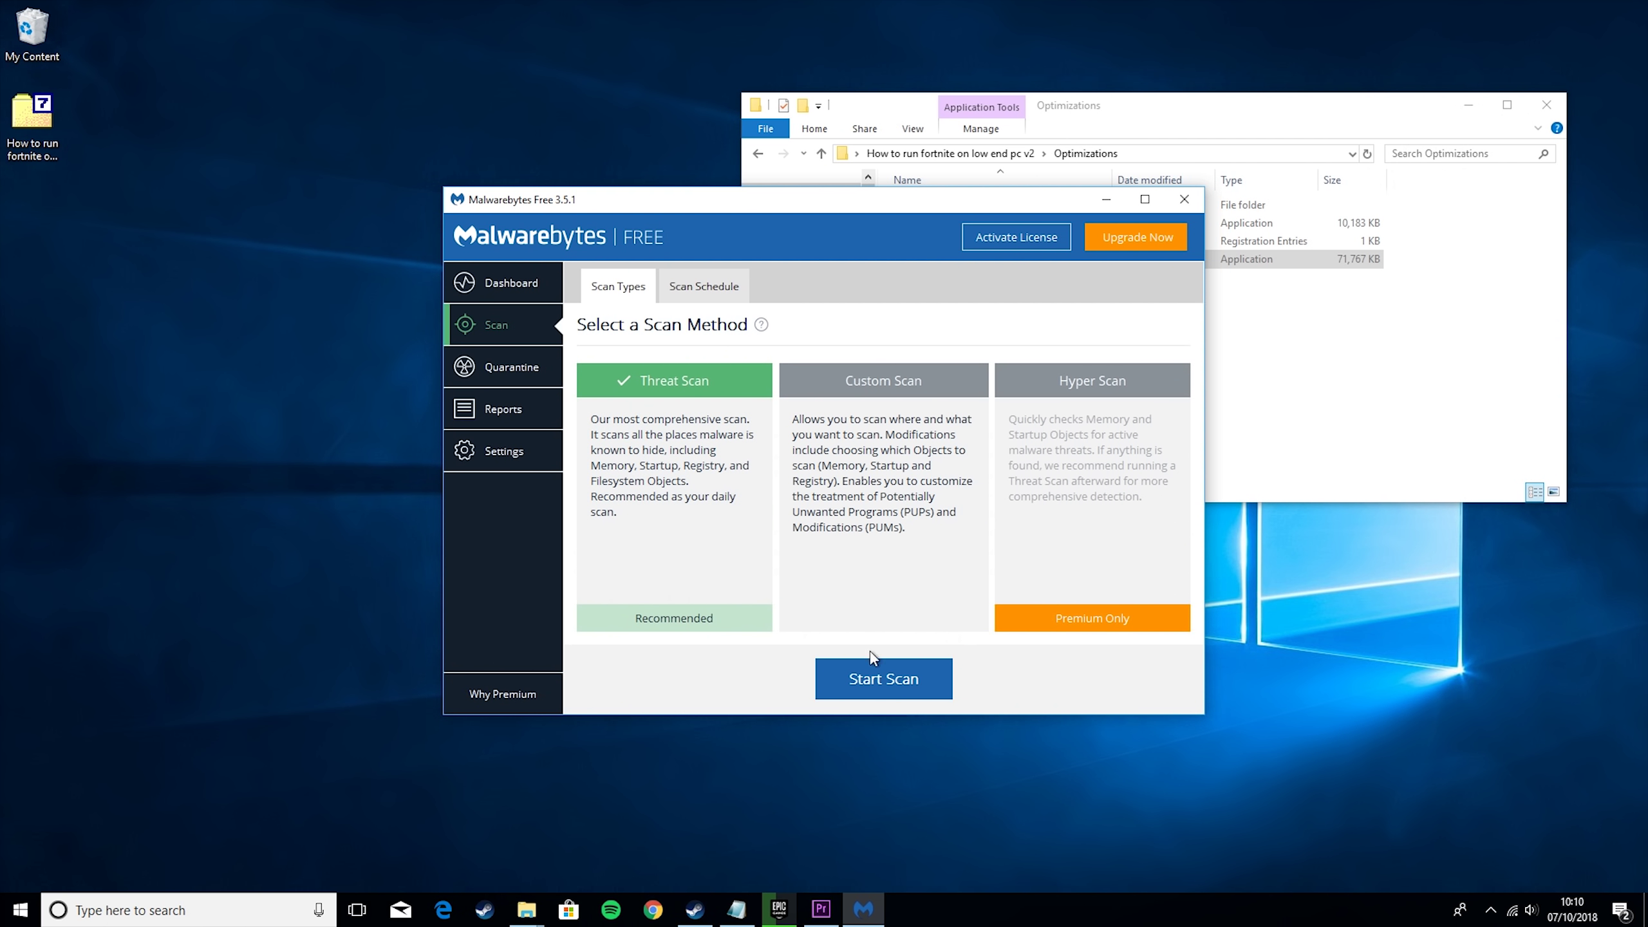
click(899, 675)
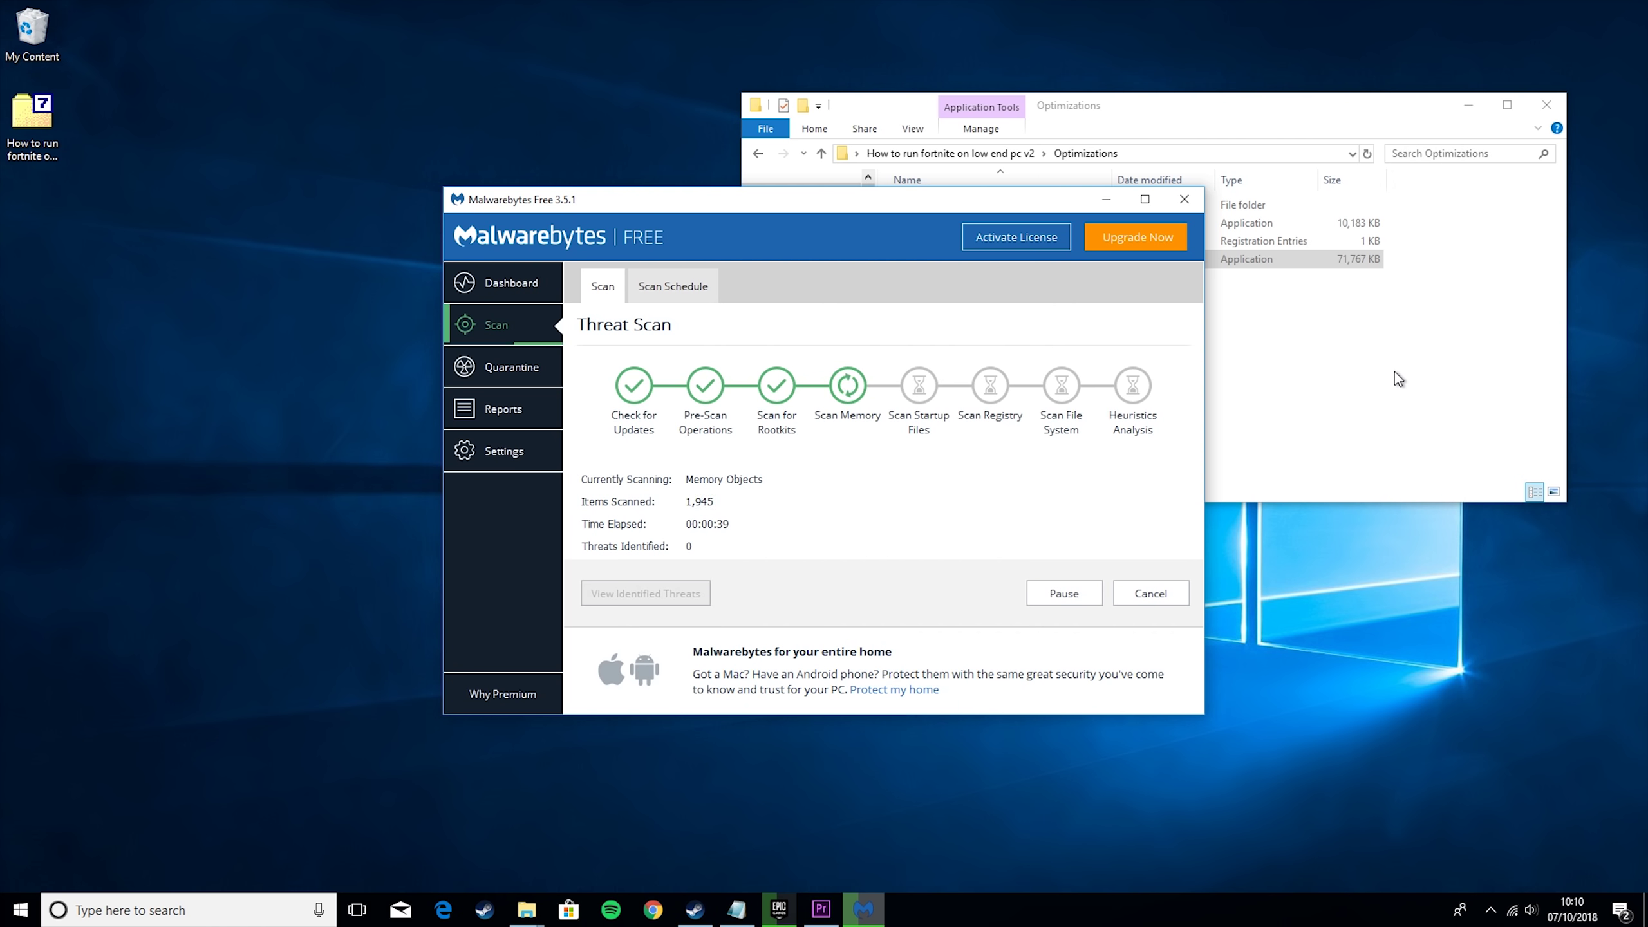
click(1394, 372)
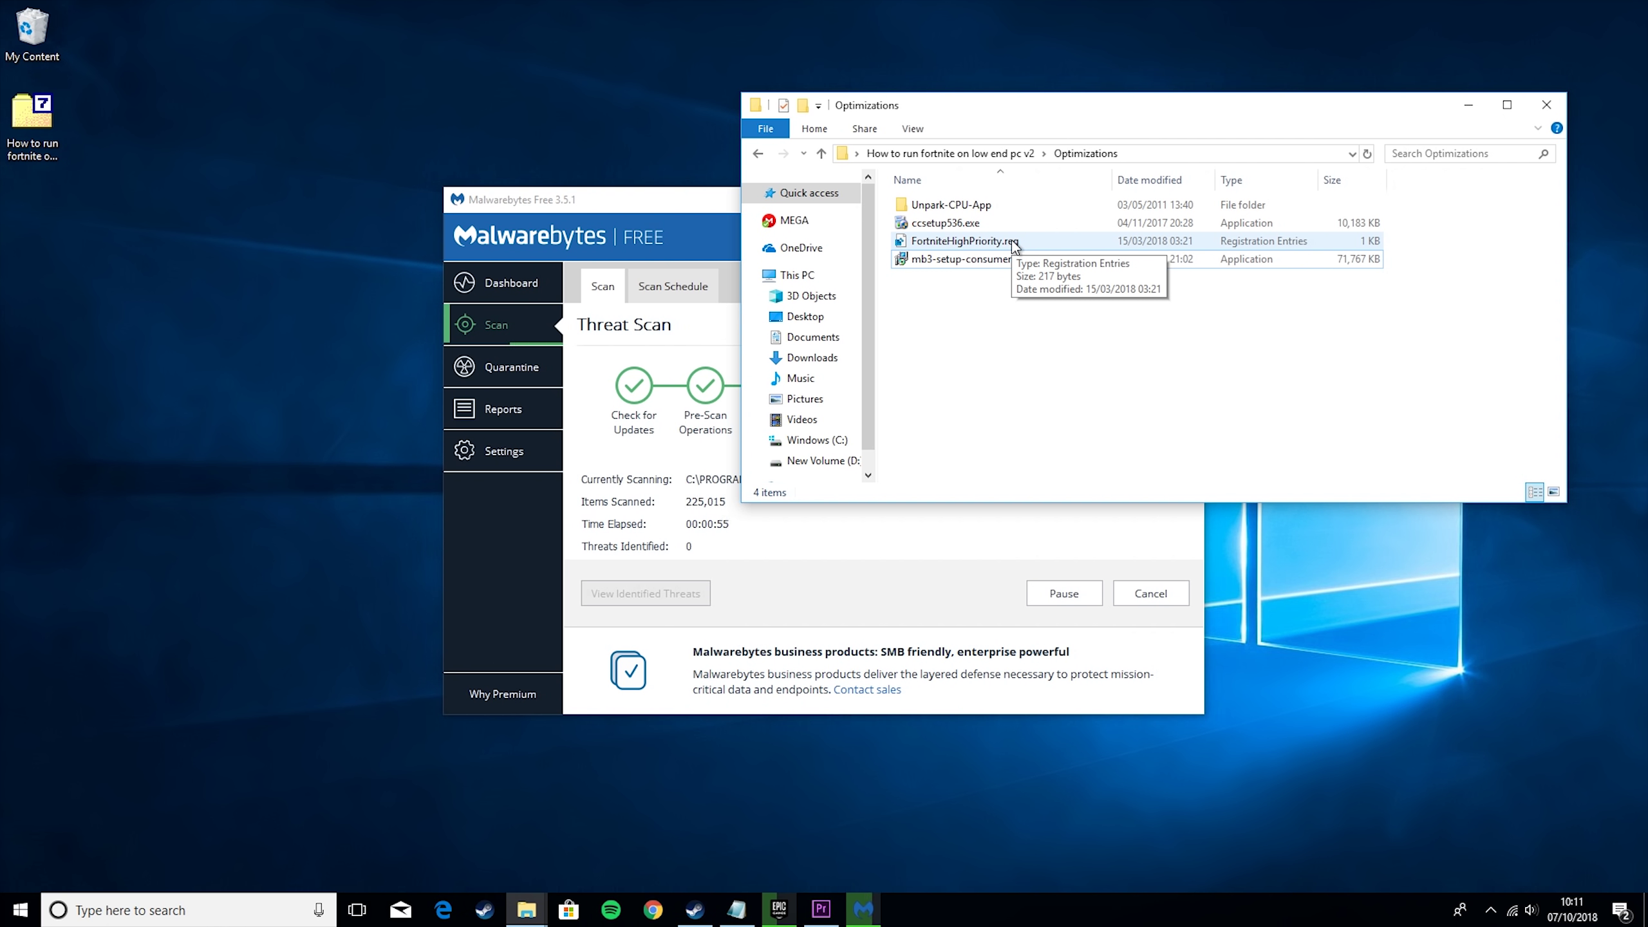
Merge FortniteHighPriority.reg into the registry, approving the UAC and confirmation prompts
double_click(1012, 239)
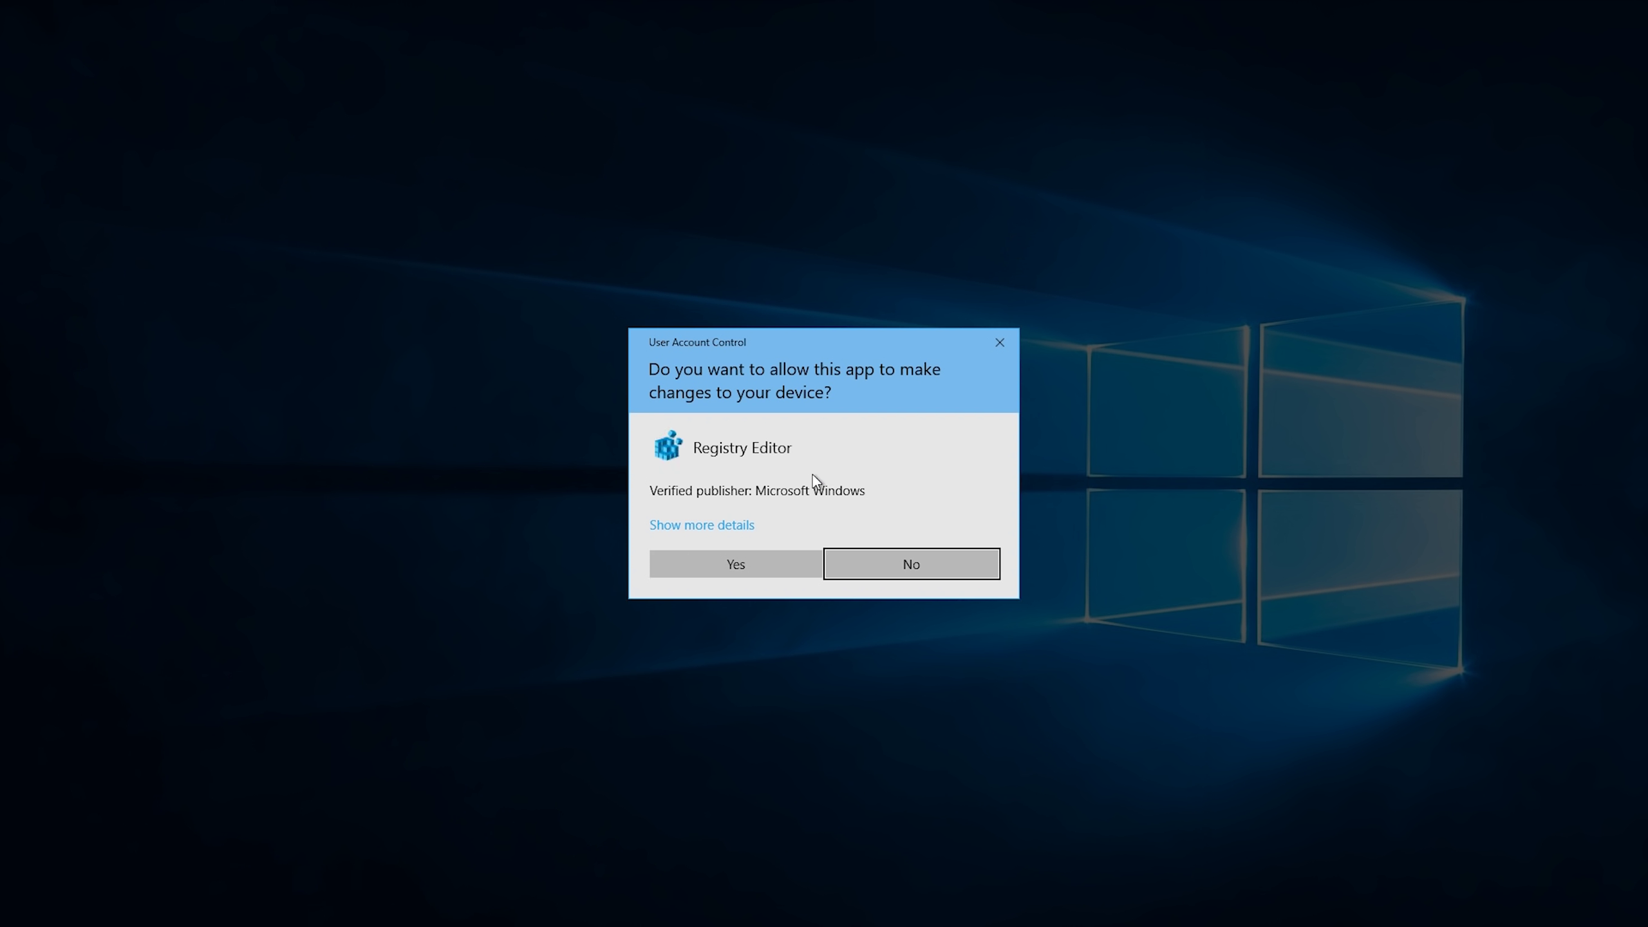
click(721, 559)
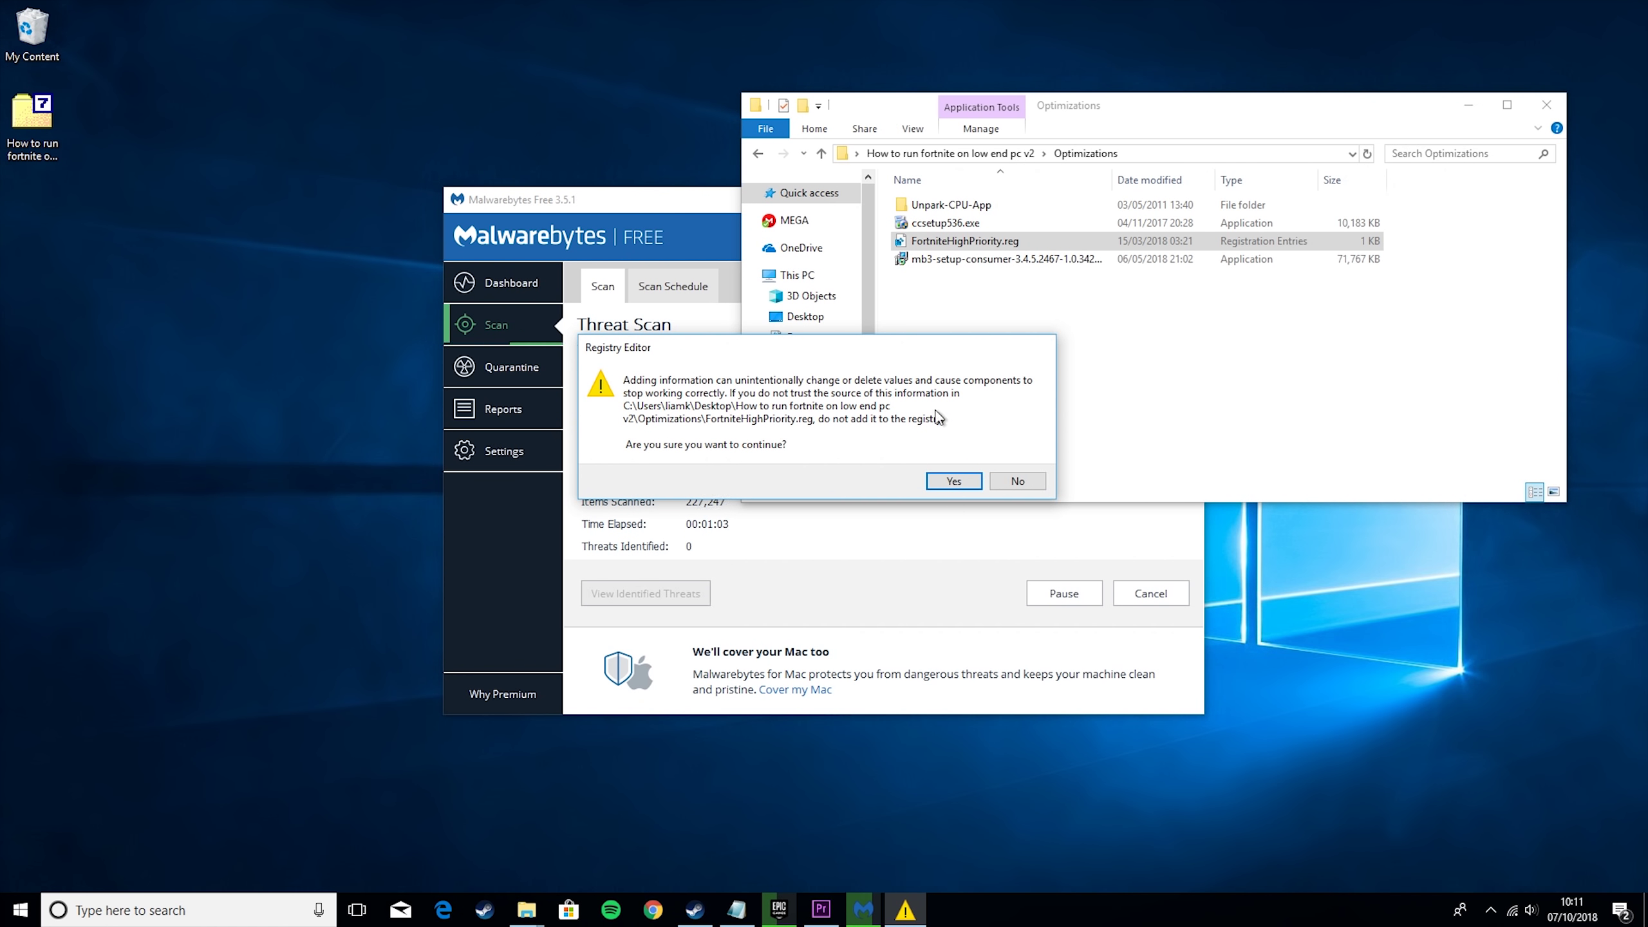
click(955, 481)
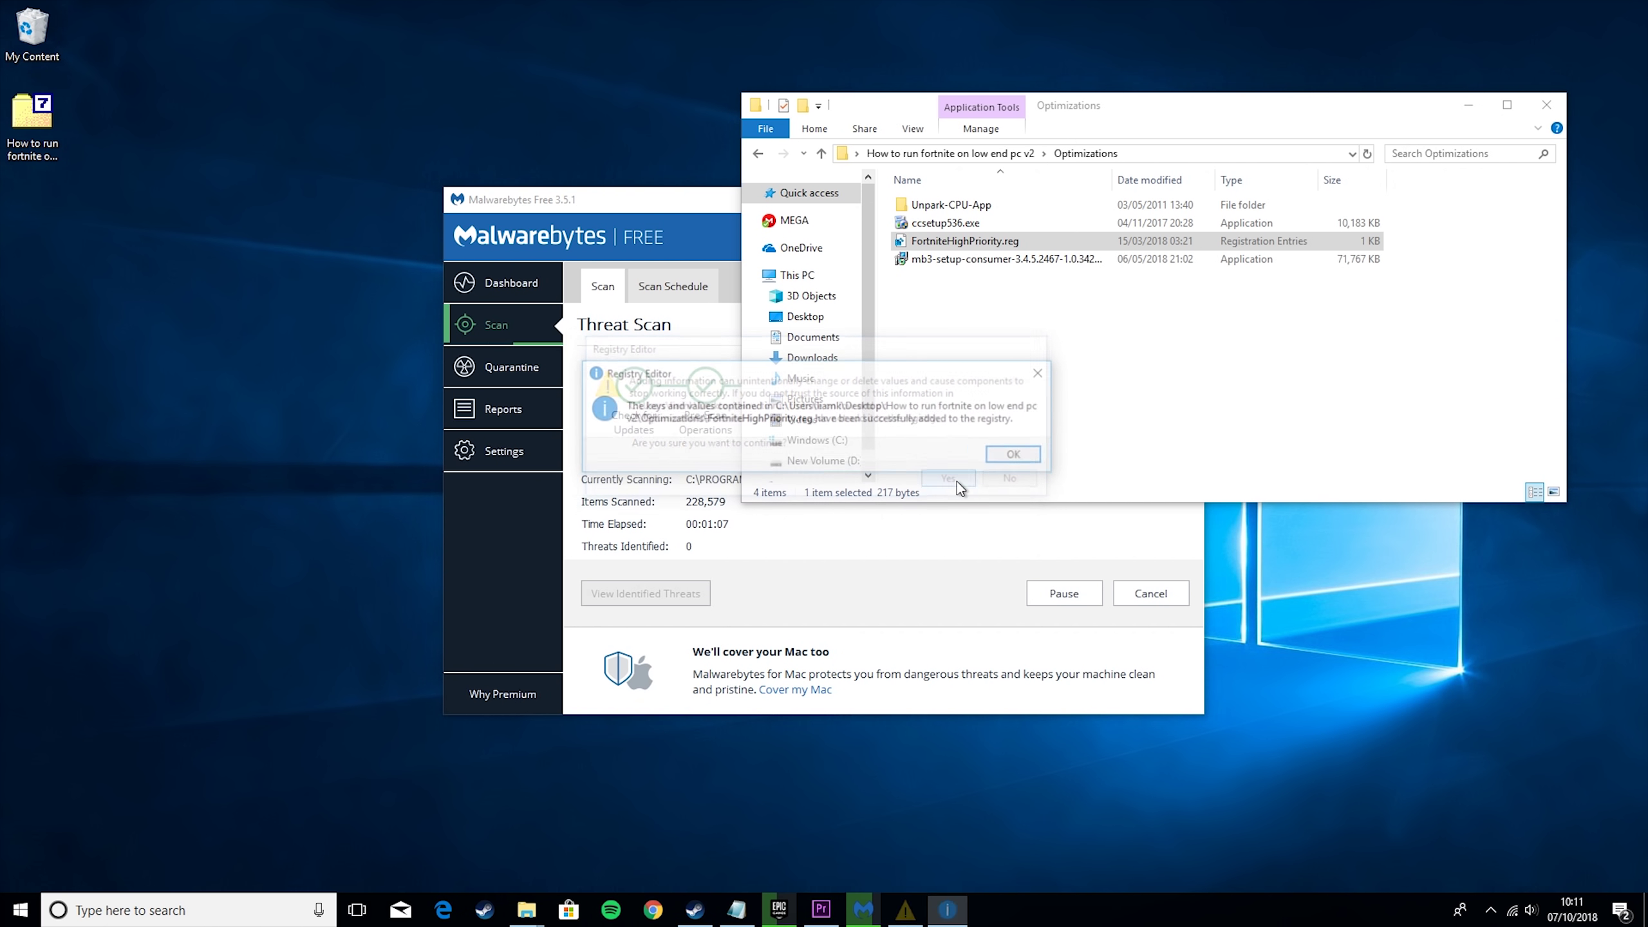
click(1027, 451)
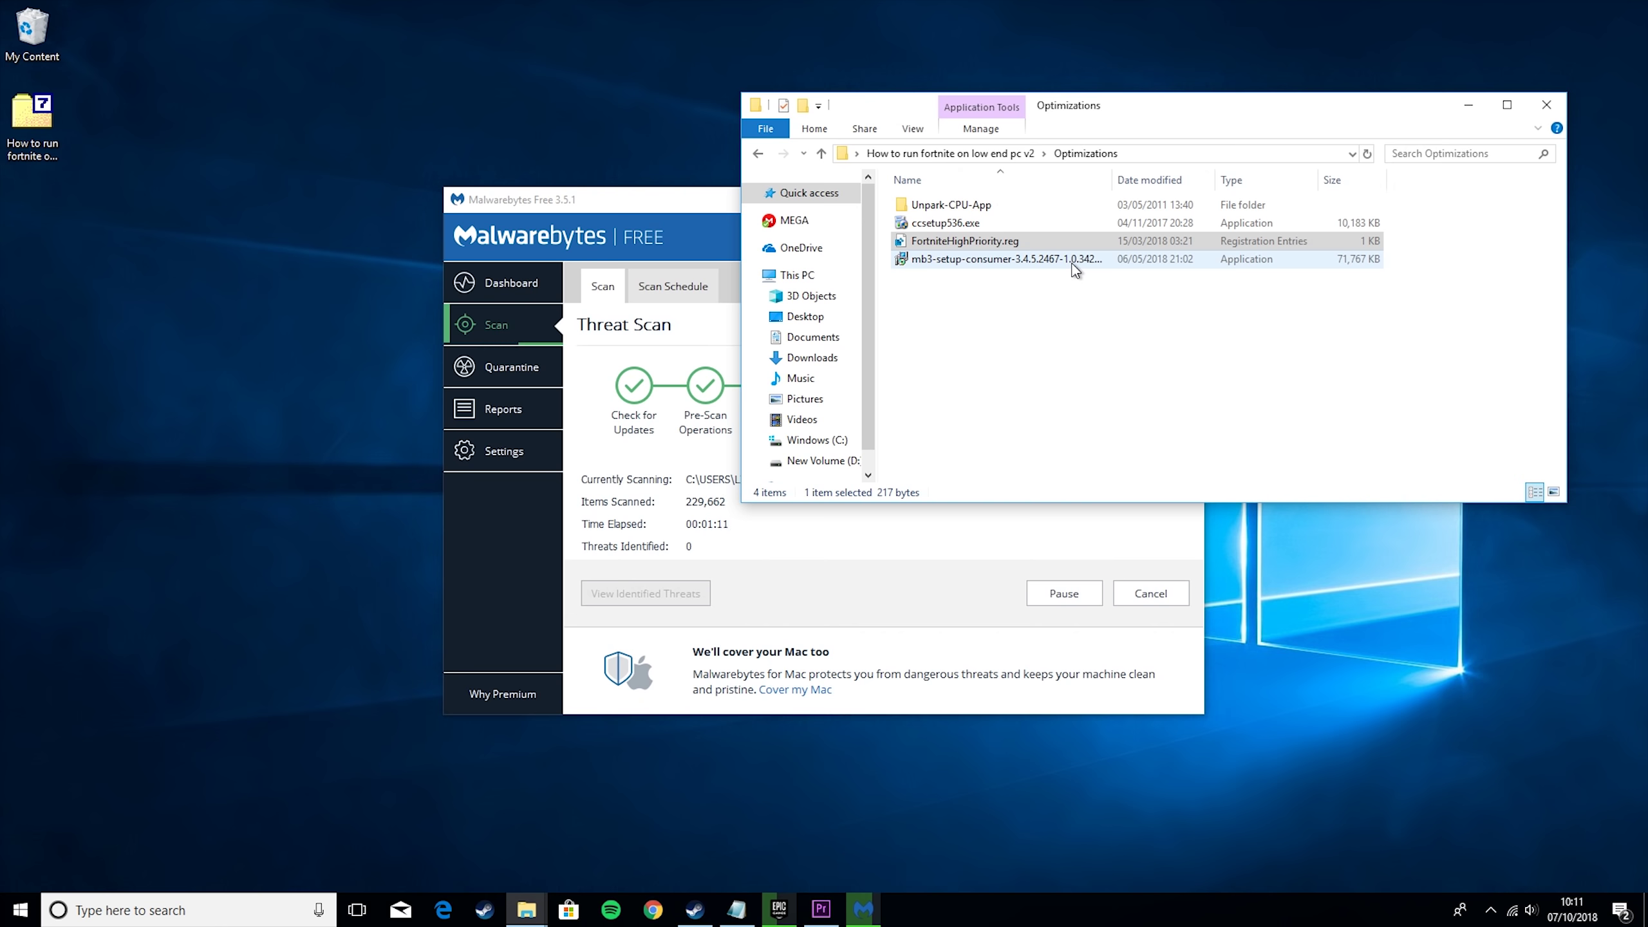
Cancel the first CCleaner installer attempt and abandon a 'ccle' search
double_click(1017, 224)
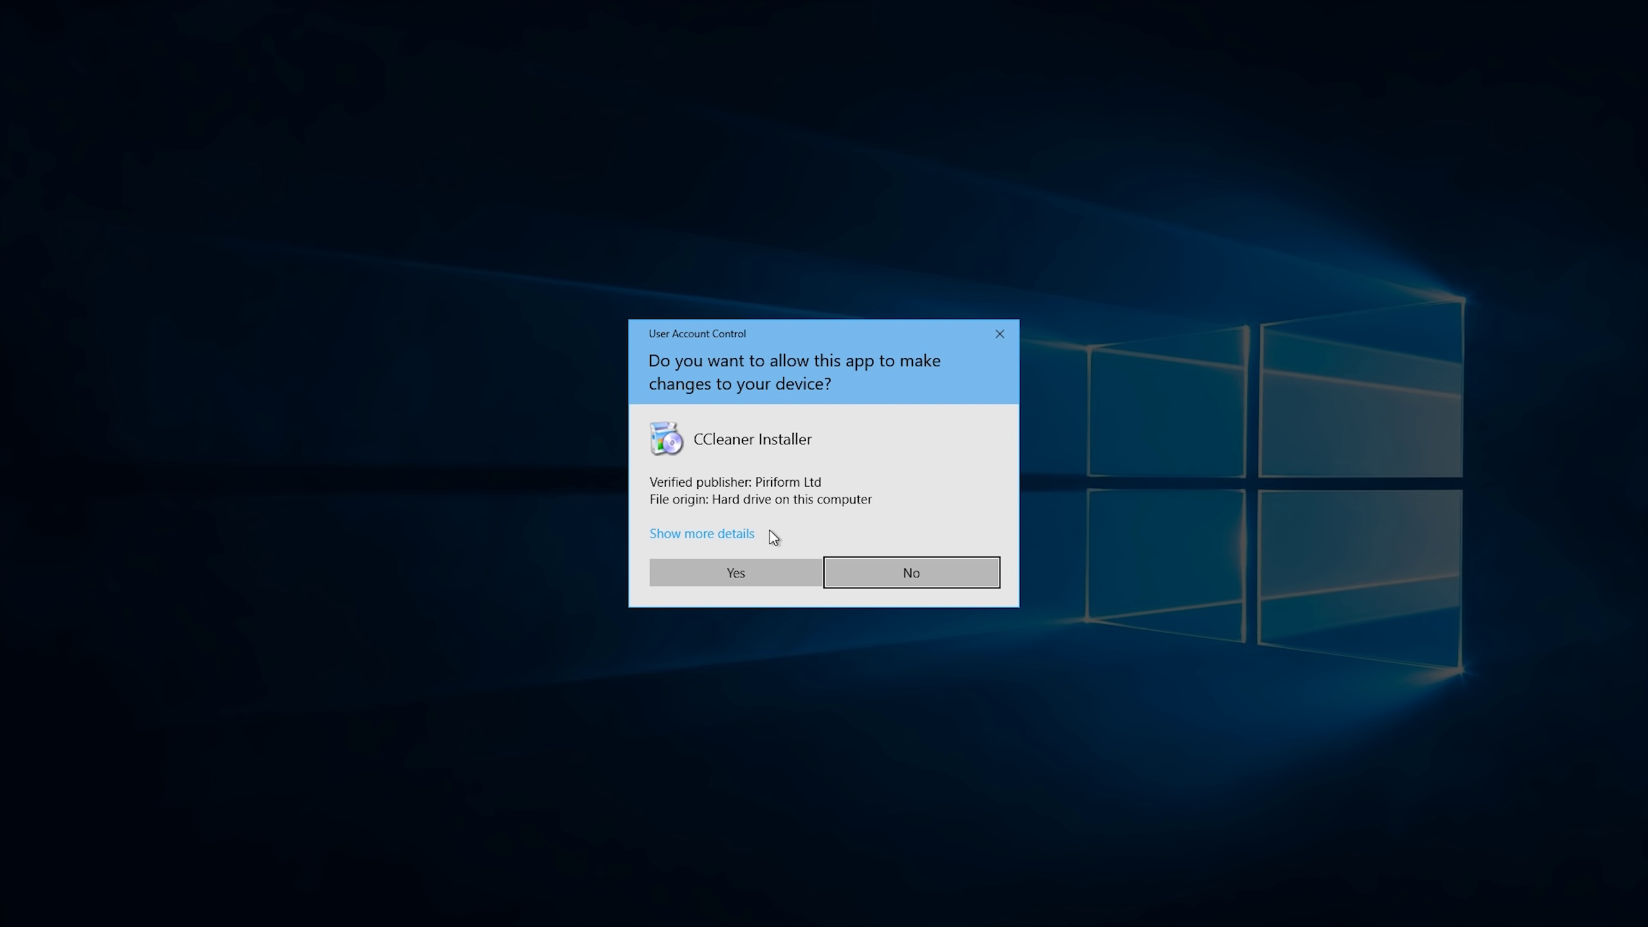
click(1011, 347)
click(215, 908)
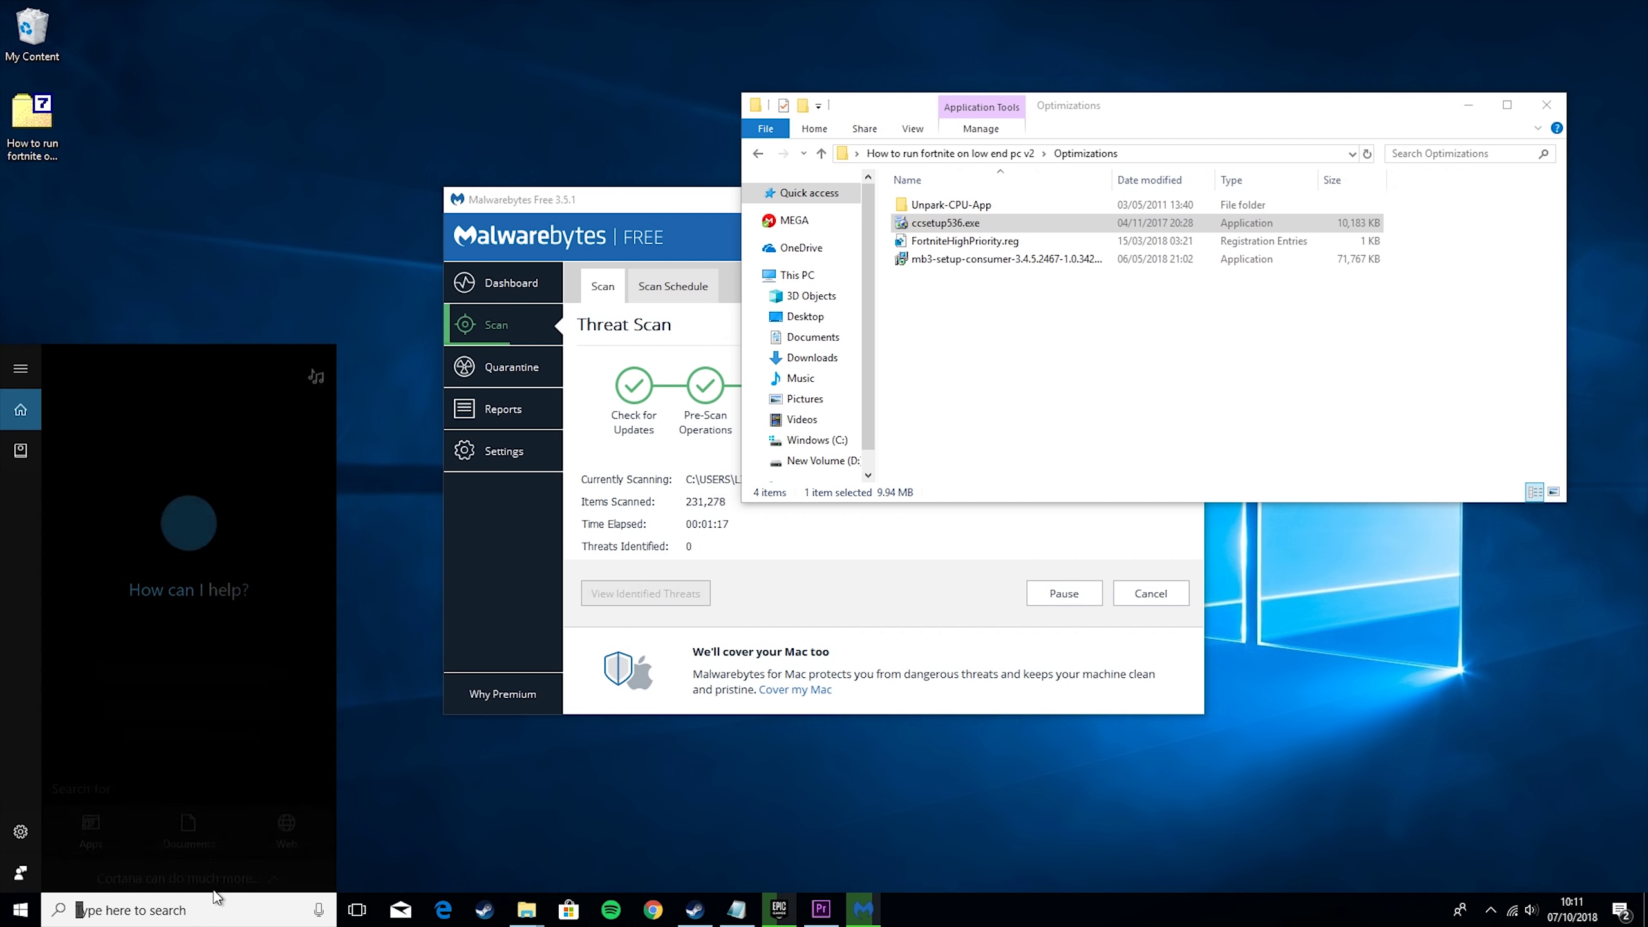
text(cclea)
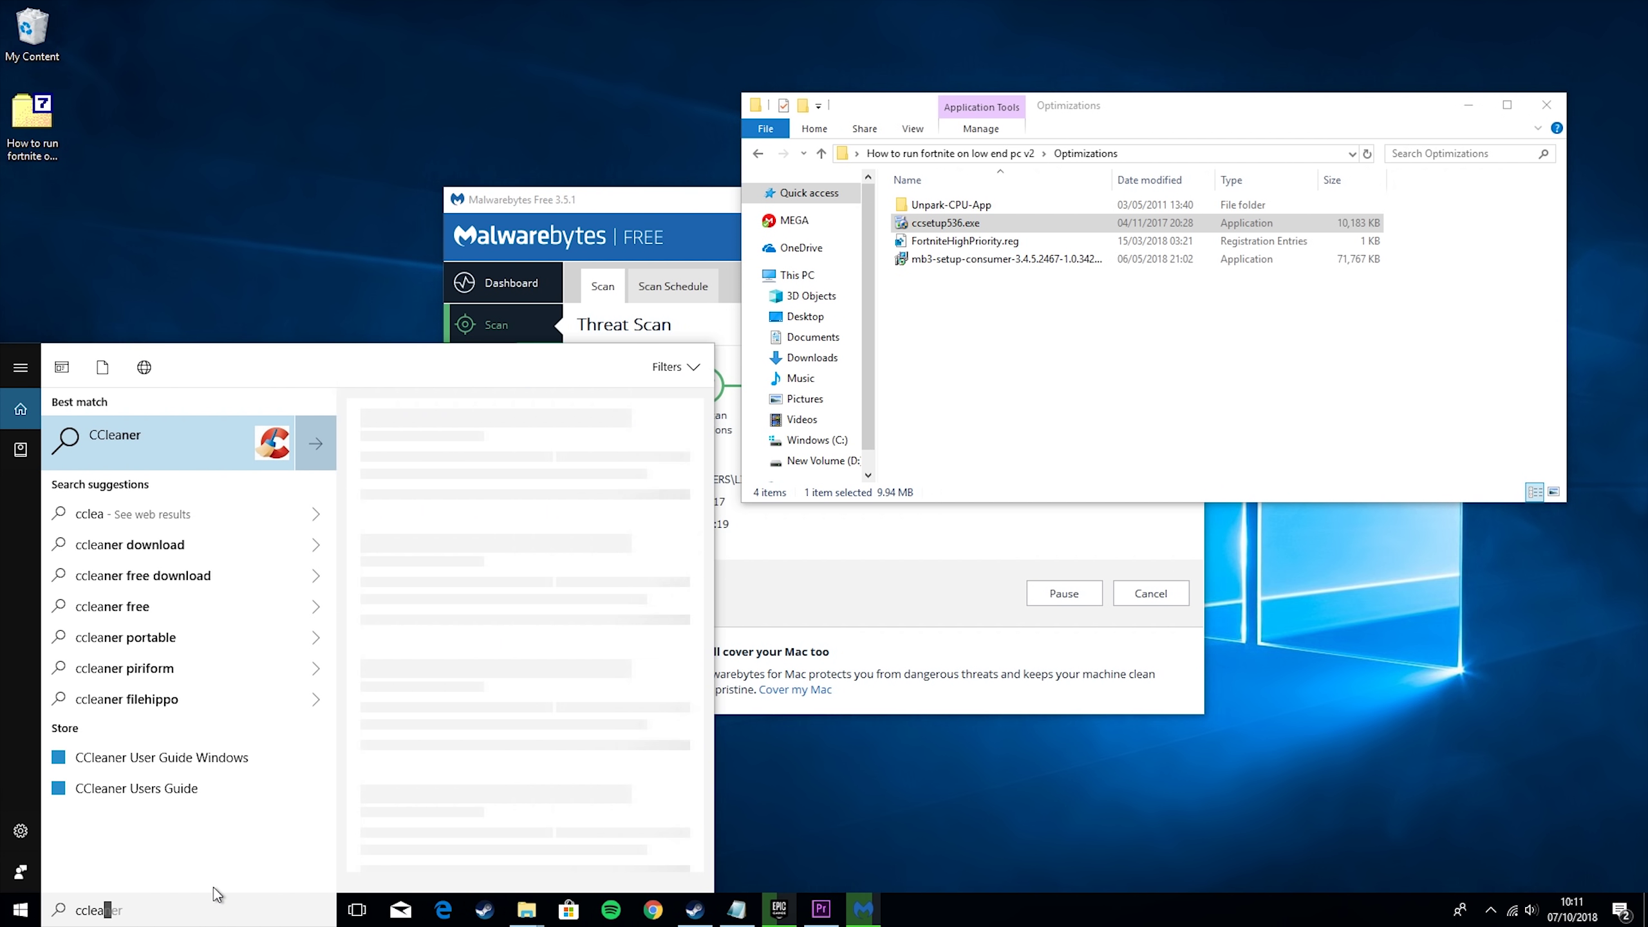
key(BackSpace)
key(BackSpace)
key(BackSpace)
key(BackSpace)
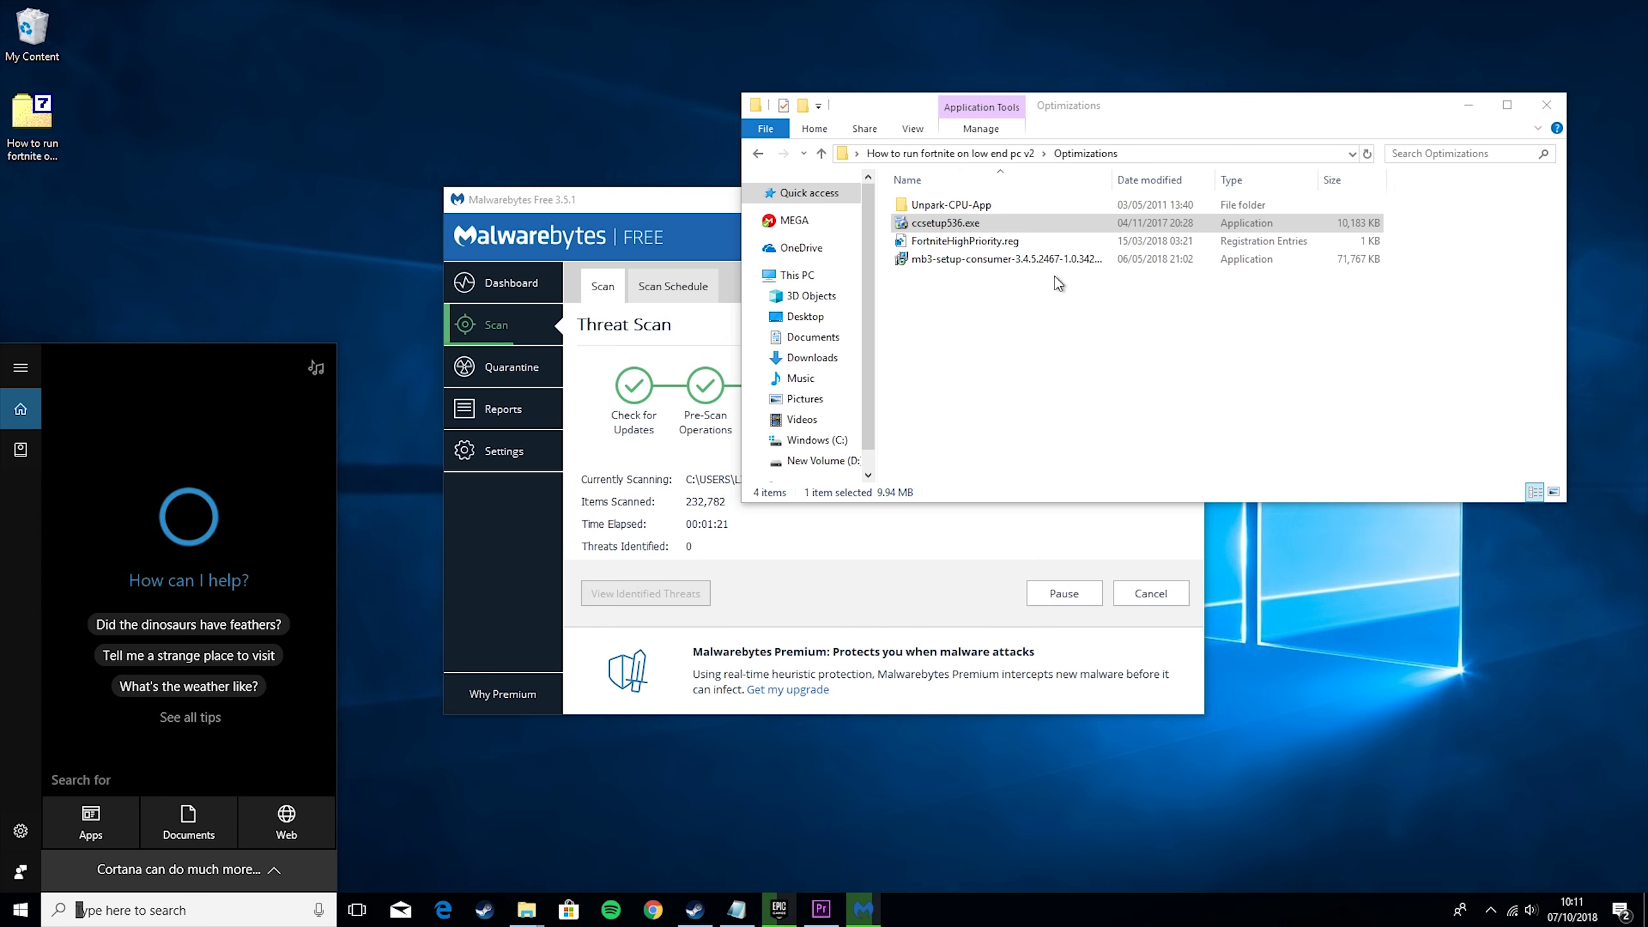
click(1025, 276)
Install CCleaner v5.36 with default settings and launch it
double_click(942, 224)
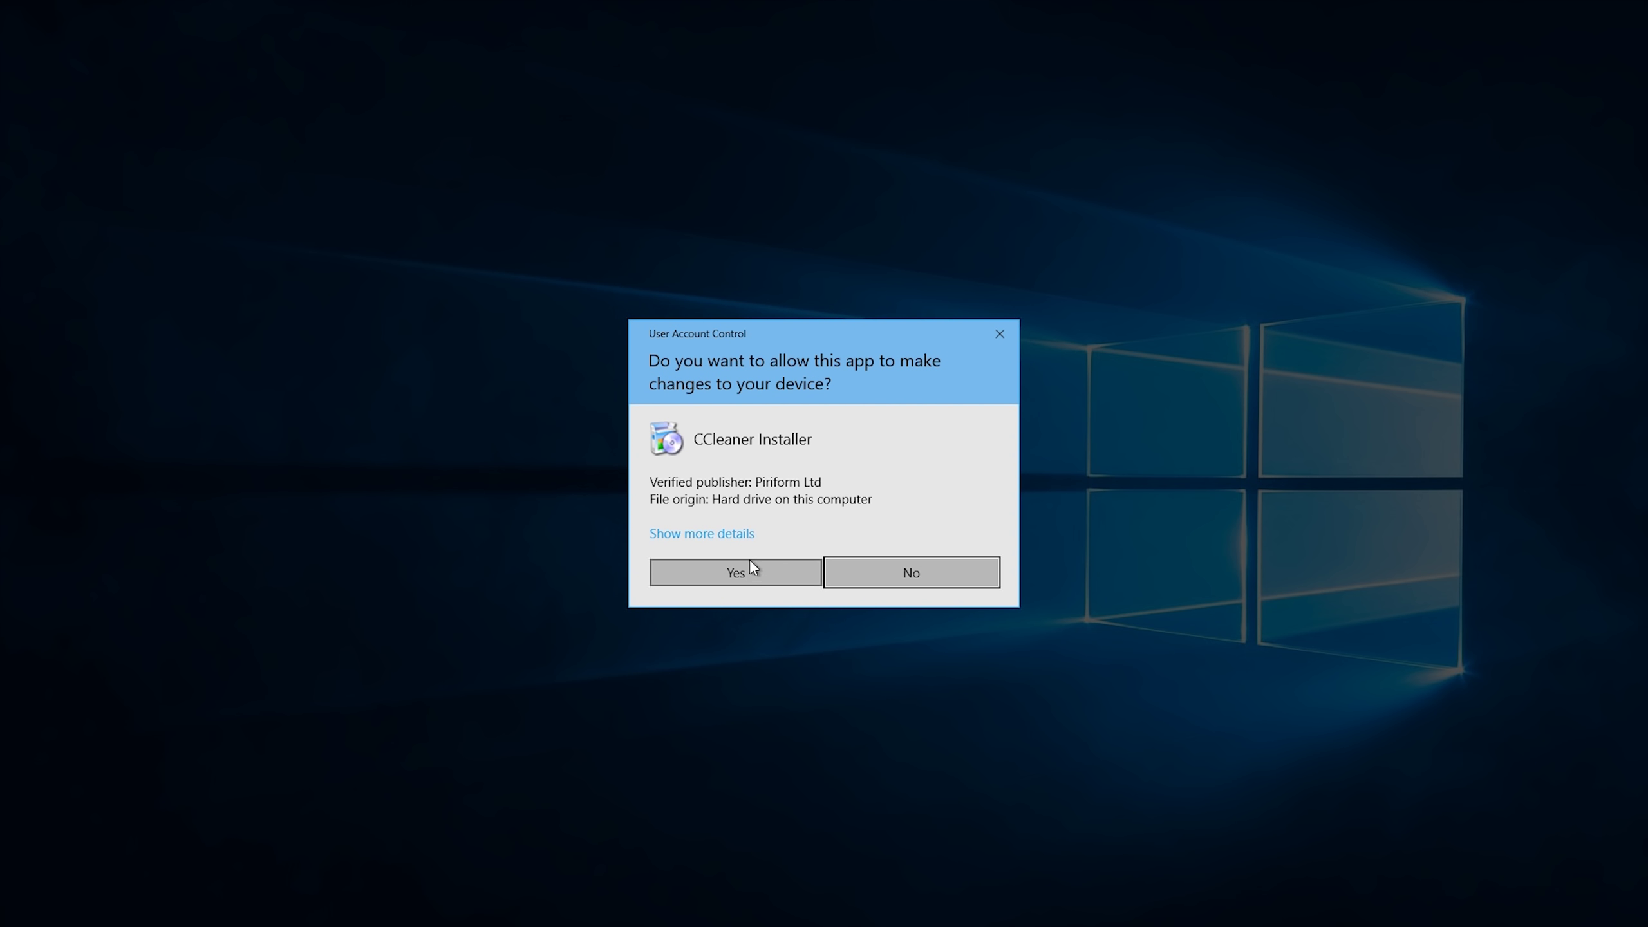
click(776, 575)
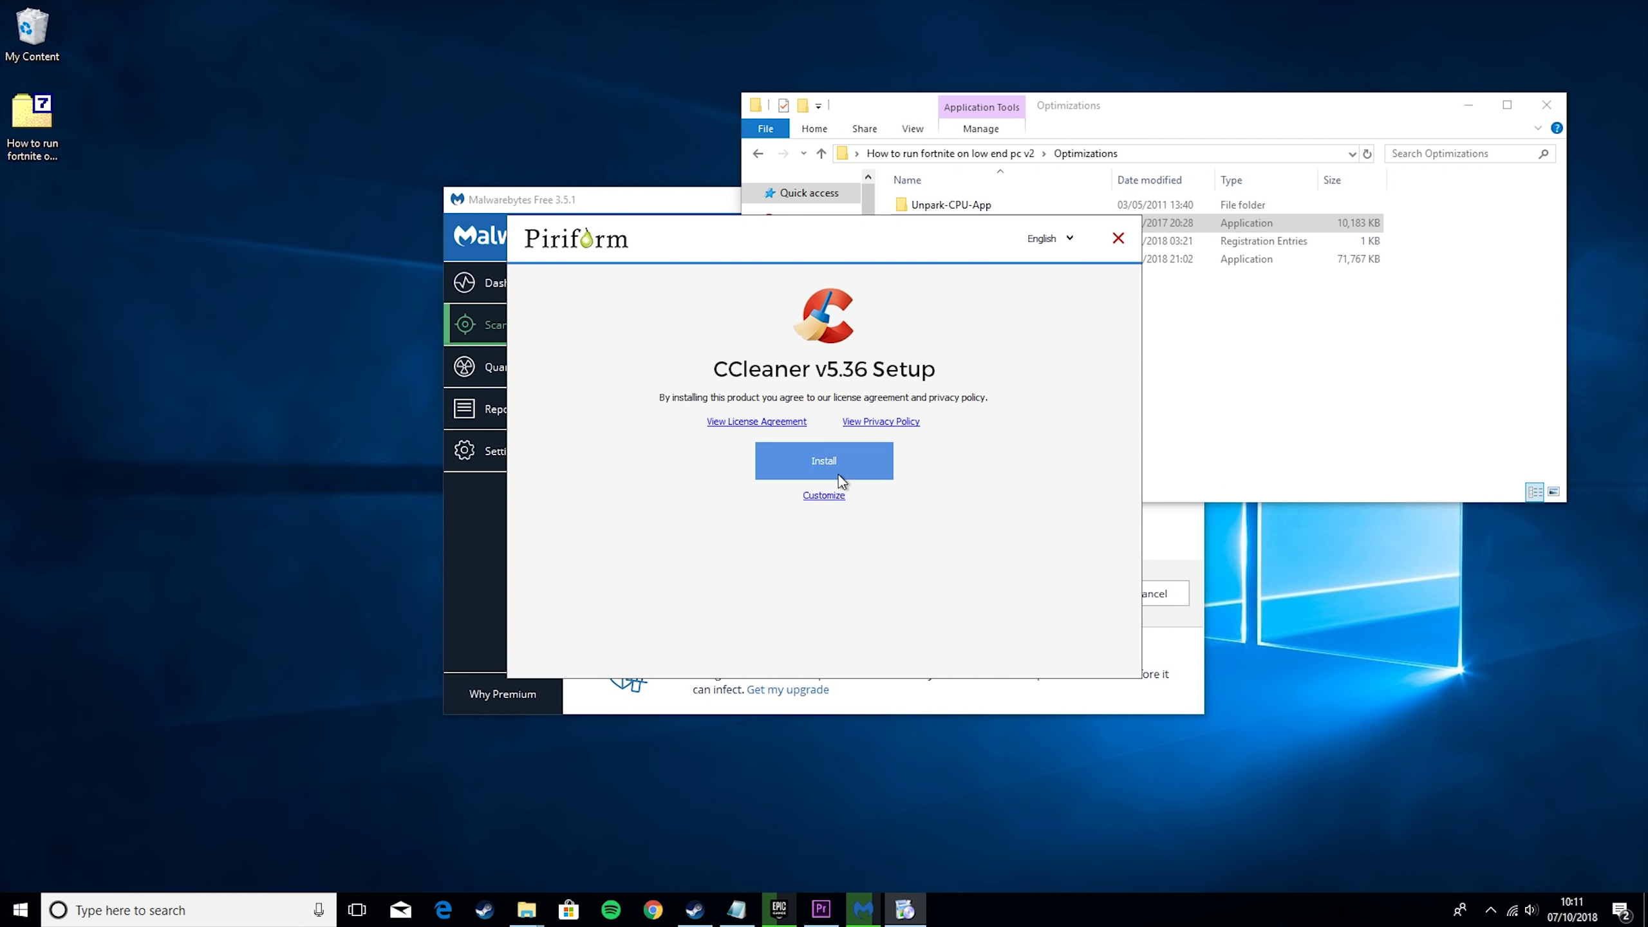
click(823, 460)
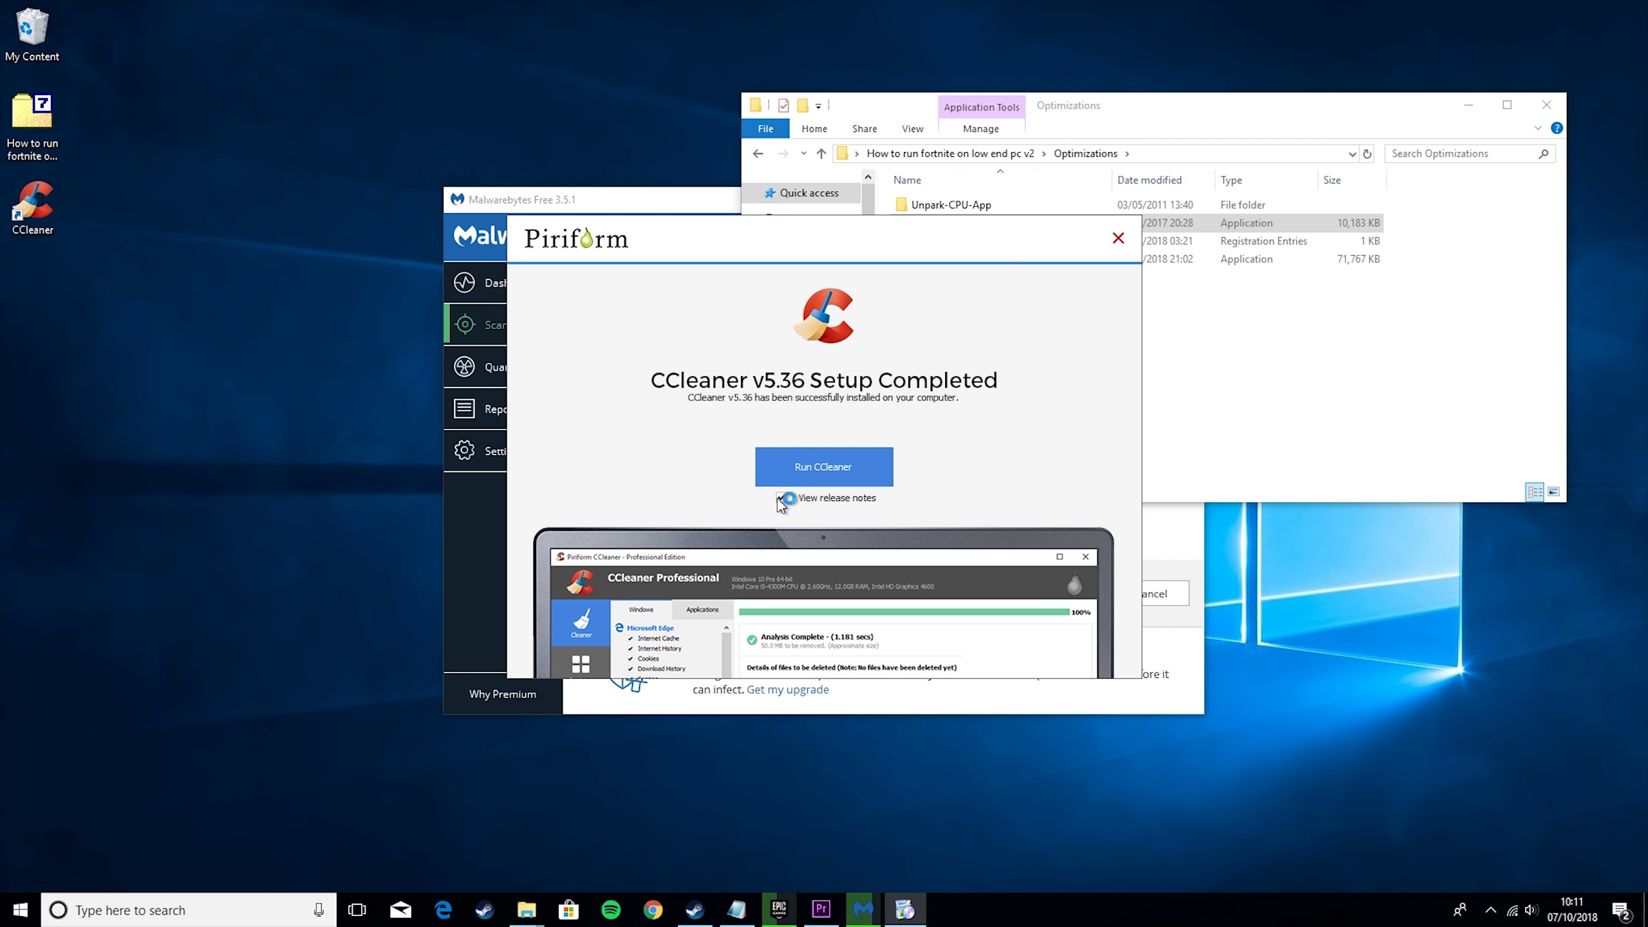
click(823, 466)
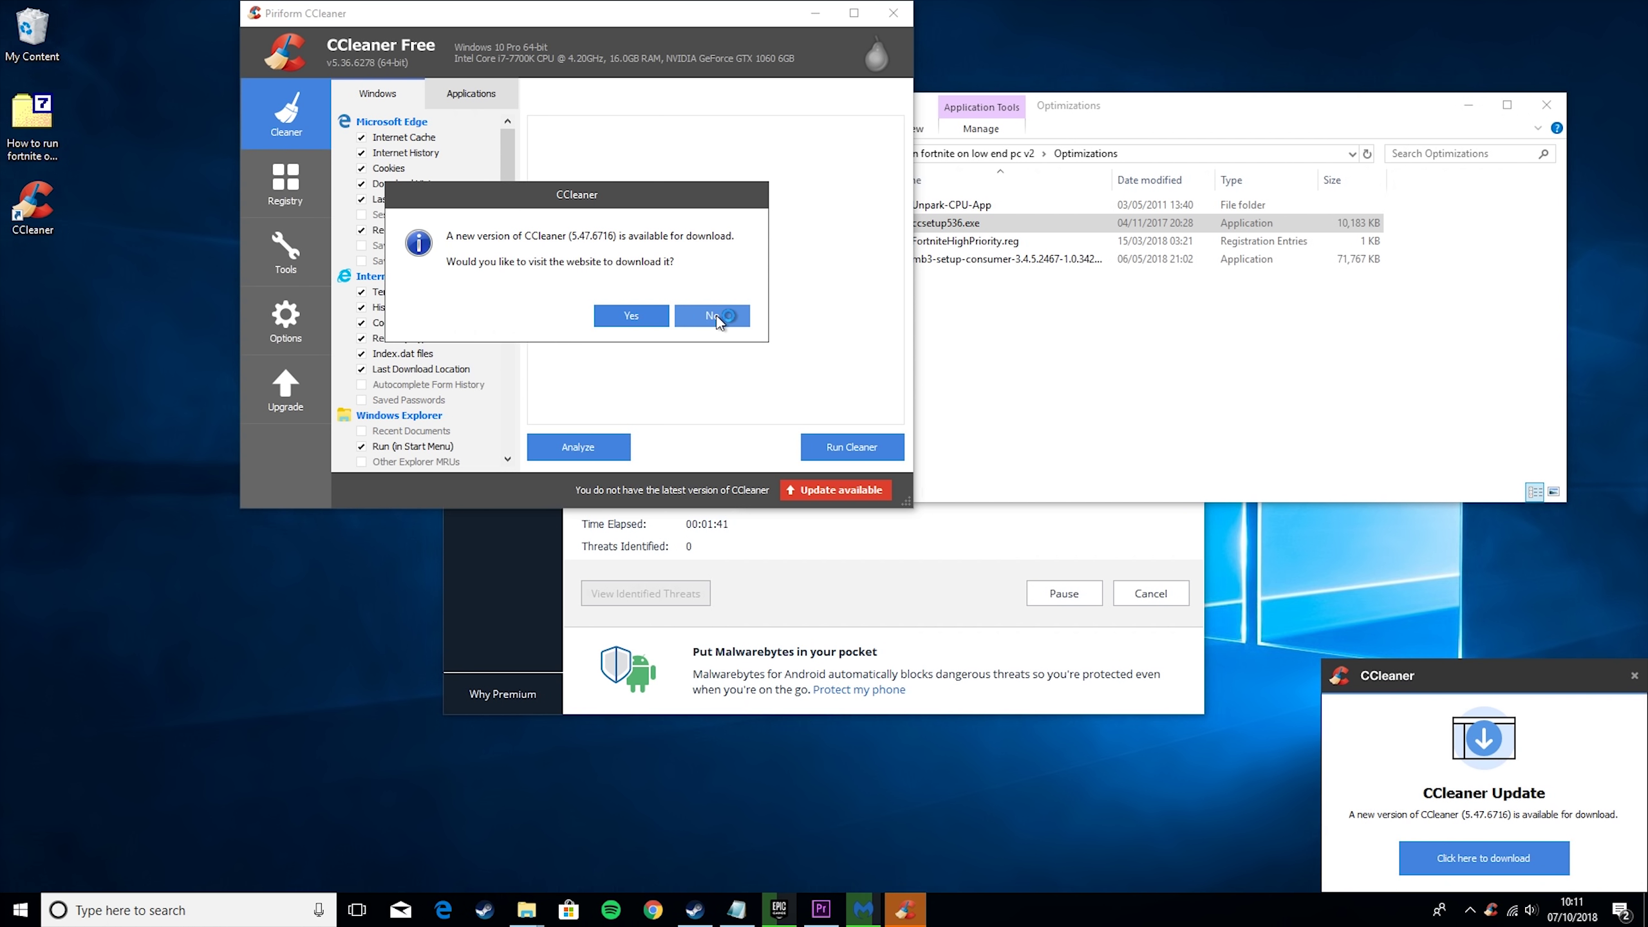
Decline the update, clean the checked junk files (908 MB), review the list, close CCleaner
click(718, 316)
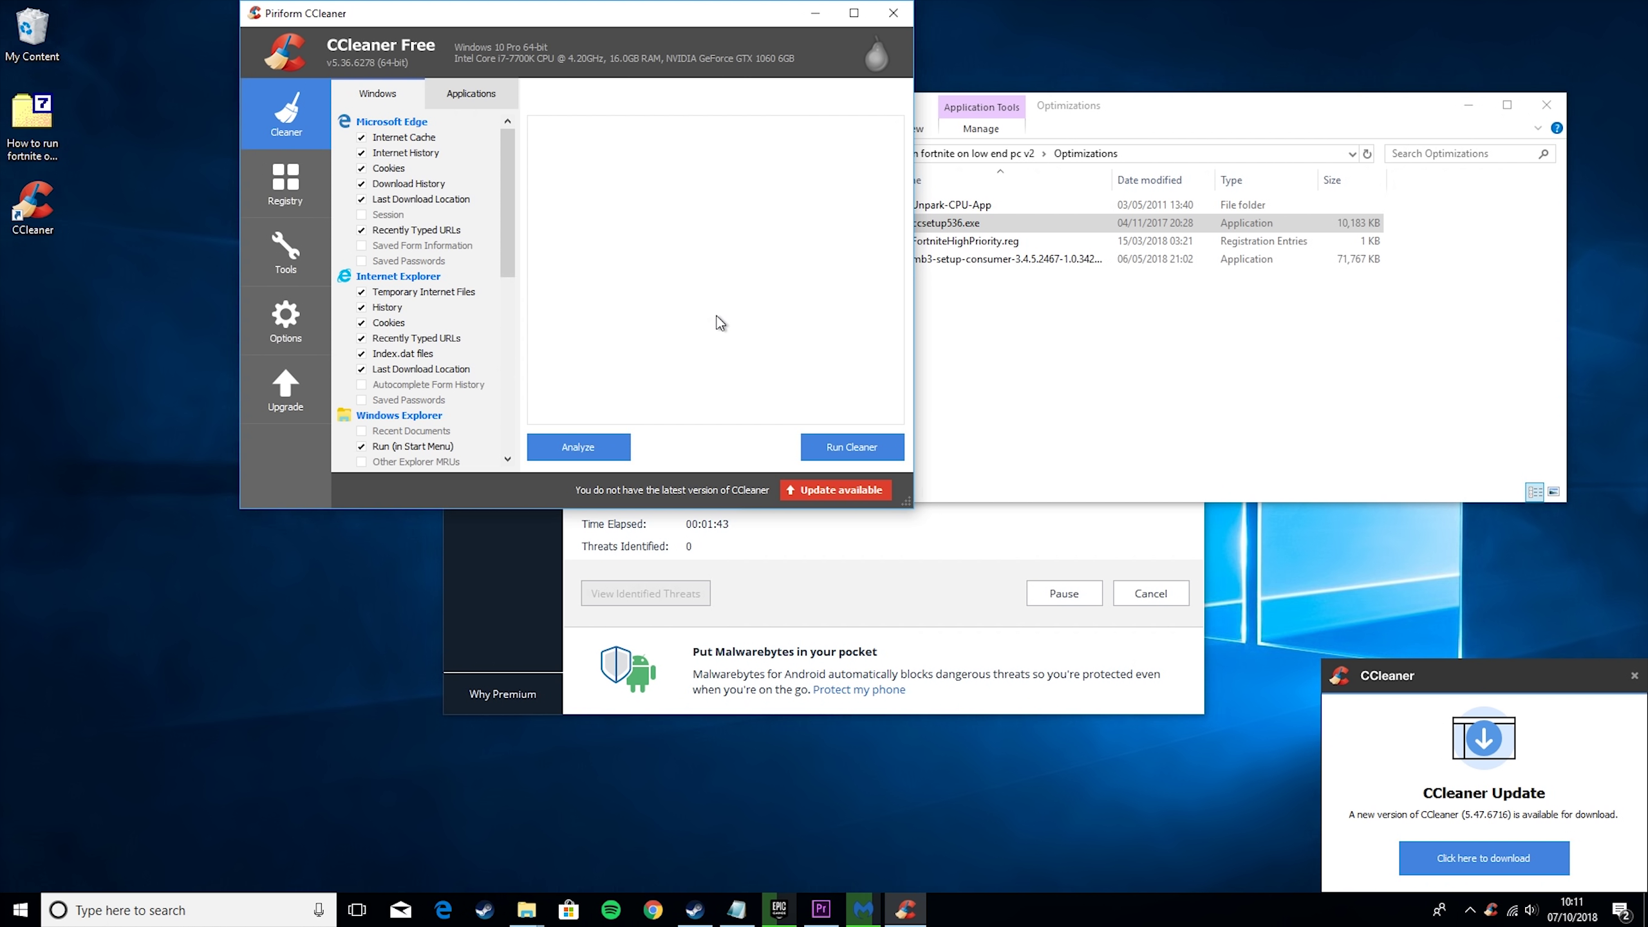
click(892, 447)
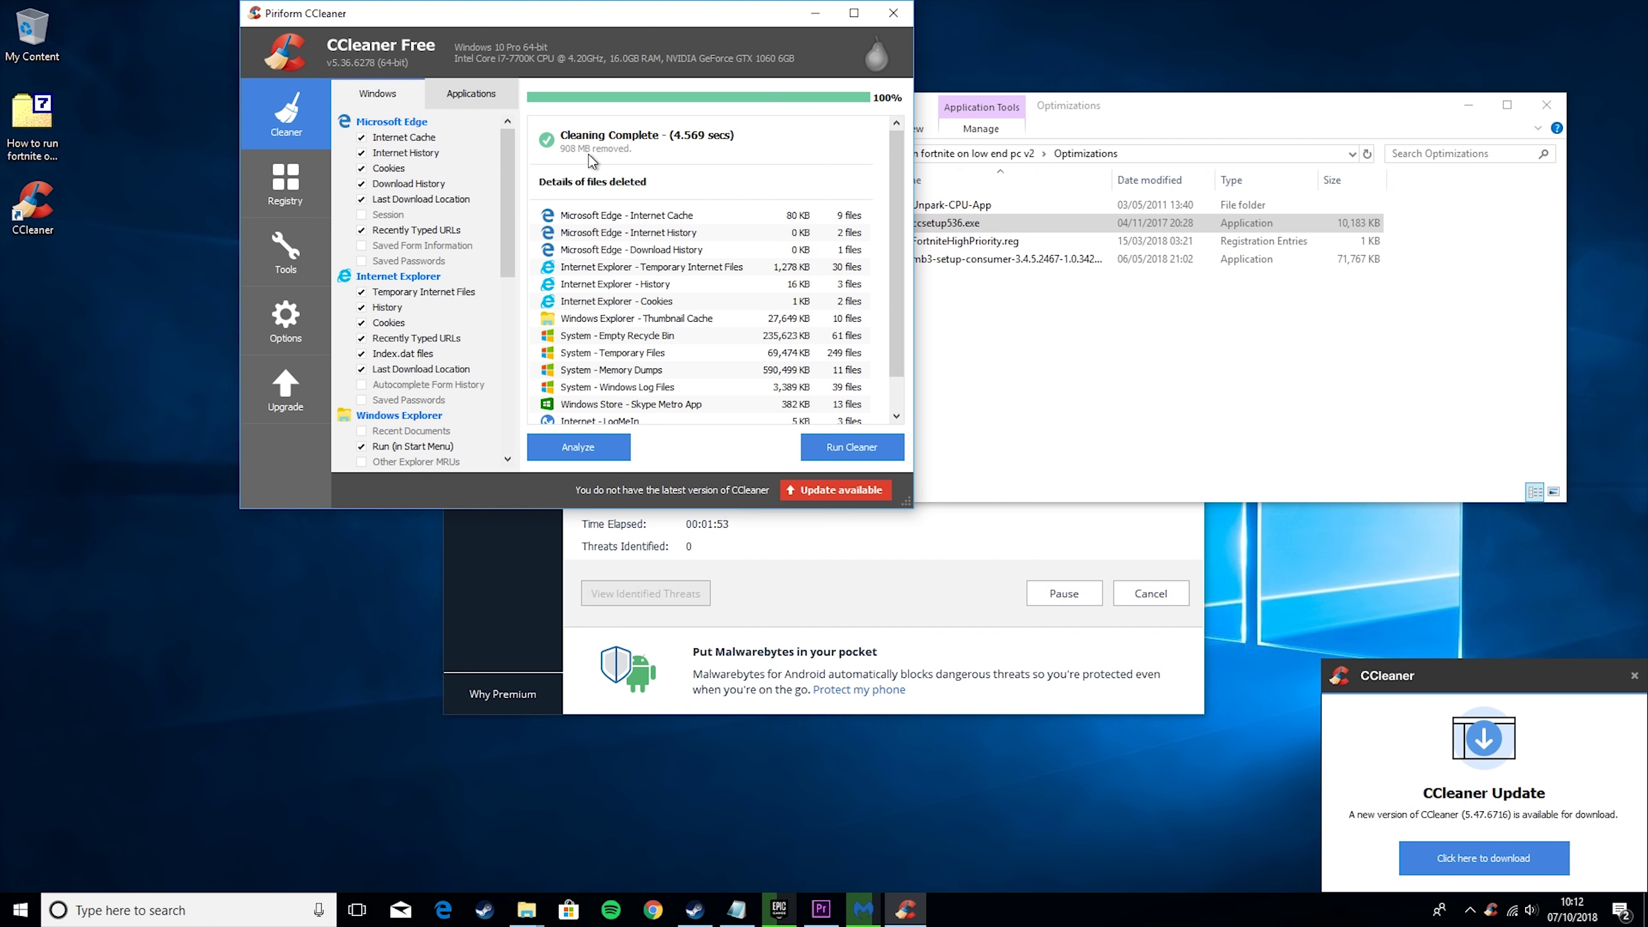
scroll(701, 393, down, 1)
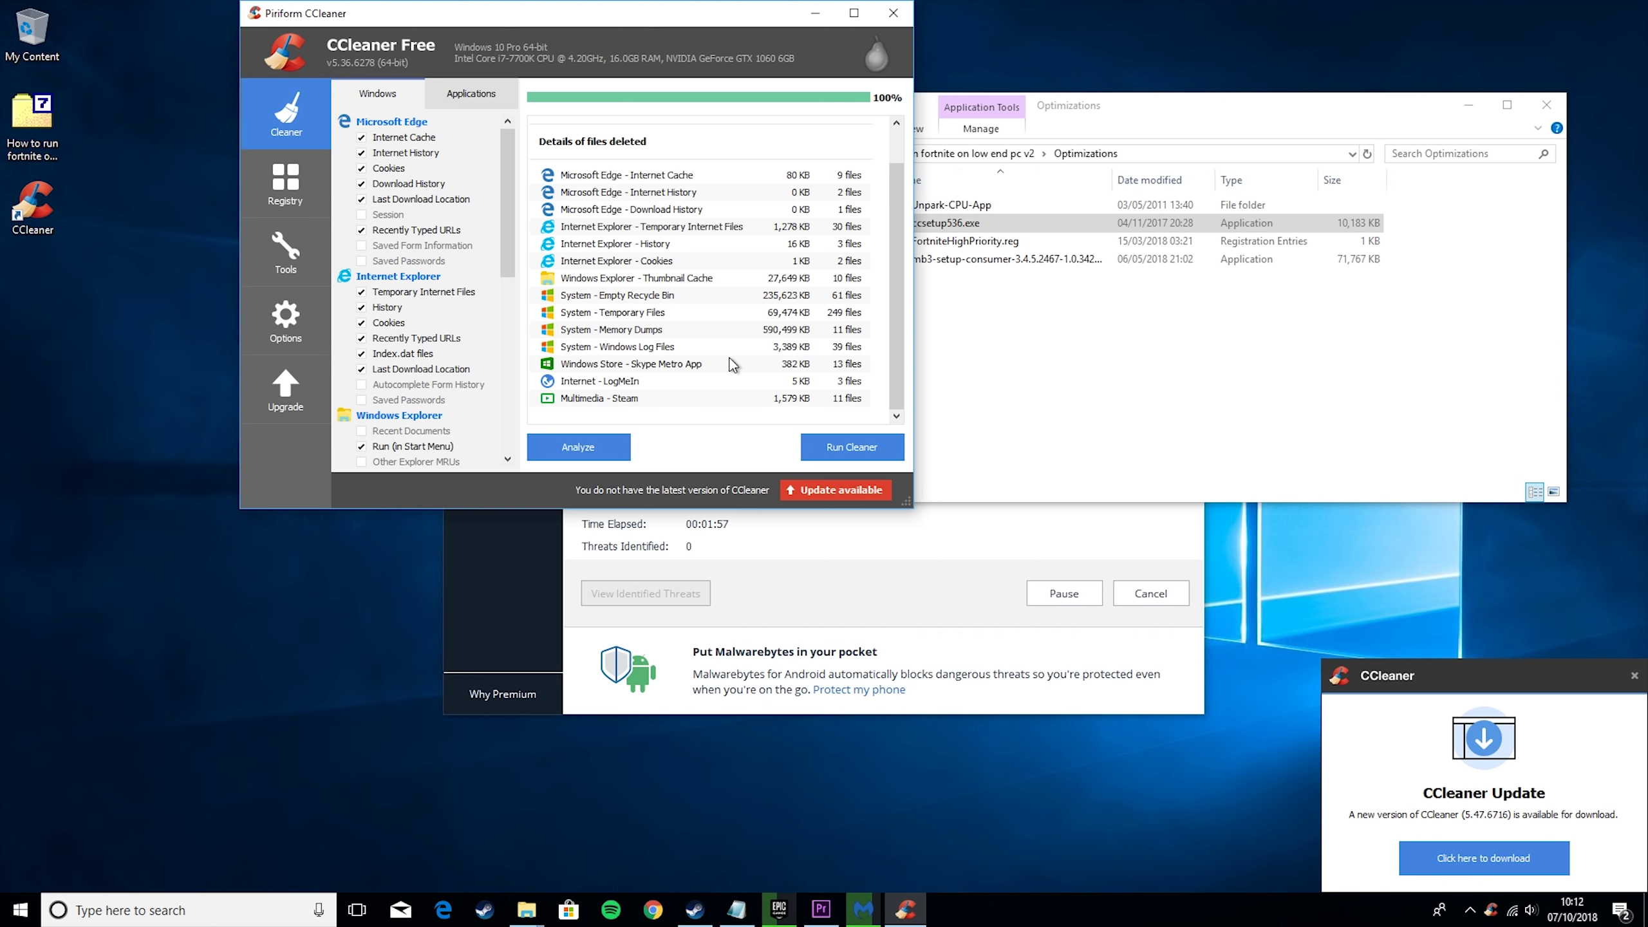
scroll(731, 365, up, 1)
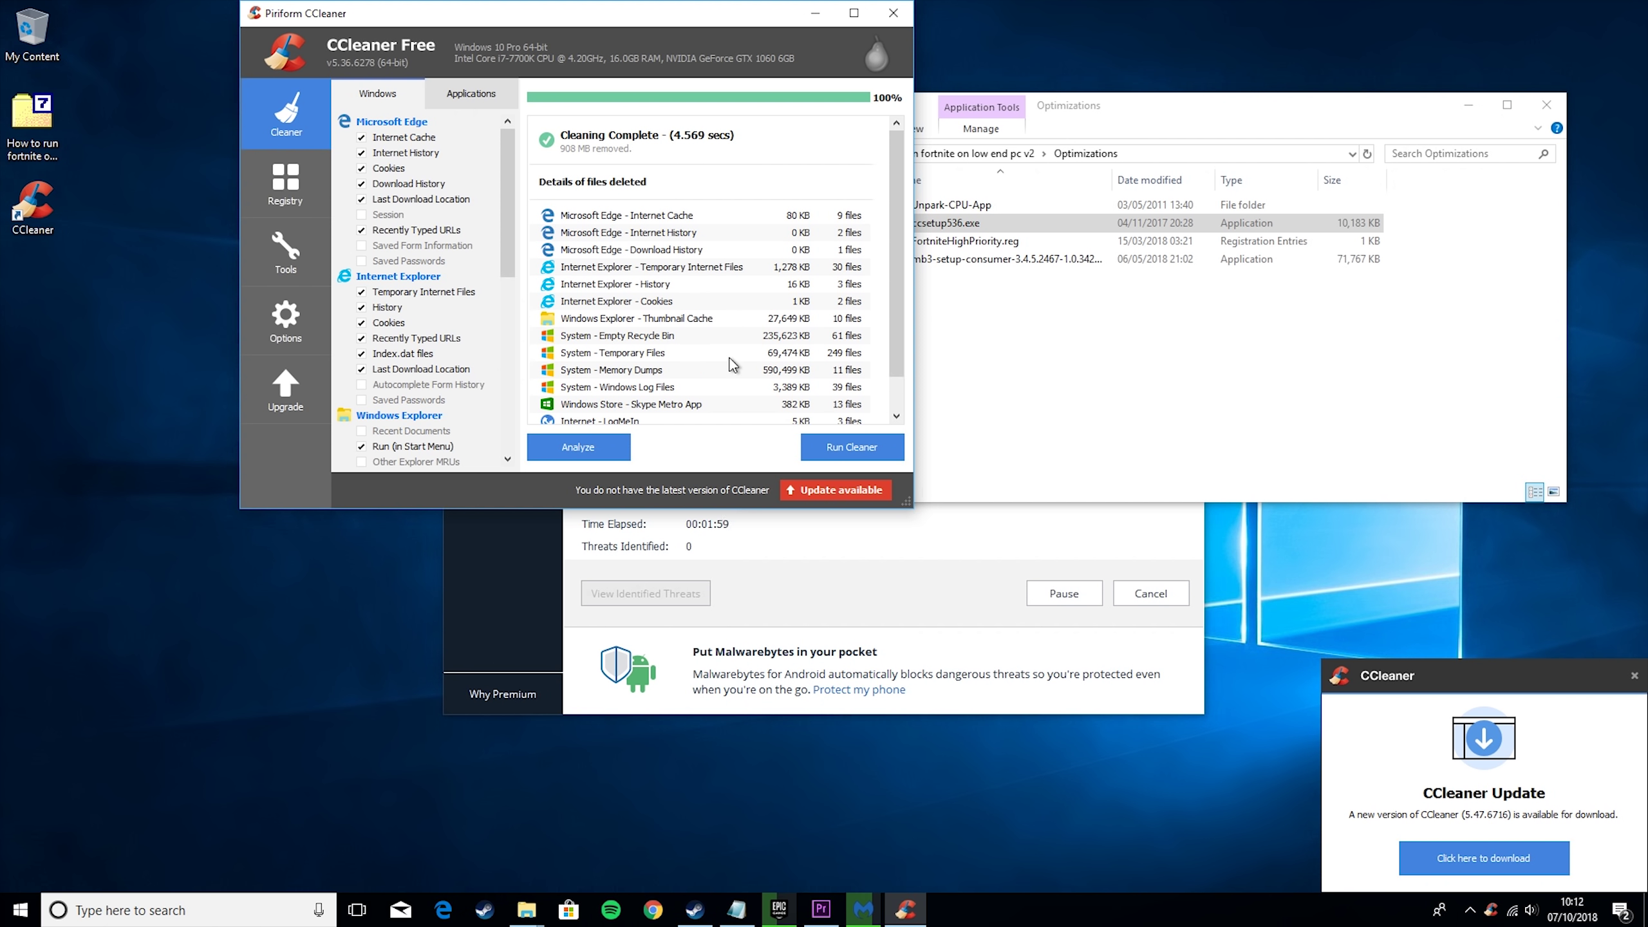
click(911, 19)
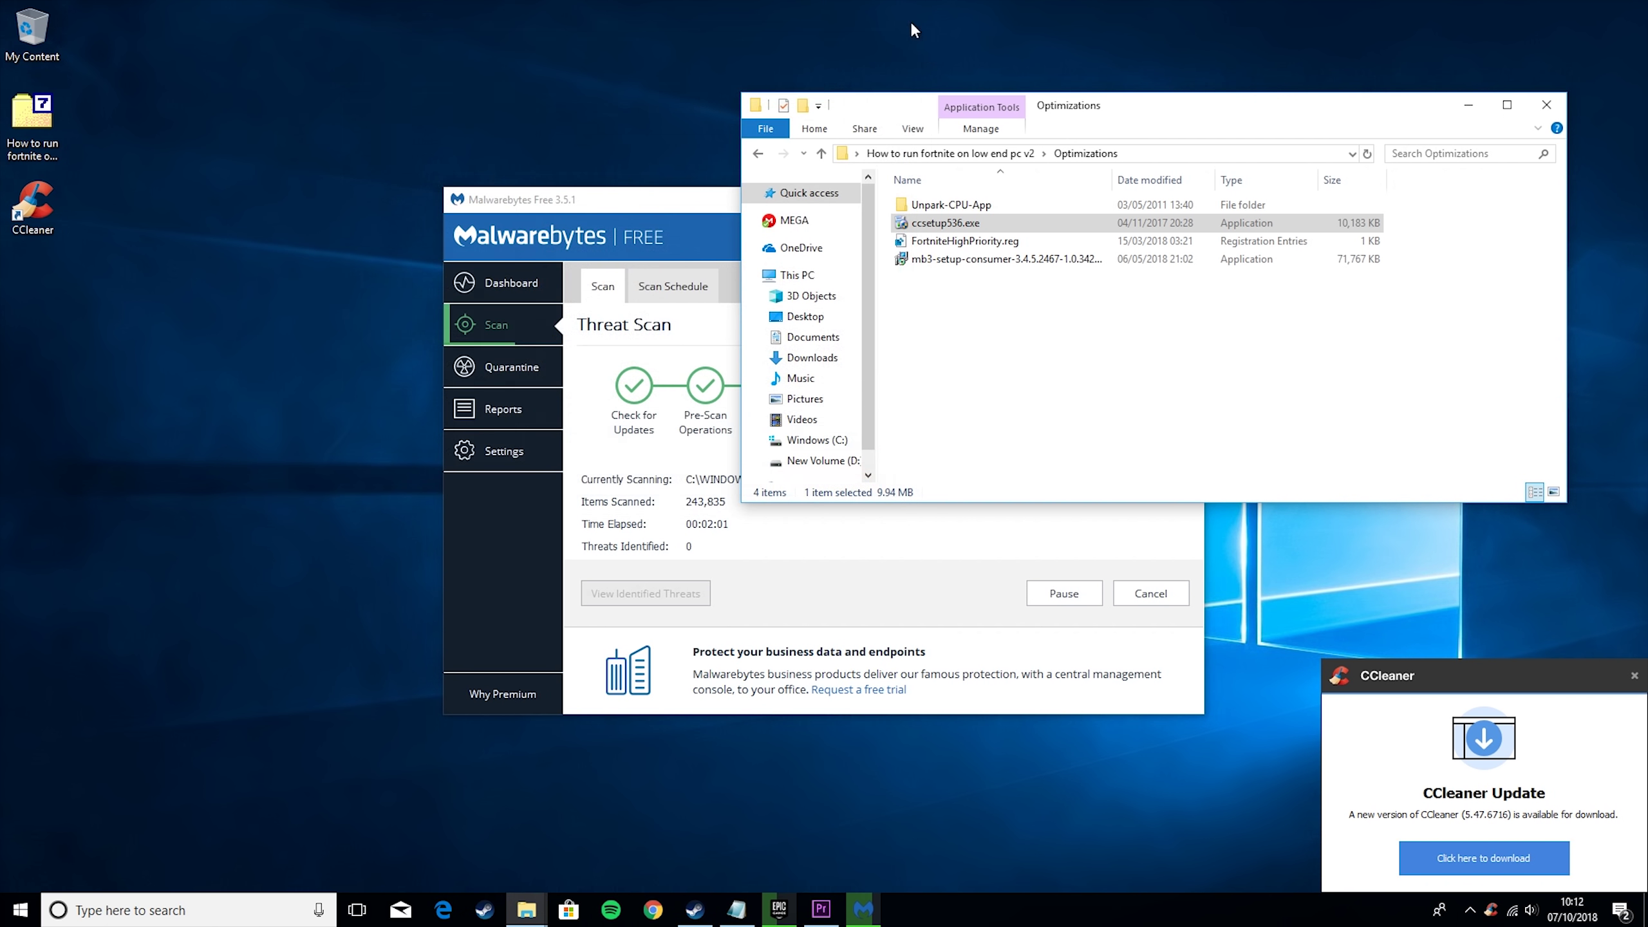
Run UnparkCPU.exe from Unpark-CPU-App with admin rights, check CPU parking status, then close it
double_click(981, 207)
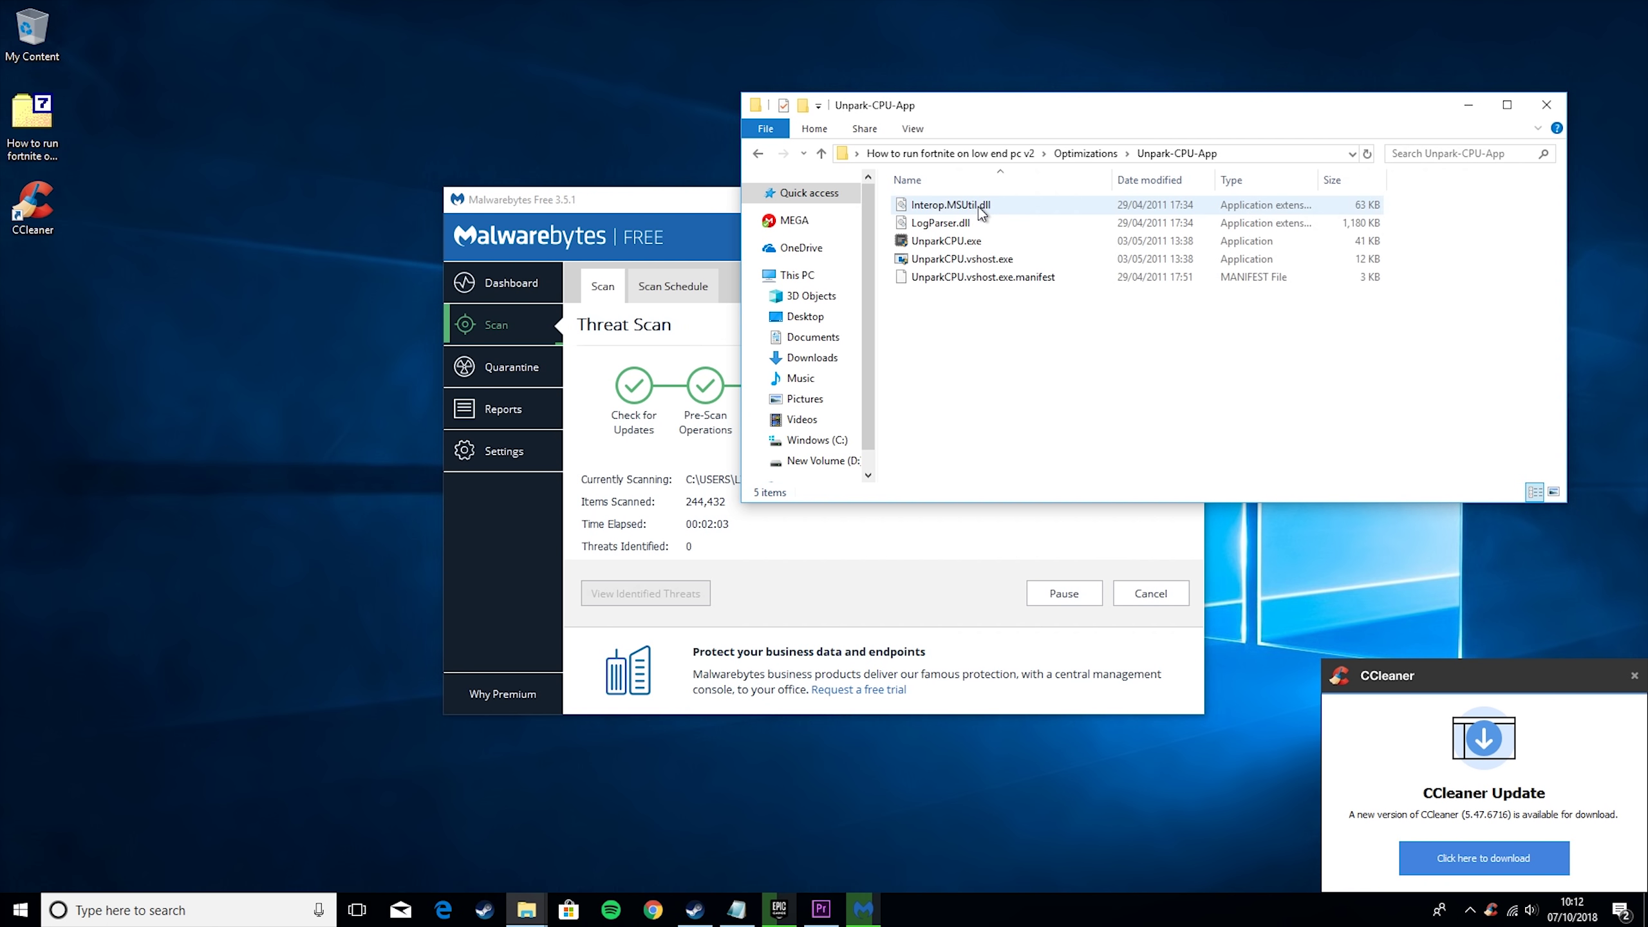
click(985, 249)
double_click(986, 252)
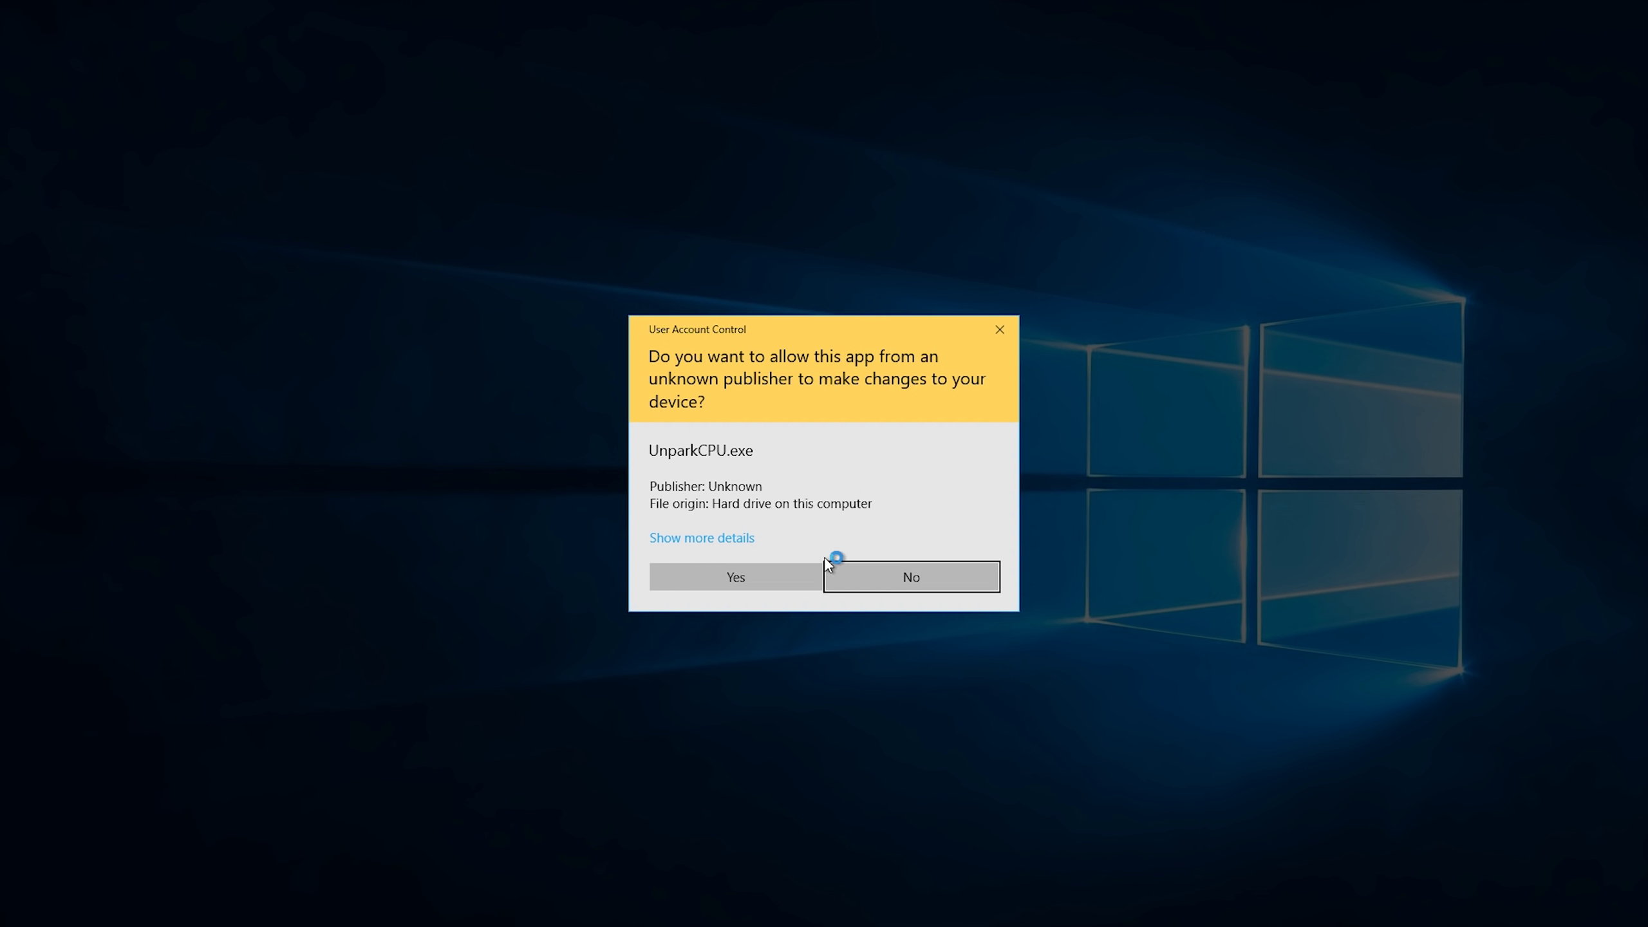
click(816, 574)
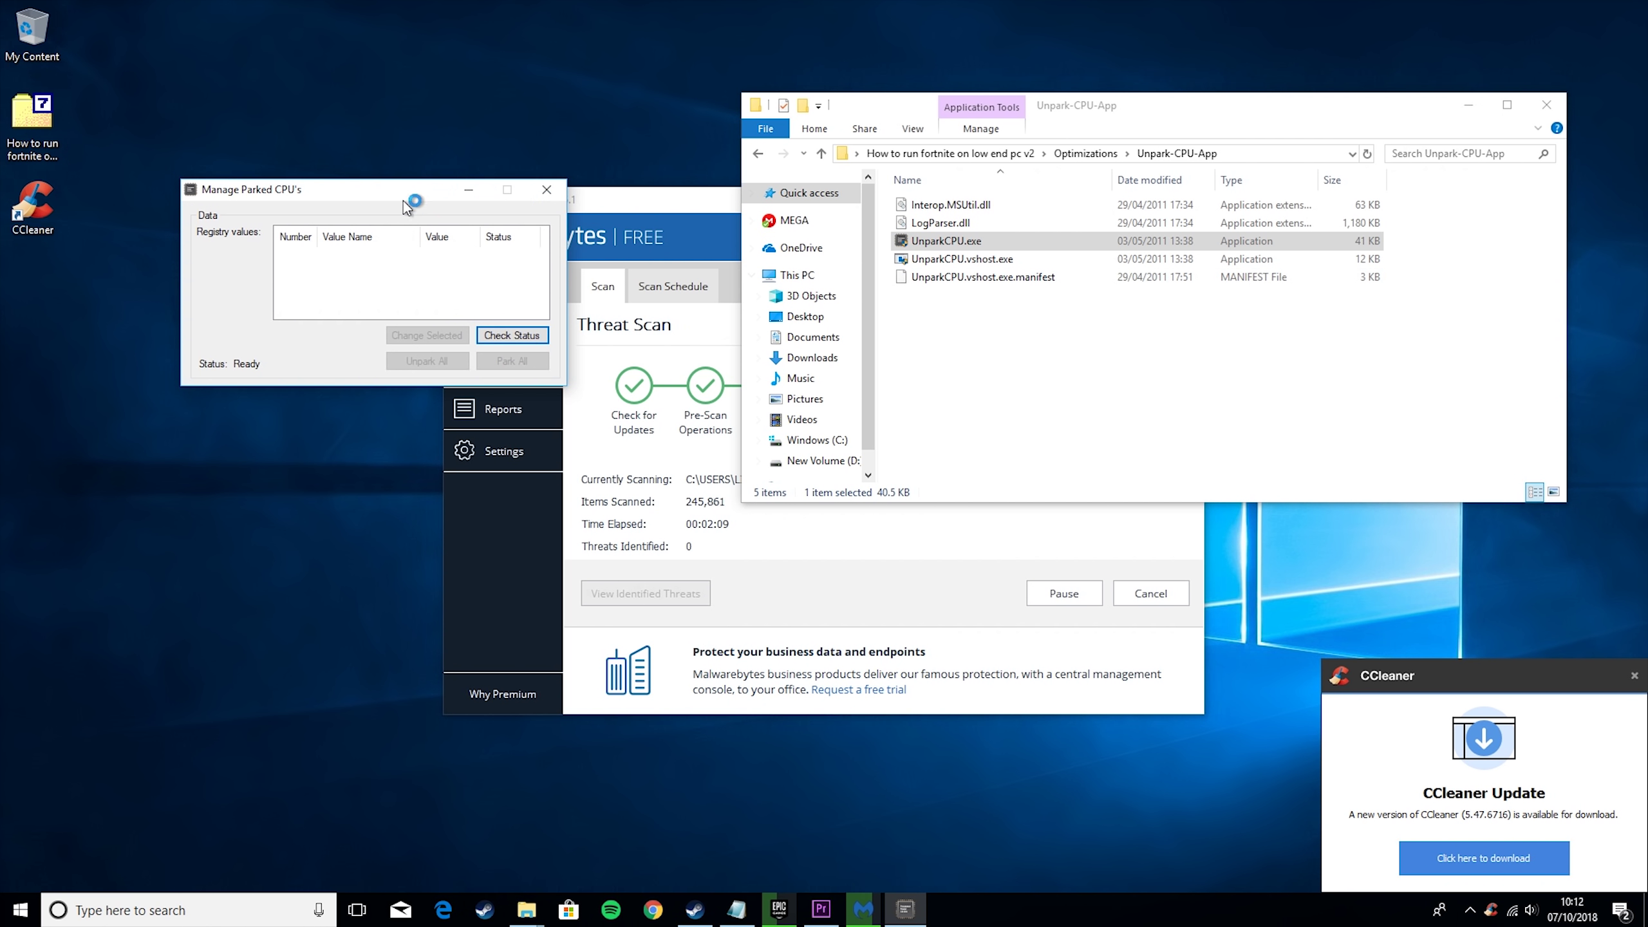
click(528, 334)
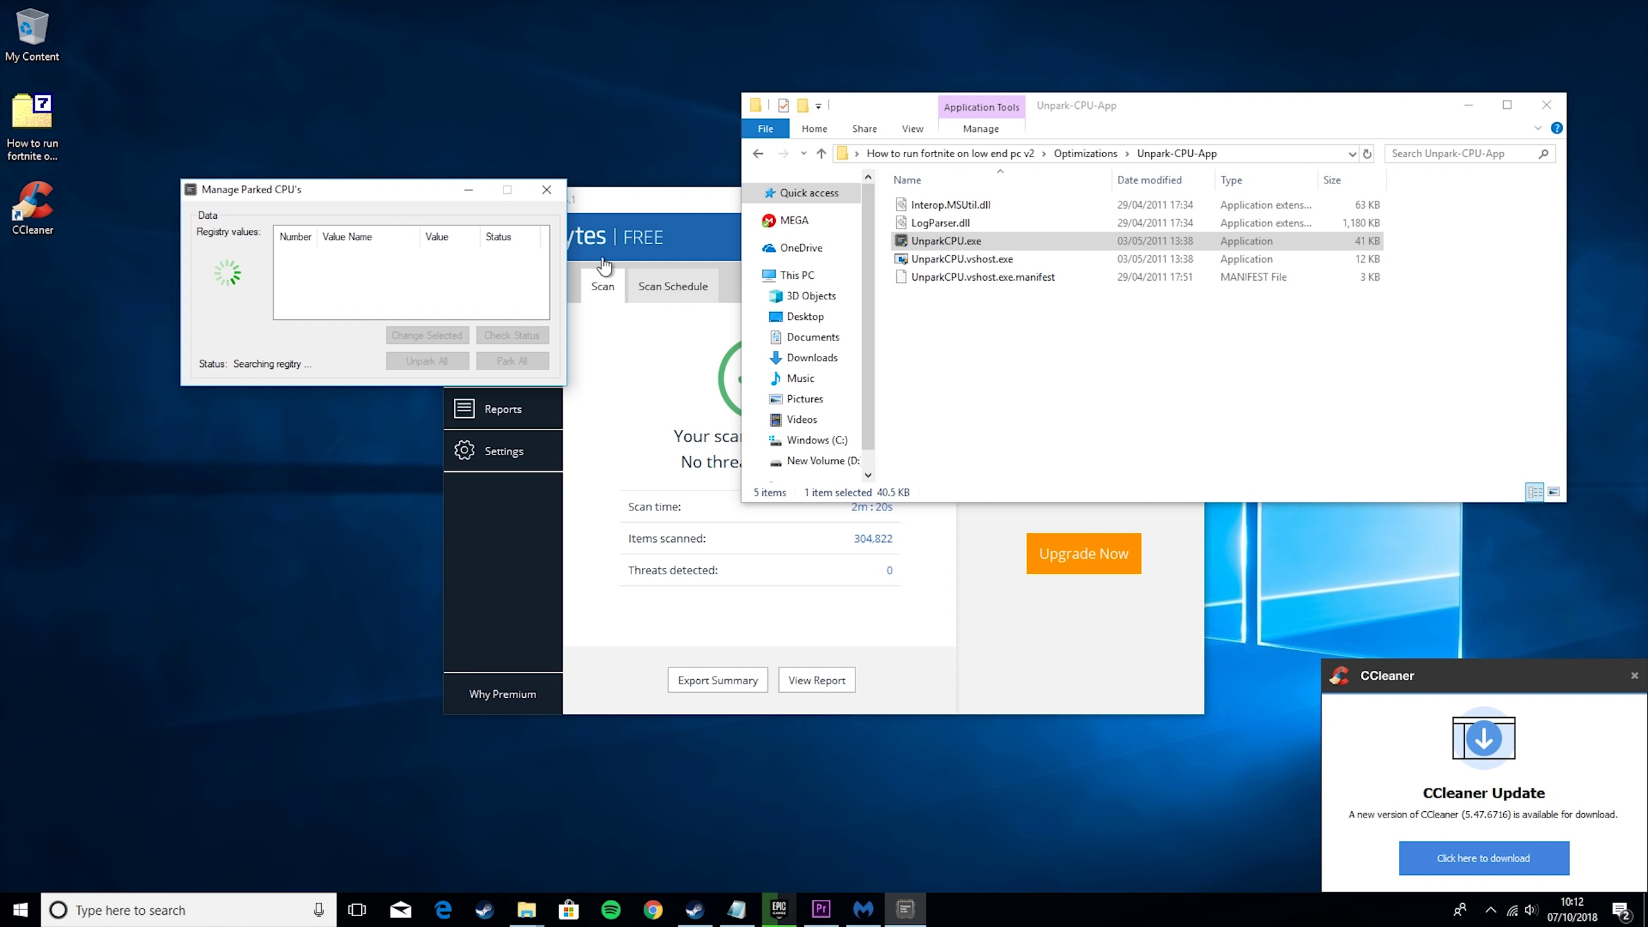
click(547, 190)
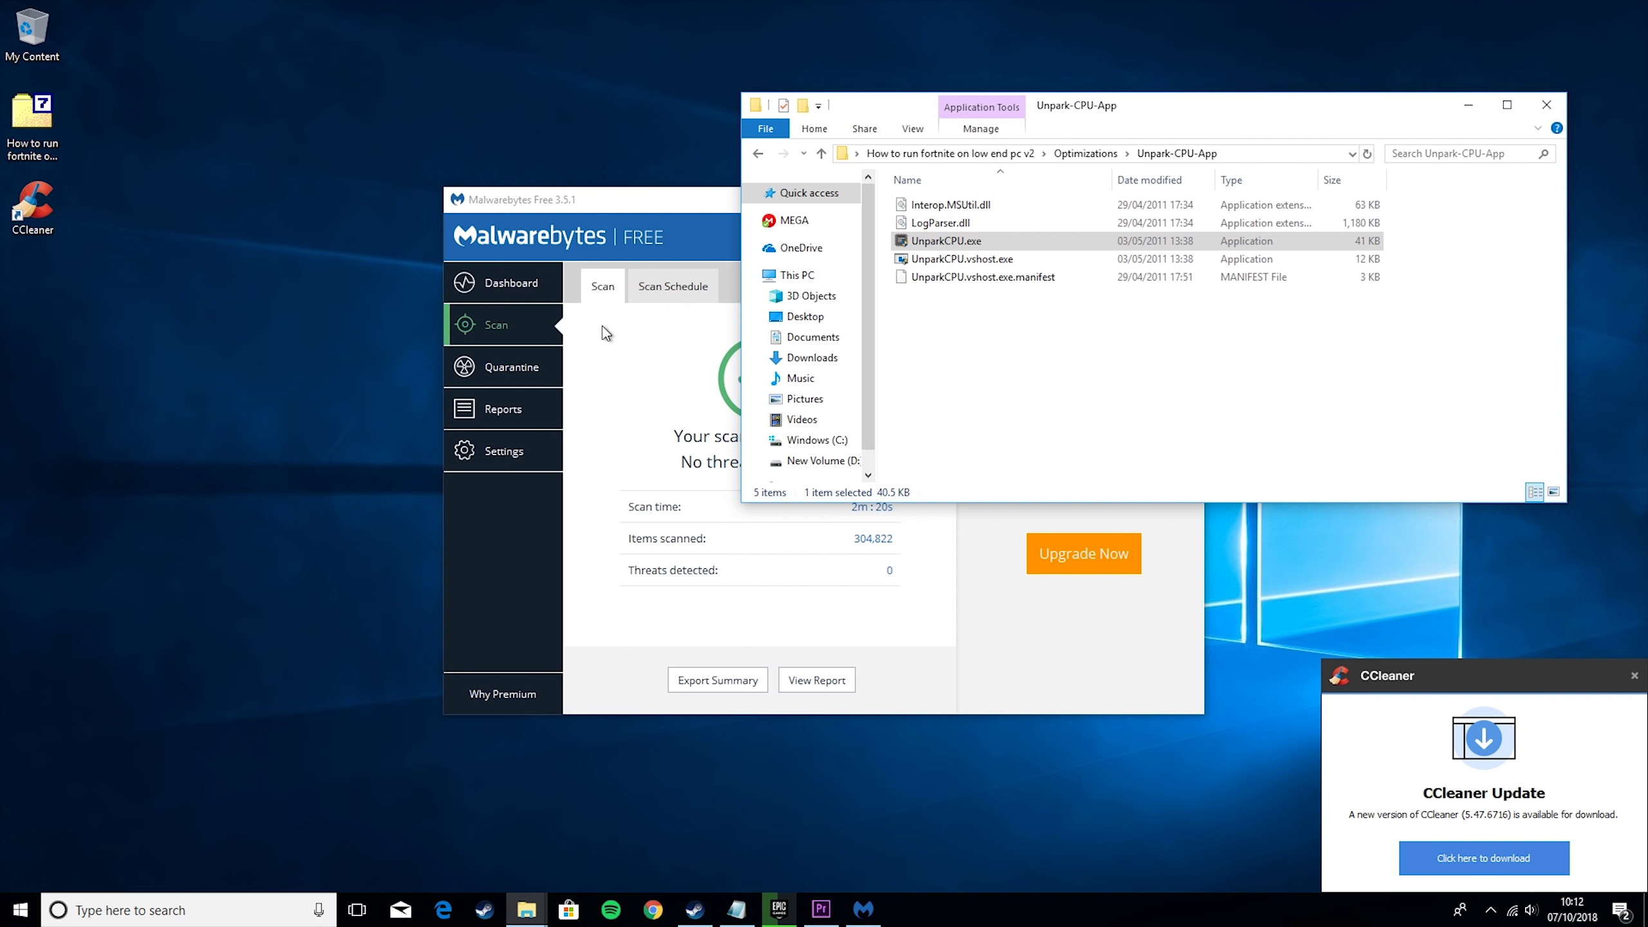
Confirm the Threat Scan found 0 threats, check the empty Quarantine, and close Malwarebytes
click(562, 253)
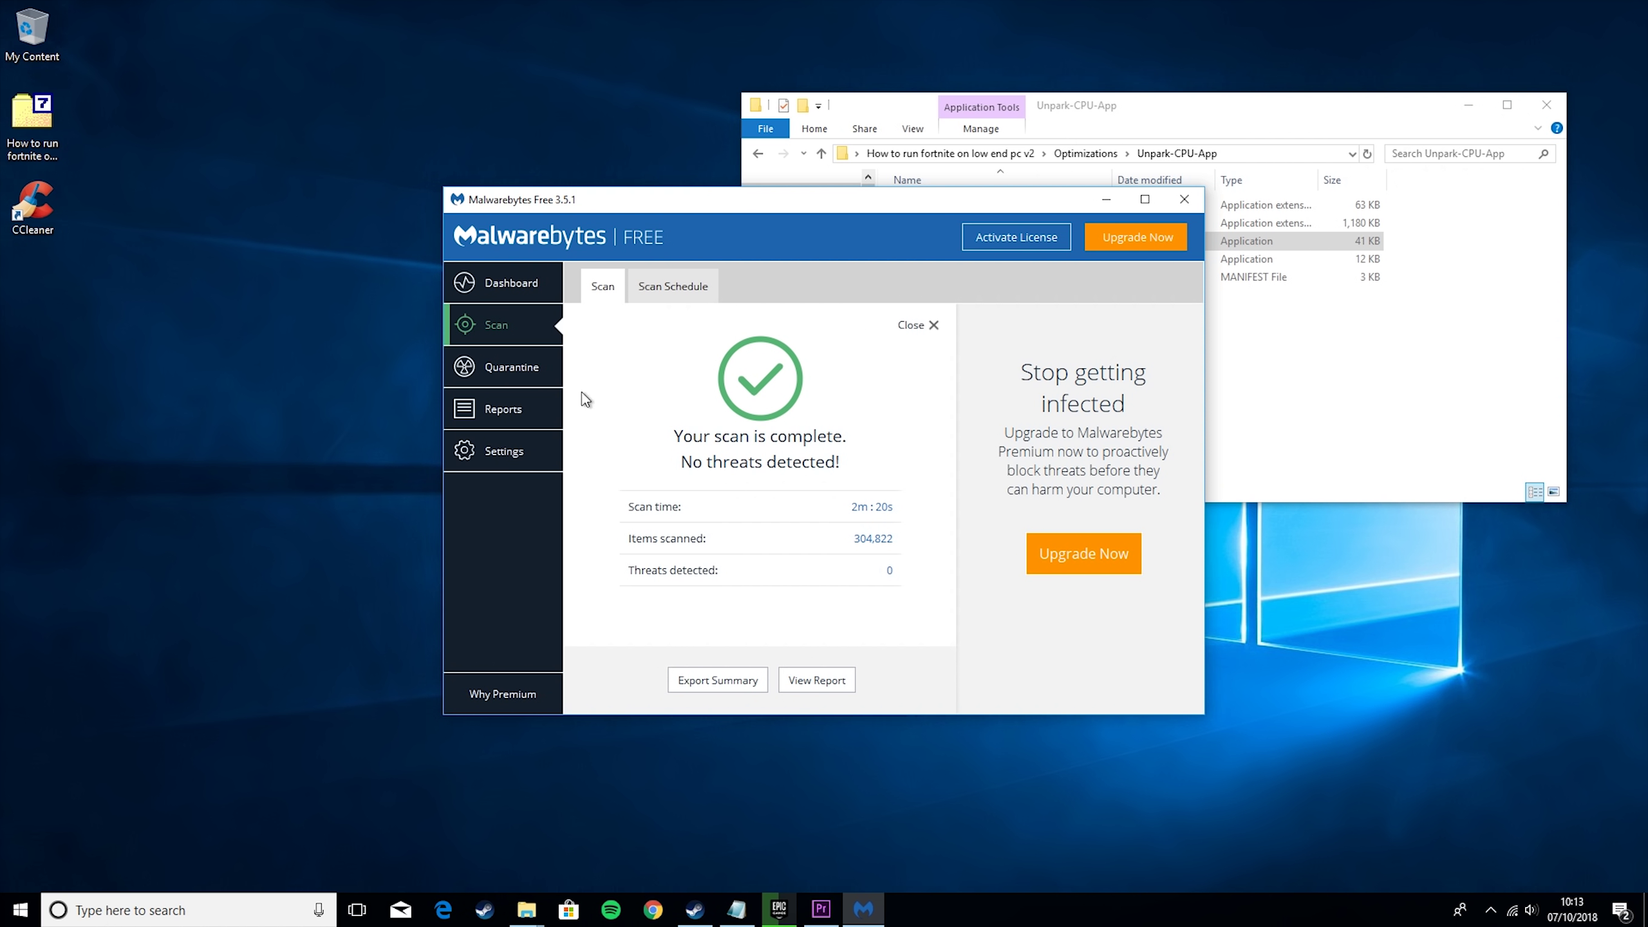
click(515, 384)
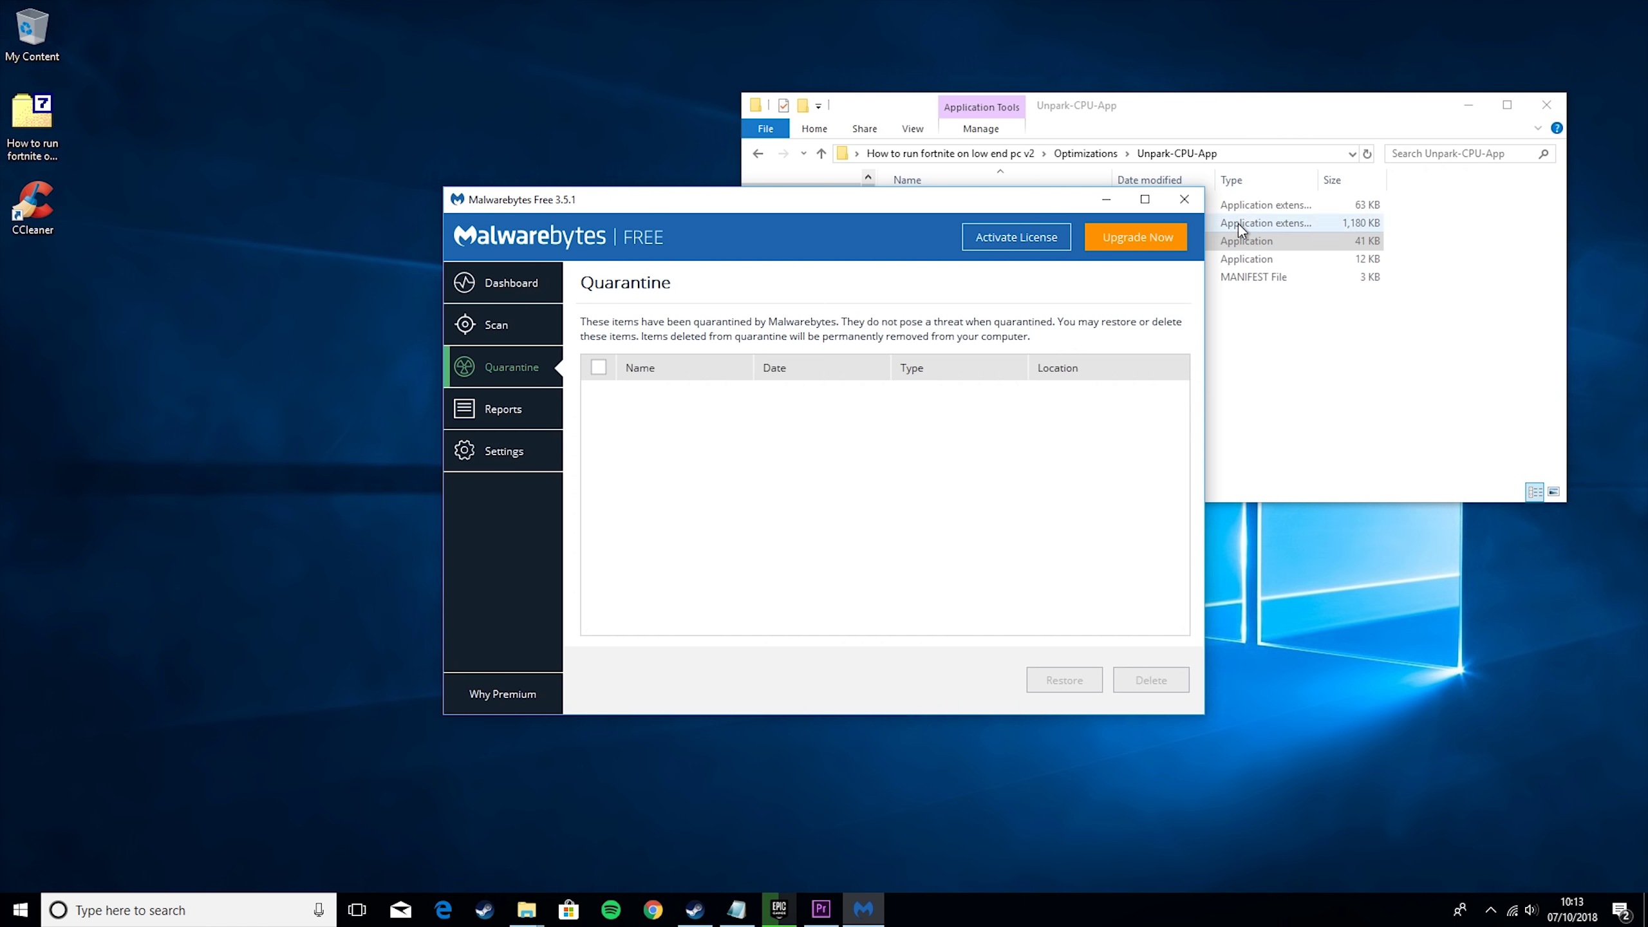
click(1200, 206)
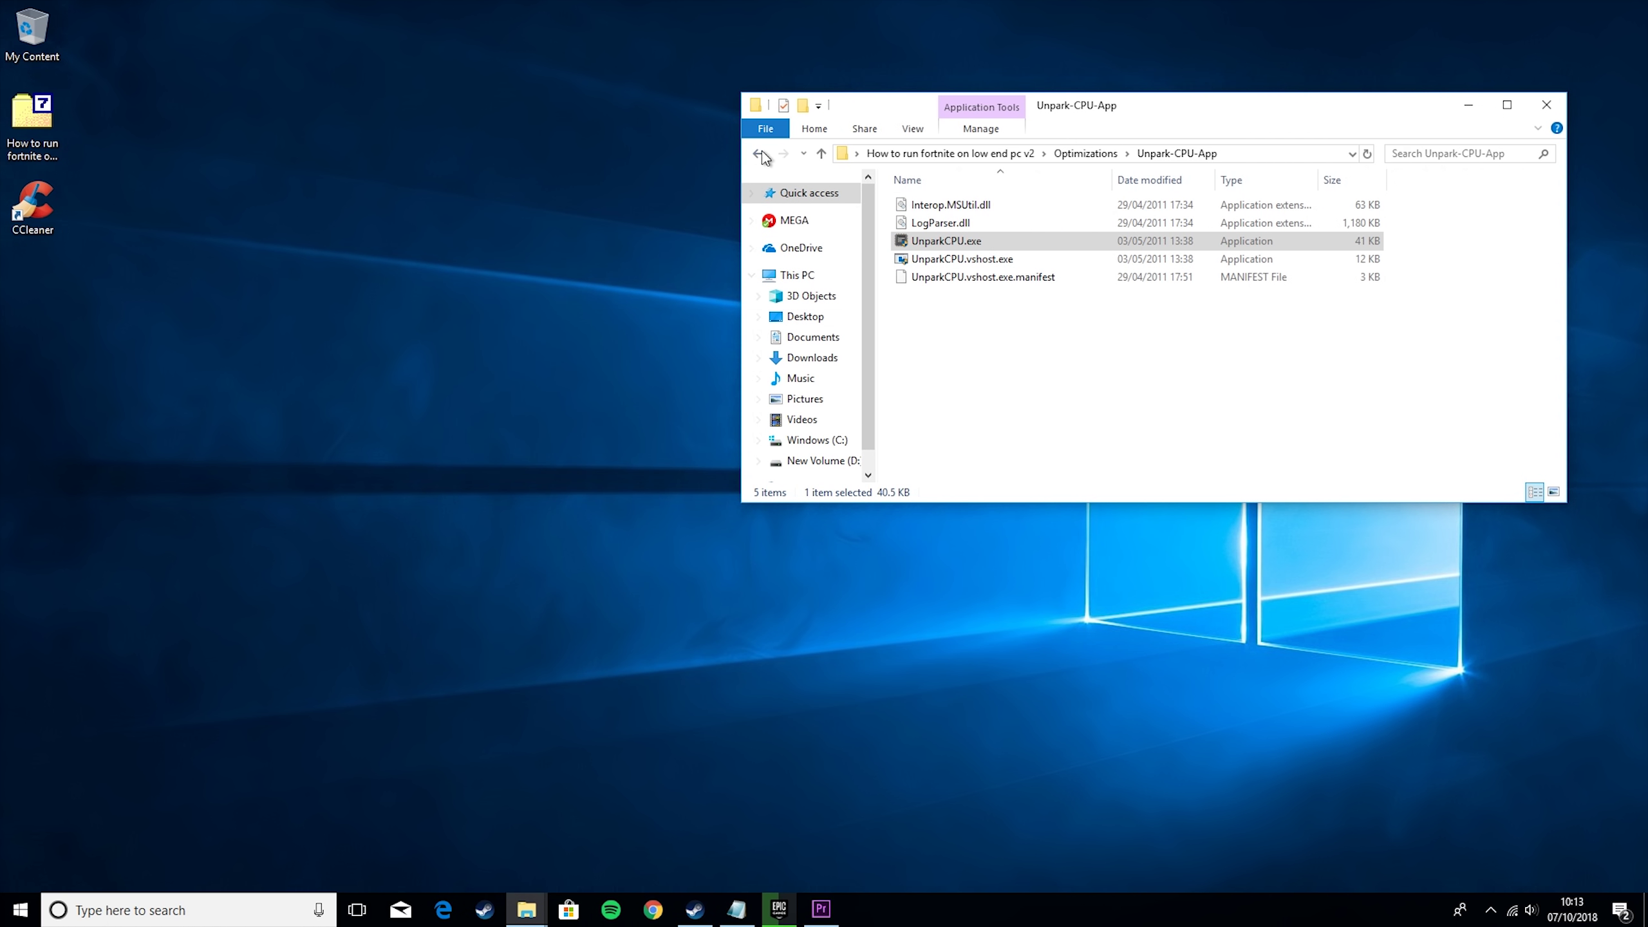
Back out of the Optimizations and Config folders and close the guide folder window
click(759, 154)
click(759, 155)
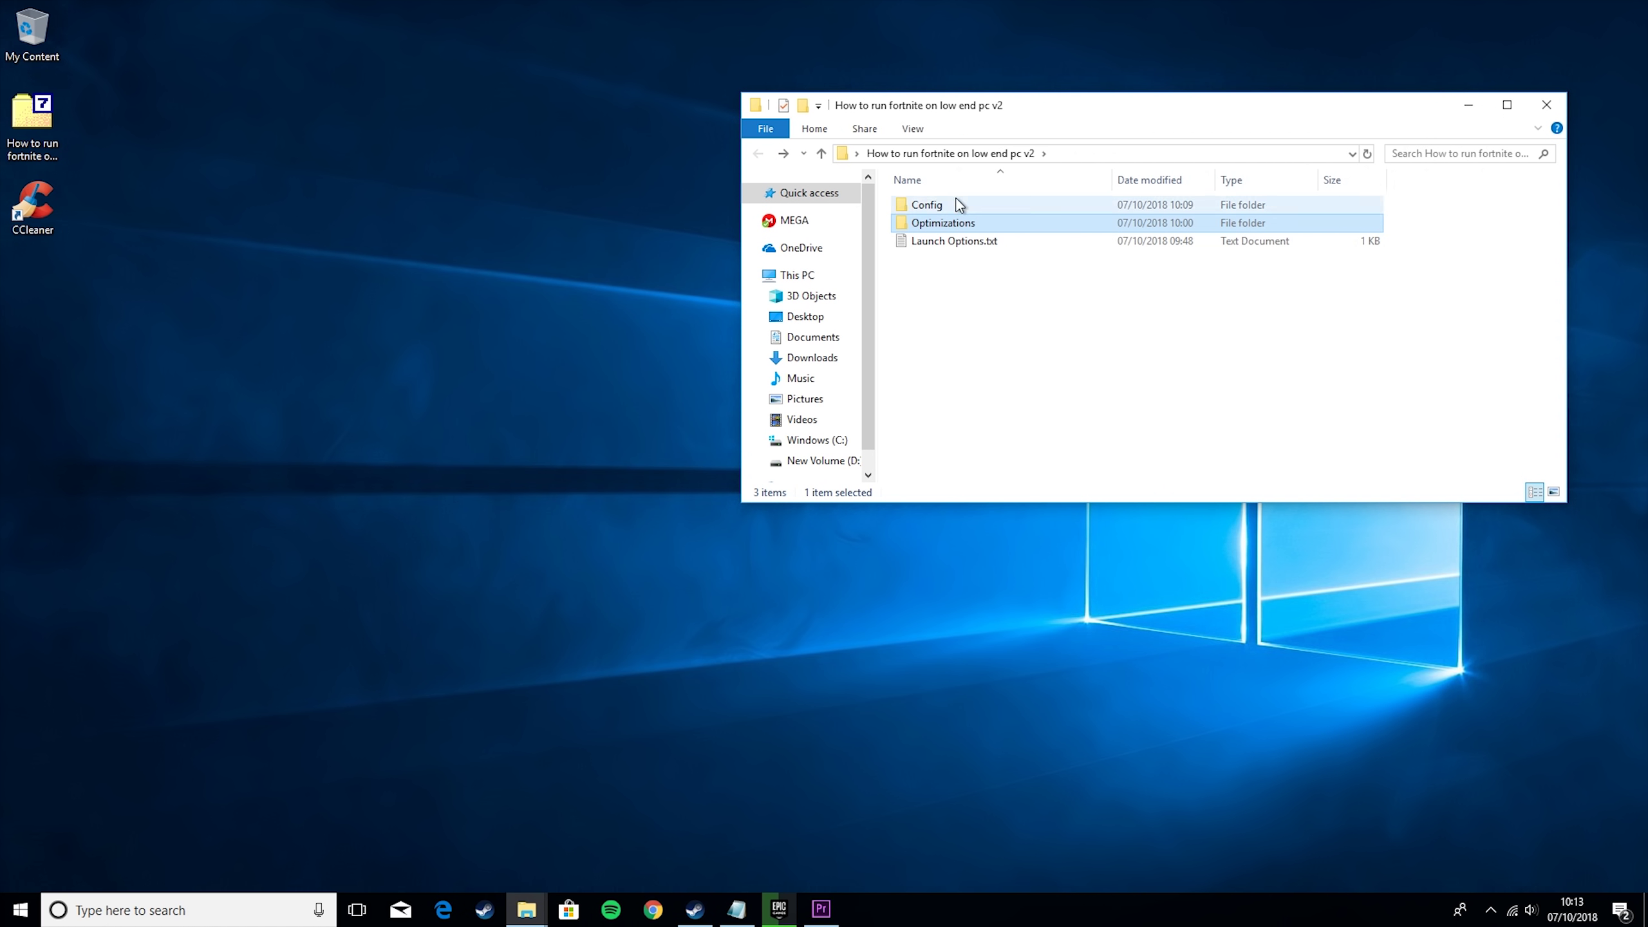
double_click(959, 205)
click(759, 155)
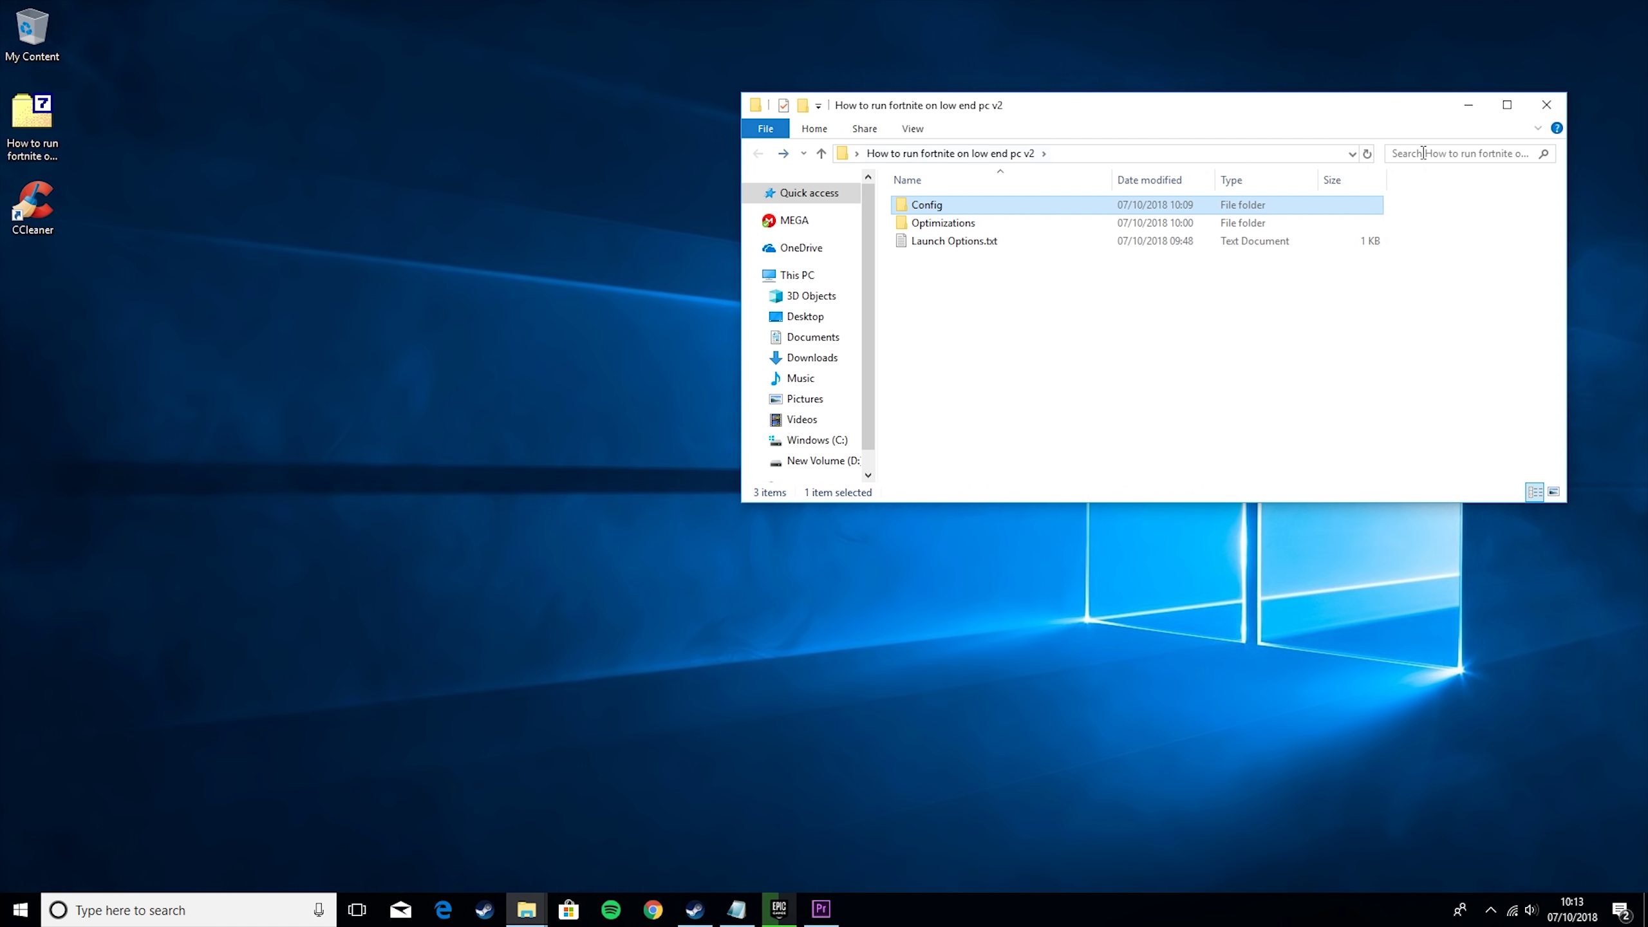
click(1548, 104)
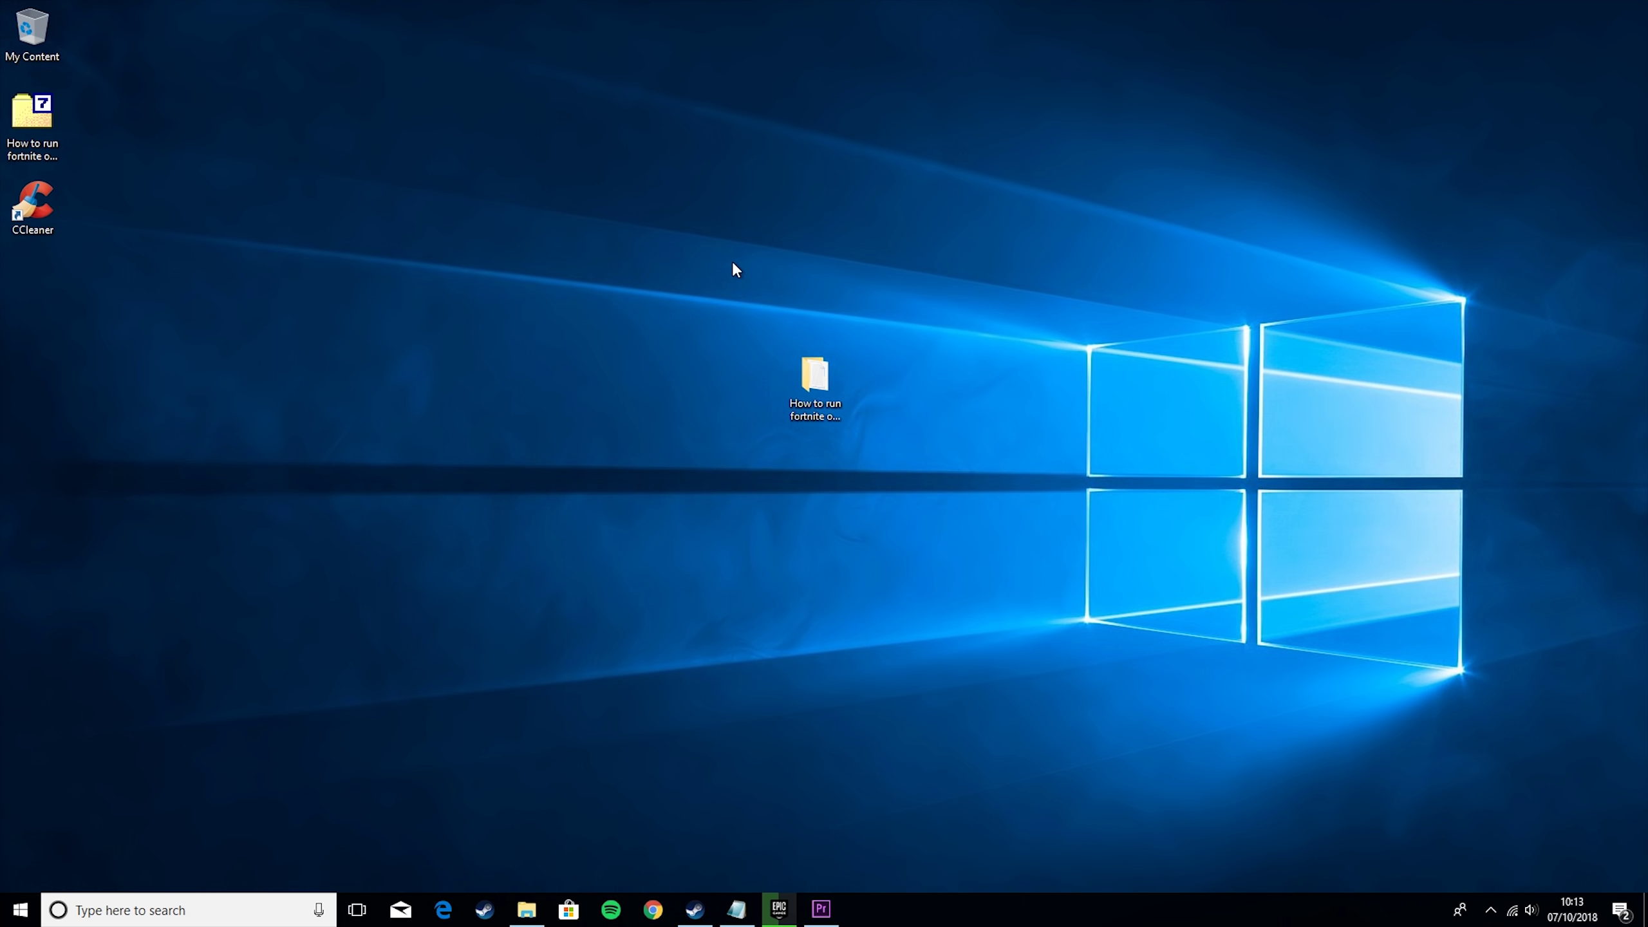
Open Power & sleep settings via a 'battery' search and keep PC sleep at Never
click(182, 914)
text(barr)
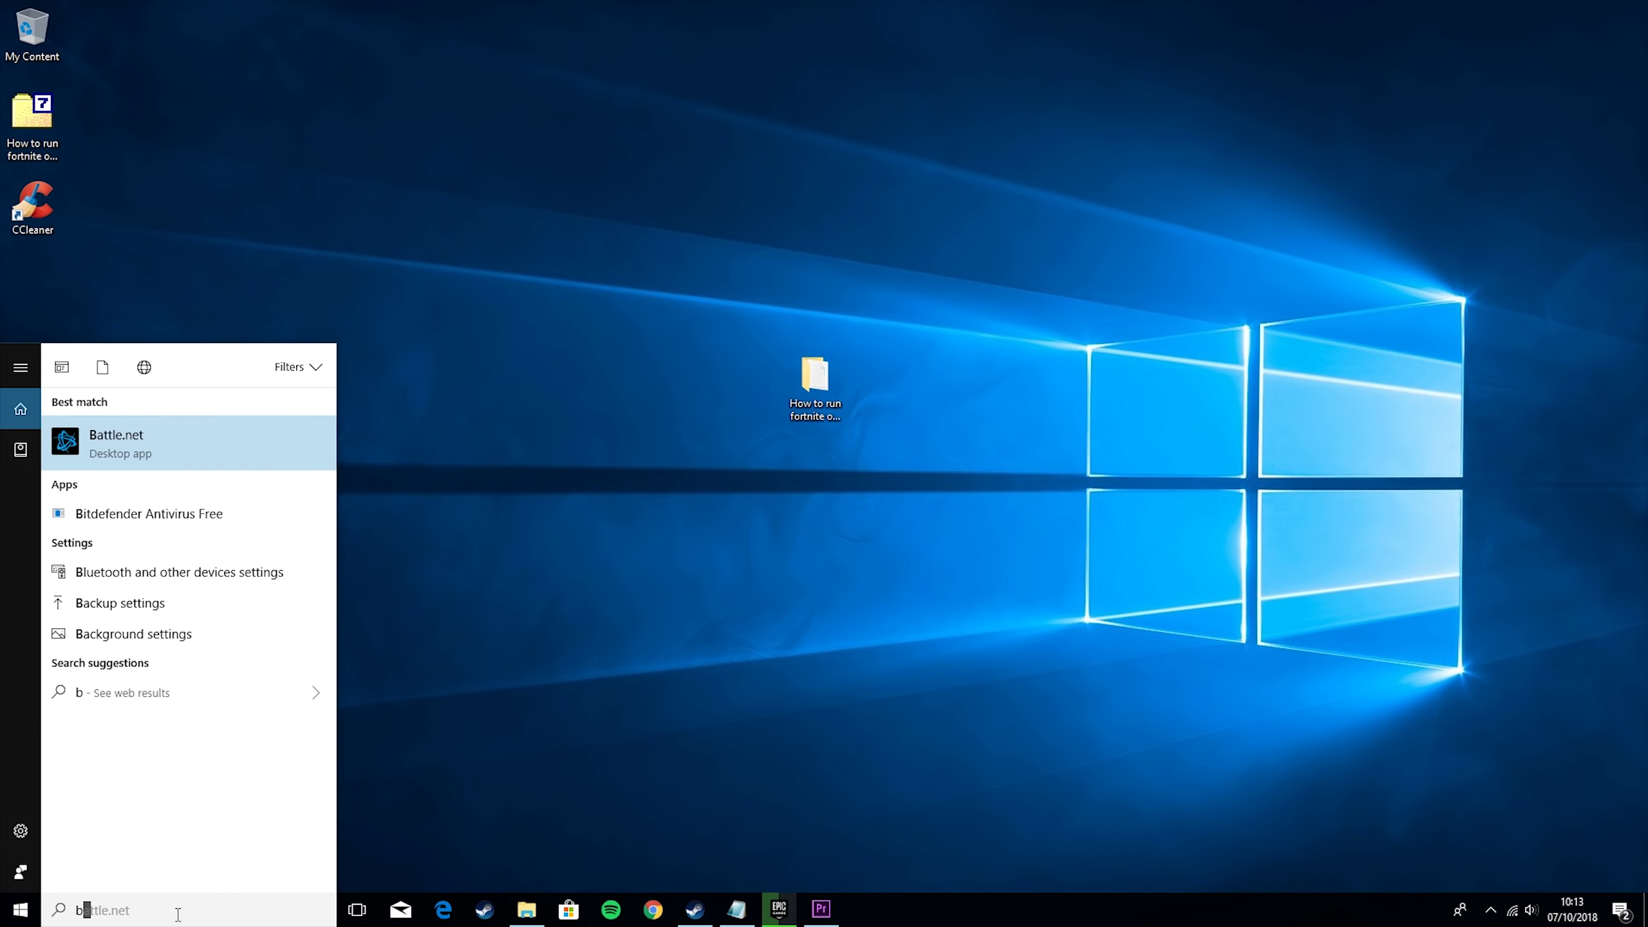
key(BackSpace)
key(BackSpace)
text(tt)
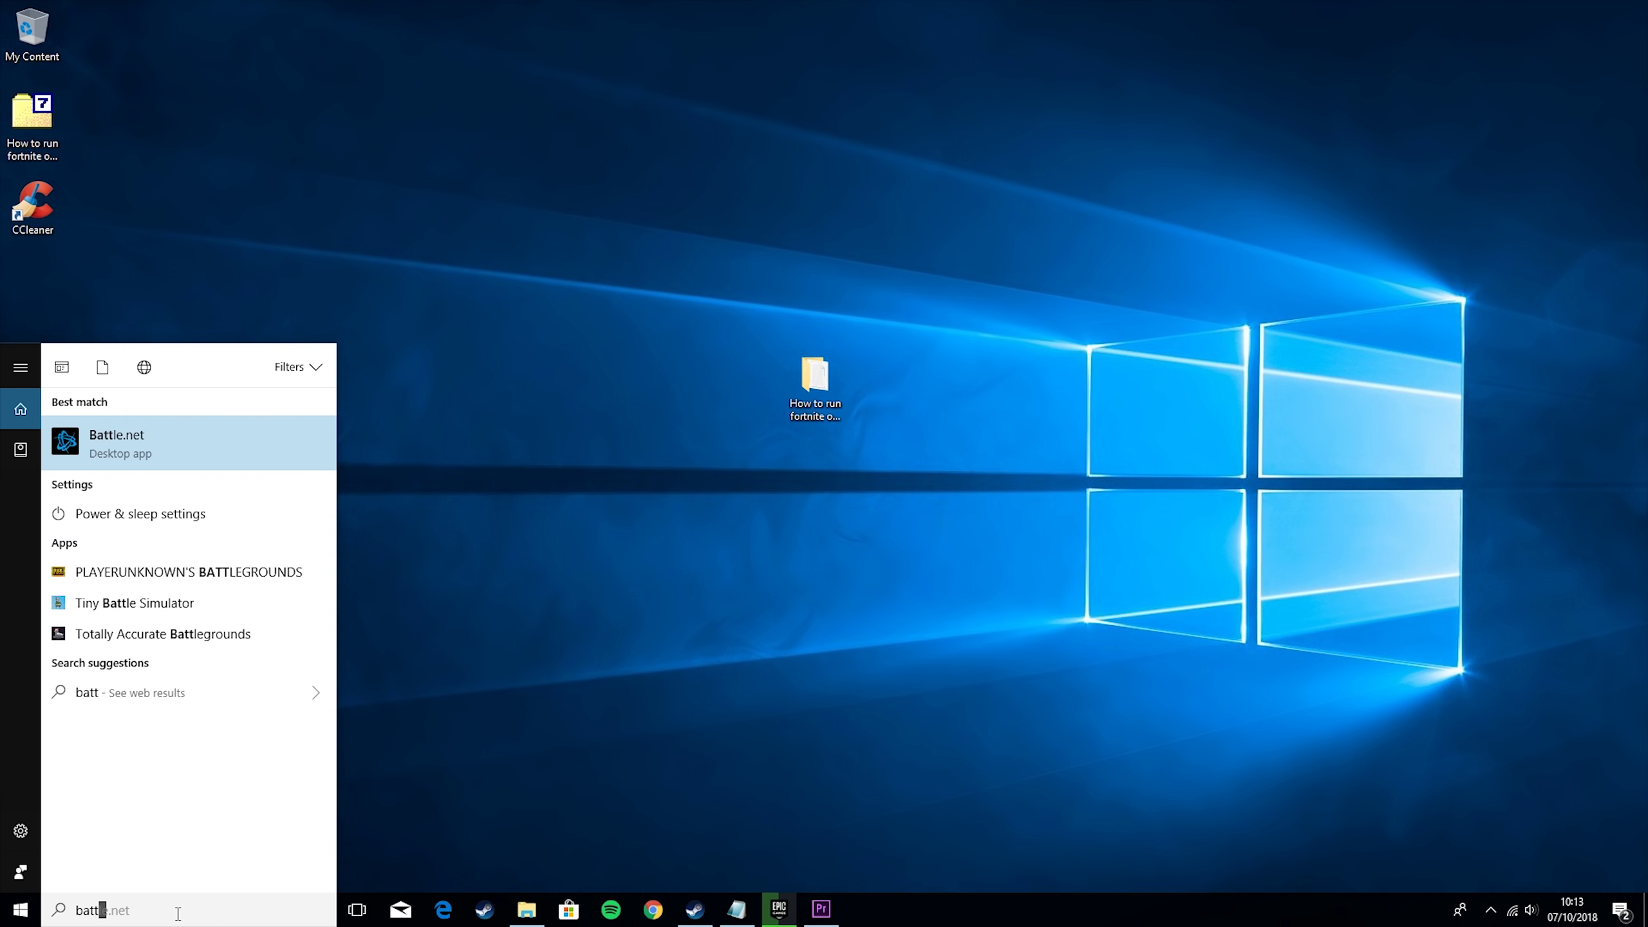
text(ery)
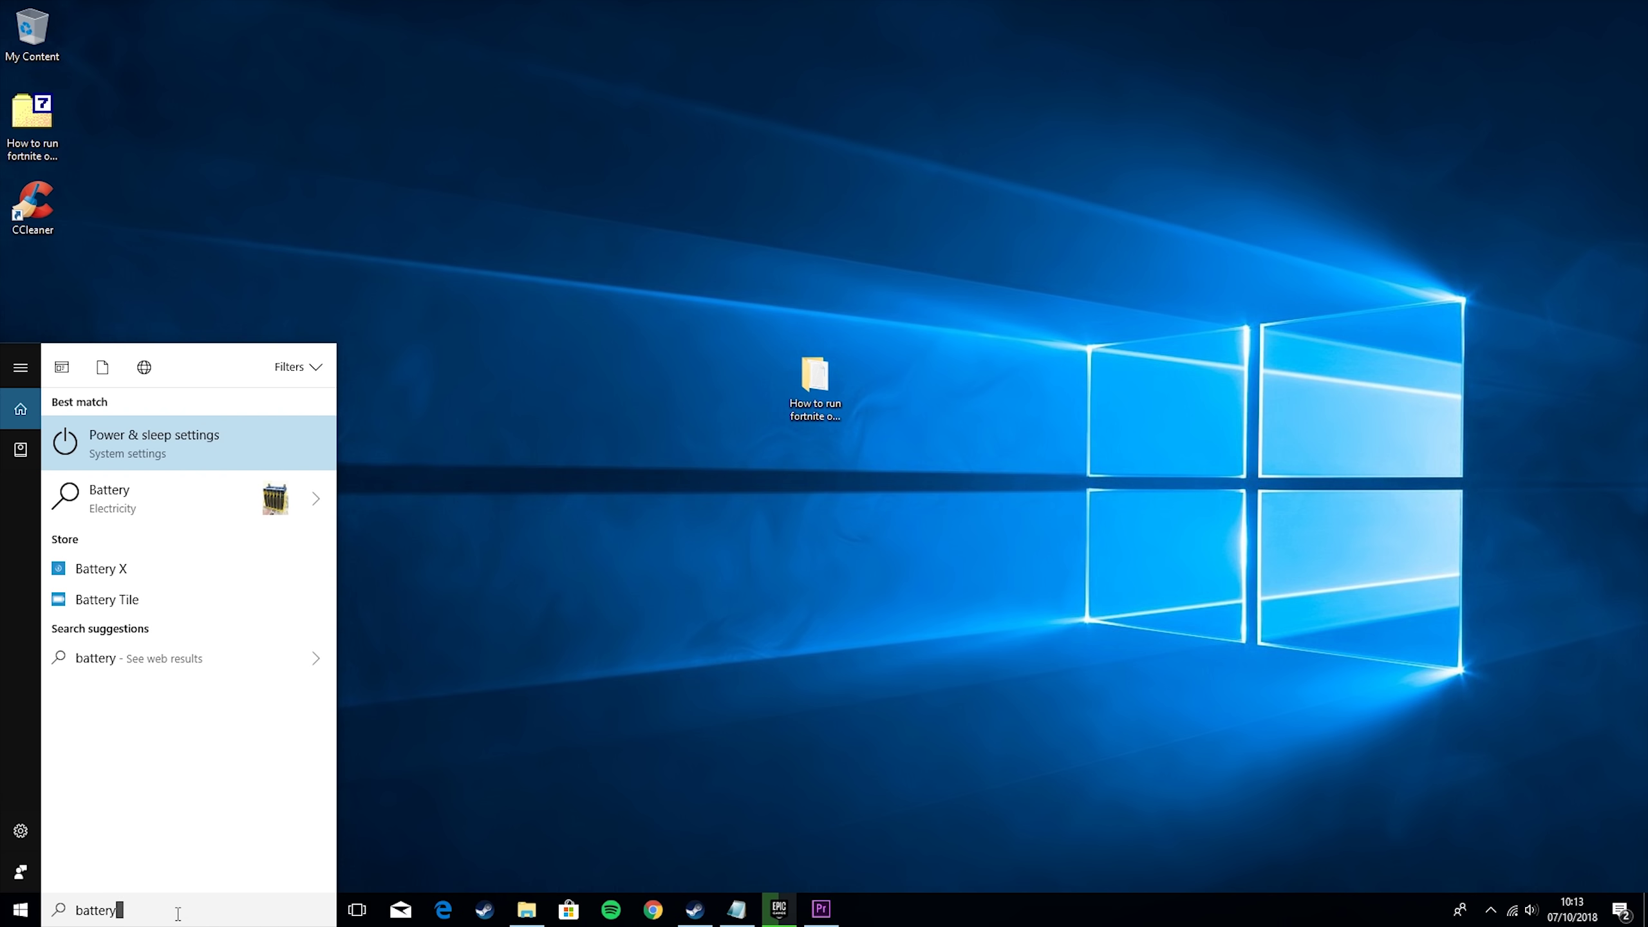
key(Return)
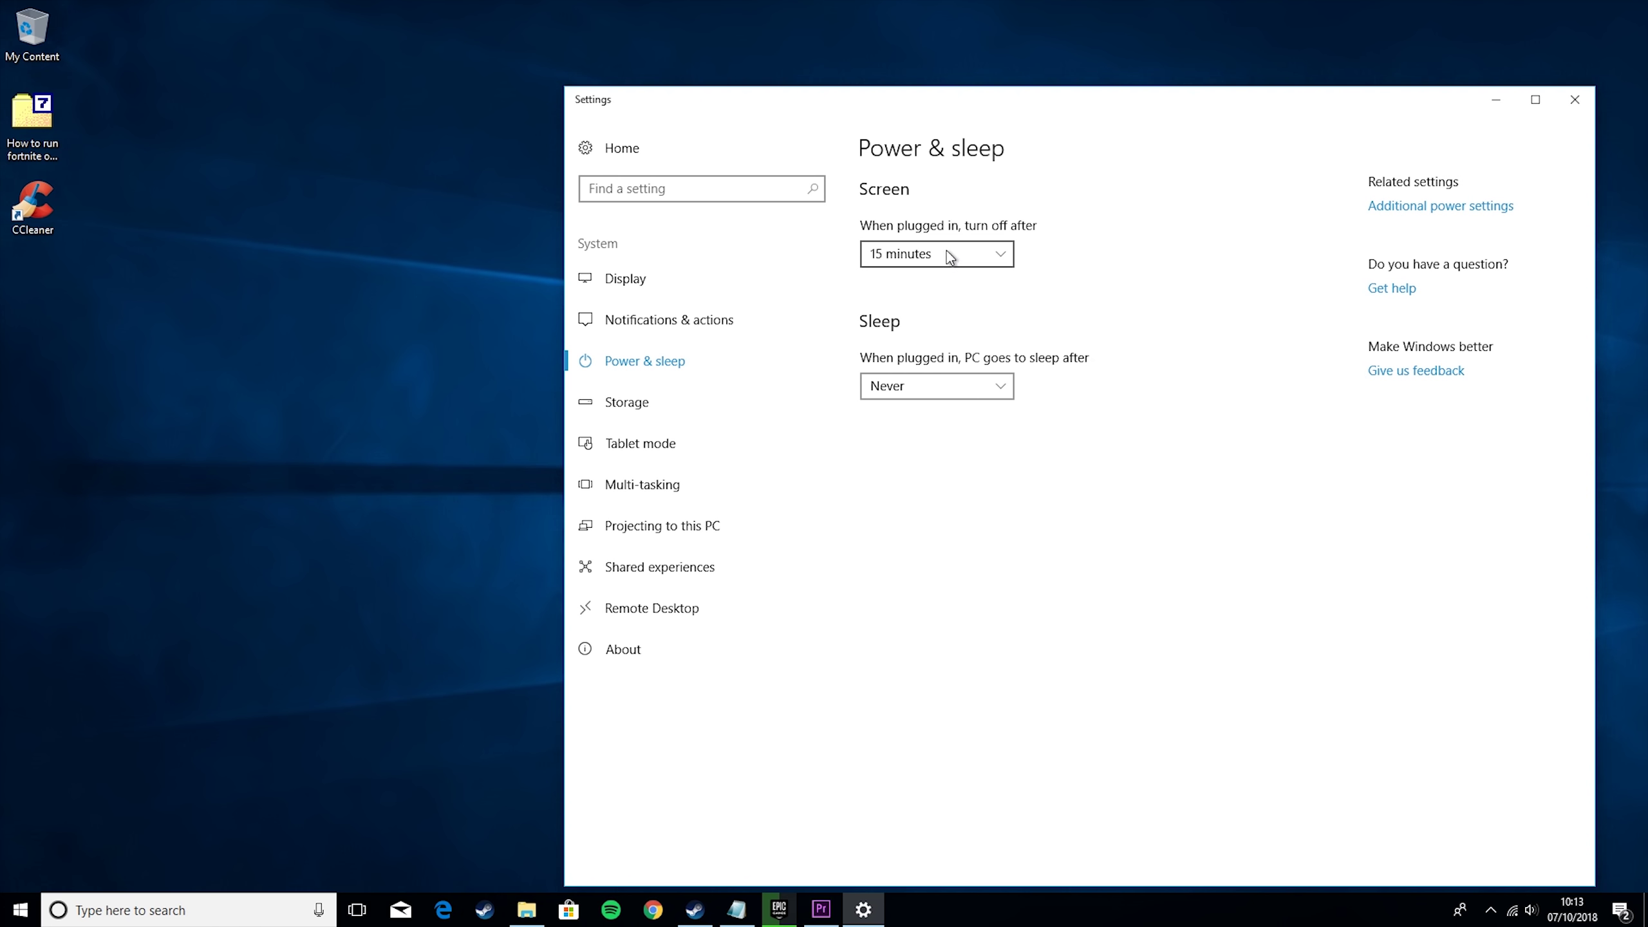
click(937, 386)
click(938, 386)
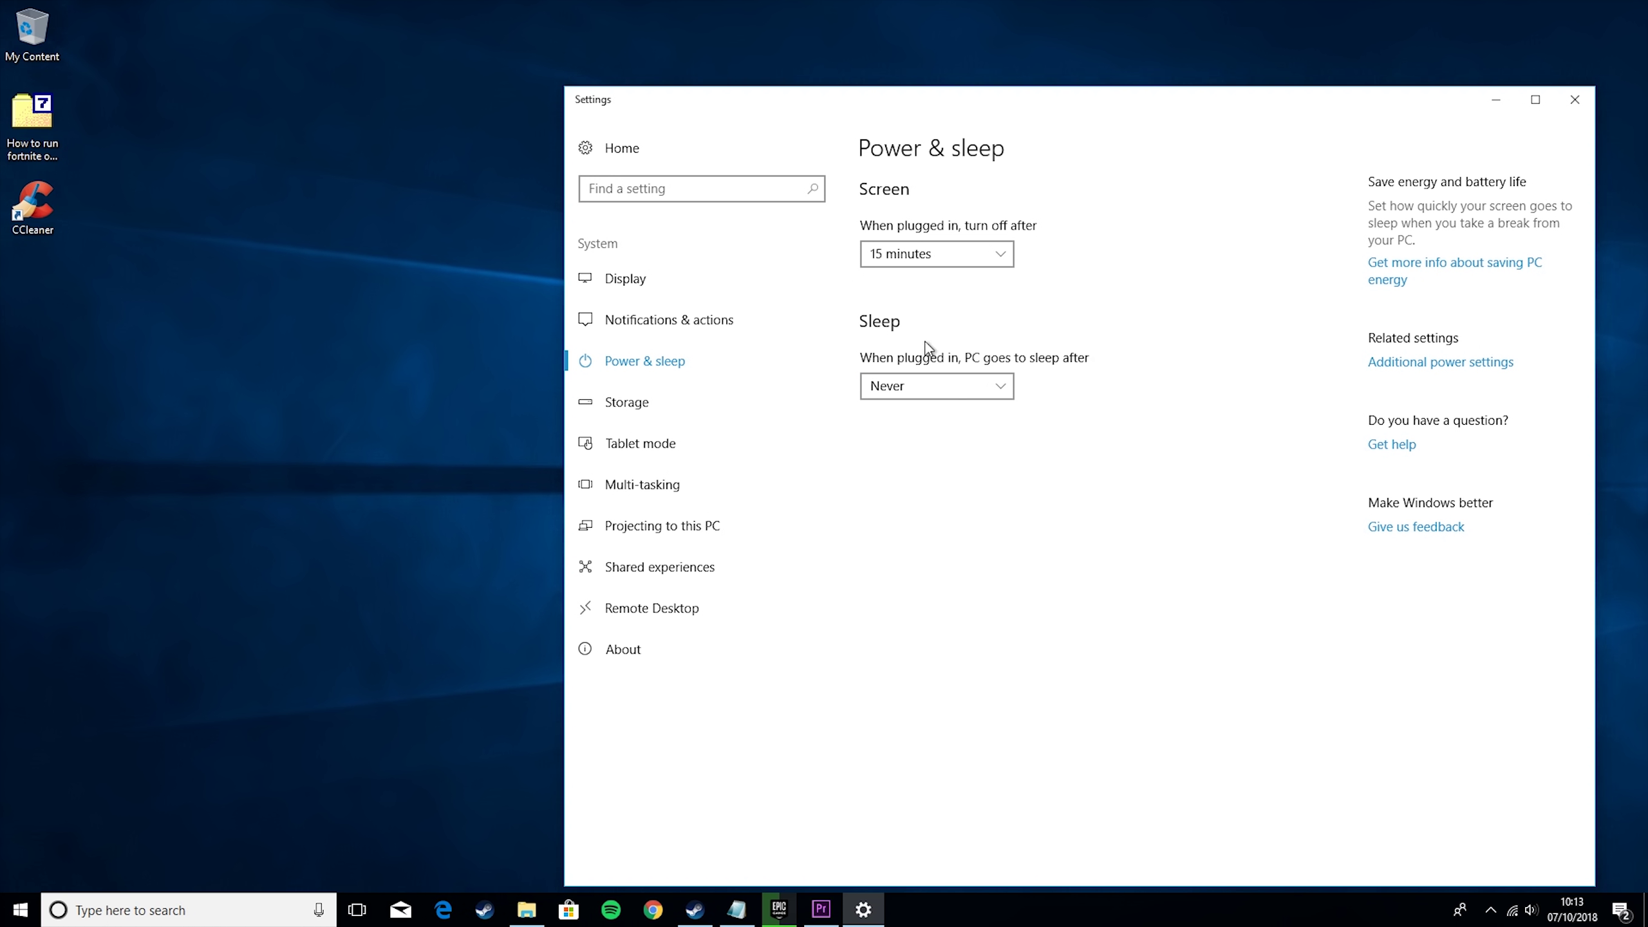
Open Display settings and browse the resolution list, leaving it at 1920 × 1080
click(634, 295)
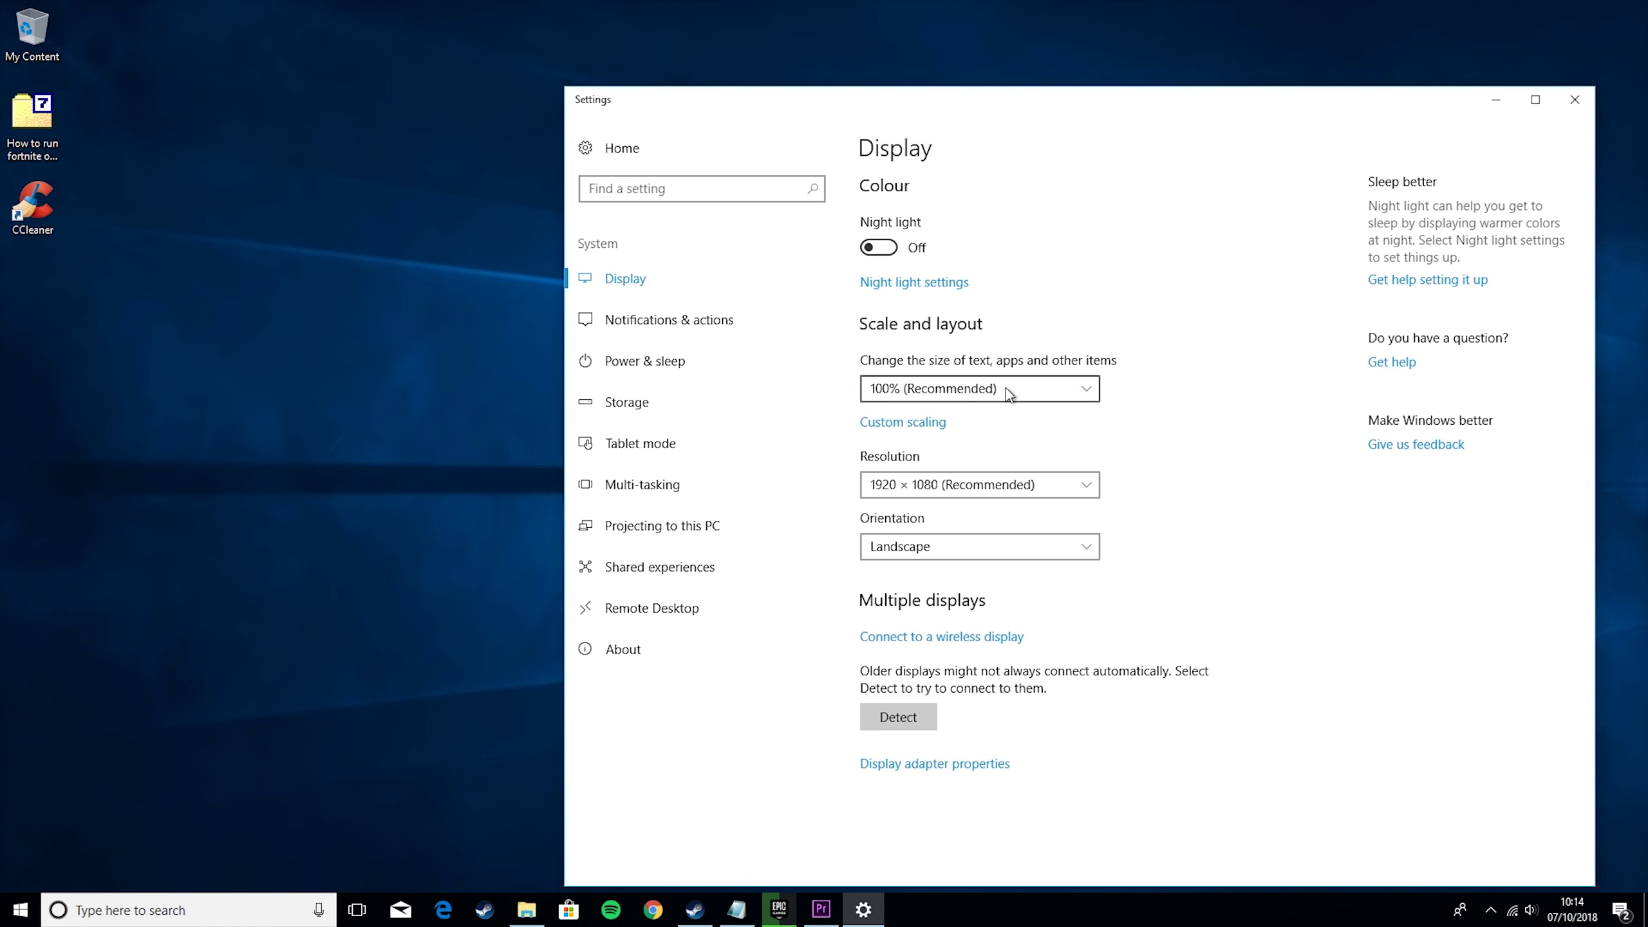
click(1030, 484)
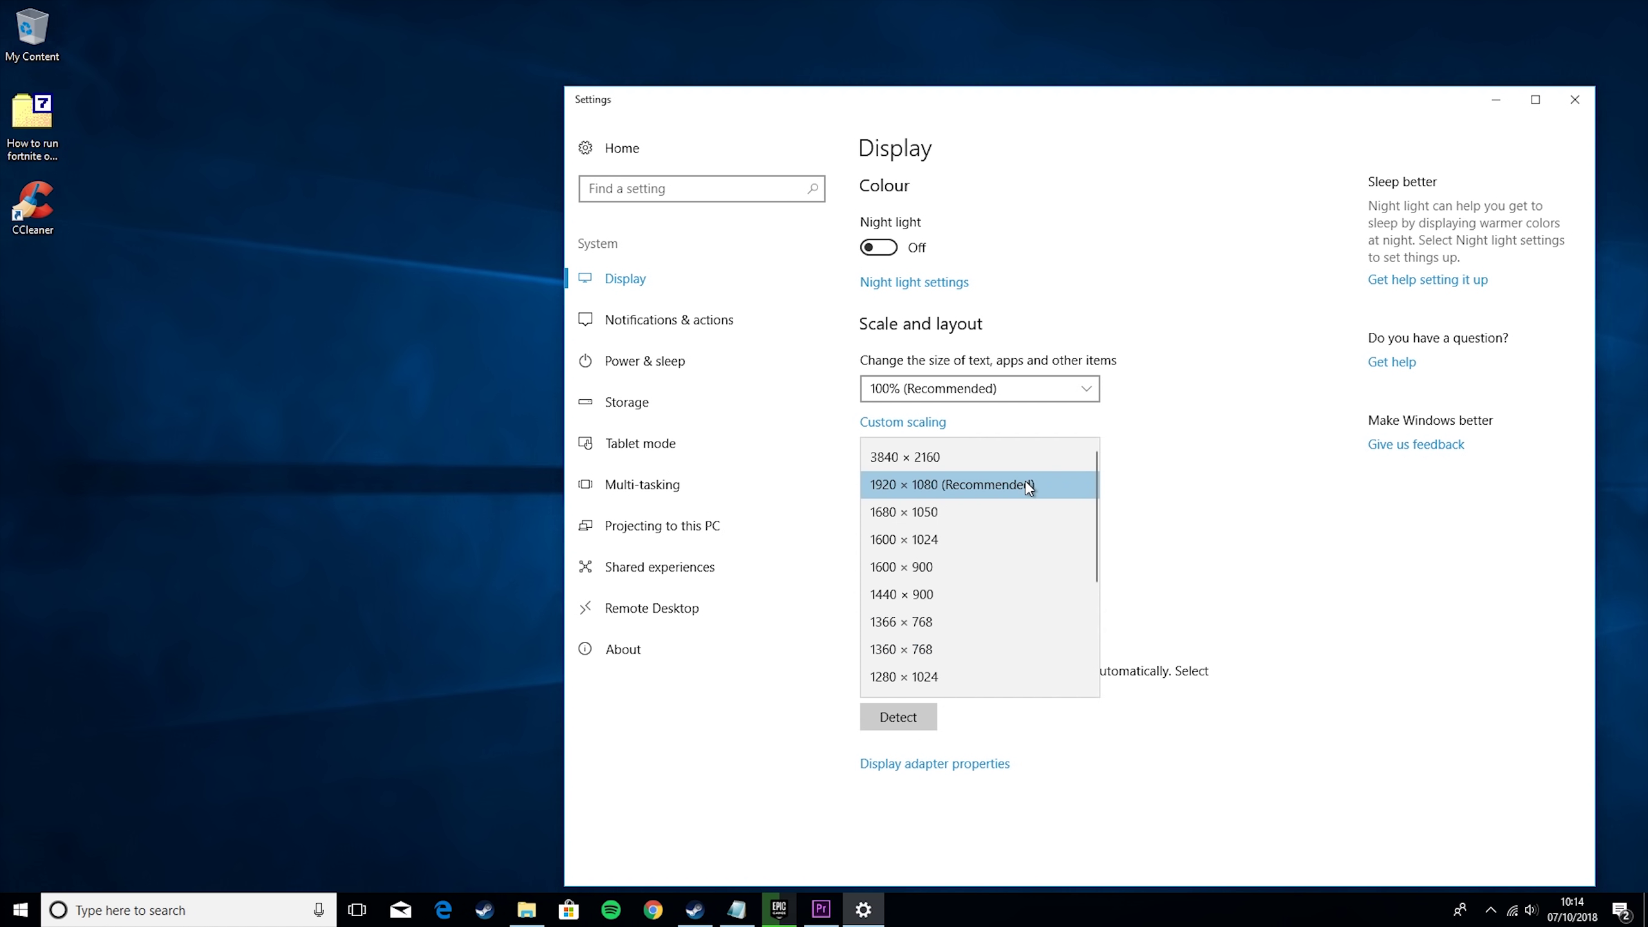
scroll(1025, 487, down, 3)
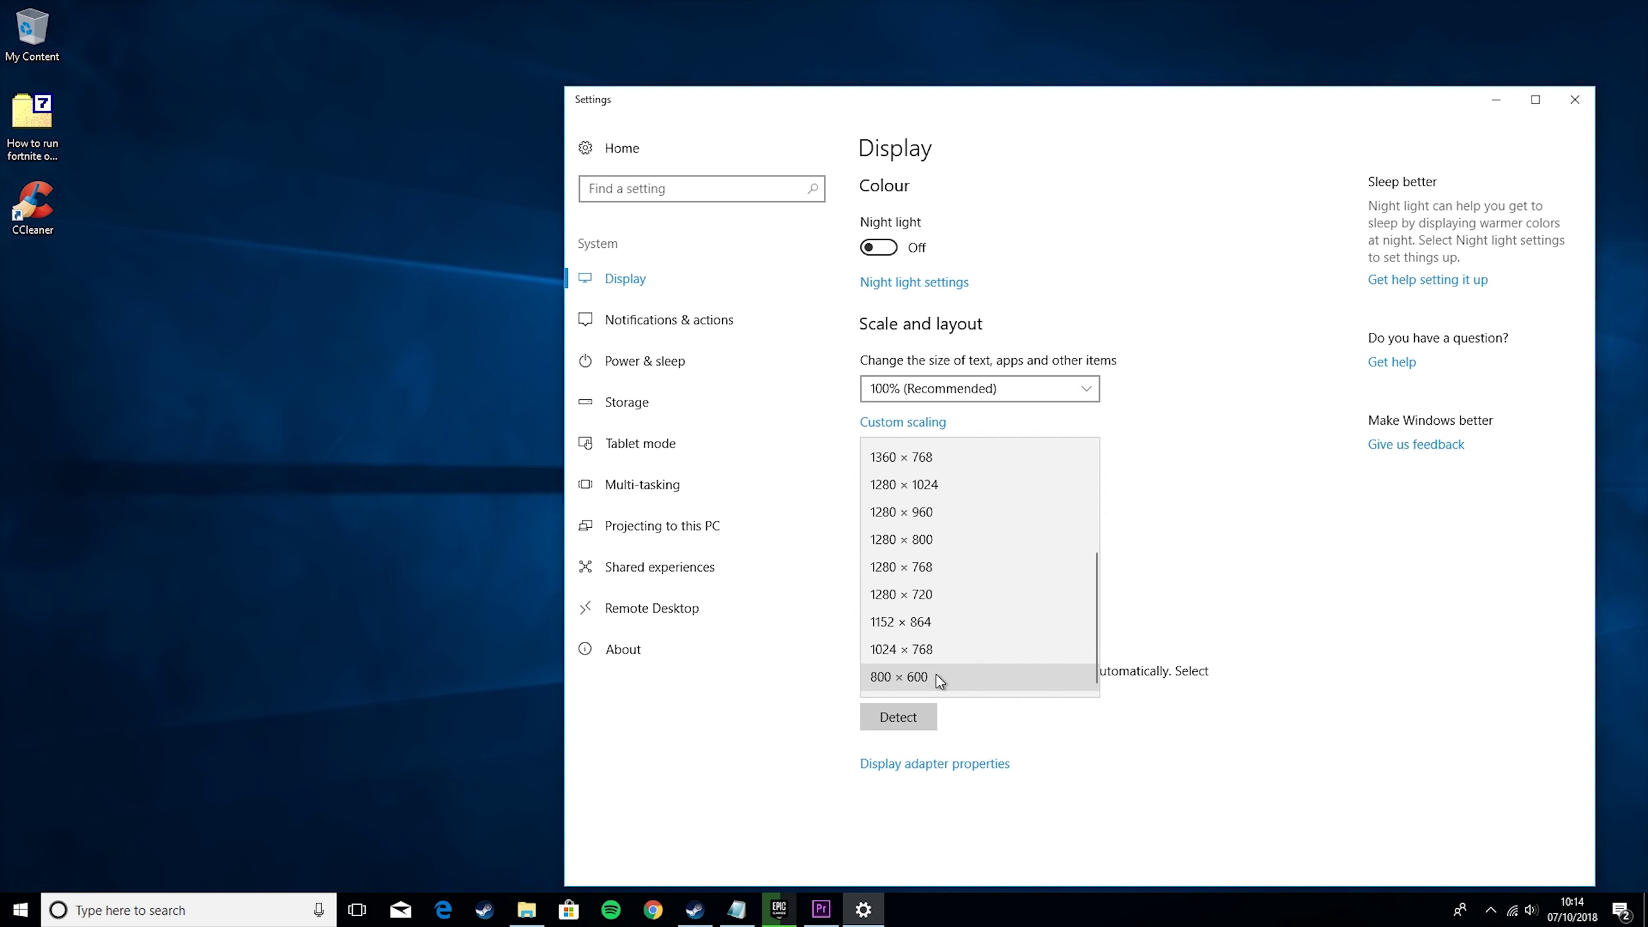
click(1220, 488)
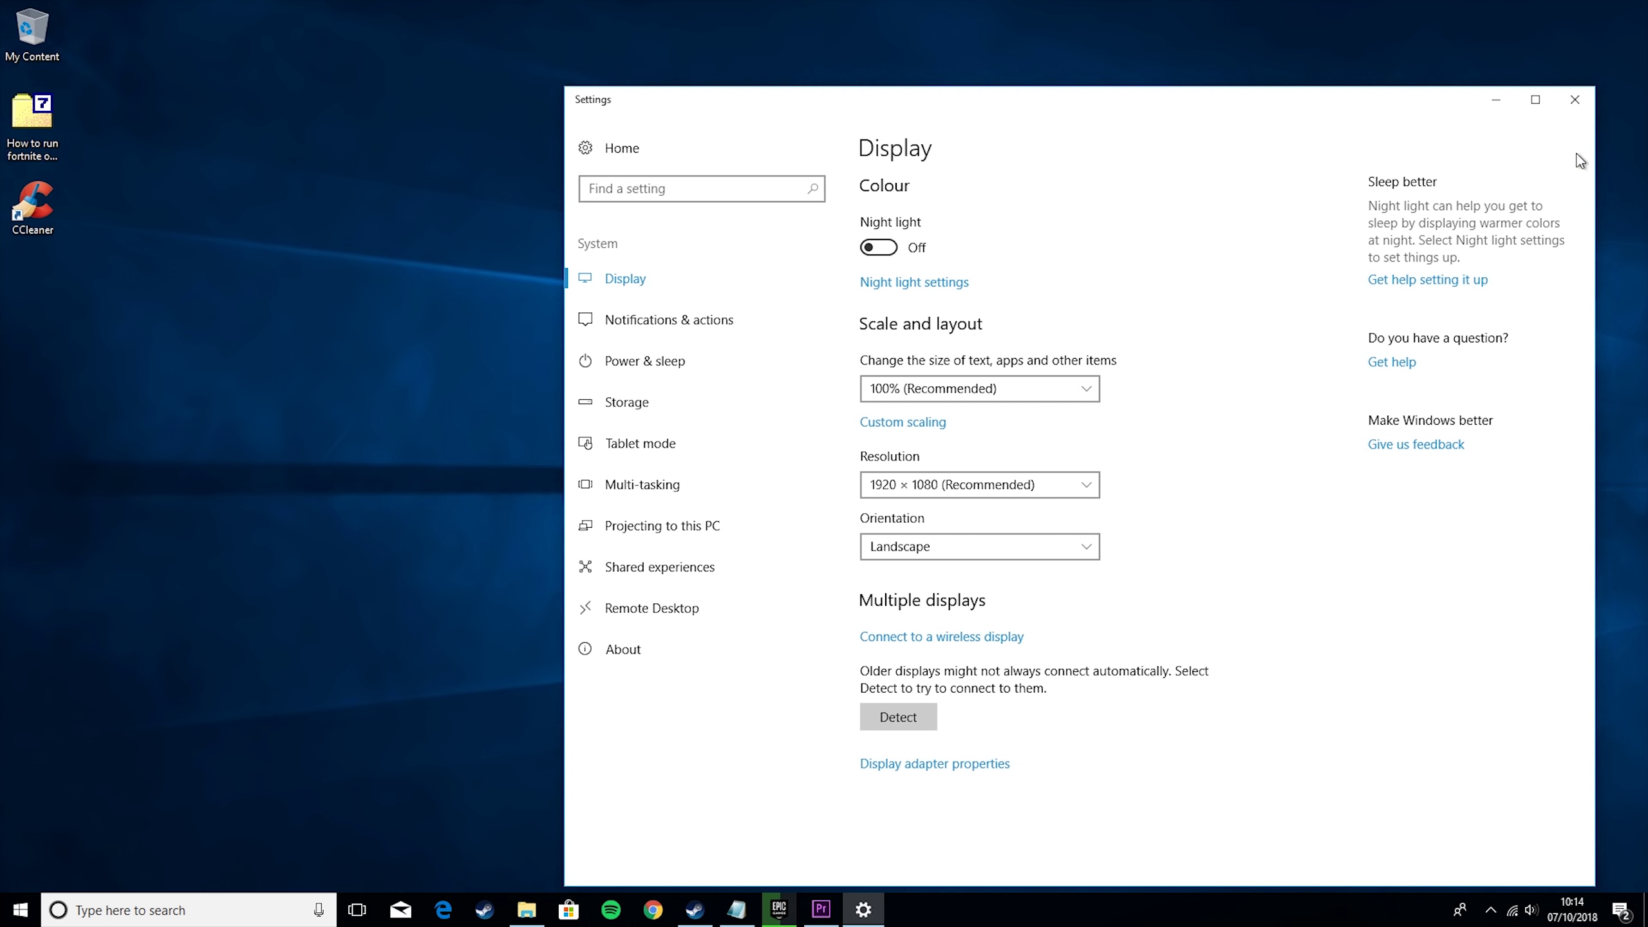
Open 'Choose a power plan' via a 'power' search, showing High performance active and Power saver
click(1573, 100)
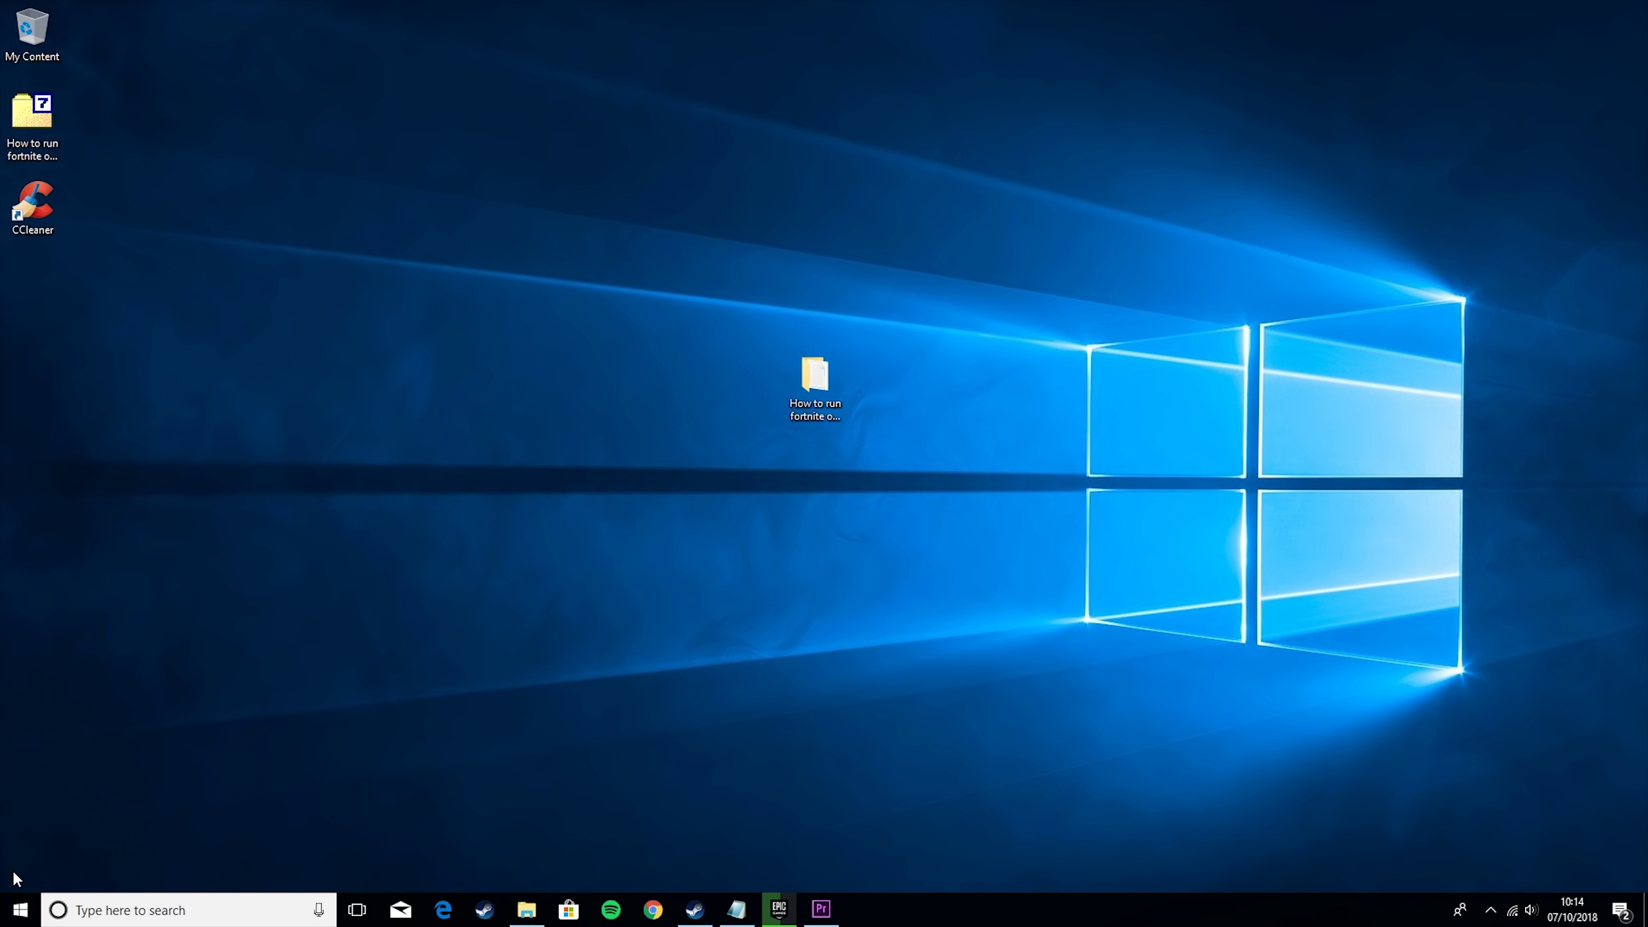
click(152, 919)
text(power)
key(Down)
key(Down)
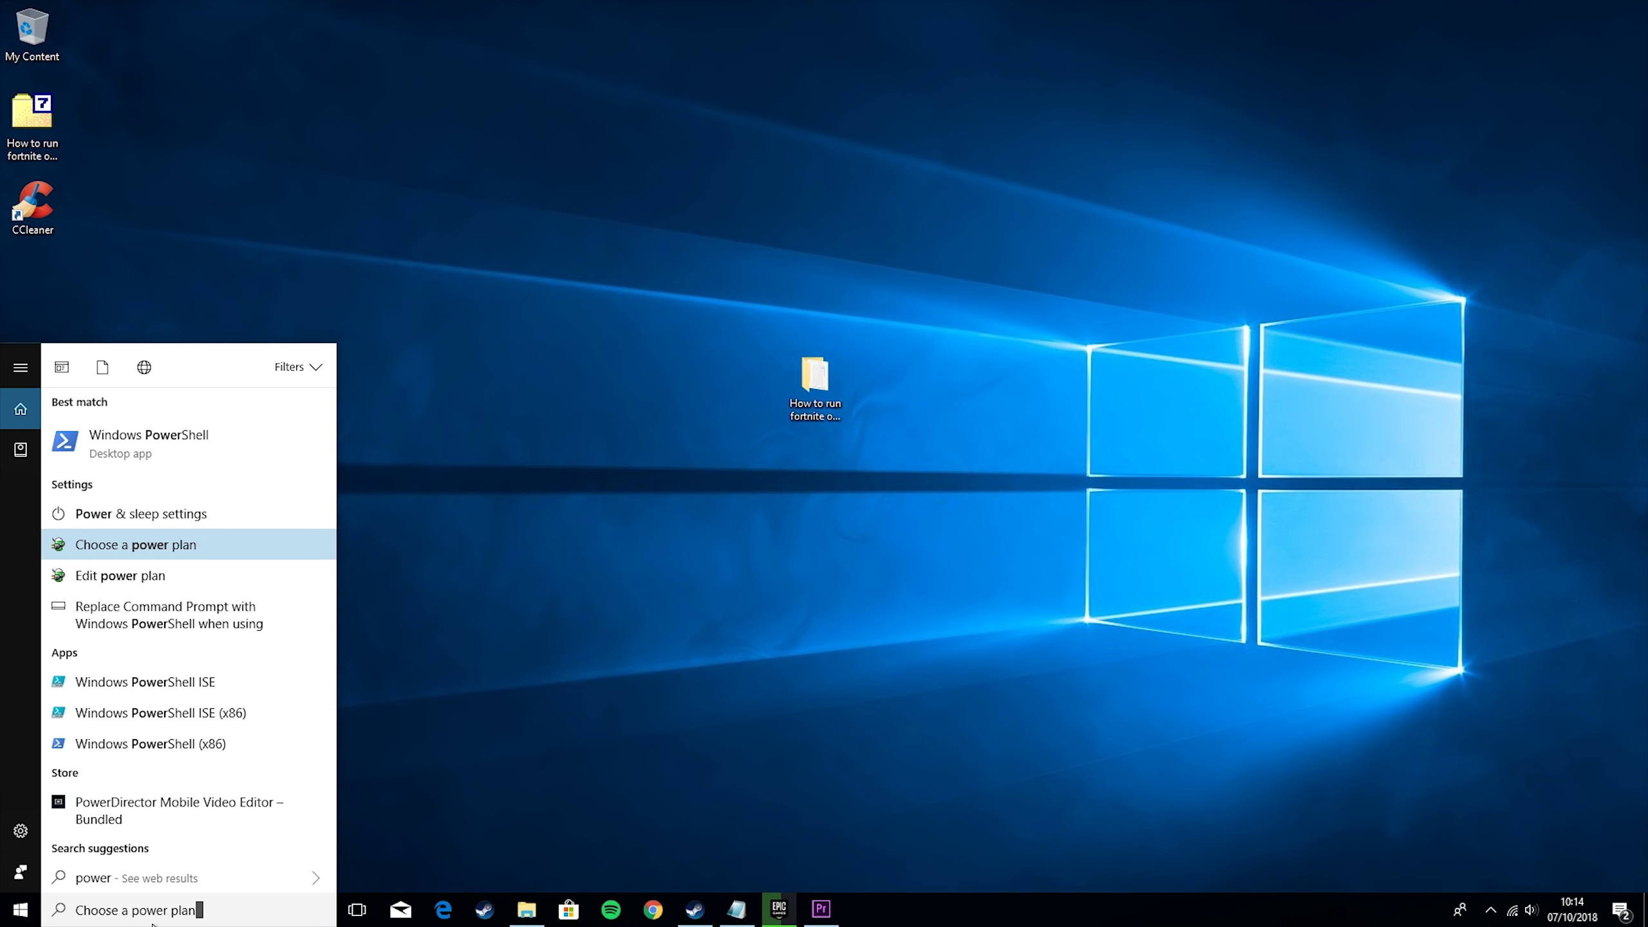
key(Return)
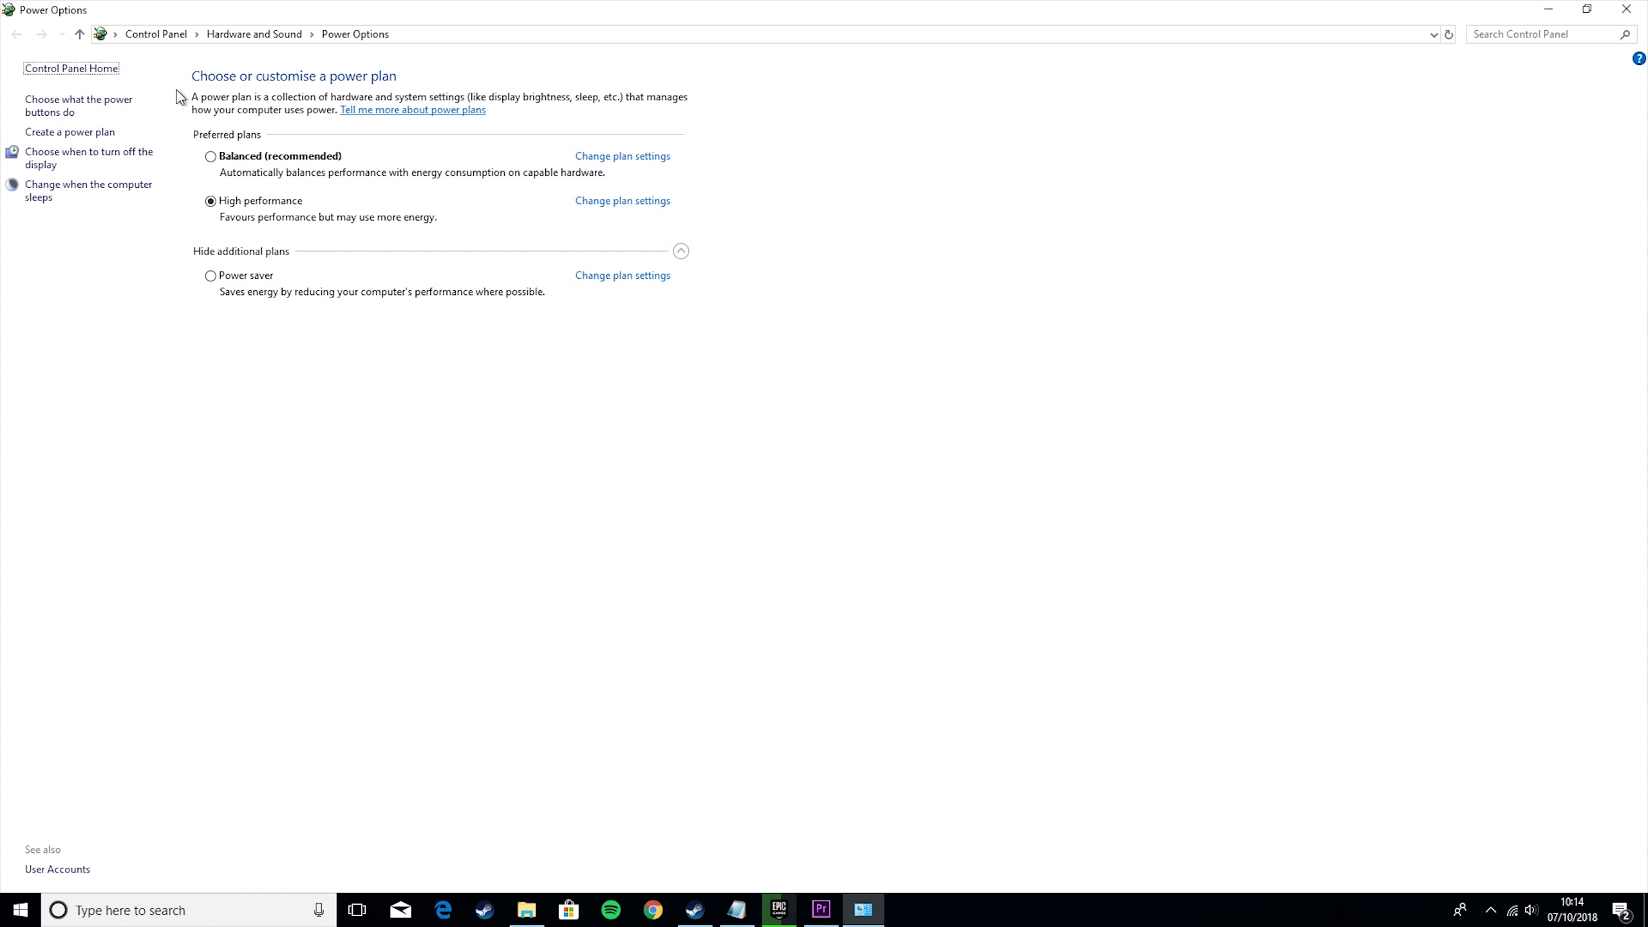
click(681, 251)
click(681, 251)
Edit the High performance plan, keeping computer sleep at Never
click(616, 203)
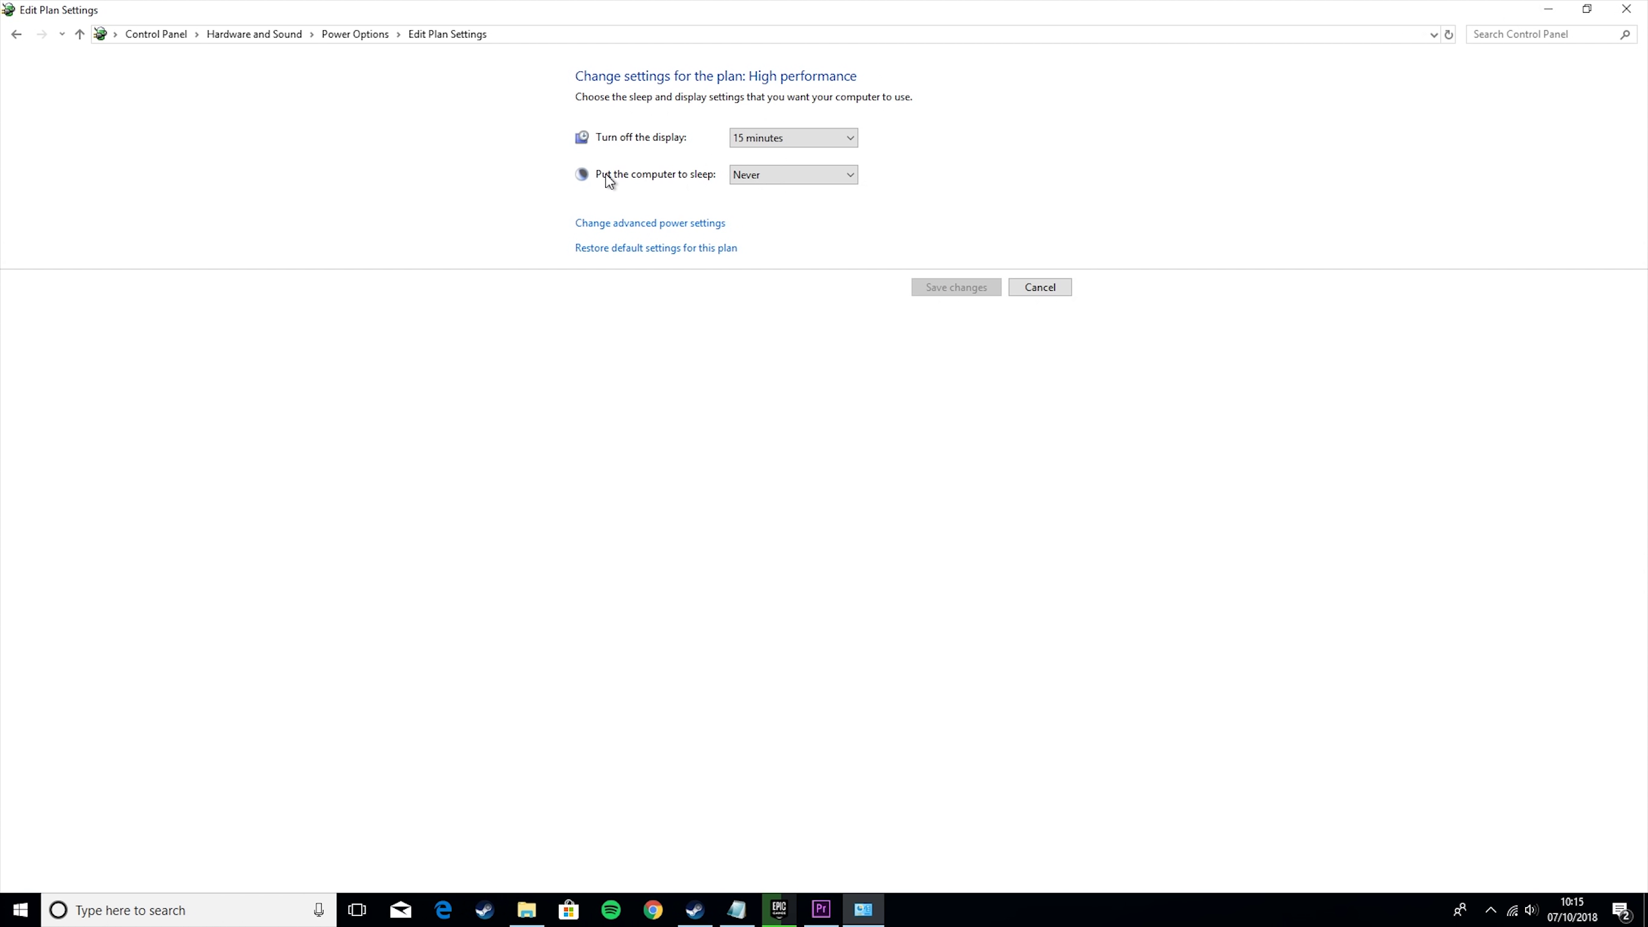
click(810, 174)
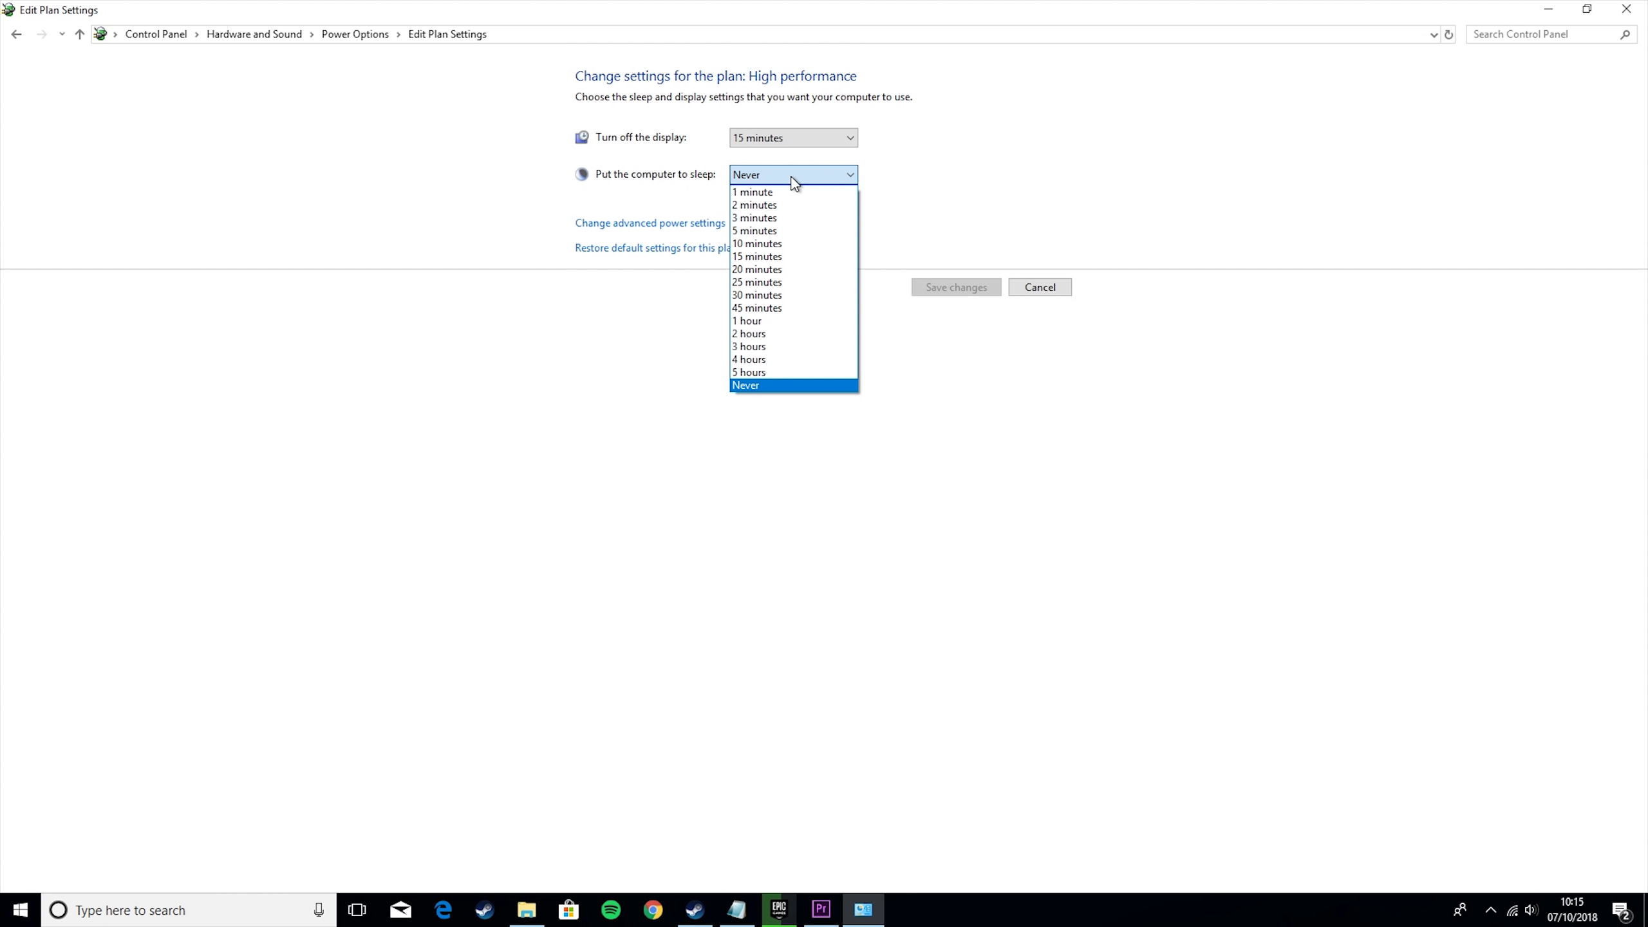
click(815, 181)
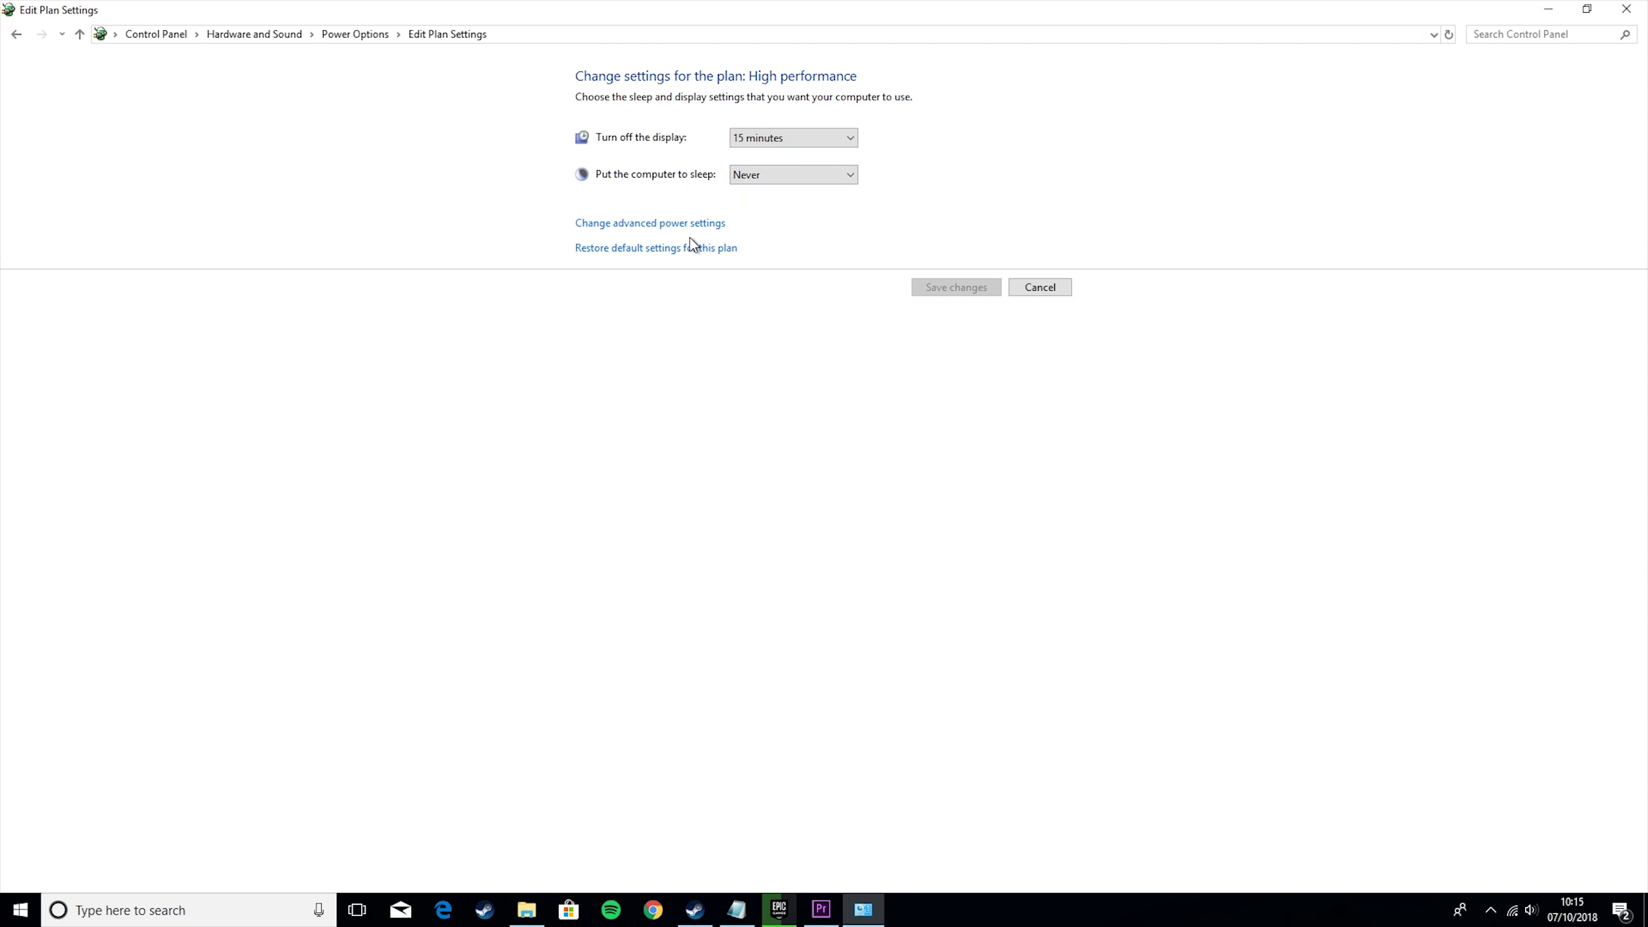
In advanced power settings, set minimum and maximum processor state to 100% and confirm
click(657, 224)
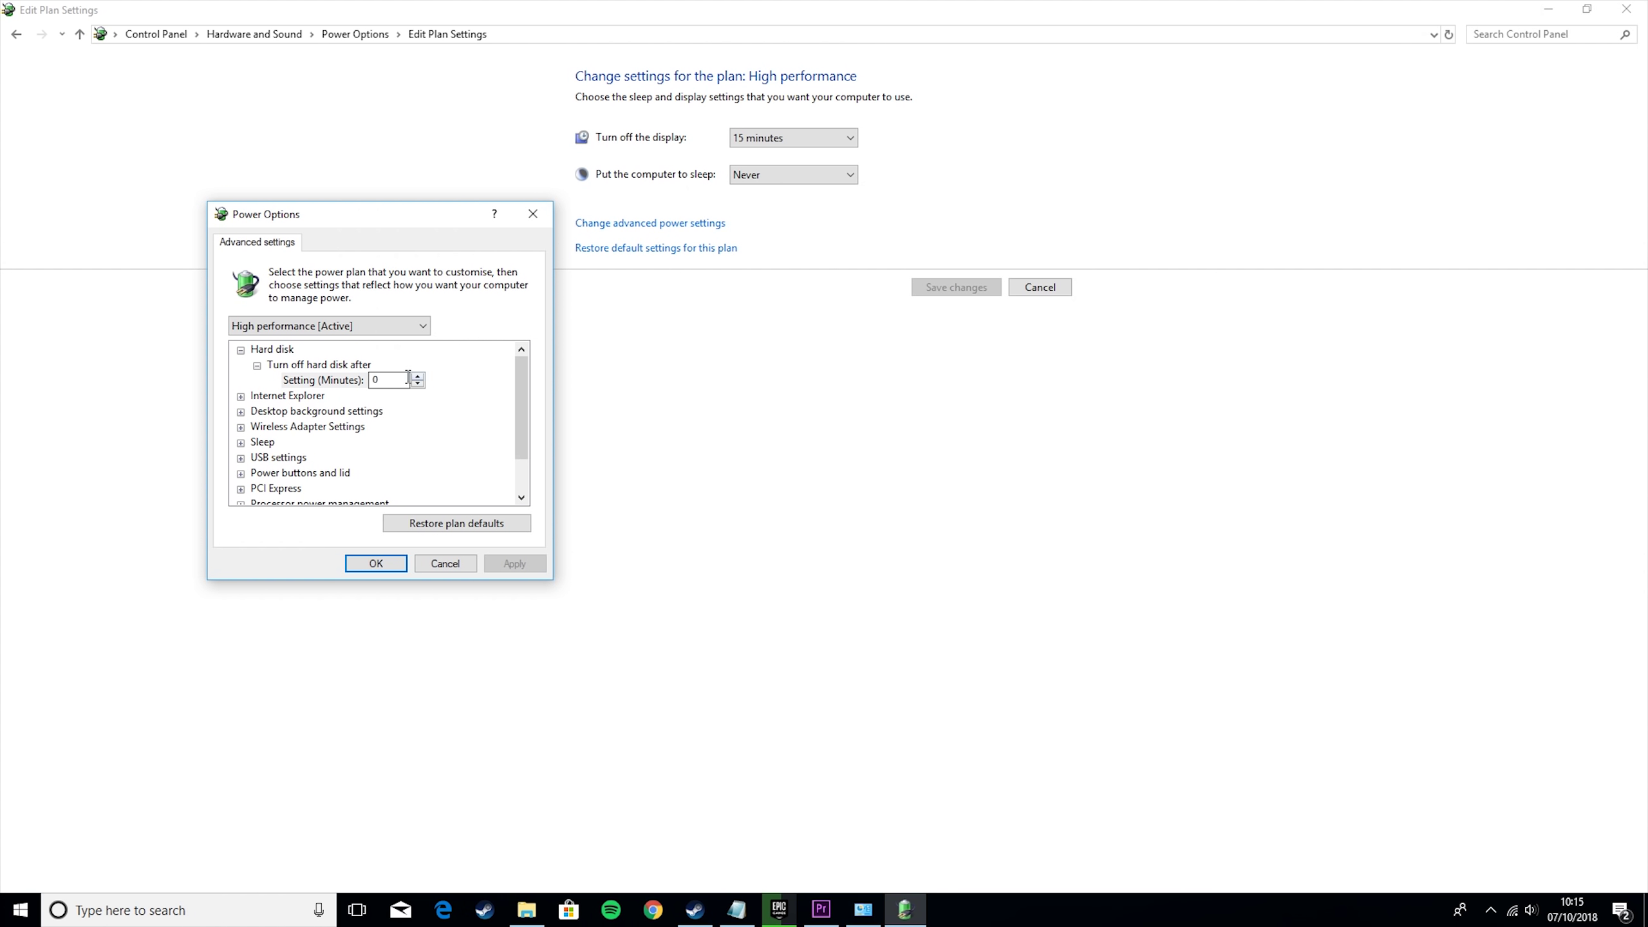
drag(385, 380, 368, 380)
scroll(525, 420, down, 1)
click(241, 458)
click(258, 458)
scroll(276, 480, down, 1)
click(257, 458)
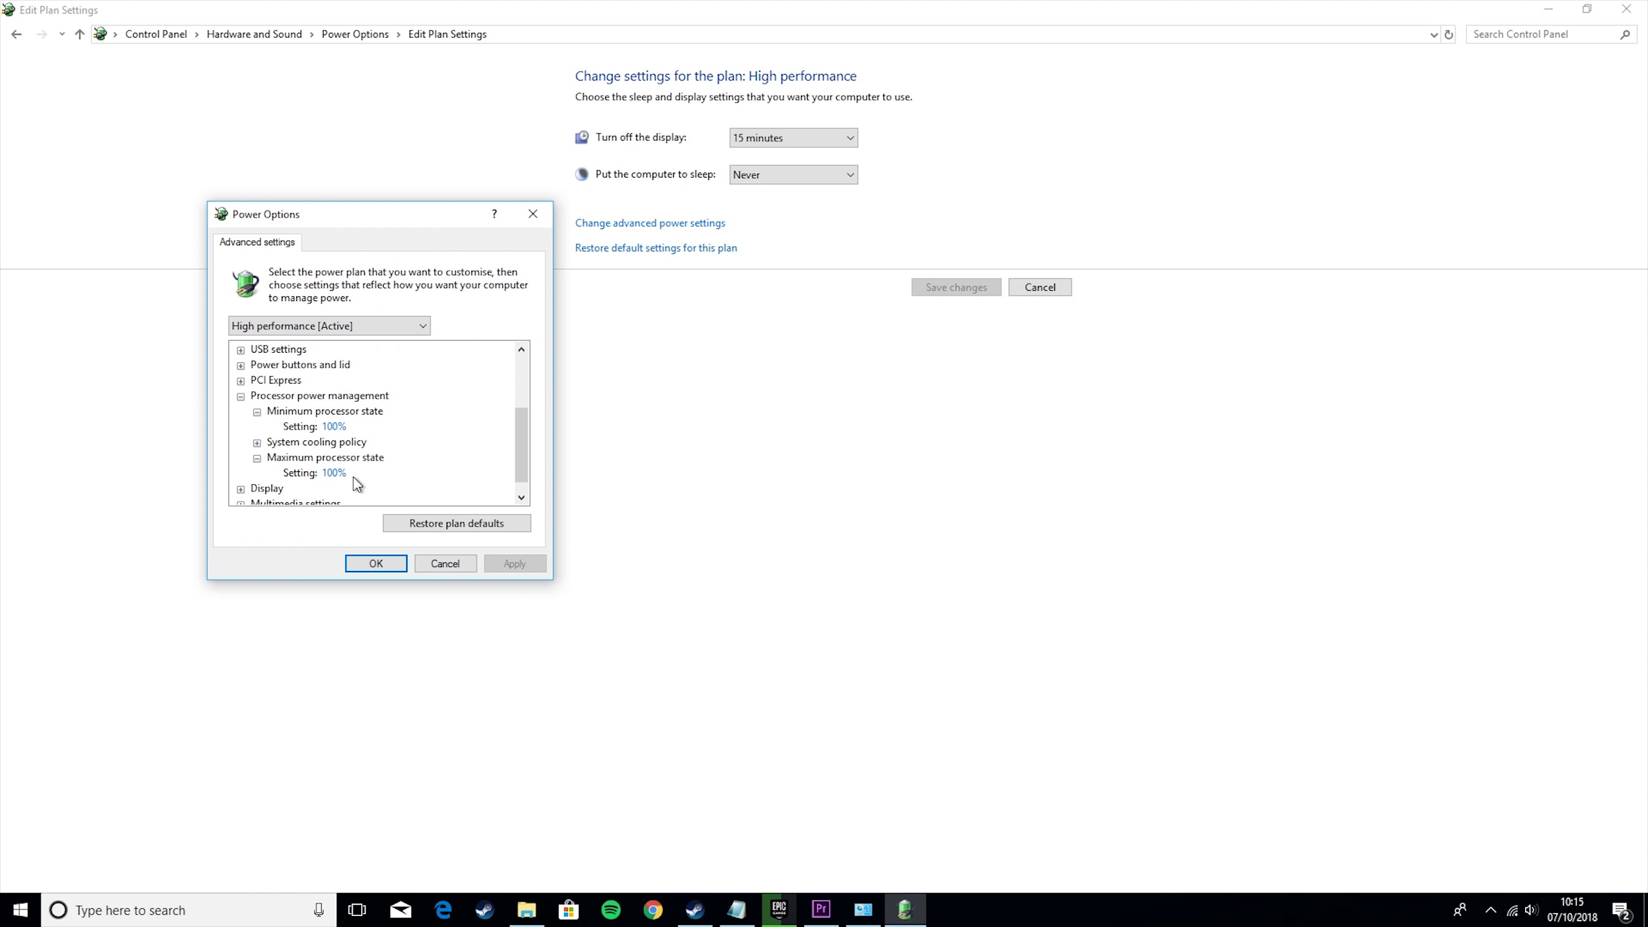
click(344, 474)
double_click(375, 475)
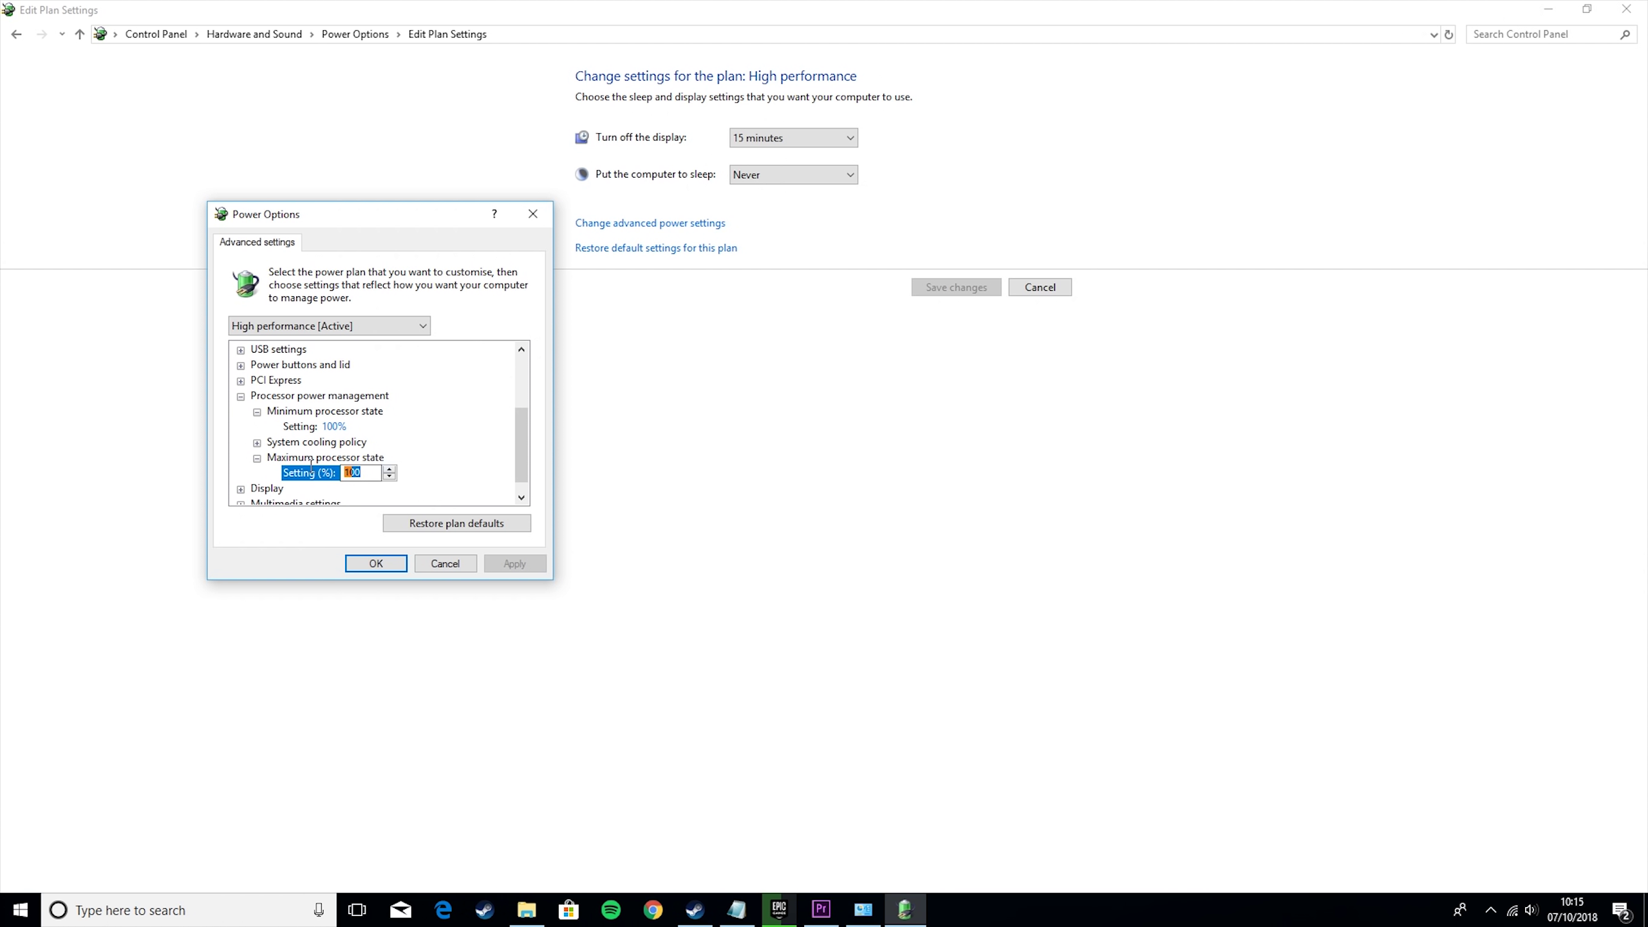
click(392, 560)
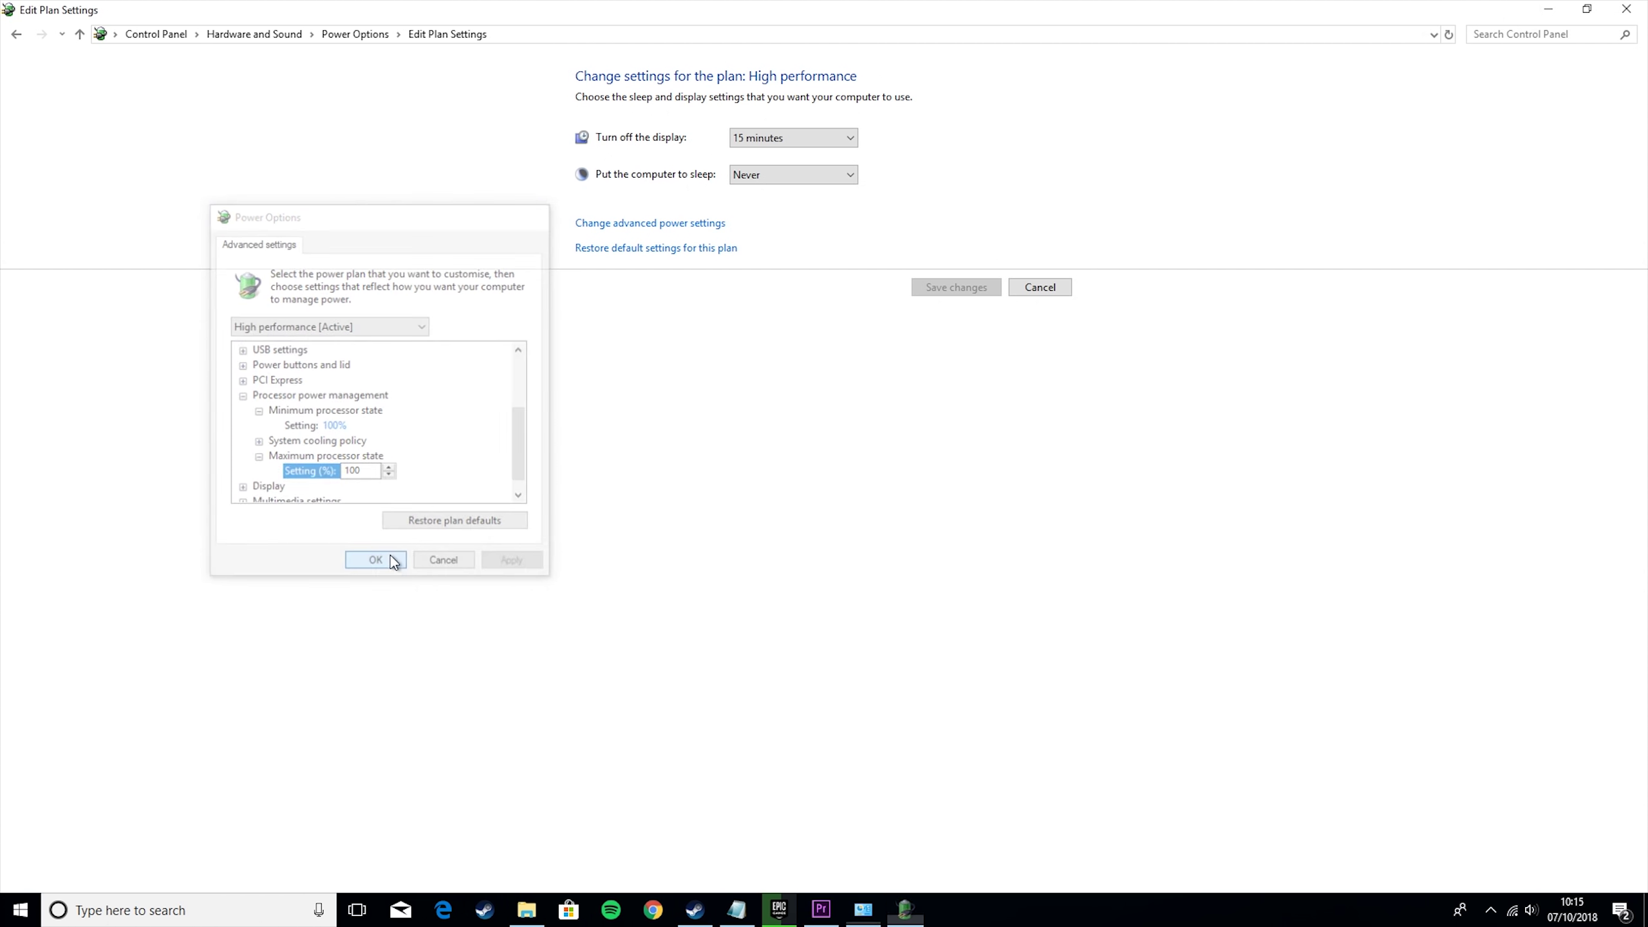
Close the plan settings window and open Task Manager's Start-up list
click(1631, 7)
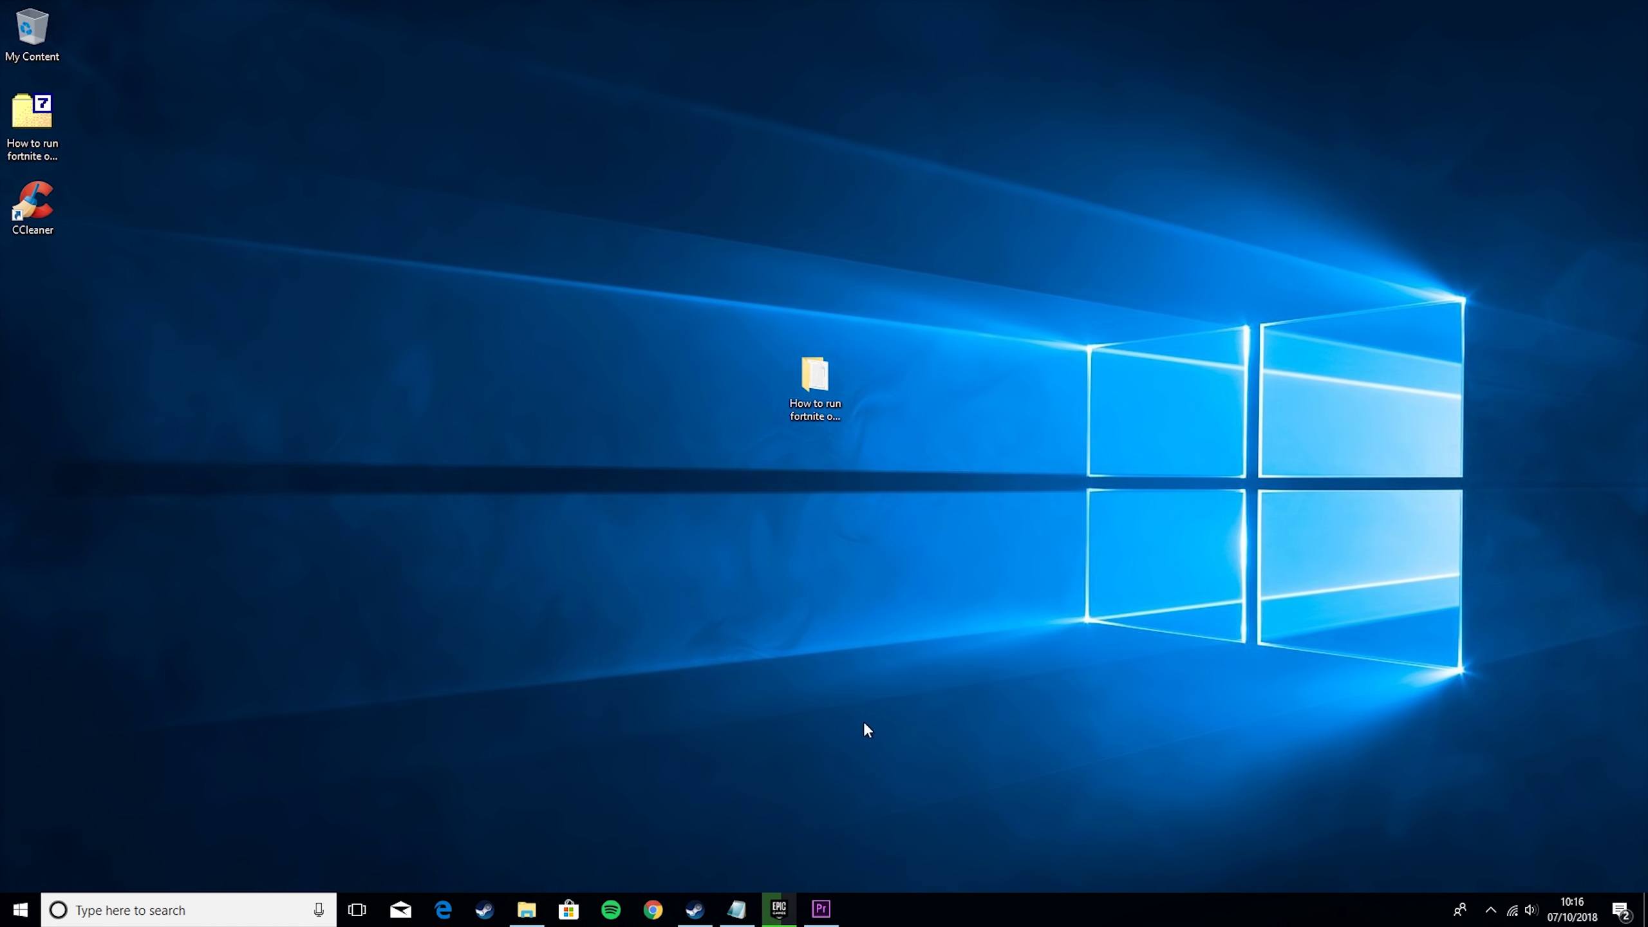
click(220, 907)
text(task)
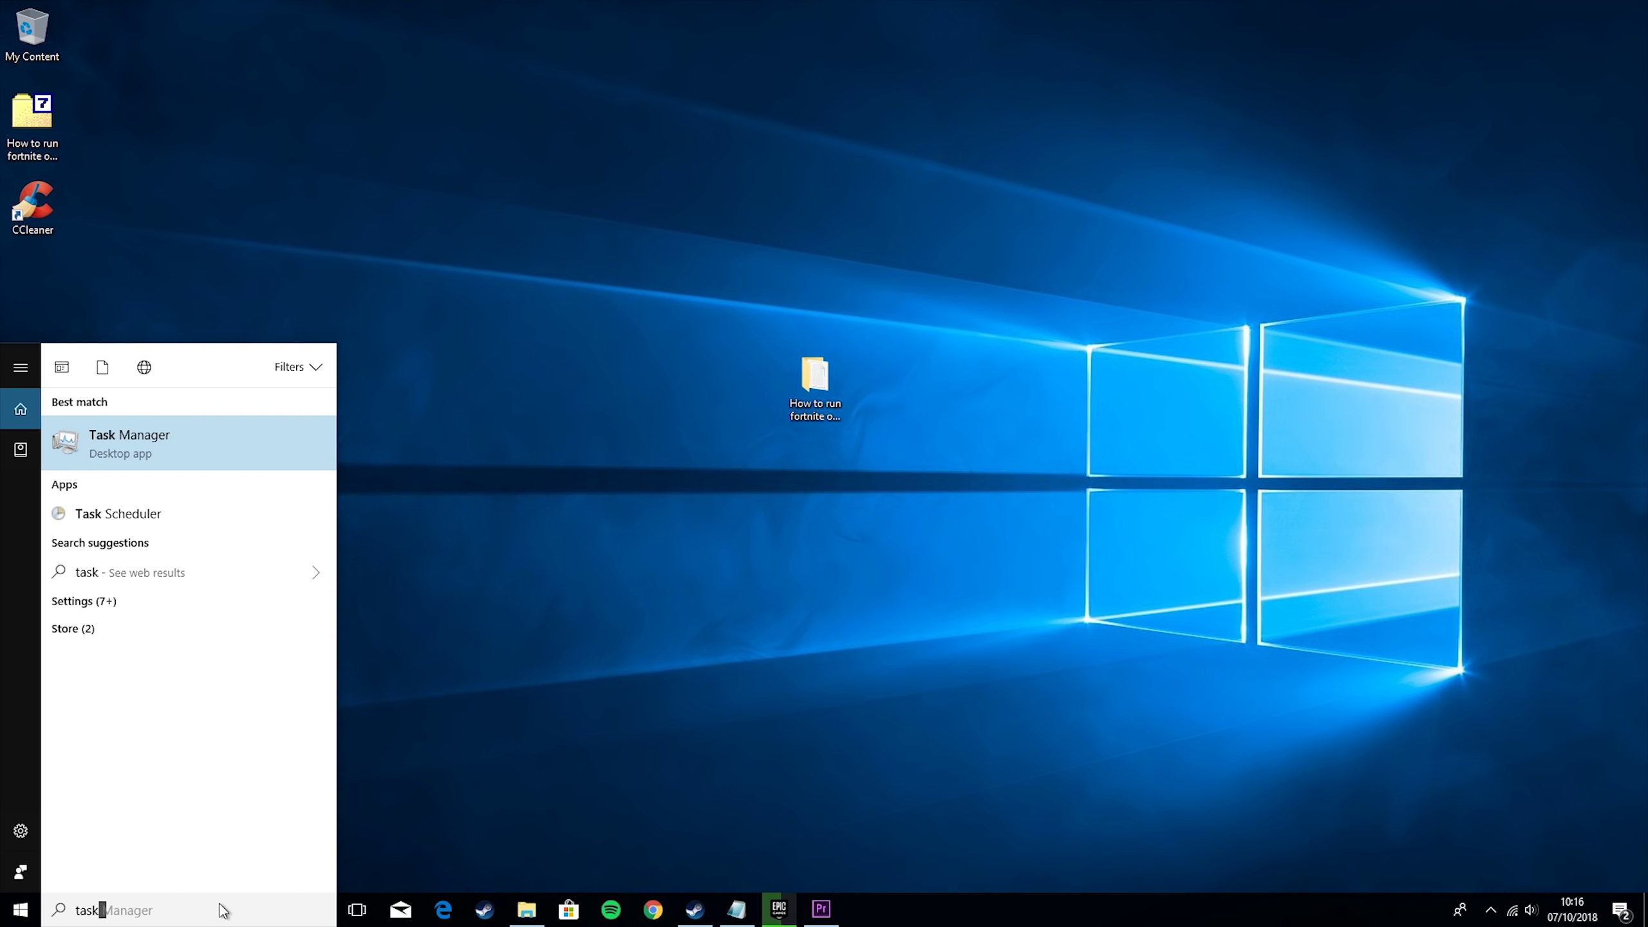
key(Return)
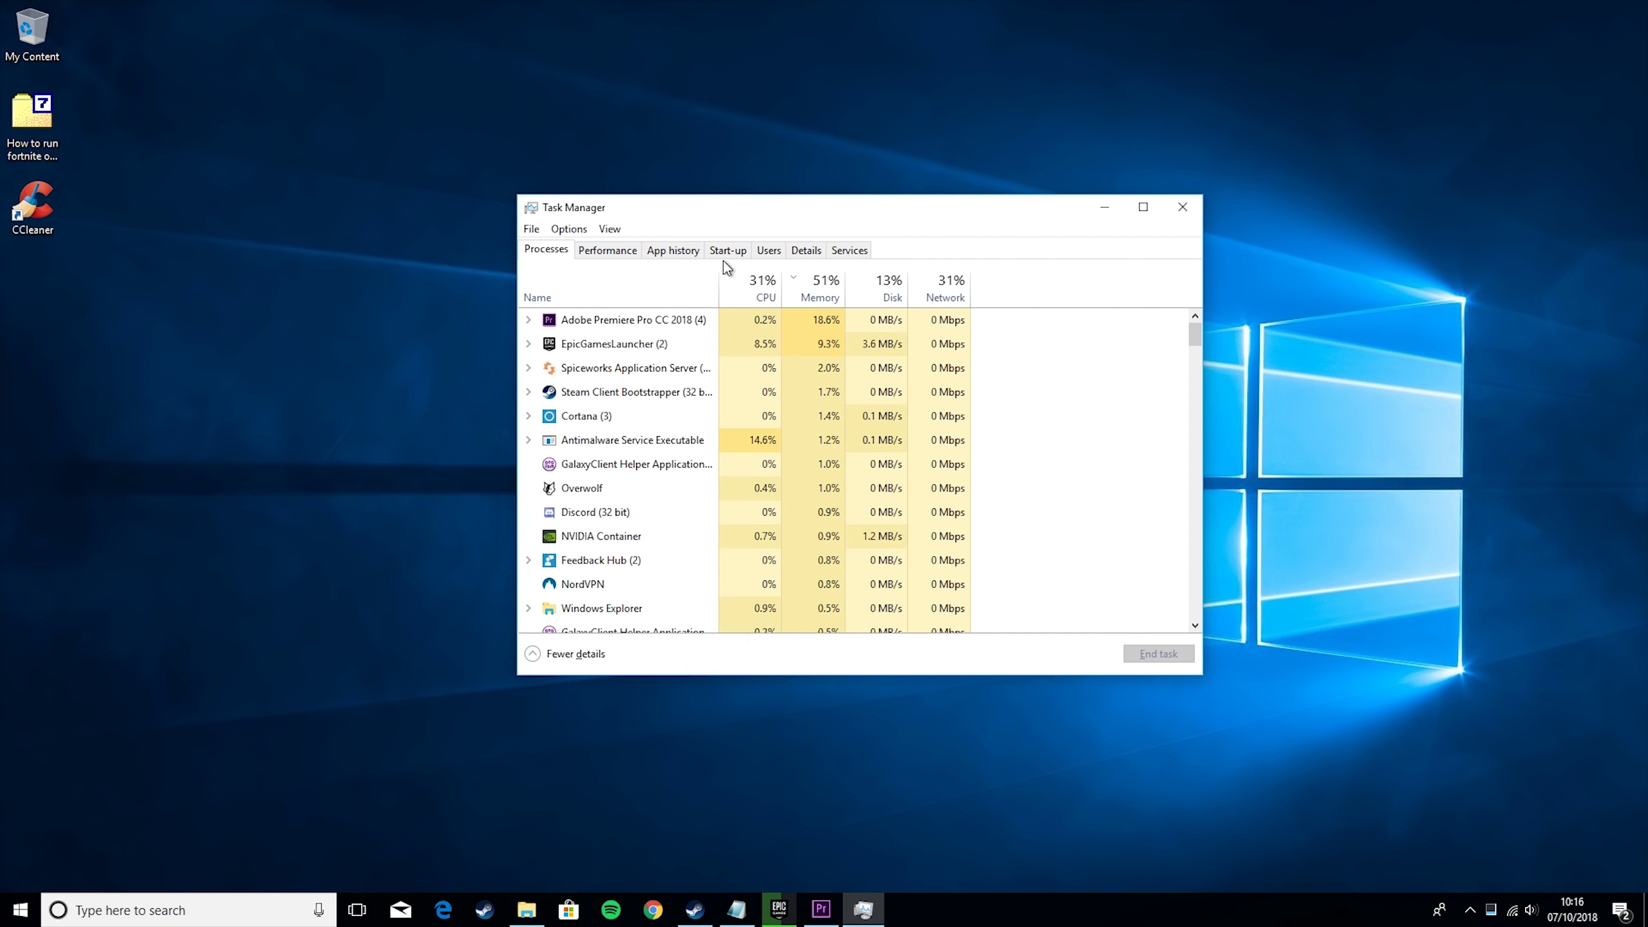
click(727, 253)
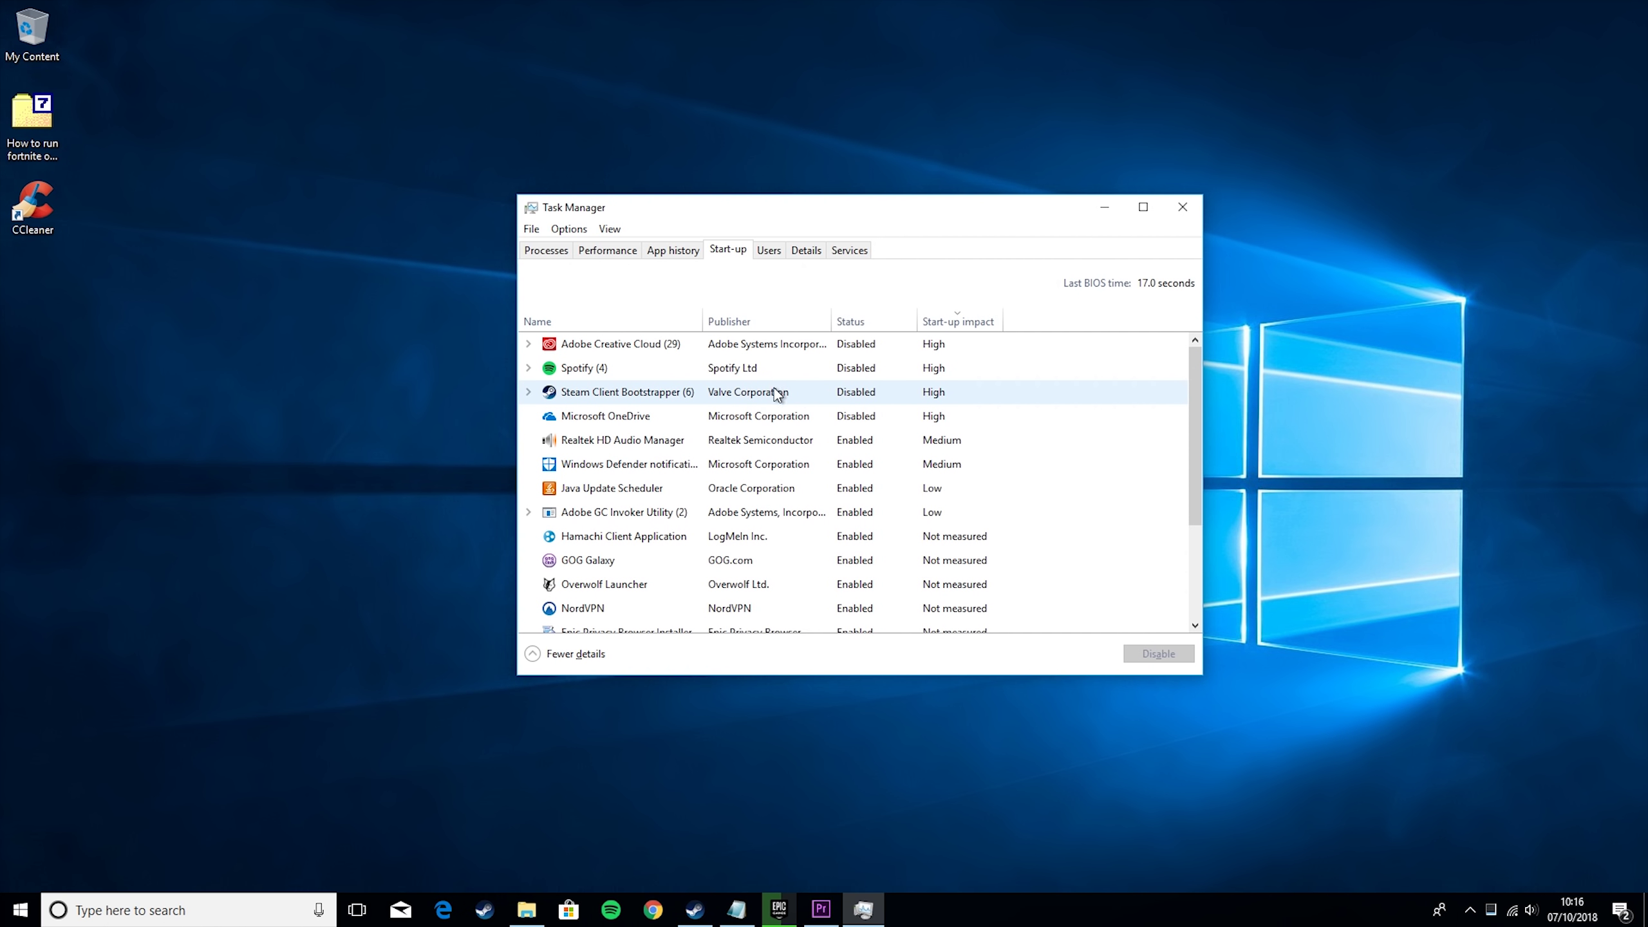
Disable Twitch and GOG Galaxy from launching at start-up
scroll(777, 394, down, 3)
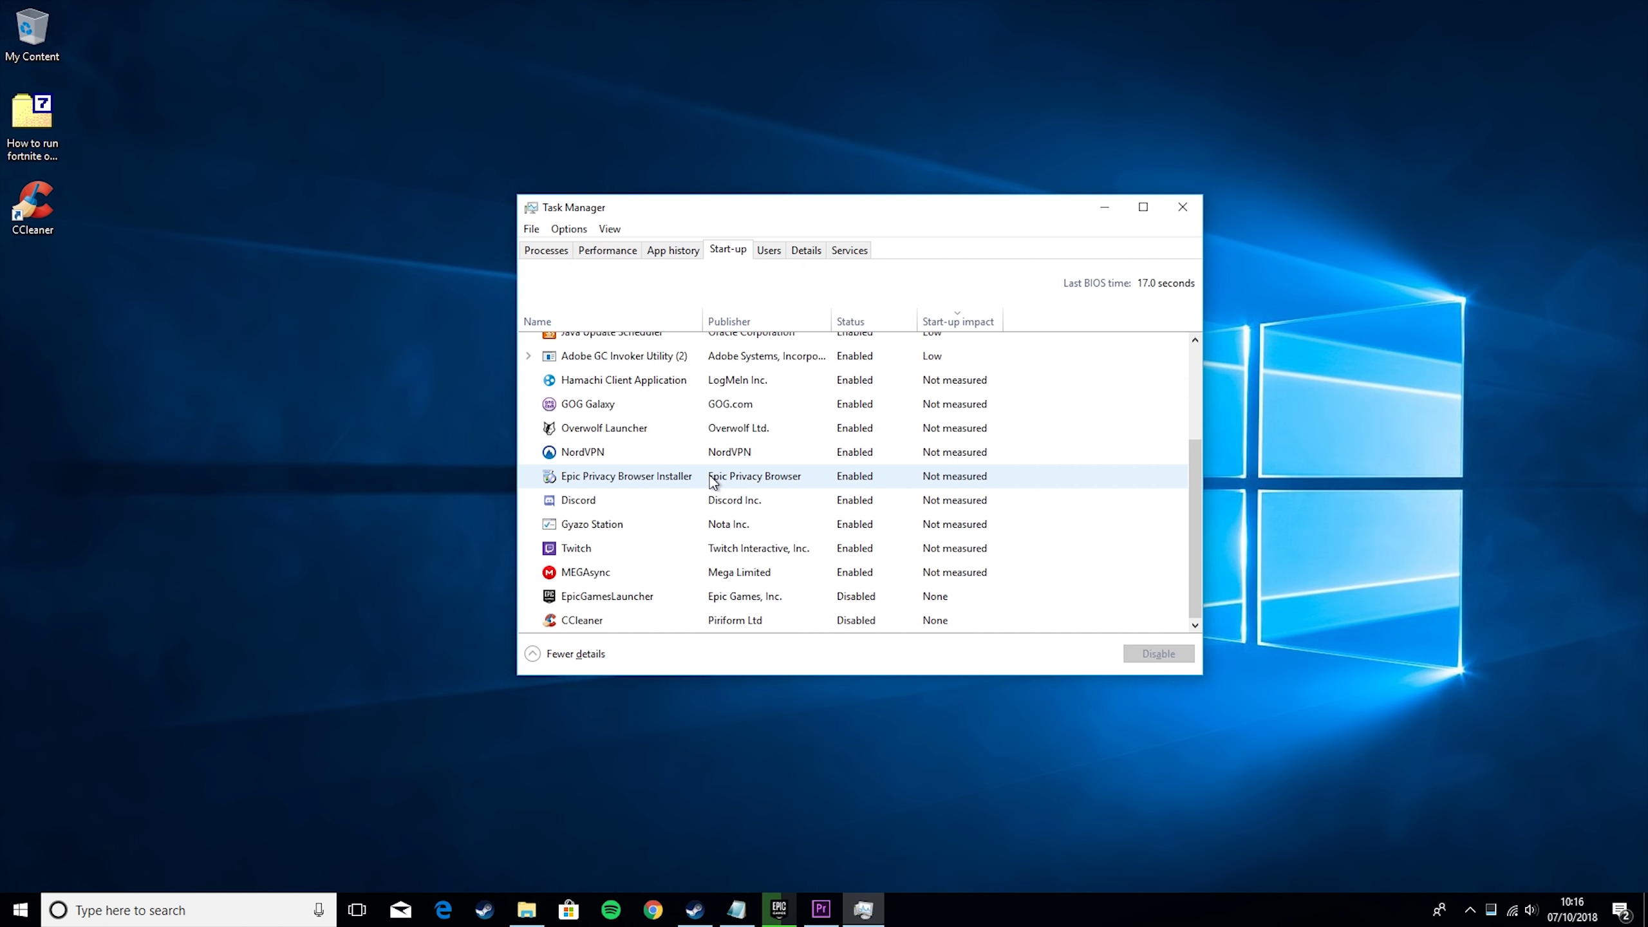
click(604, 550)
right_click(604, 550)
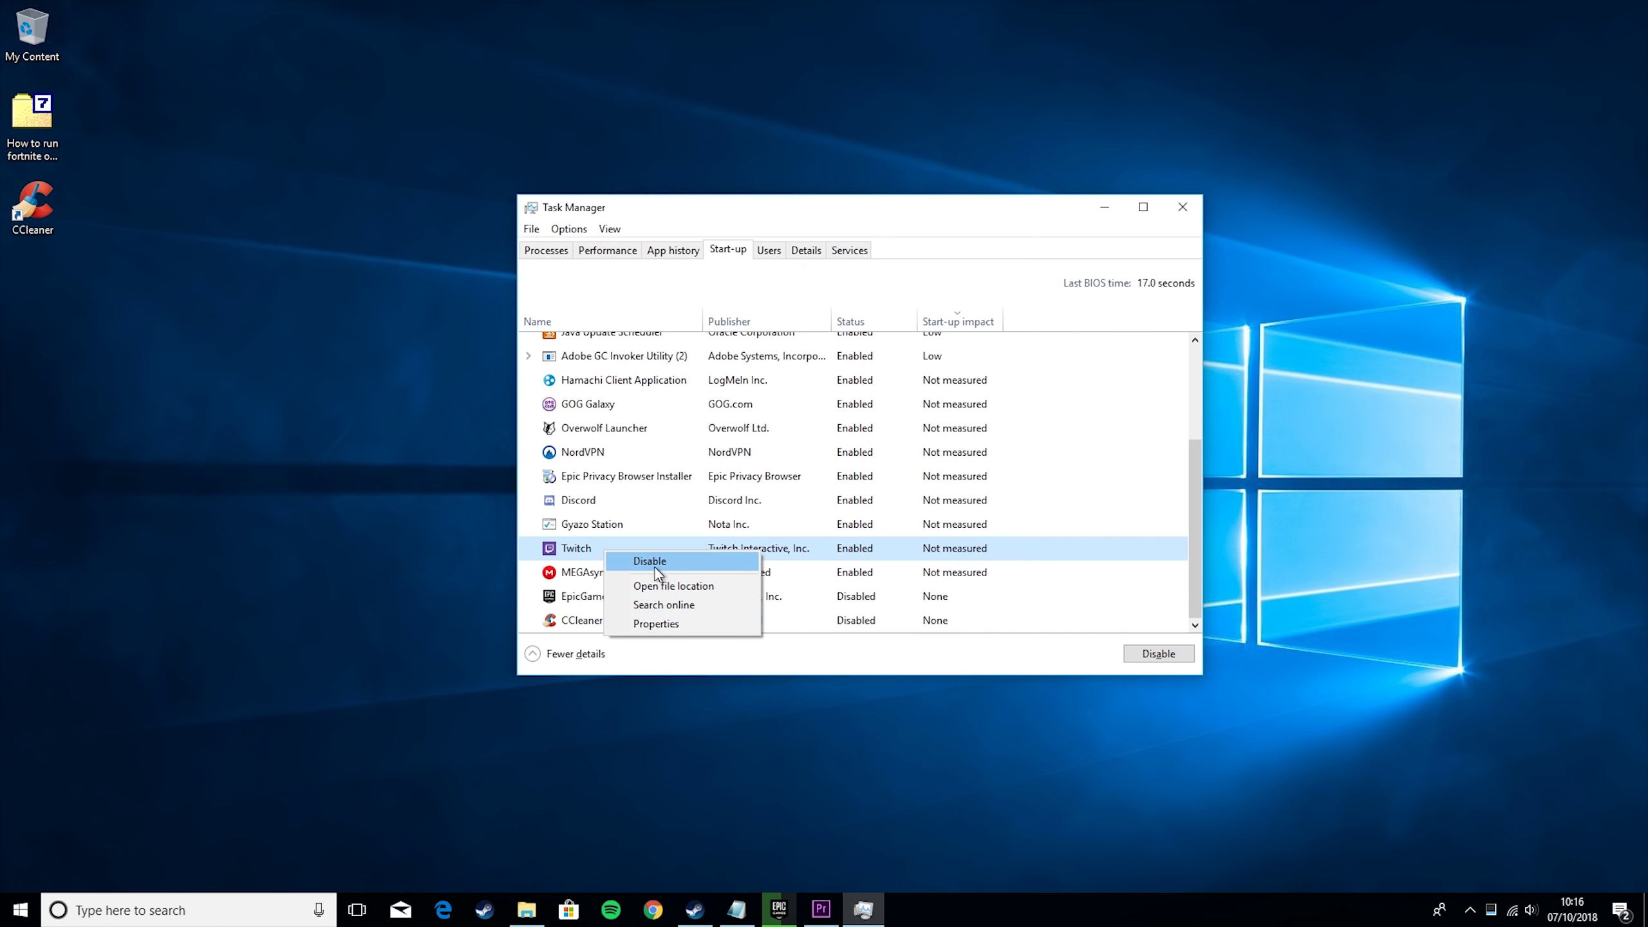
click(654, 562)
click(587, 409)
right_click(587, 409)
click(643, 422)
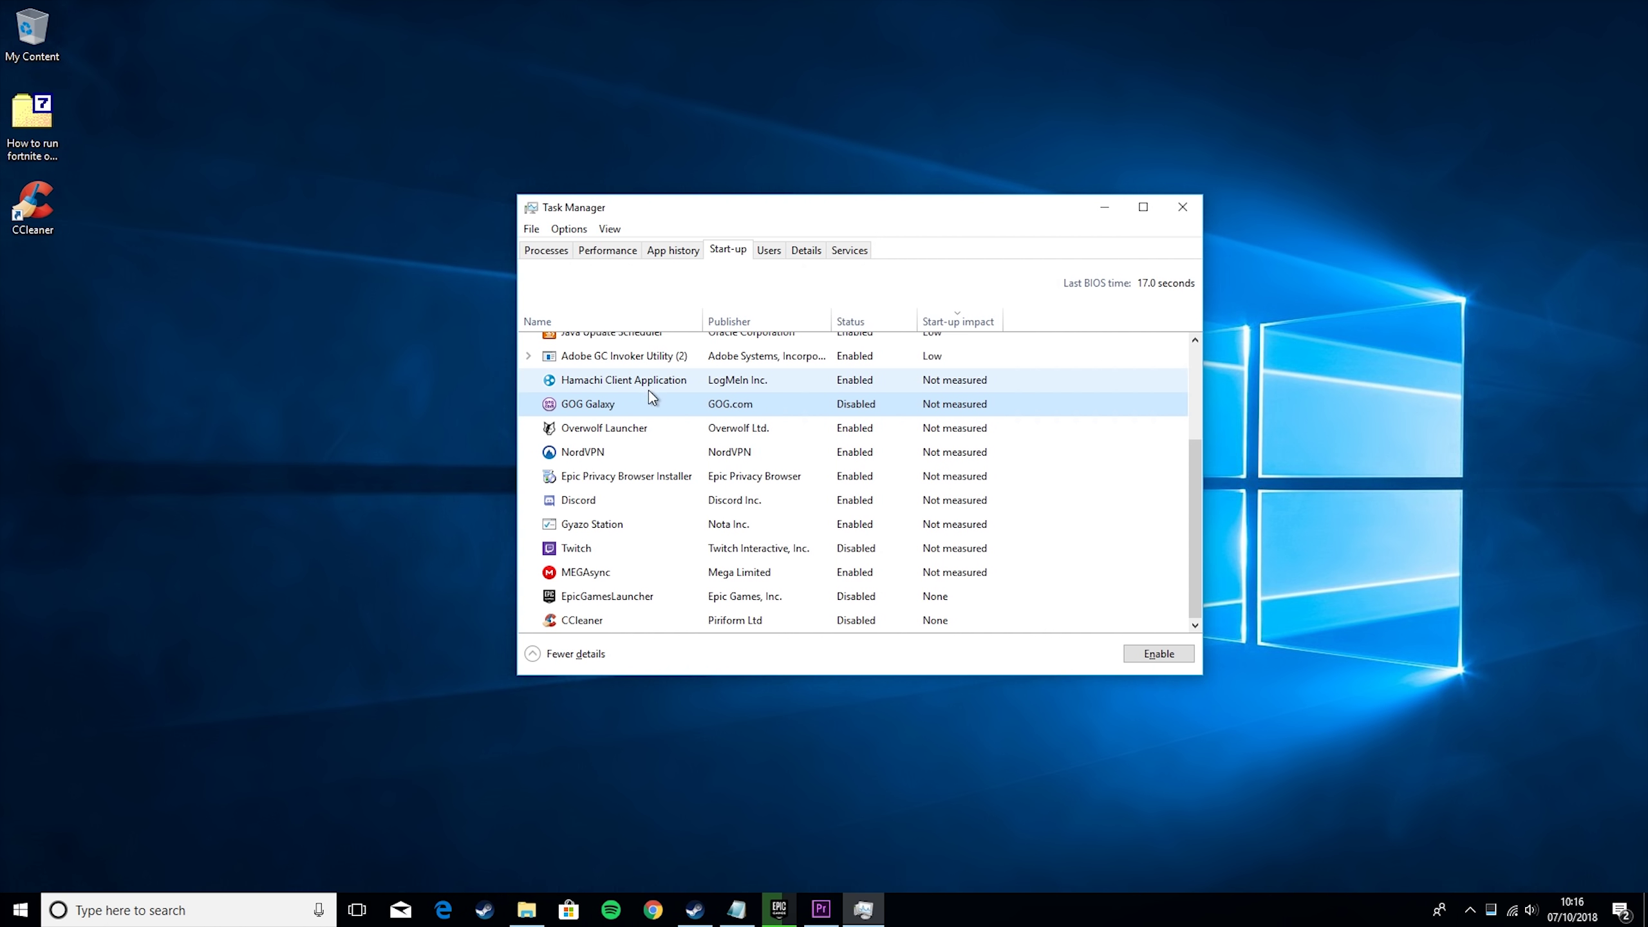
Recheck the GOG Galaxy and Spotify entries, leaving both disabled, then close Task Manager
right_click(652, 401)
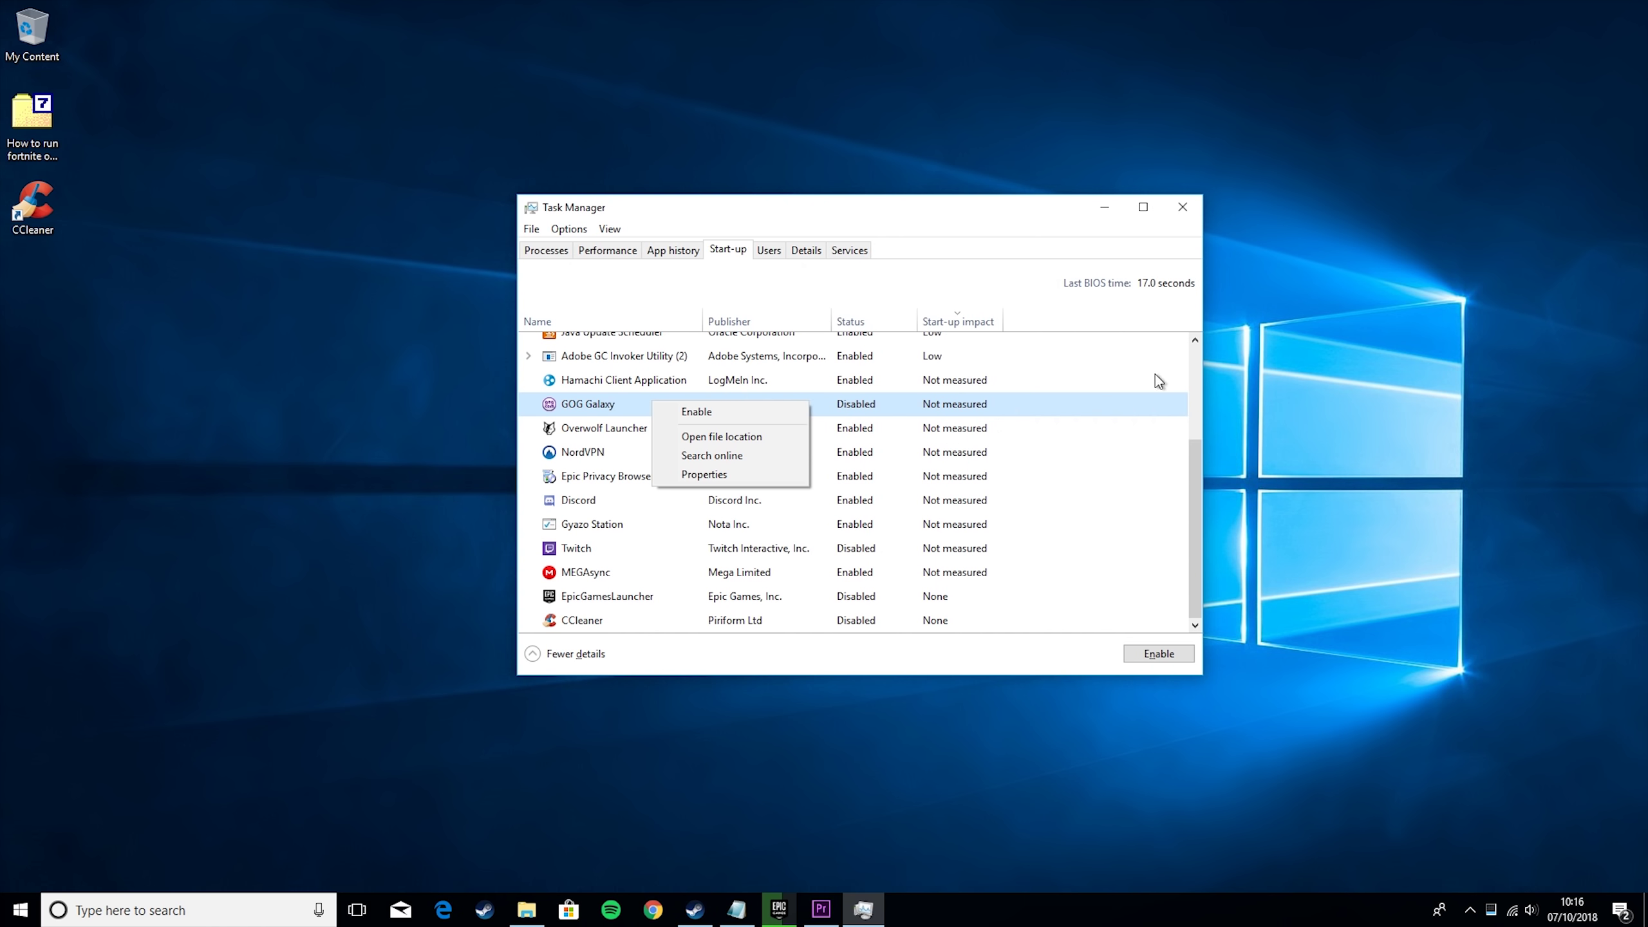
click(1103, 361)
scroll(1051, 409, up, 2)
scroll(999, 449, up, 2)
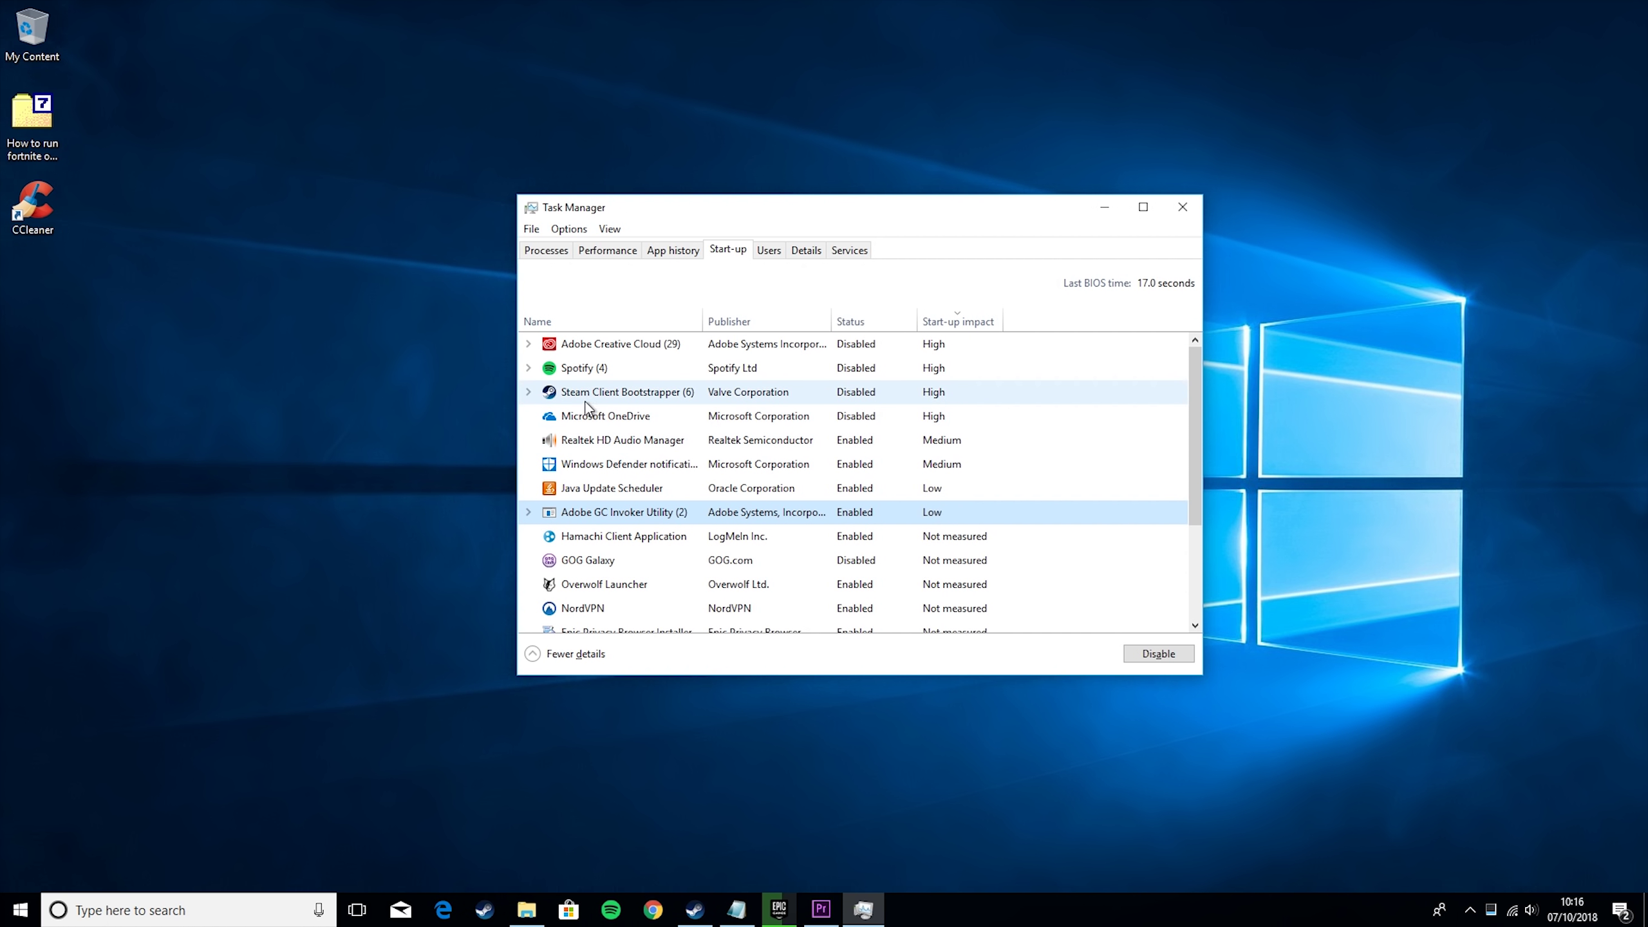
right_click(600, 375)
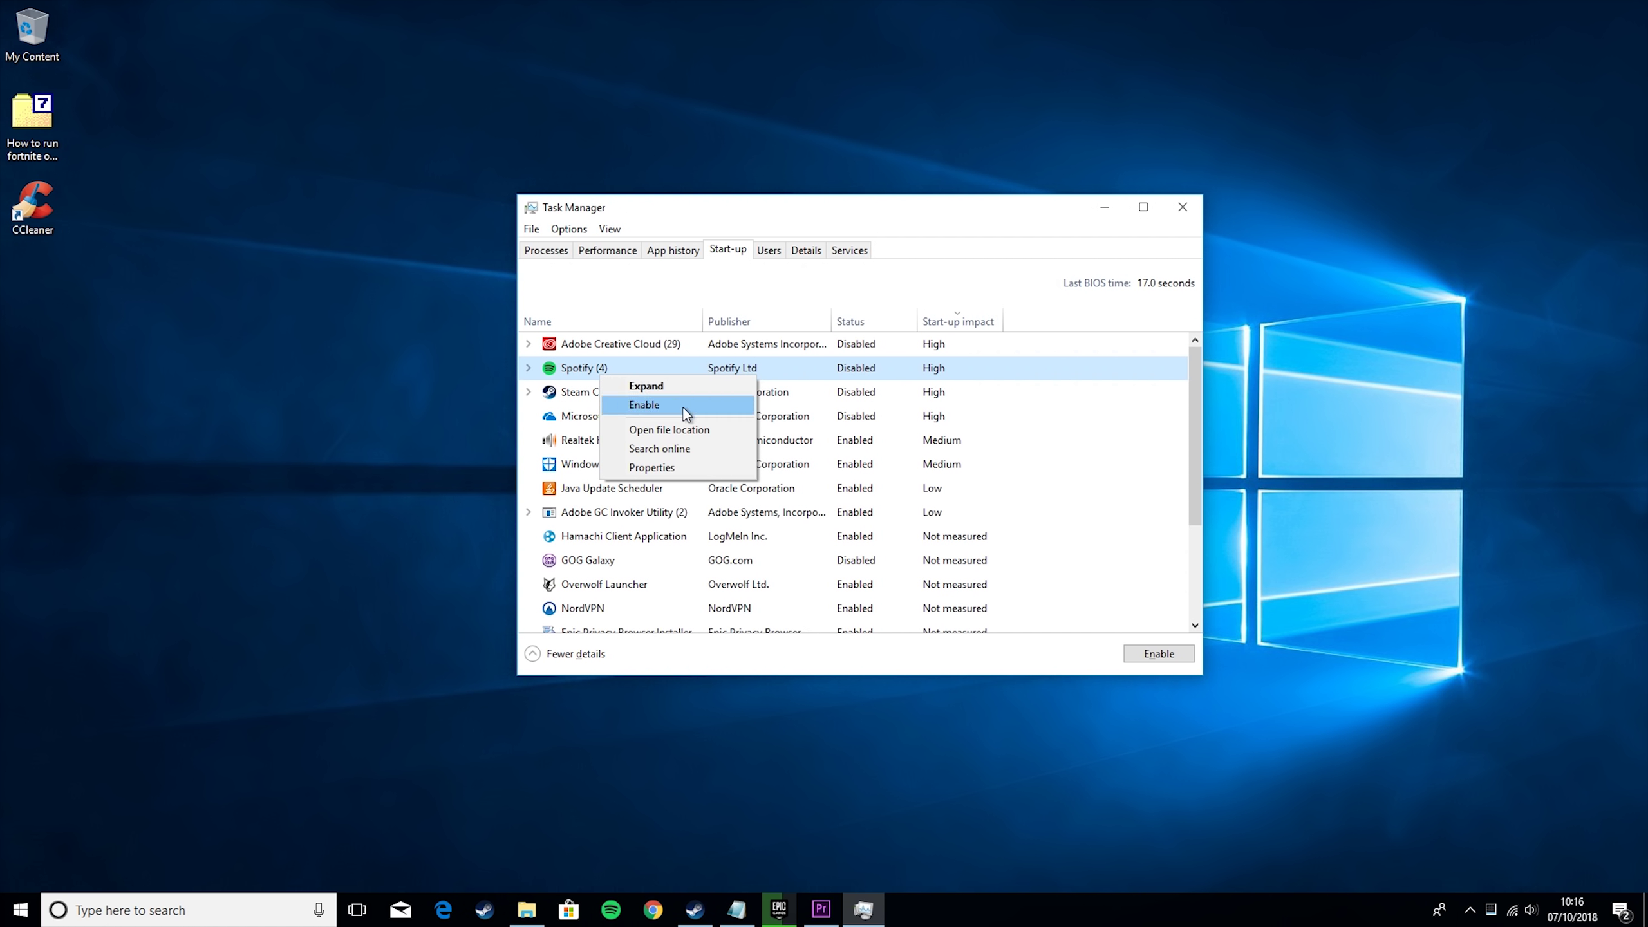
click(1087, 398)
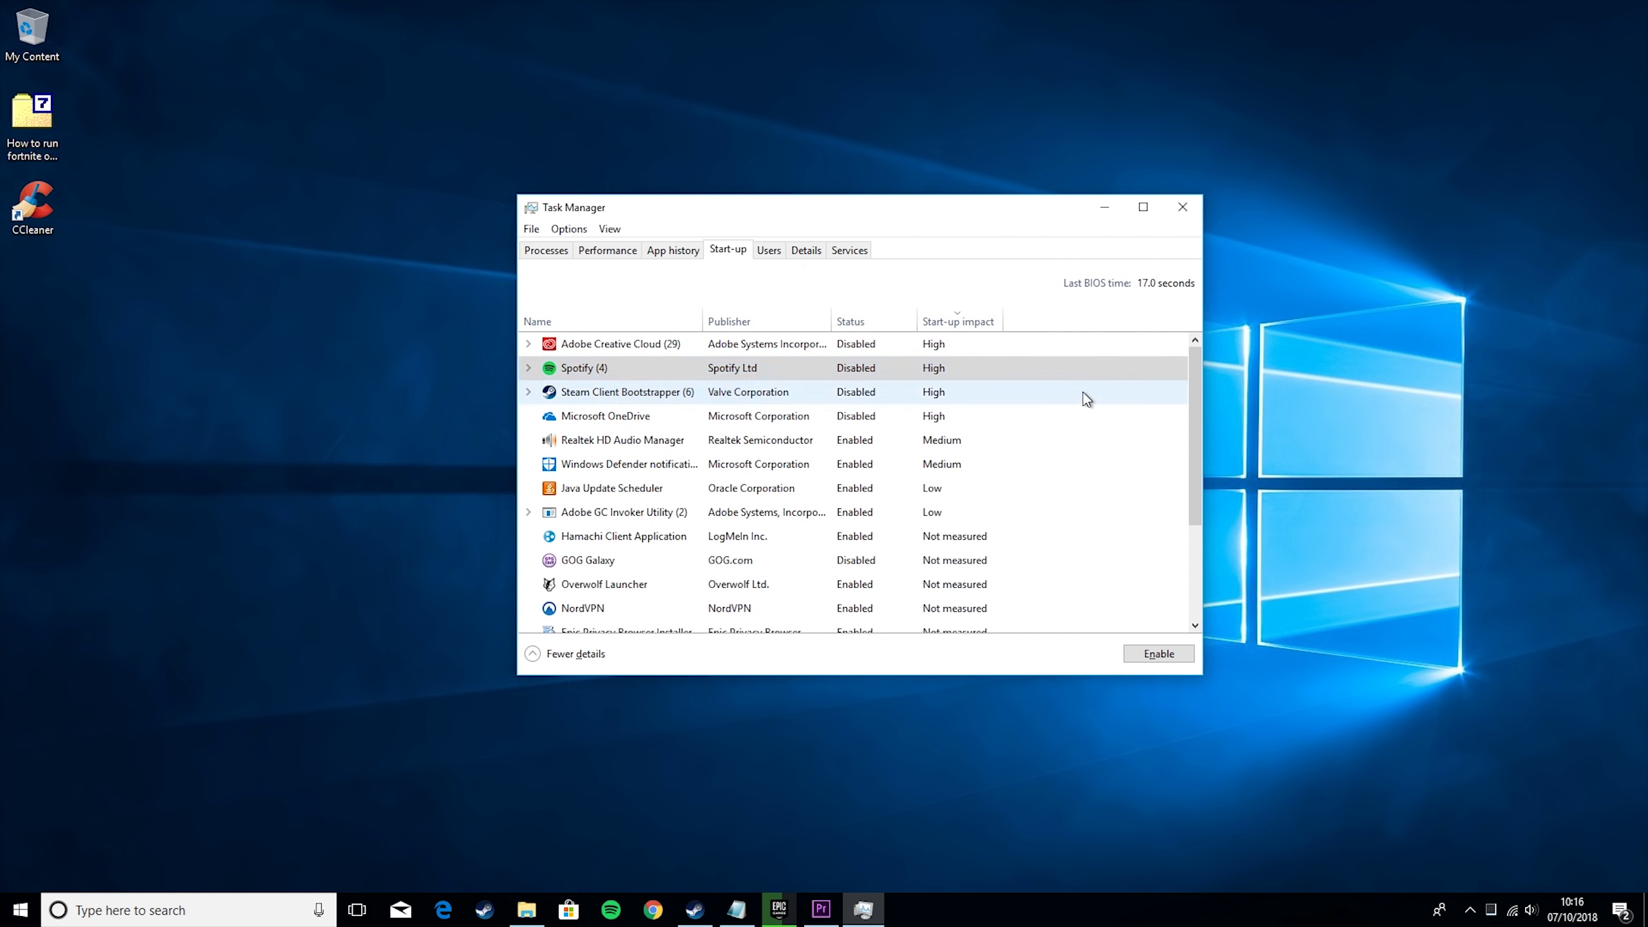
click(1182, 207)
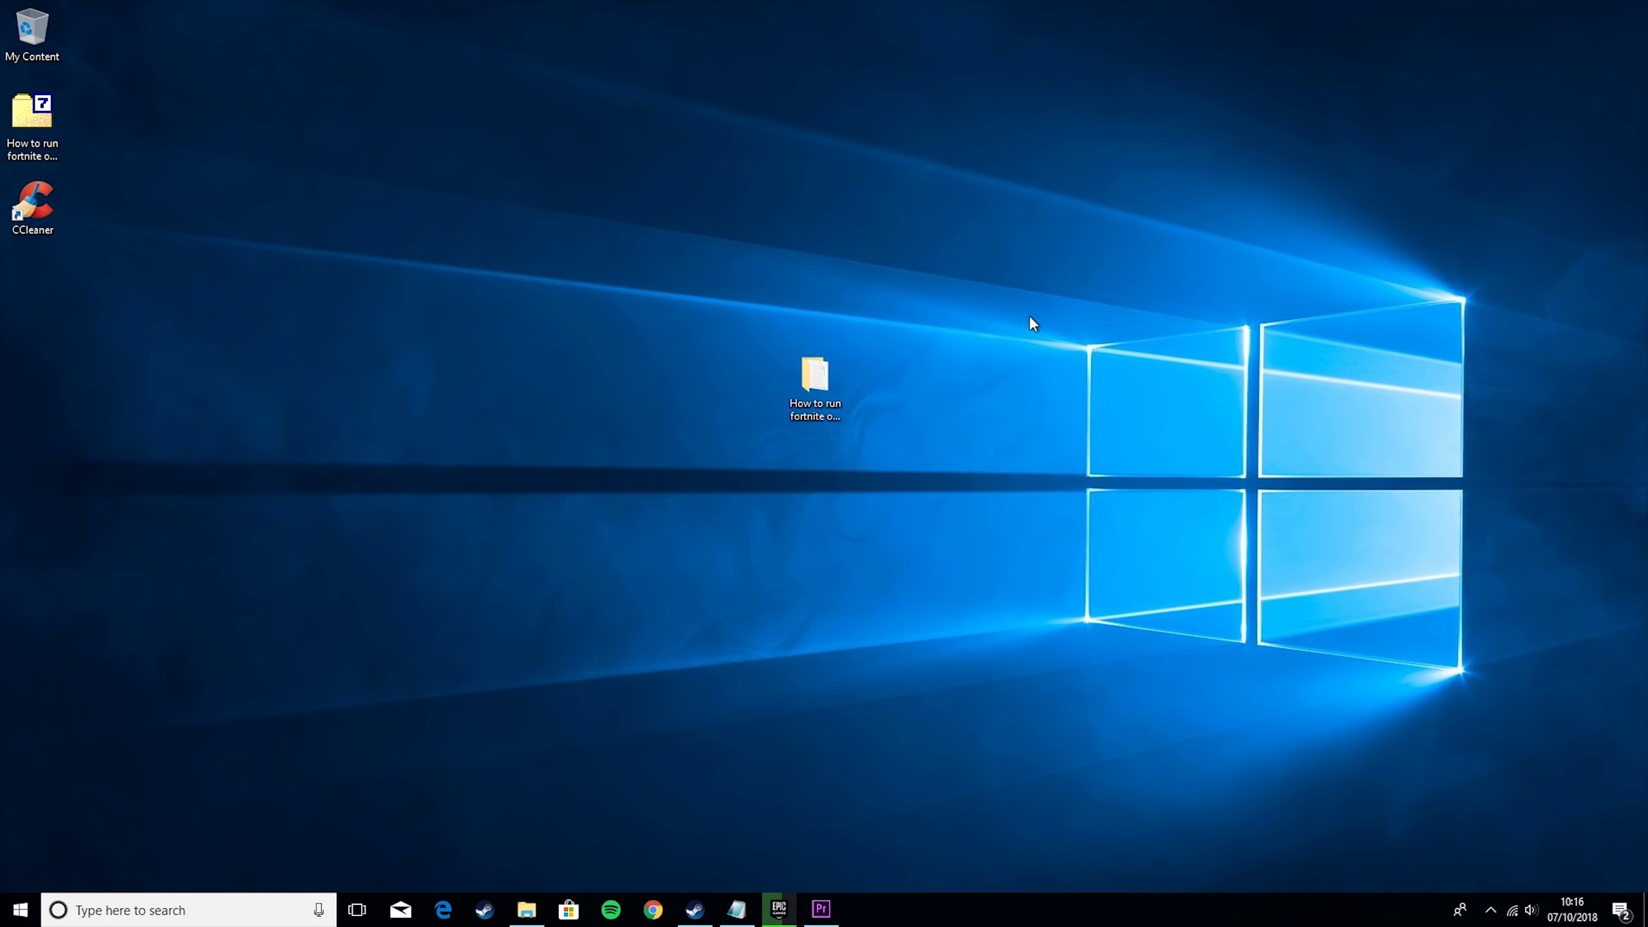
View the Epic Games Launcher Unreal Engine library with 4.20.3 installing, then minimise it
click(779, 909)
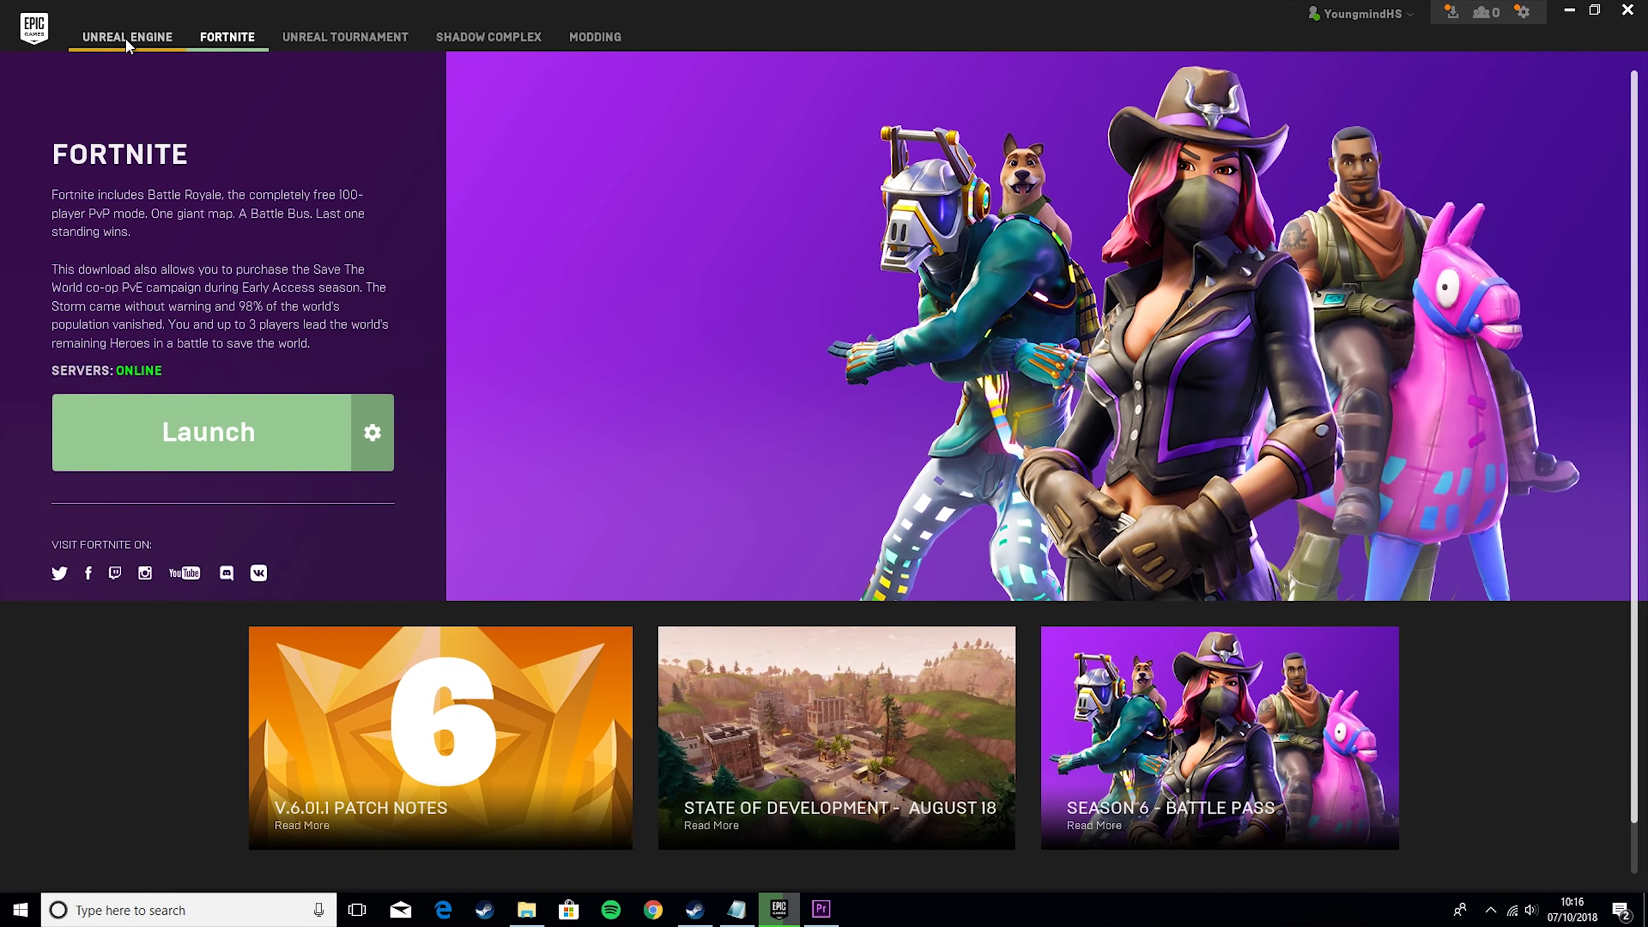
click(128, 39)
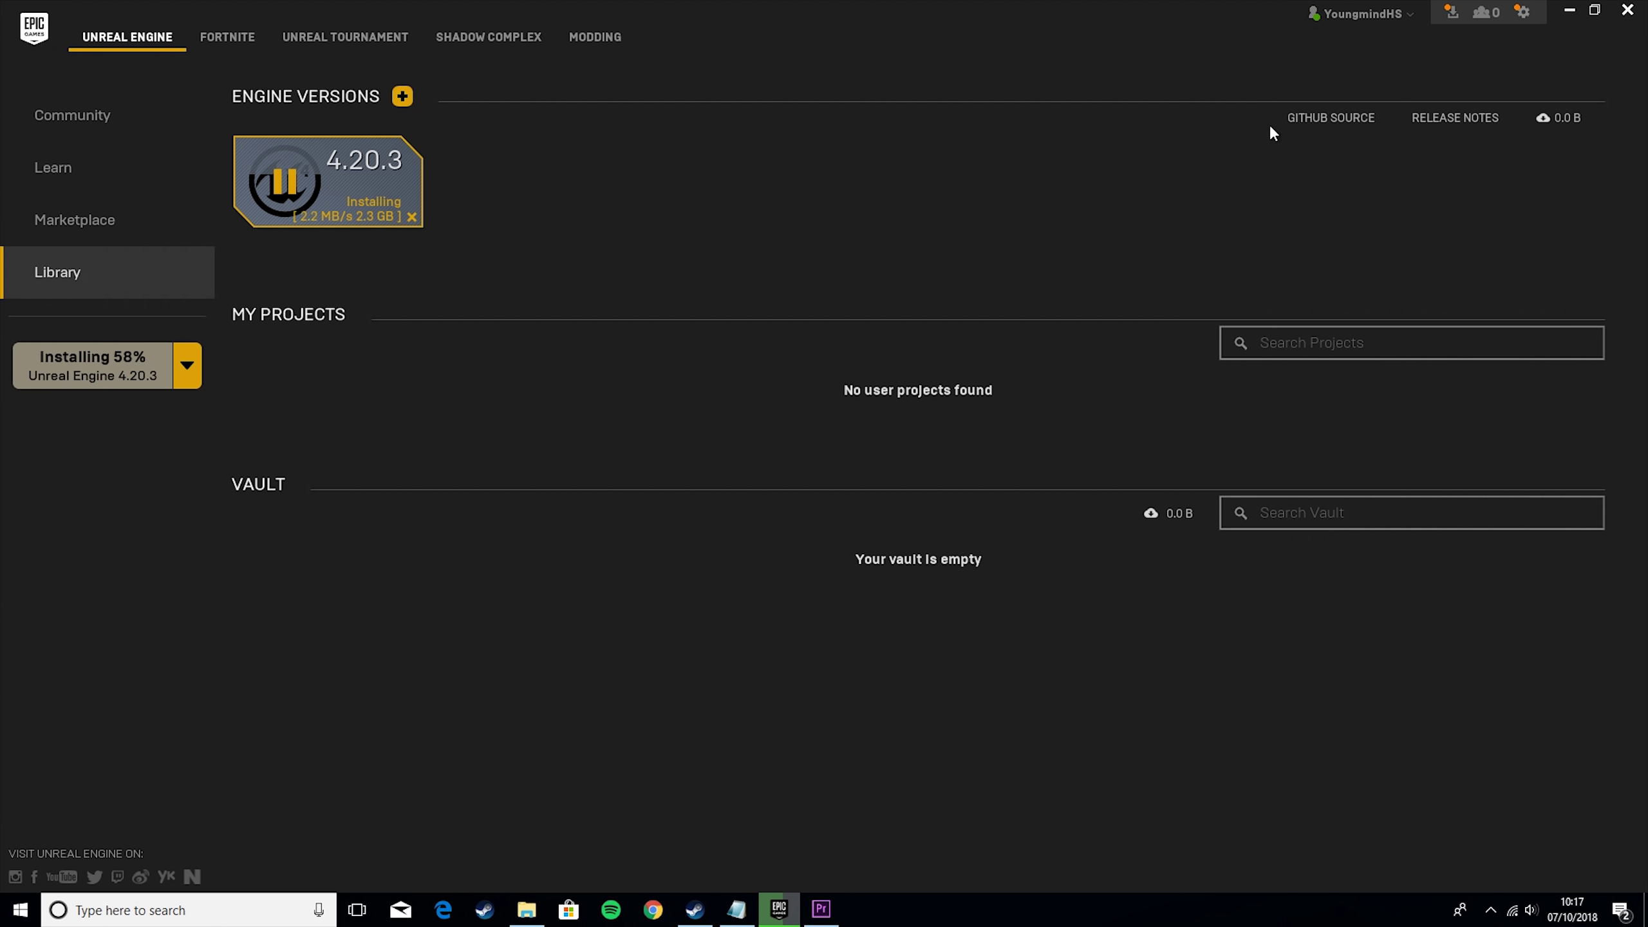
click(1570, 11)
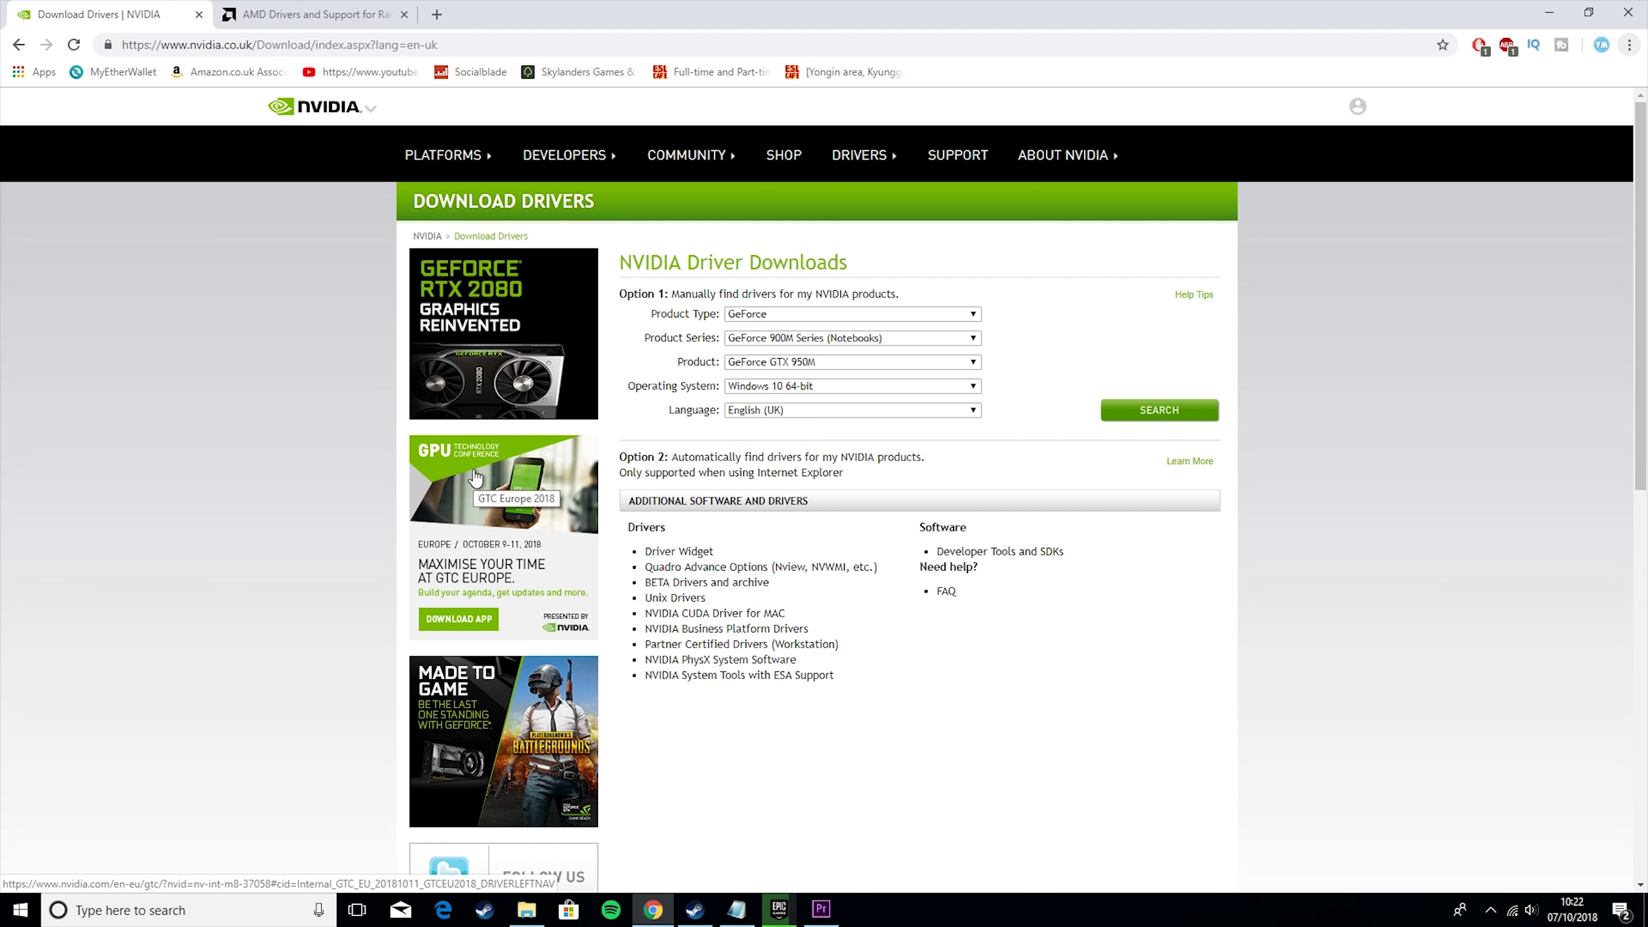
Run dxdiag and view its Display tab showing the NVIDIA GeForce GTX 1060 6GB
click(164, 912)
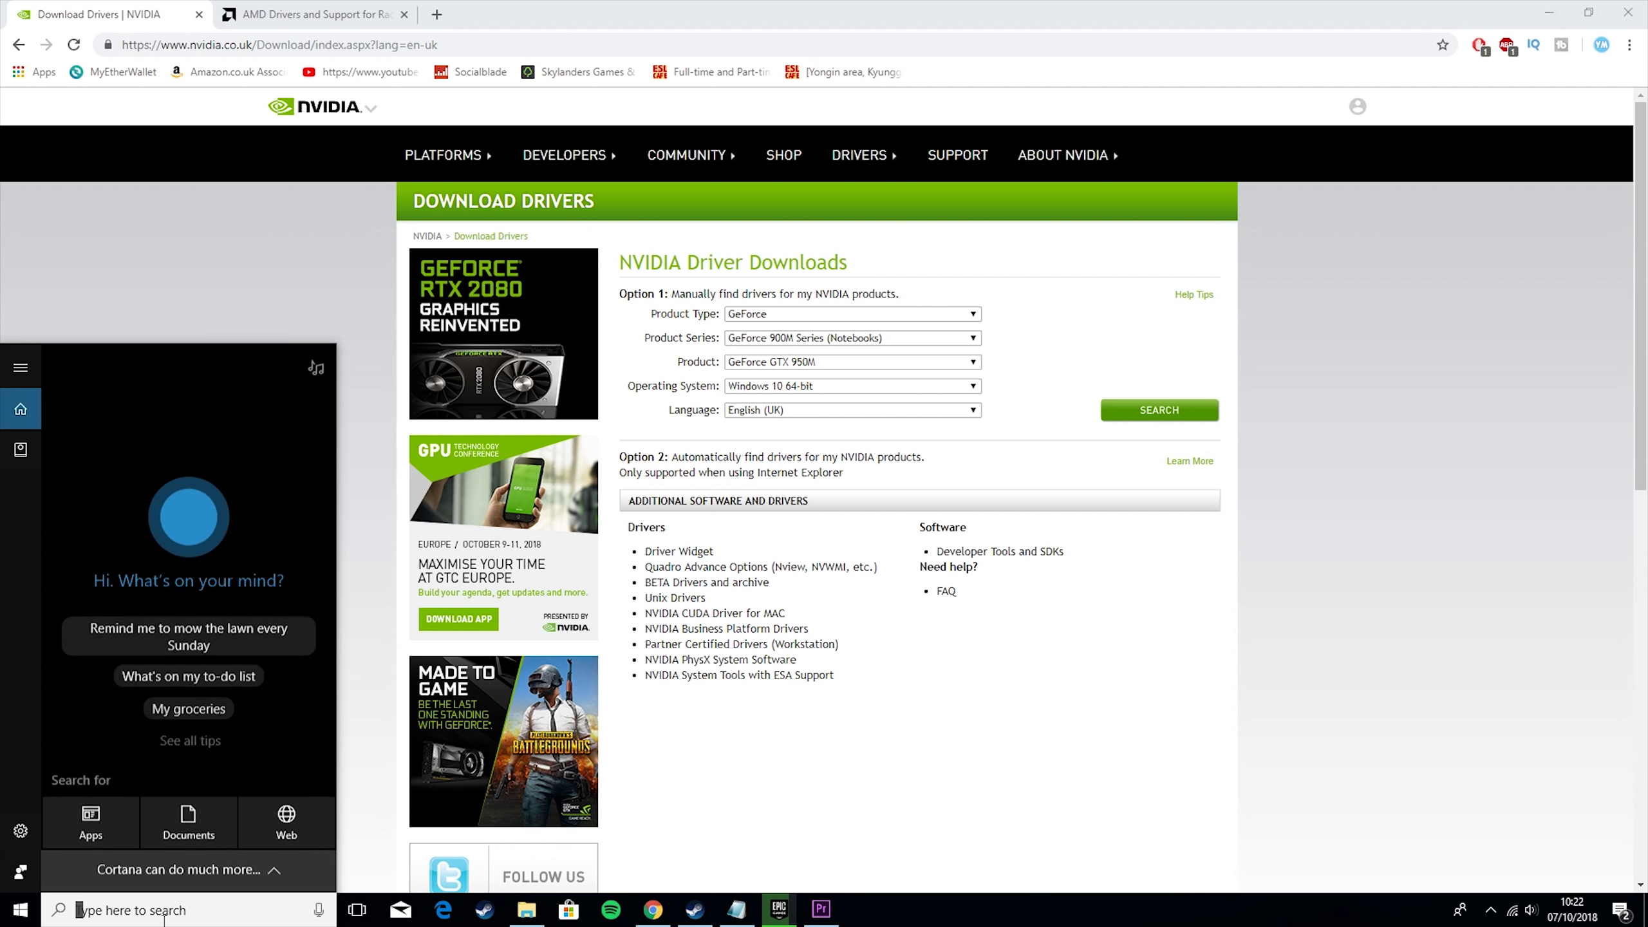
text(run)
key(Return)
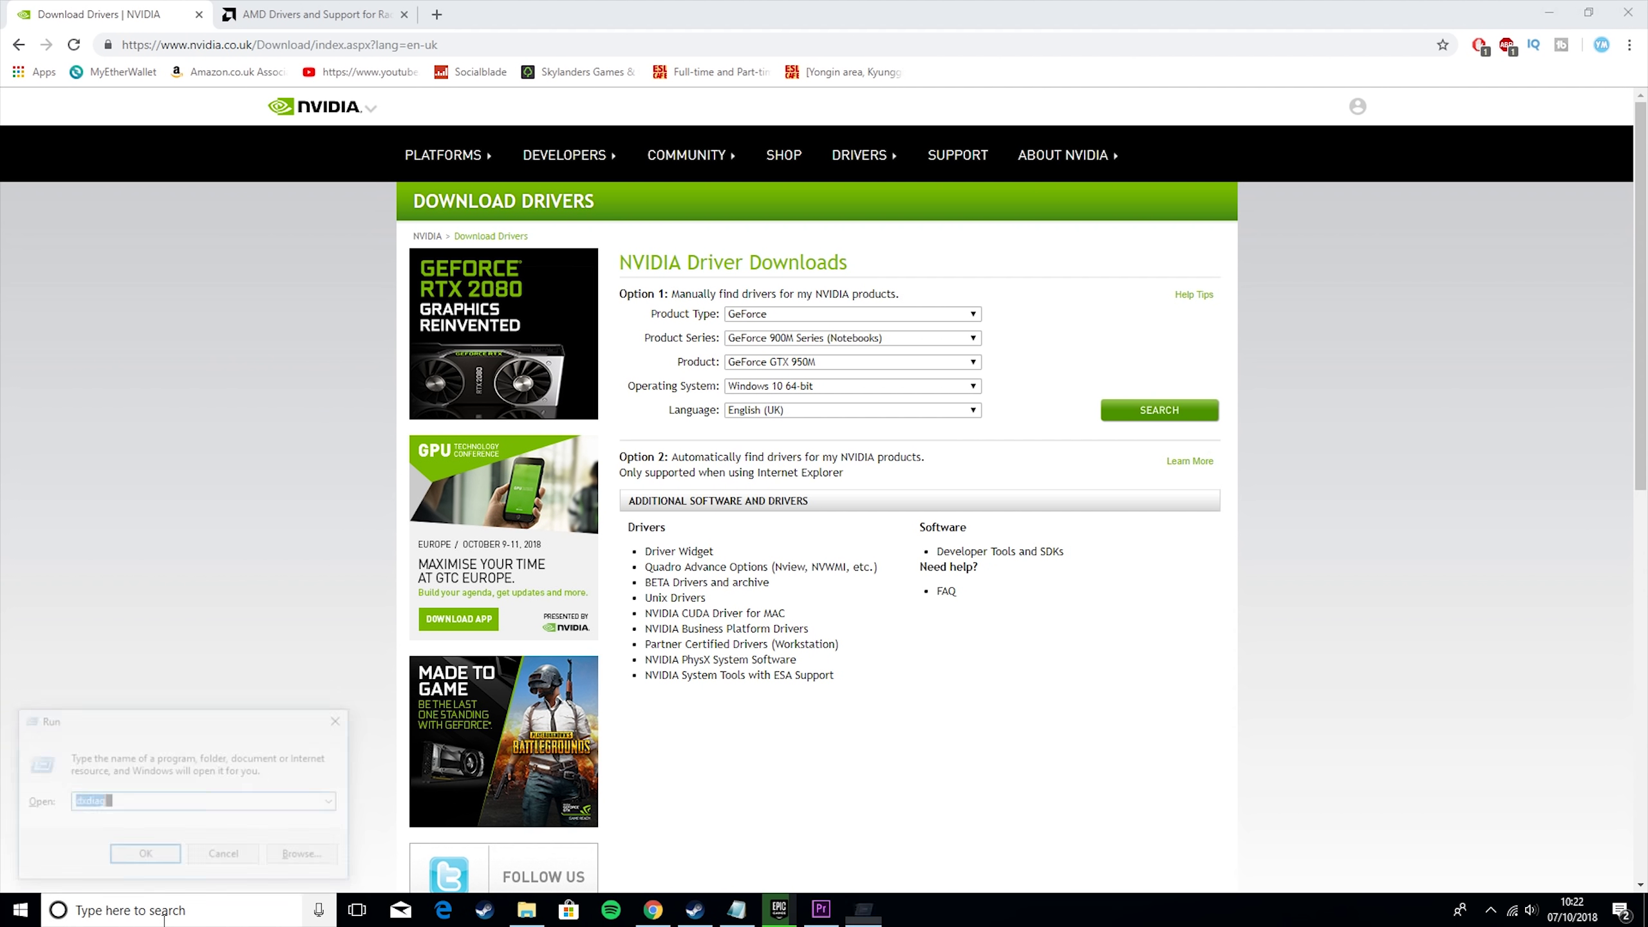
text(dxdiag)
key(Return)
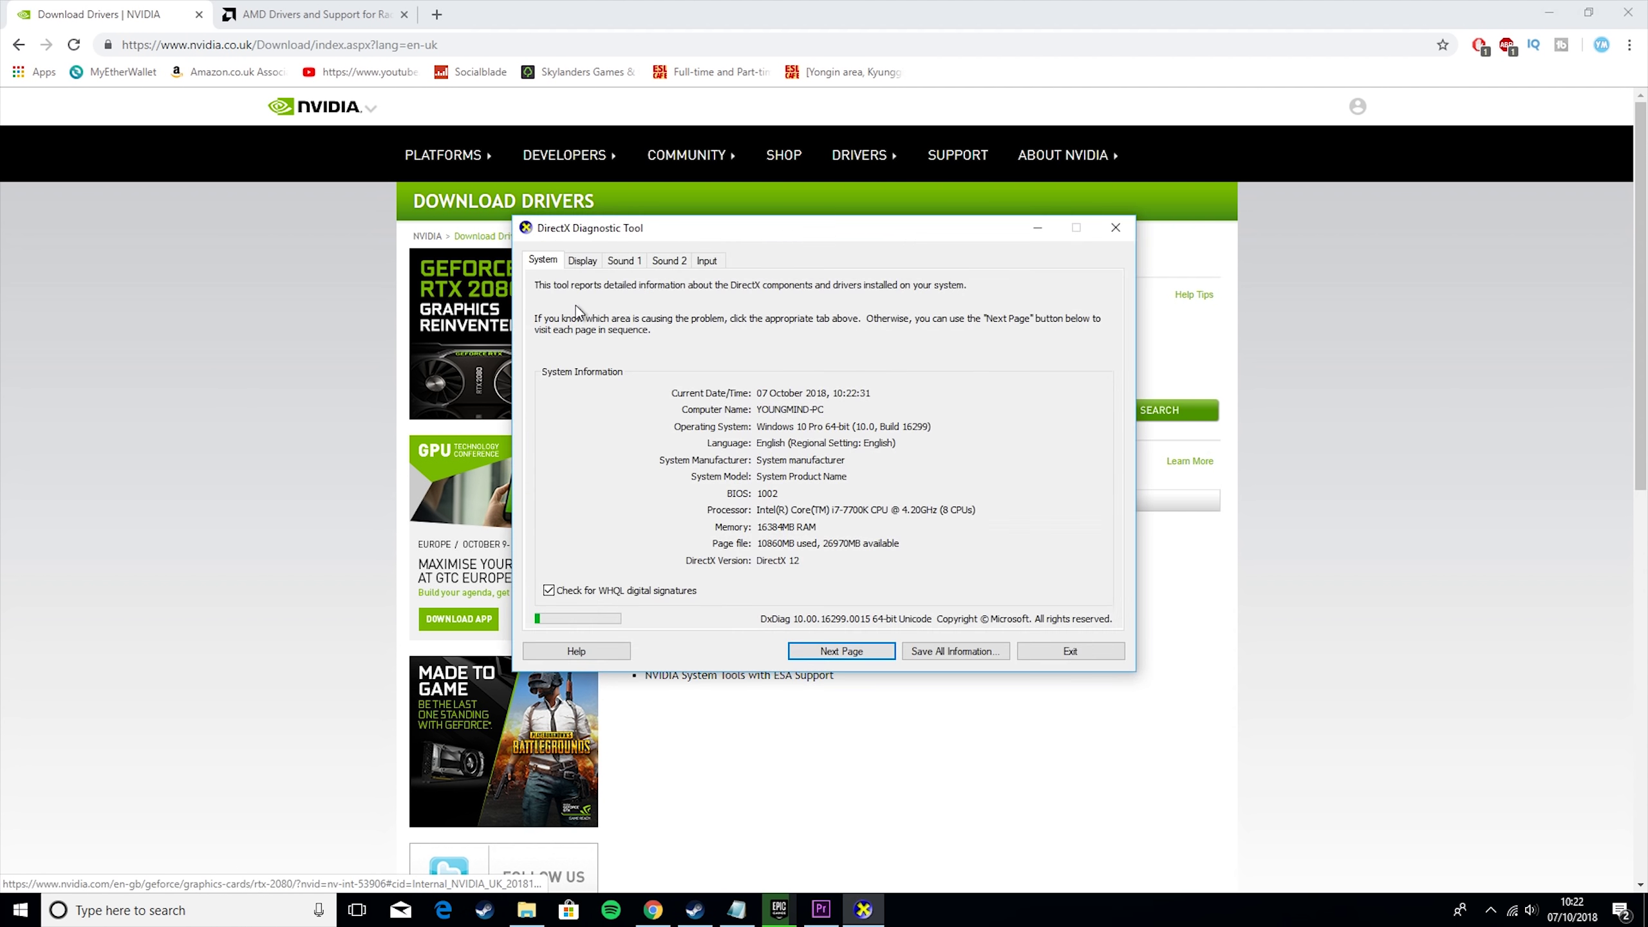
click(583, 259)
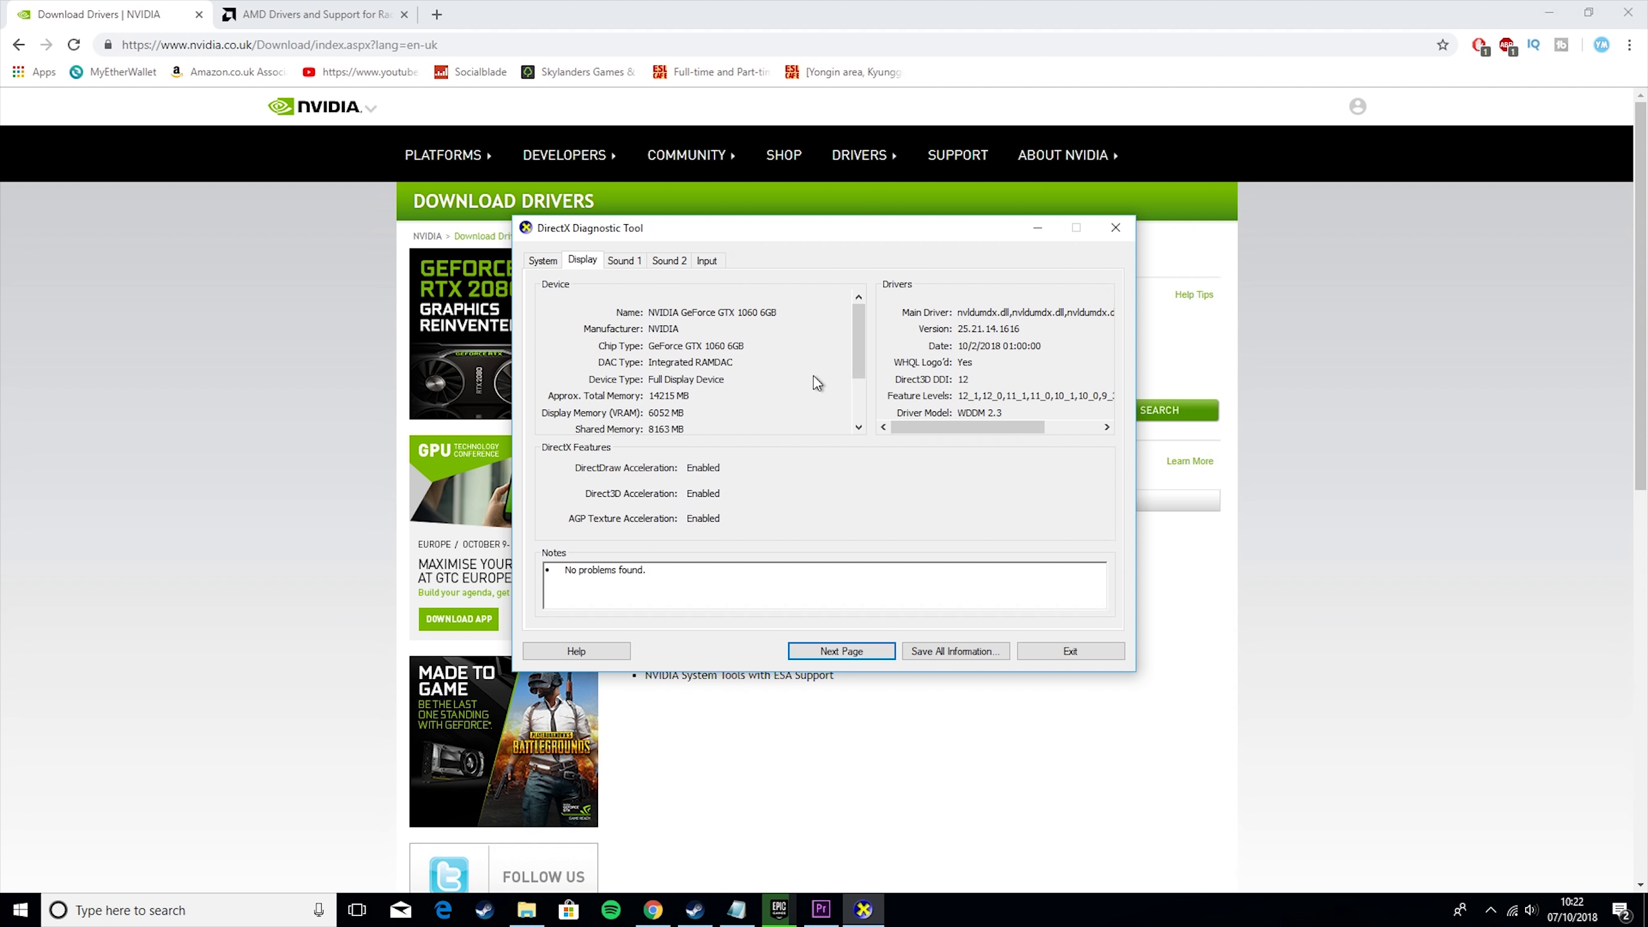
Close dxdiag and search NVIDIA drivers for GeForce 10 Series GTX 1060 on Windows 10 64-bit
click(1114, 228)
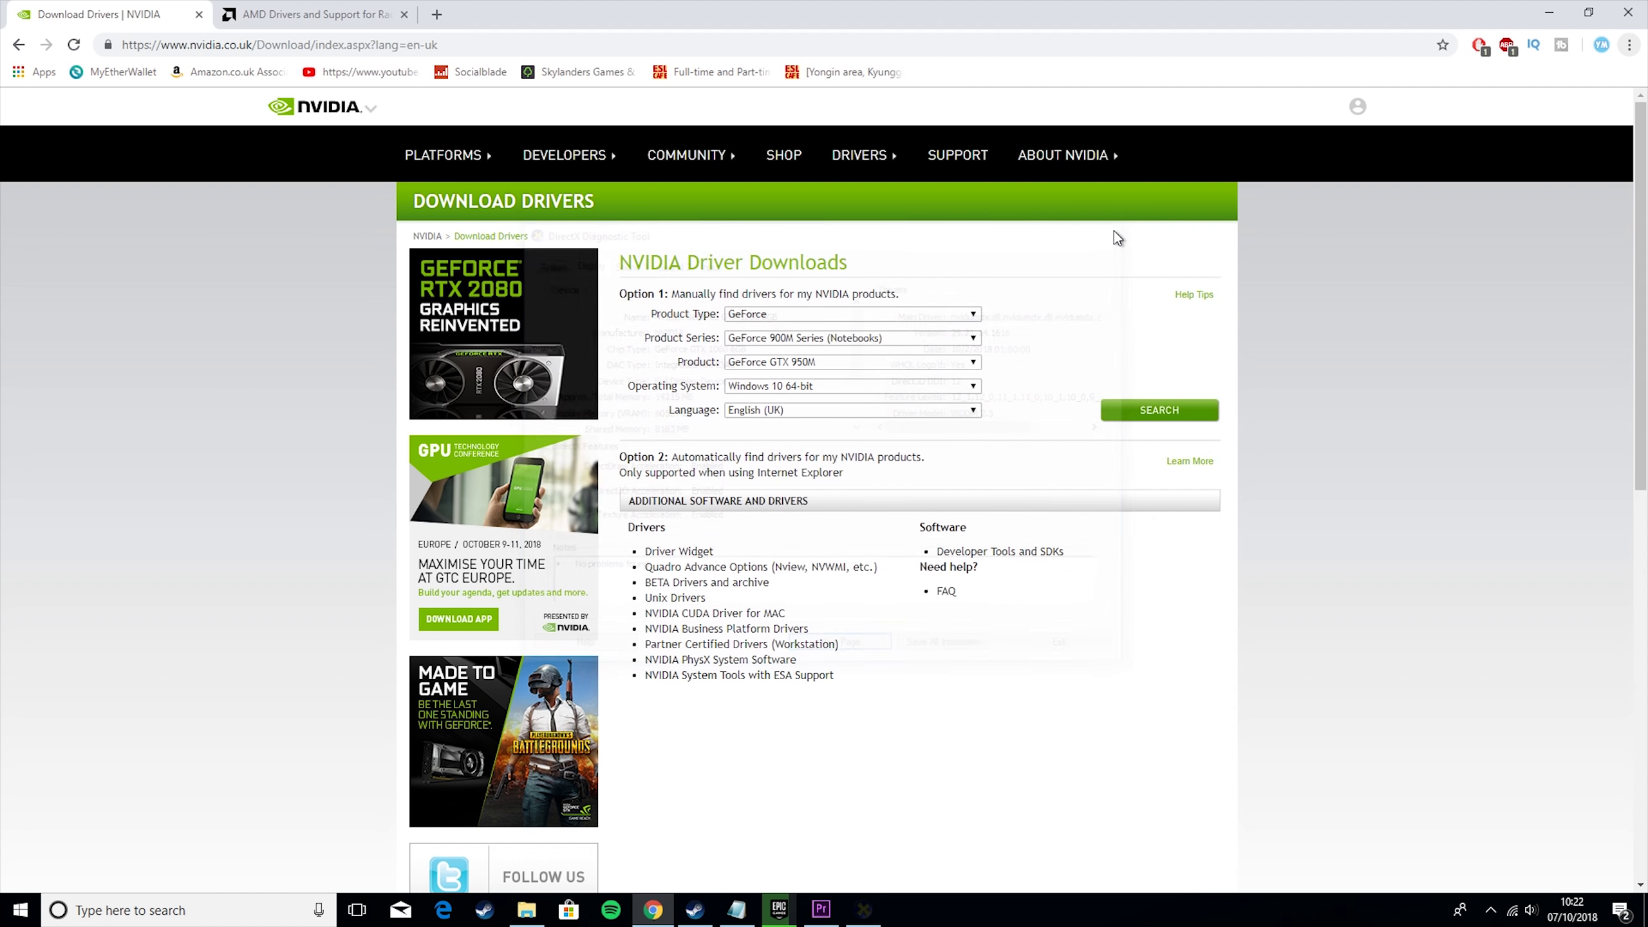
click(798, 314)
click(797, 311)
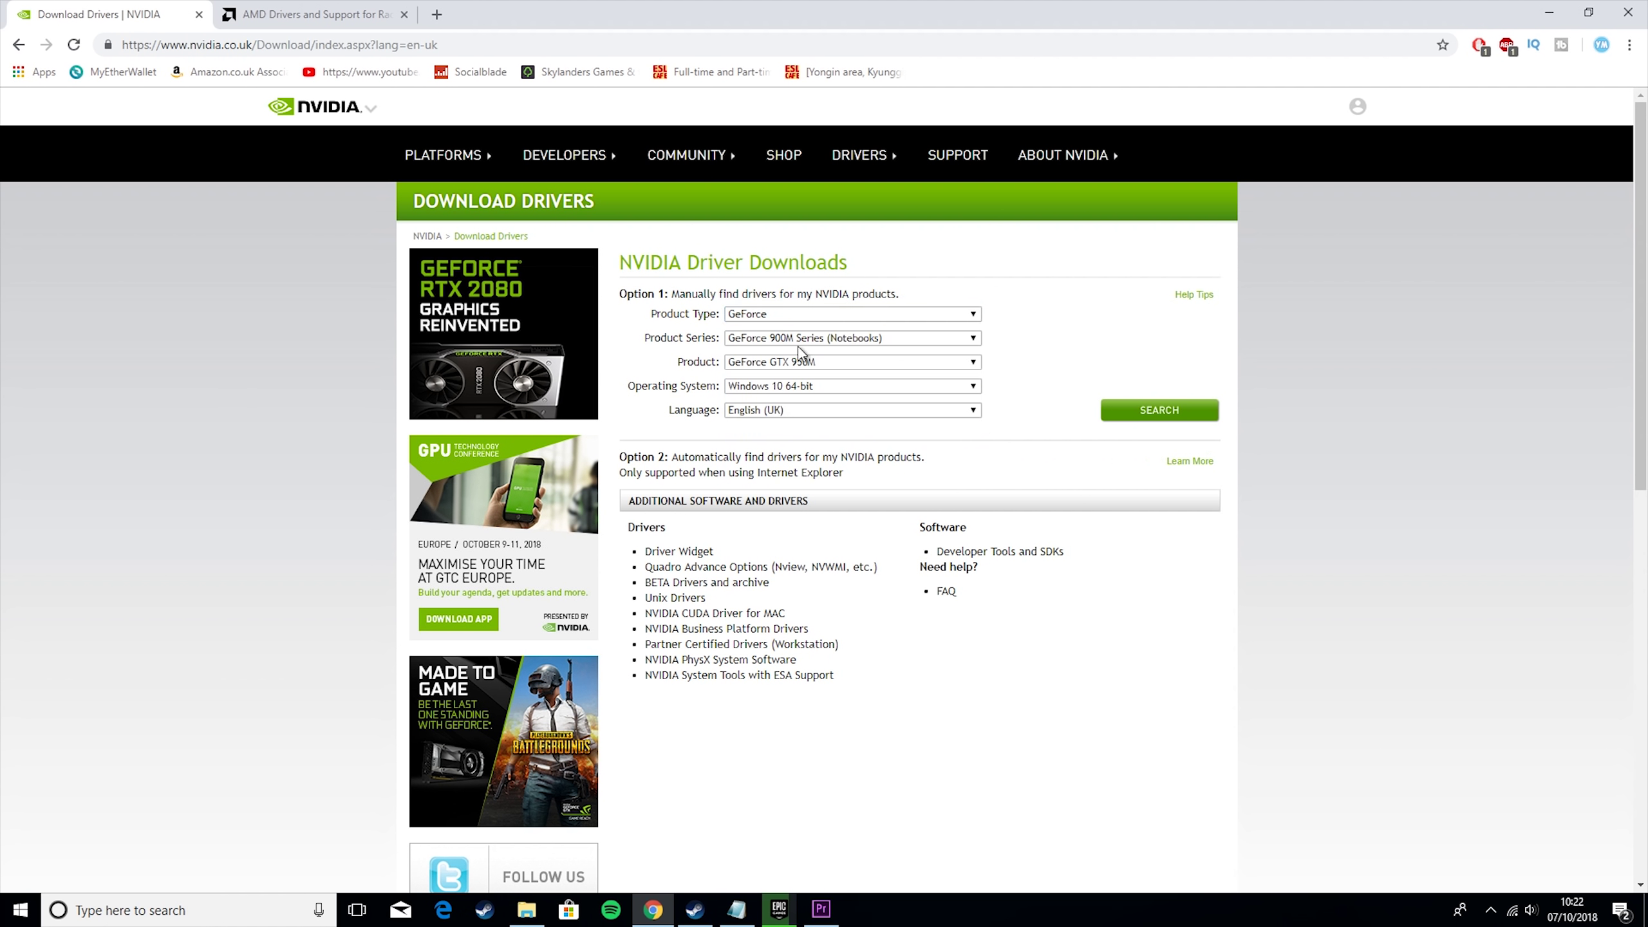
click(792, 340)
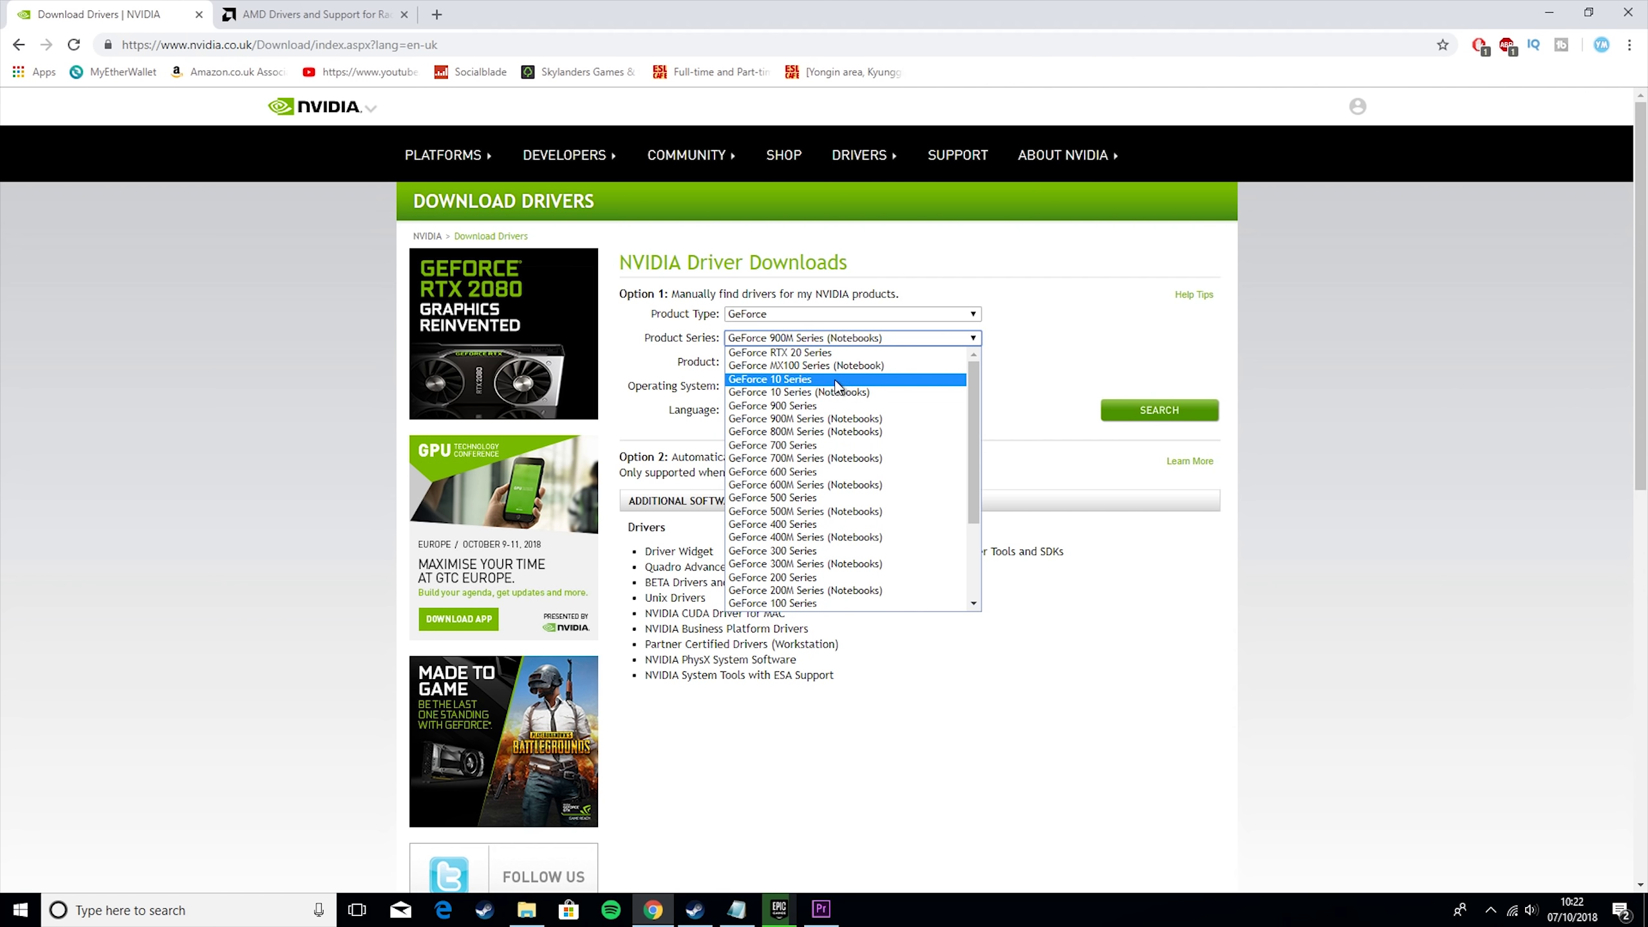
click(808, 379)
click(822, 364)
click(841, 431)
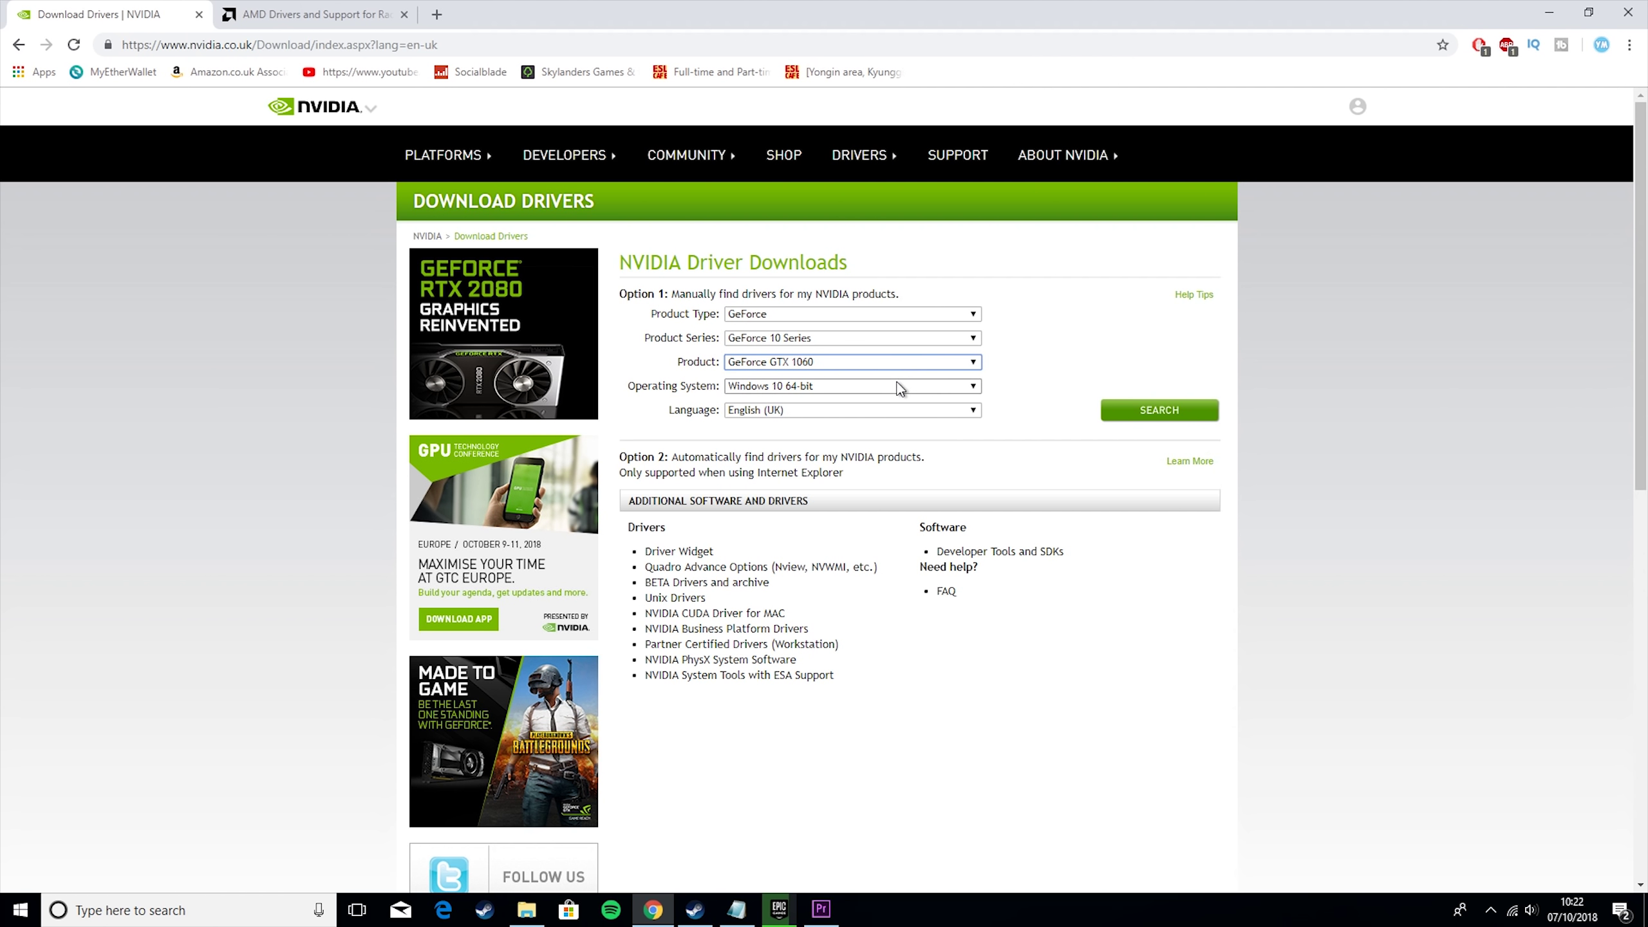
click(1154, 410)
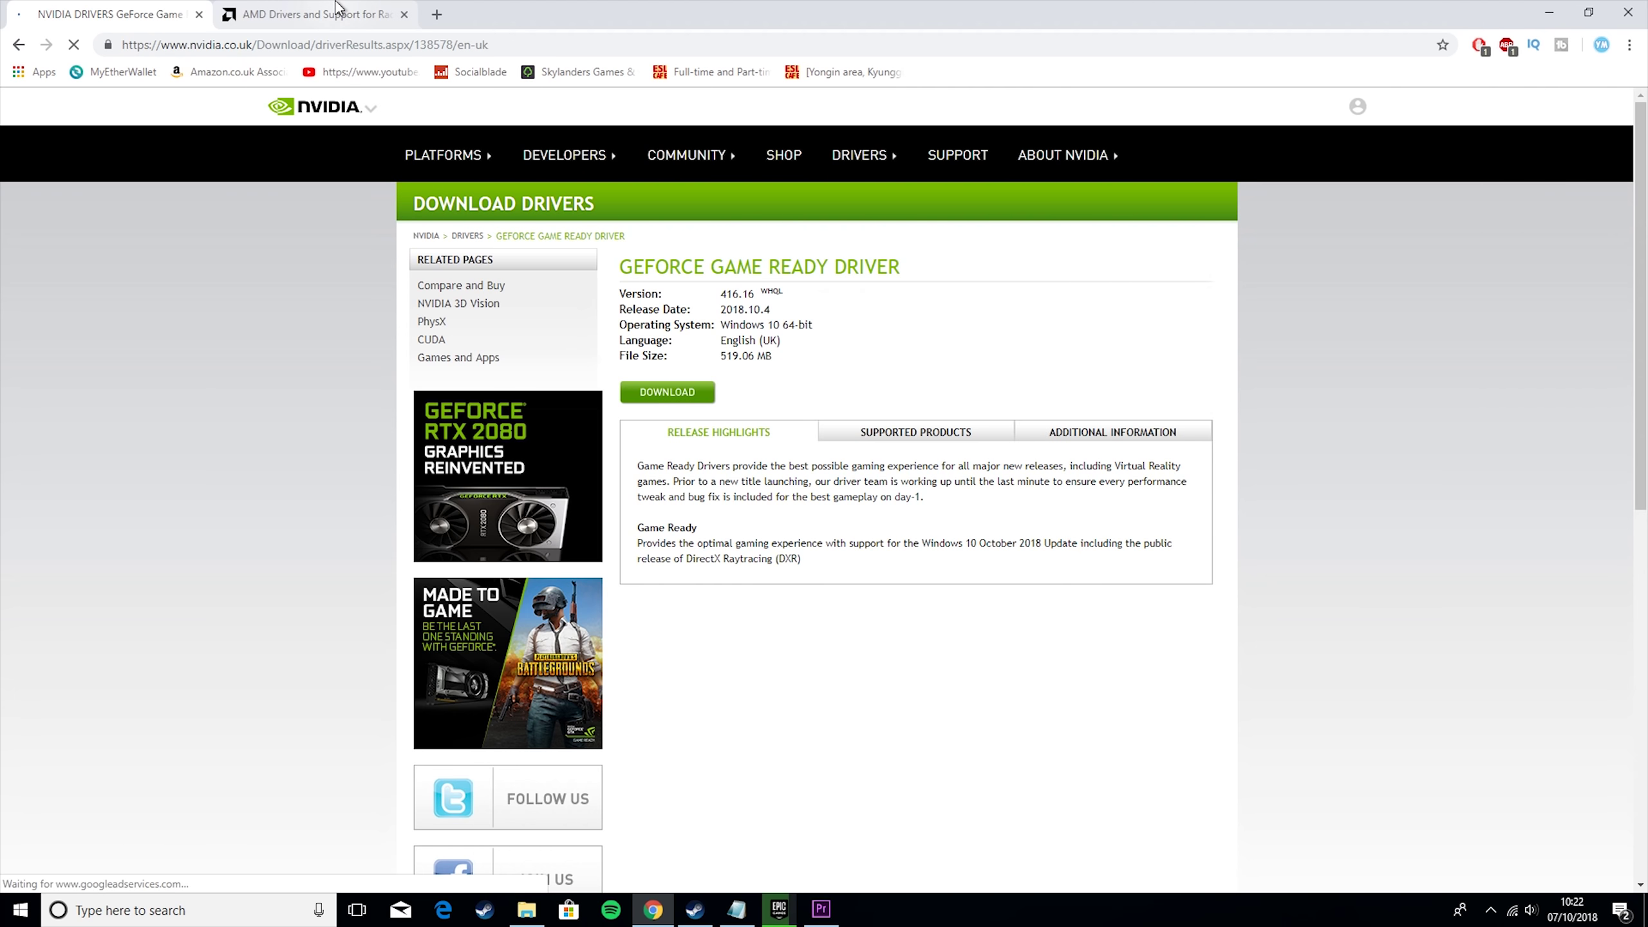
On the AMD drivers page, submit AMD Radeon R9 Series > R9 200 Series > R9 280X
click(325, 14)
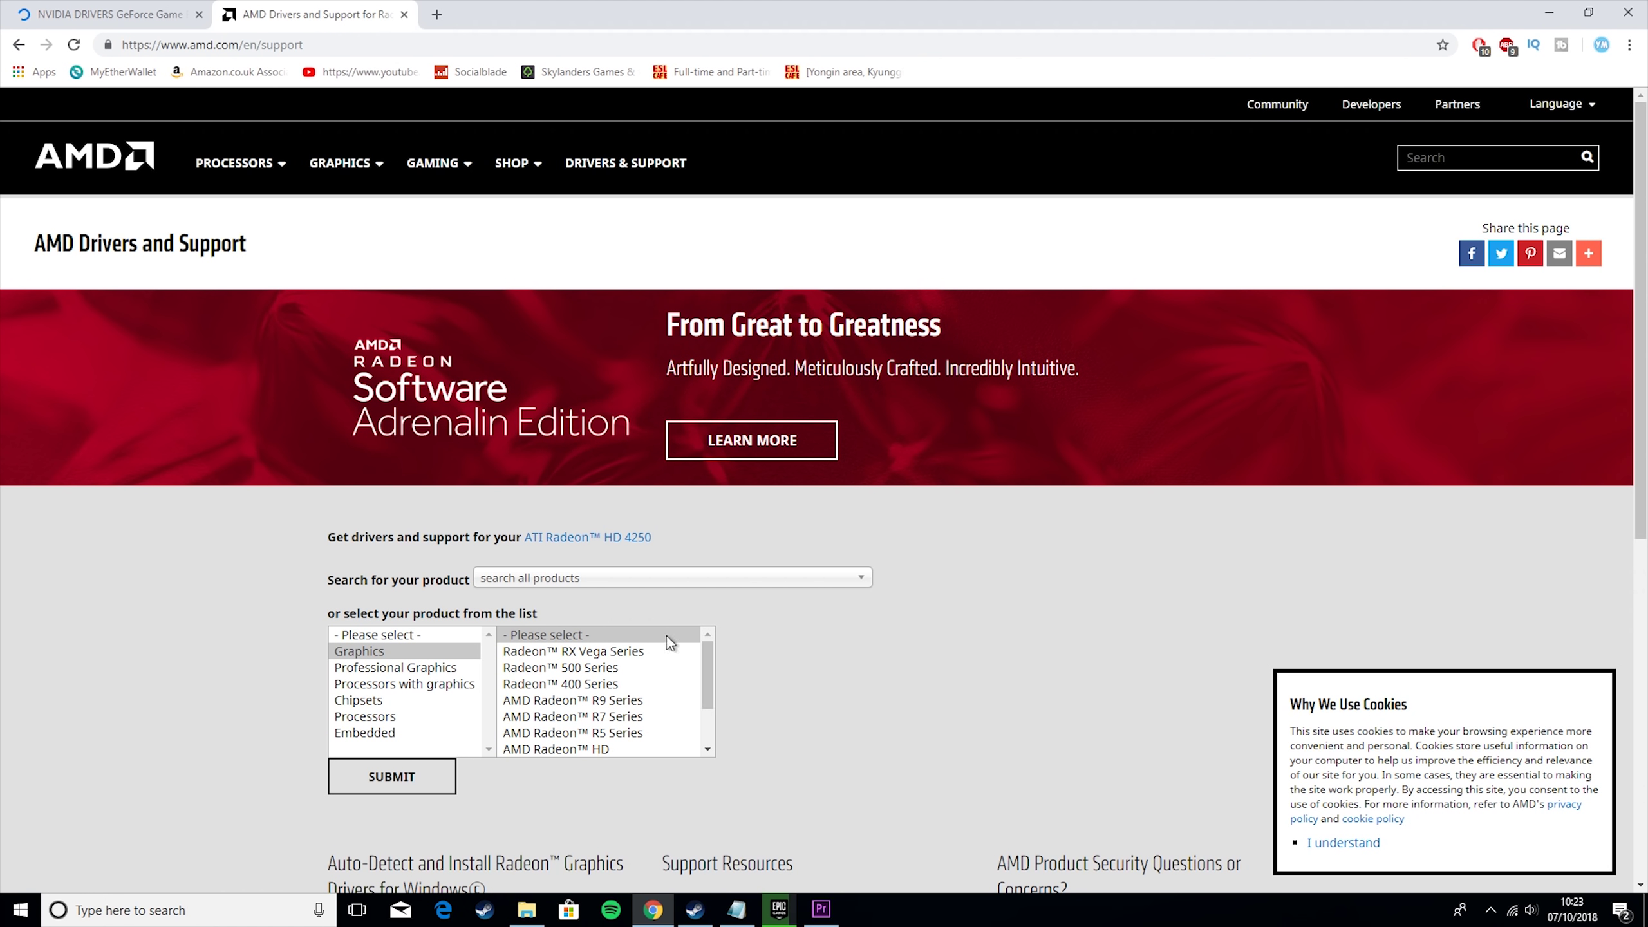
scroll(897, 682, down, 3)
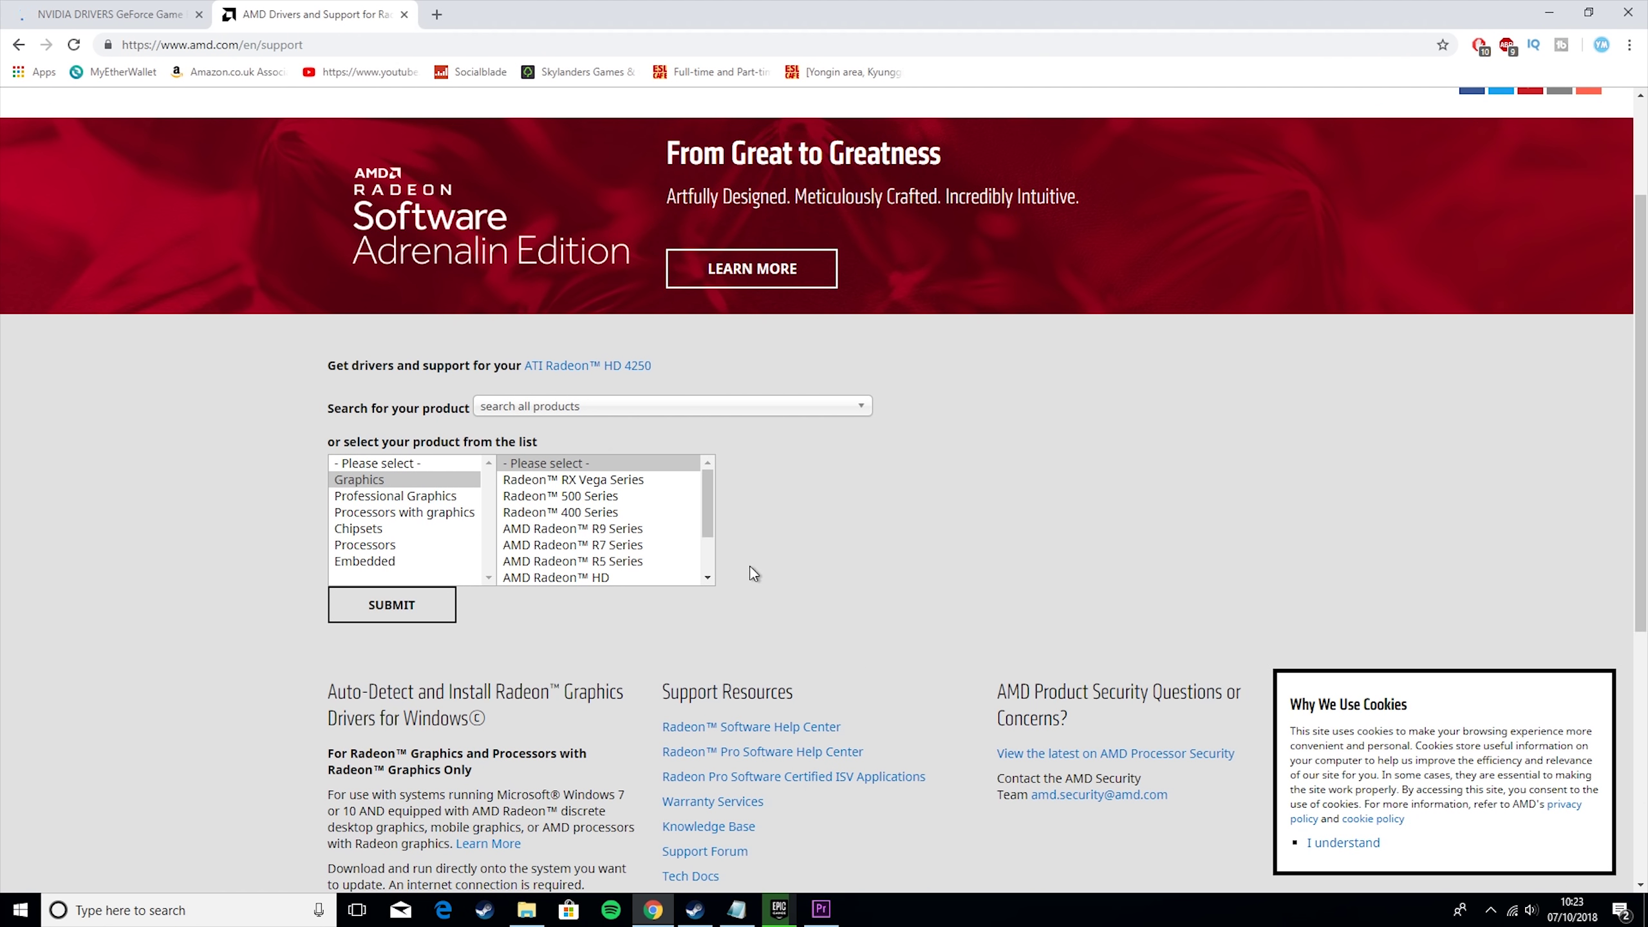
scroll(662, 497, down, 3)
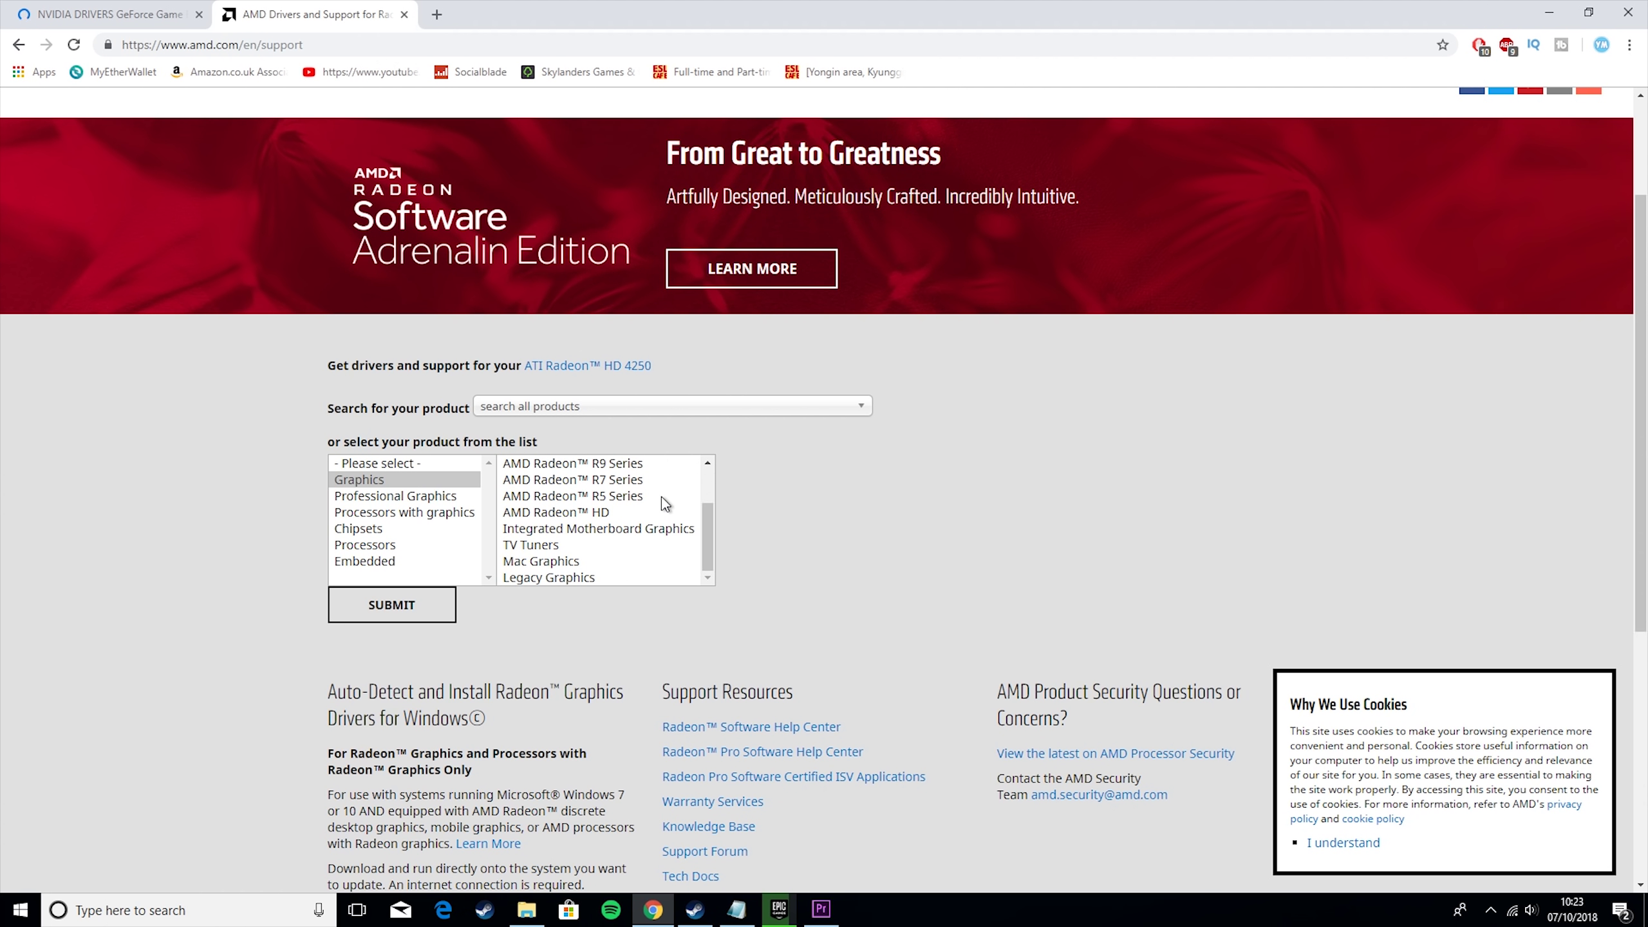
scroll(662, 497, up, 3)
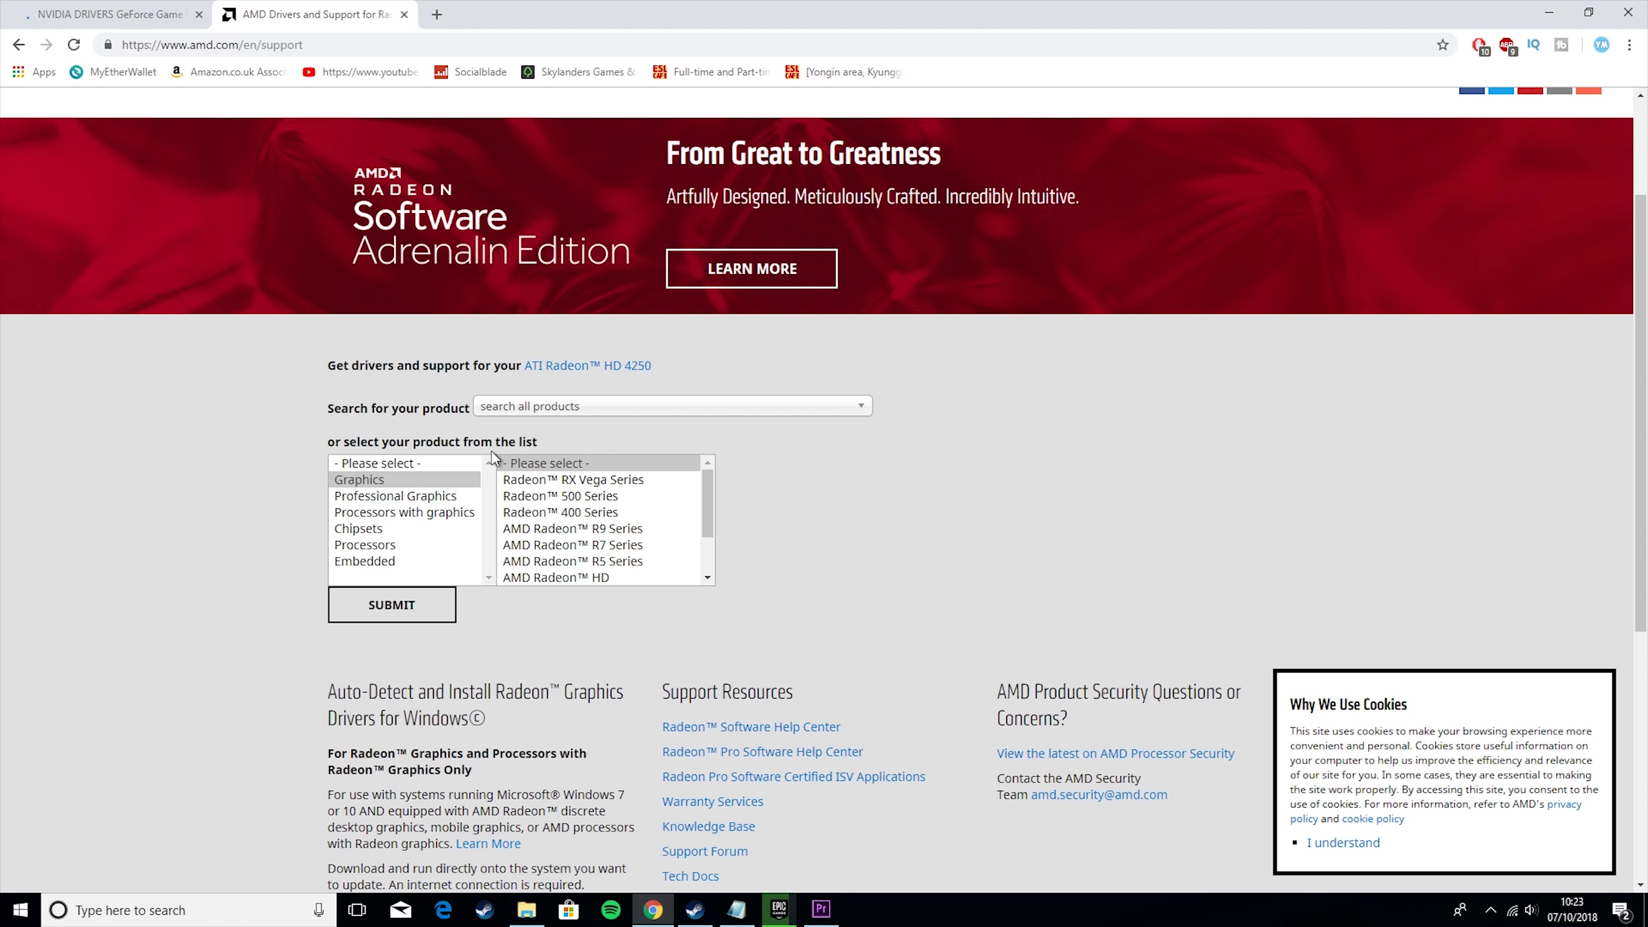
click(640, 530)
scroll(908, 477, down, 2)
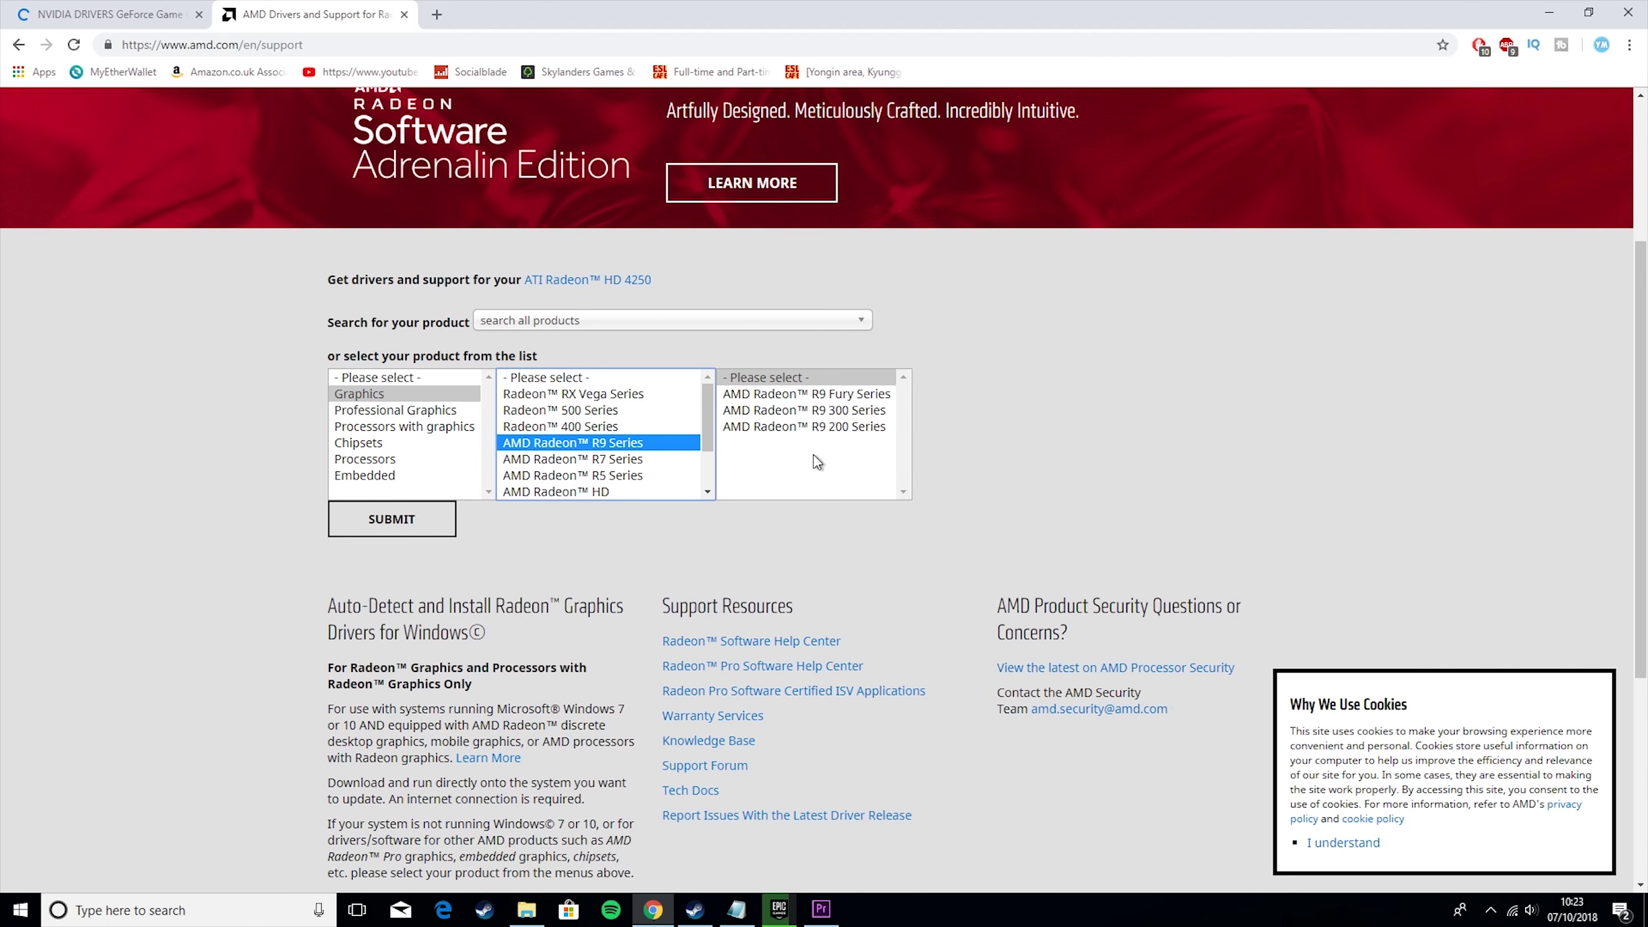
click(838, 428)
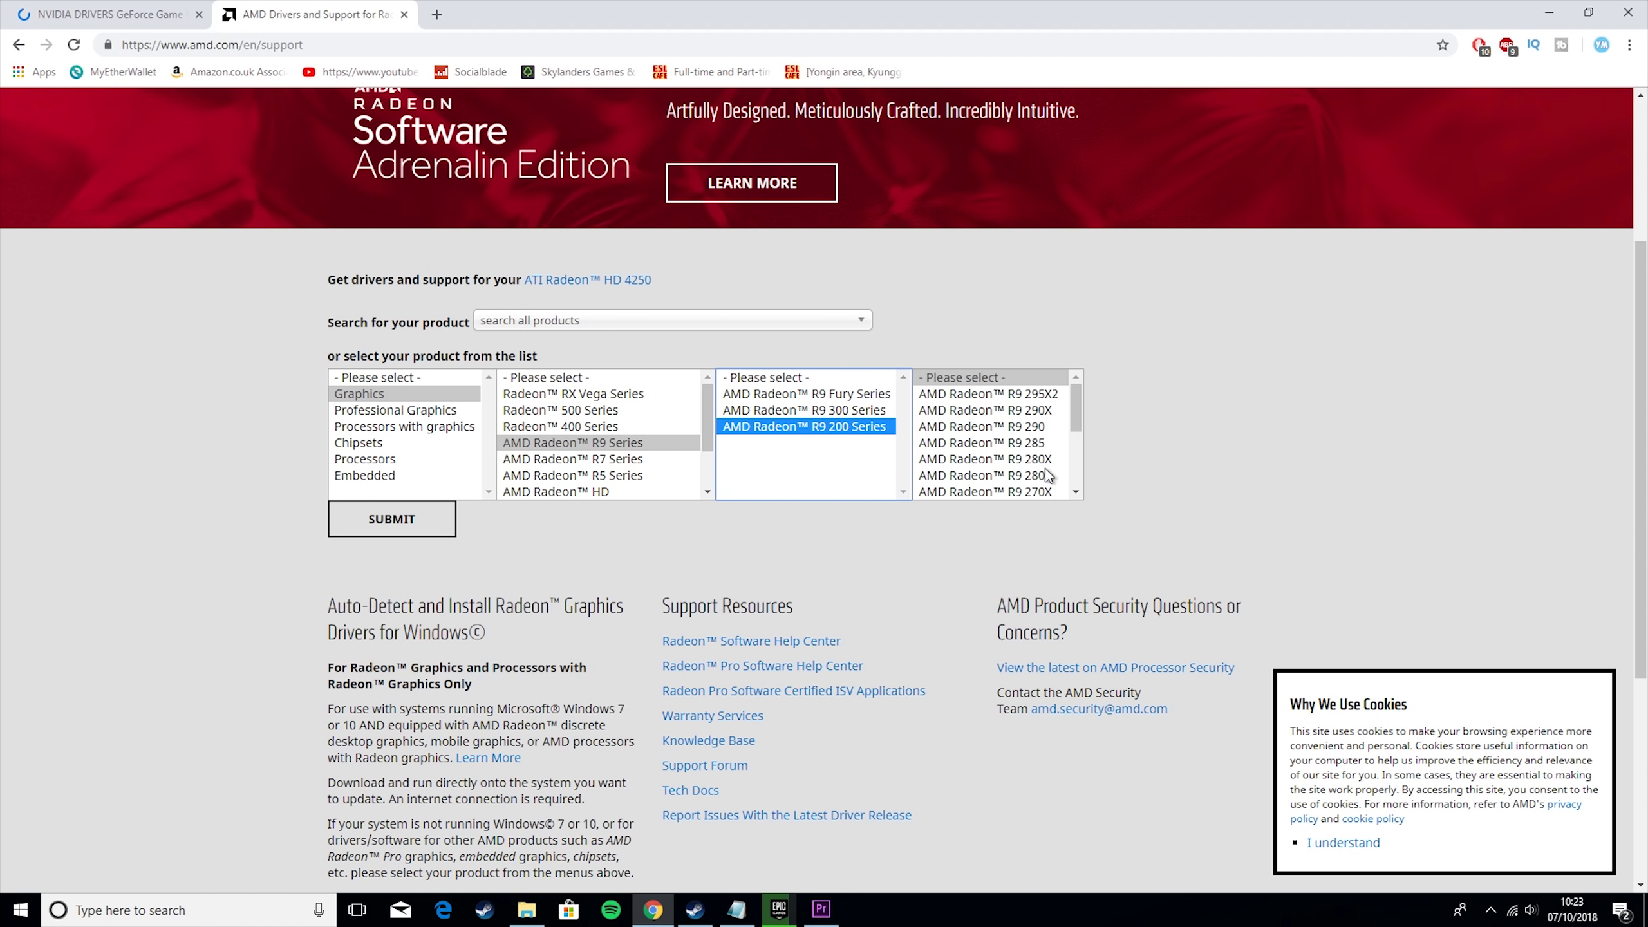
click(1028, 460)
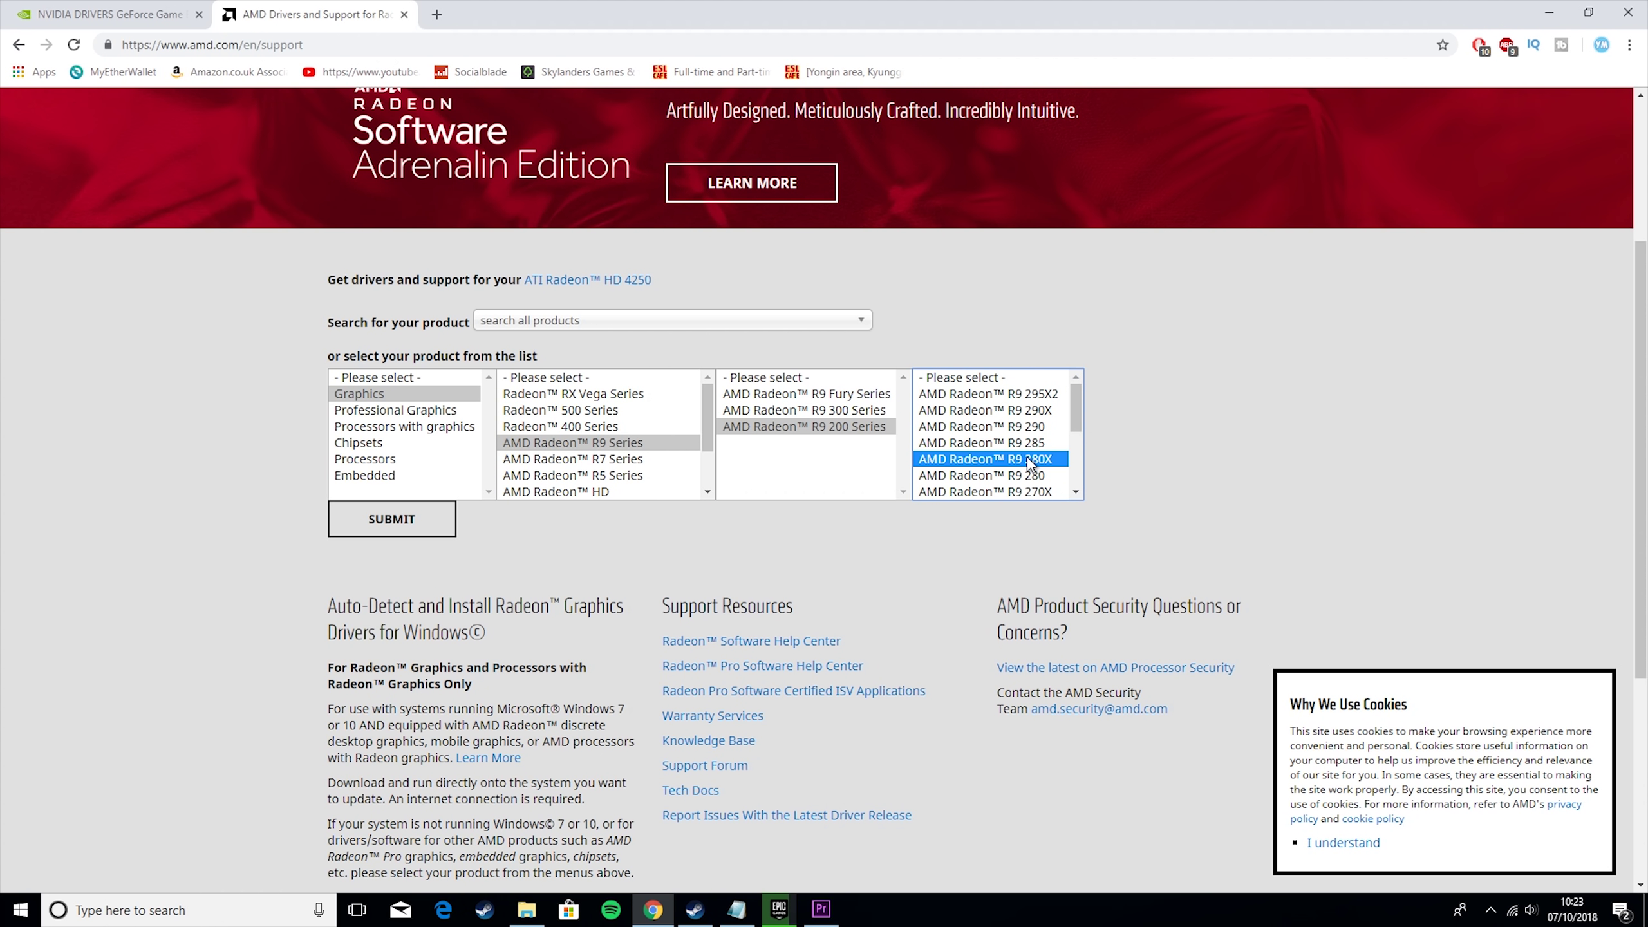
click(420, 523)
Expand and collapse the Windows 10 32-Bit Edition drivers, then scroll the driver list
click(297, 487)
click(298, 485)
scroll(303, 501, down, 5)
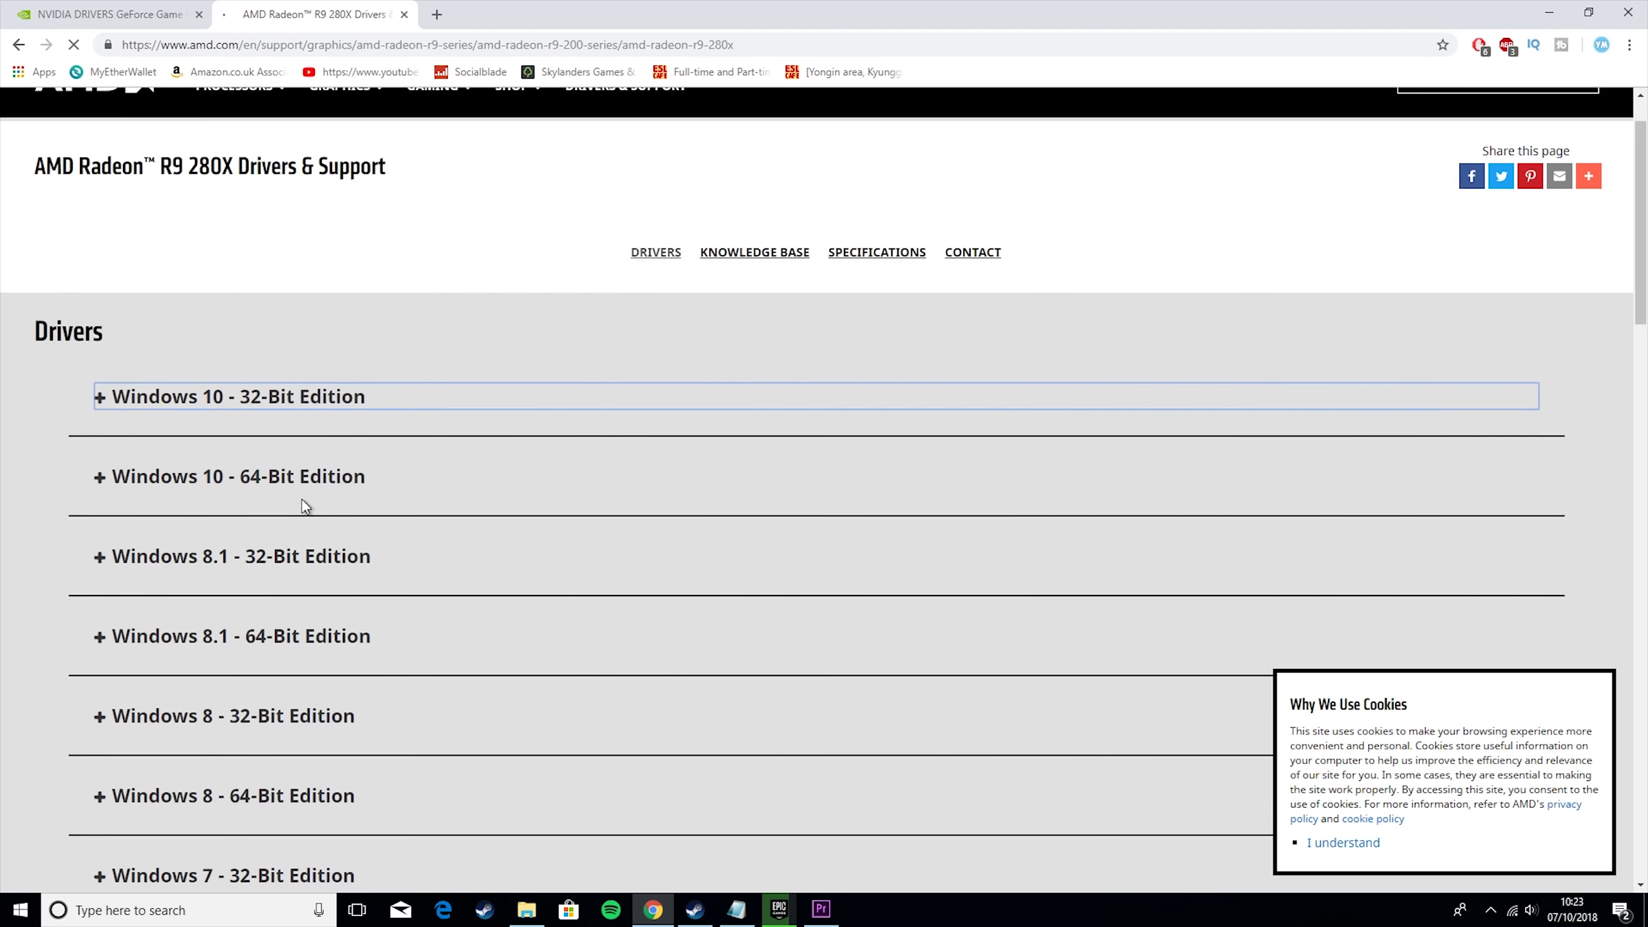
scroll(302, 507, up, 3)
scroll(286, 468, up, 1)
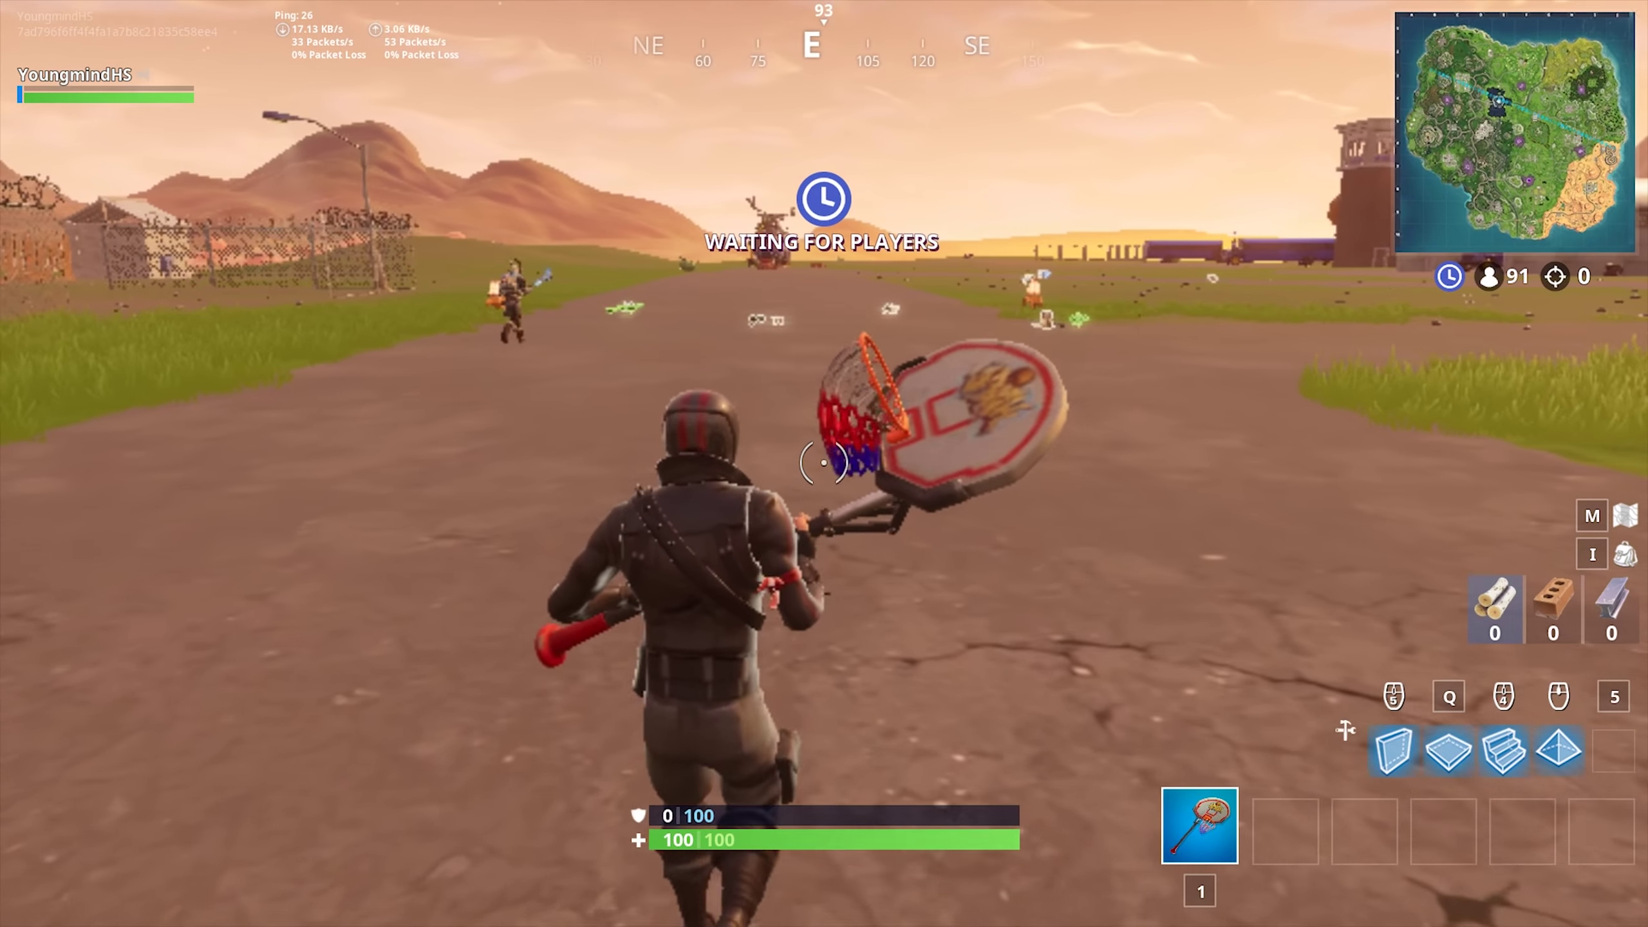
Run to the nearby loot, pick up the assault rifle and equip it
key(w)
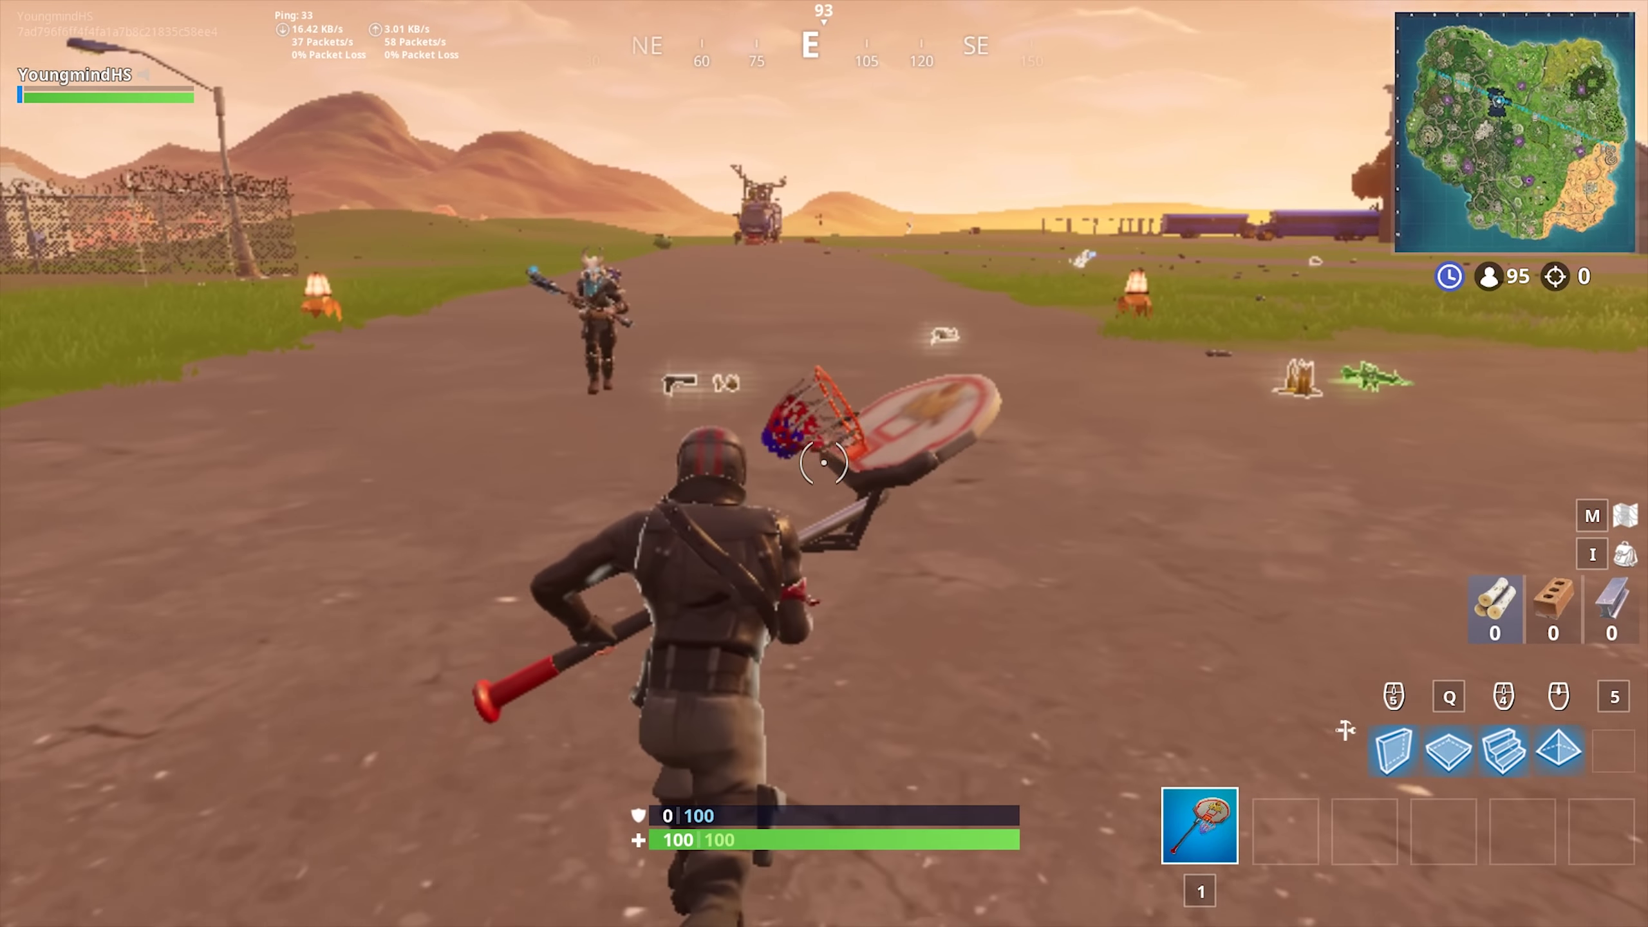
key(w)
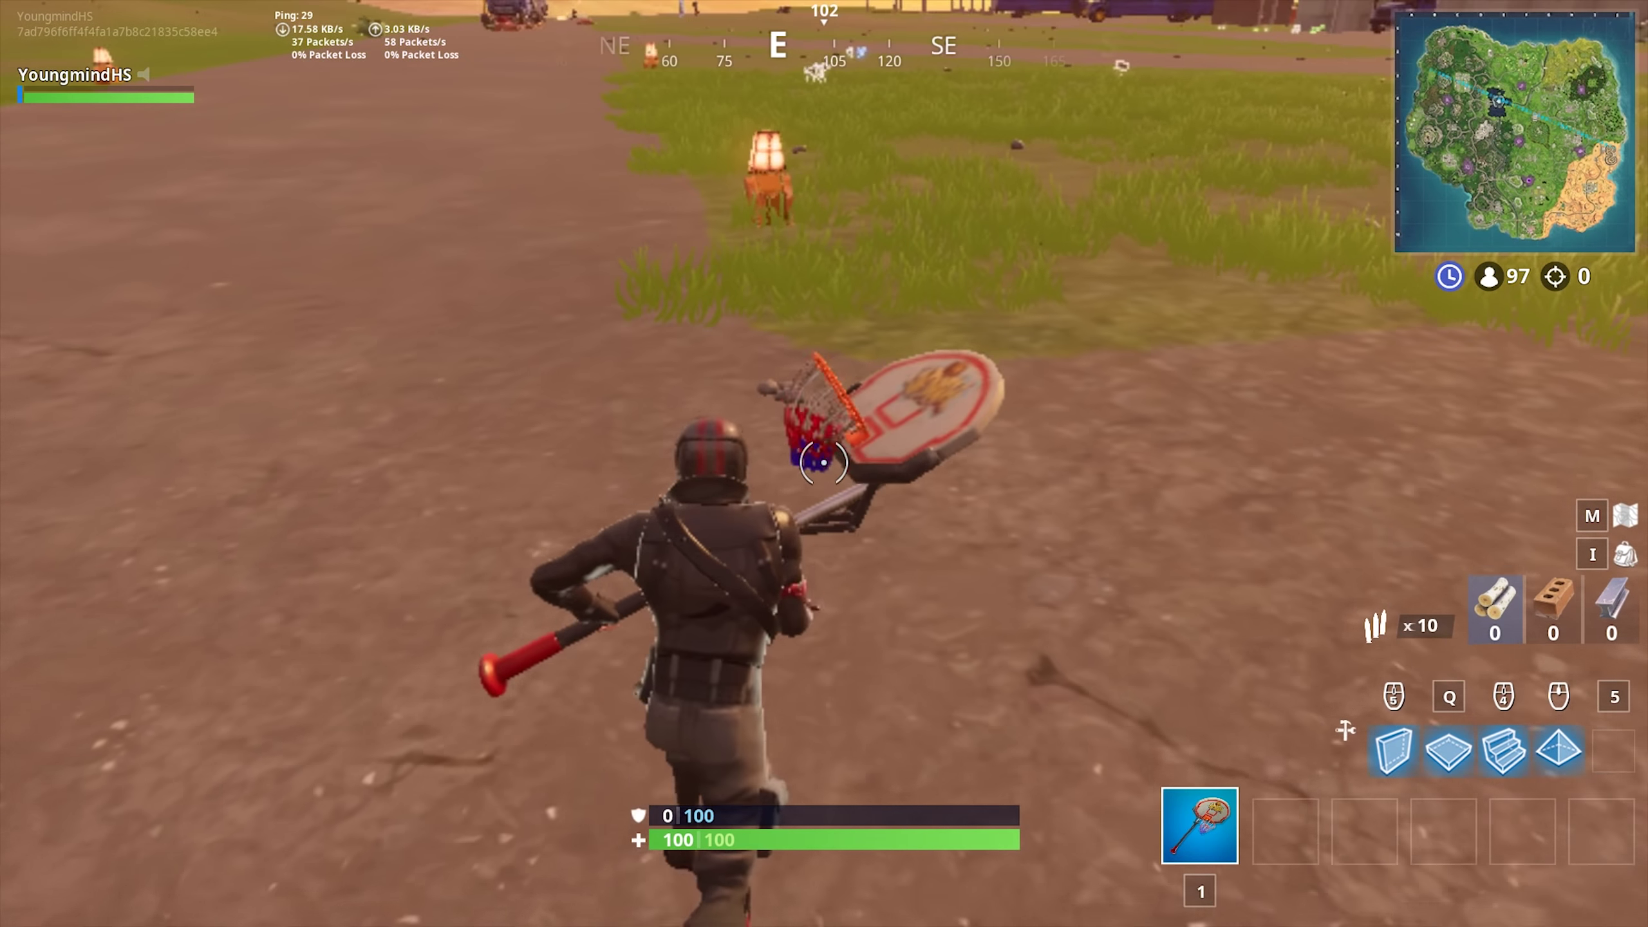
key(w)
key(e)
key(2)
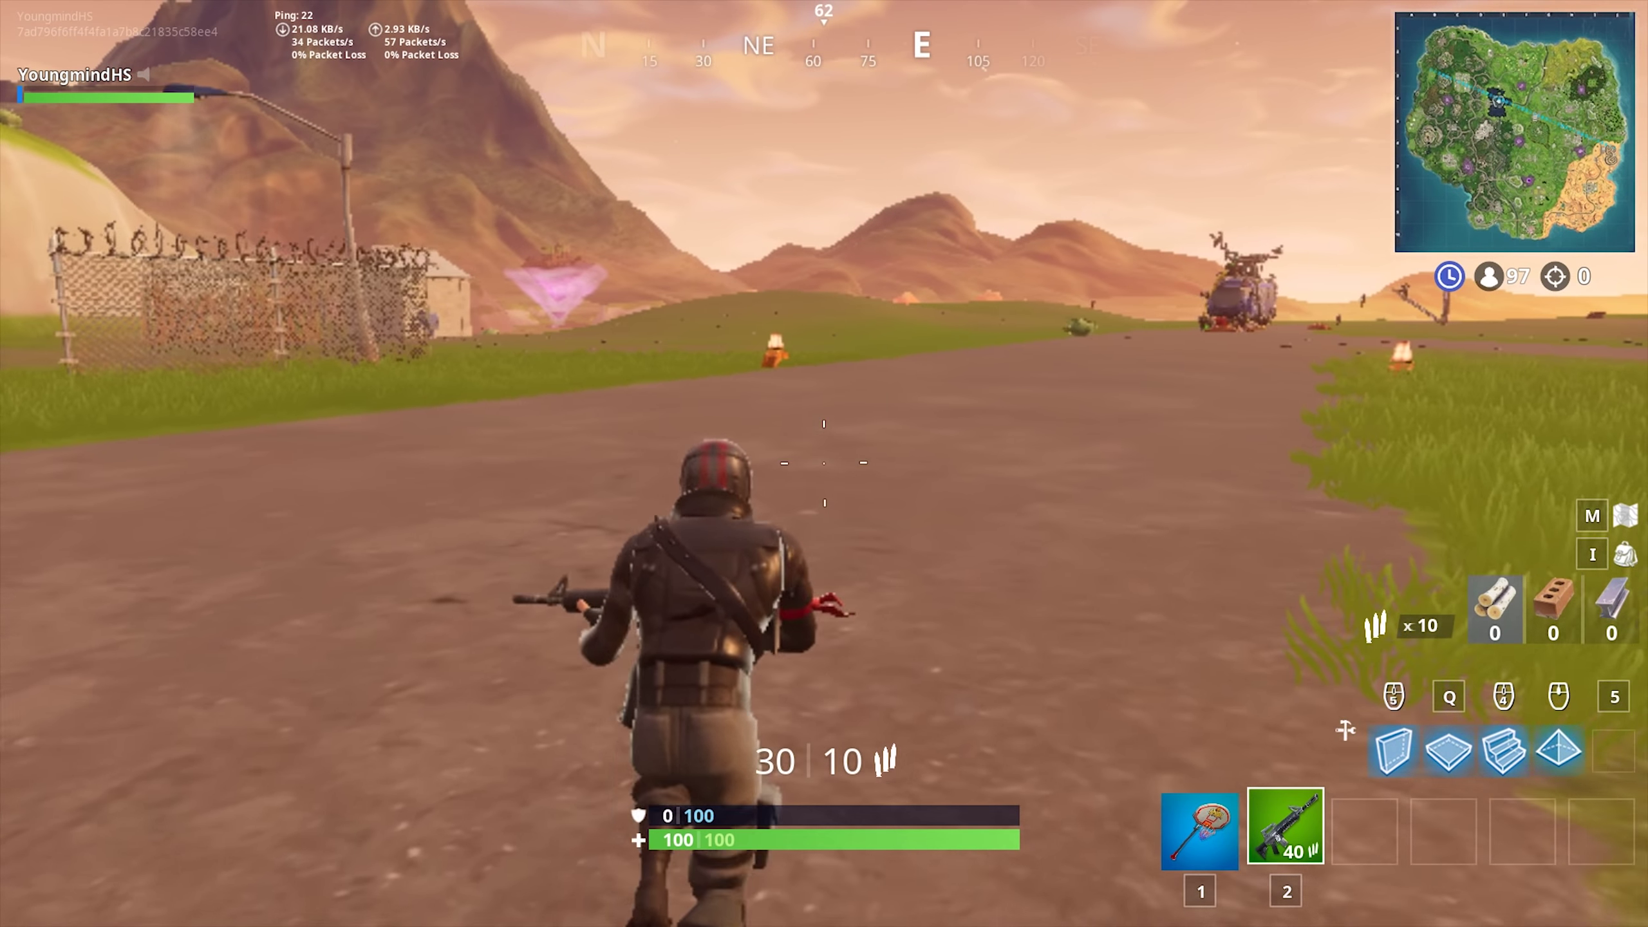
Run among the shipping containers and build a ramp up onto the green containers
key(w)
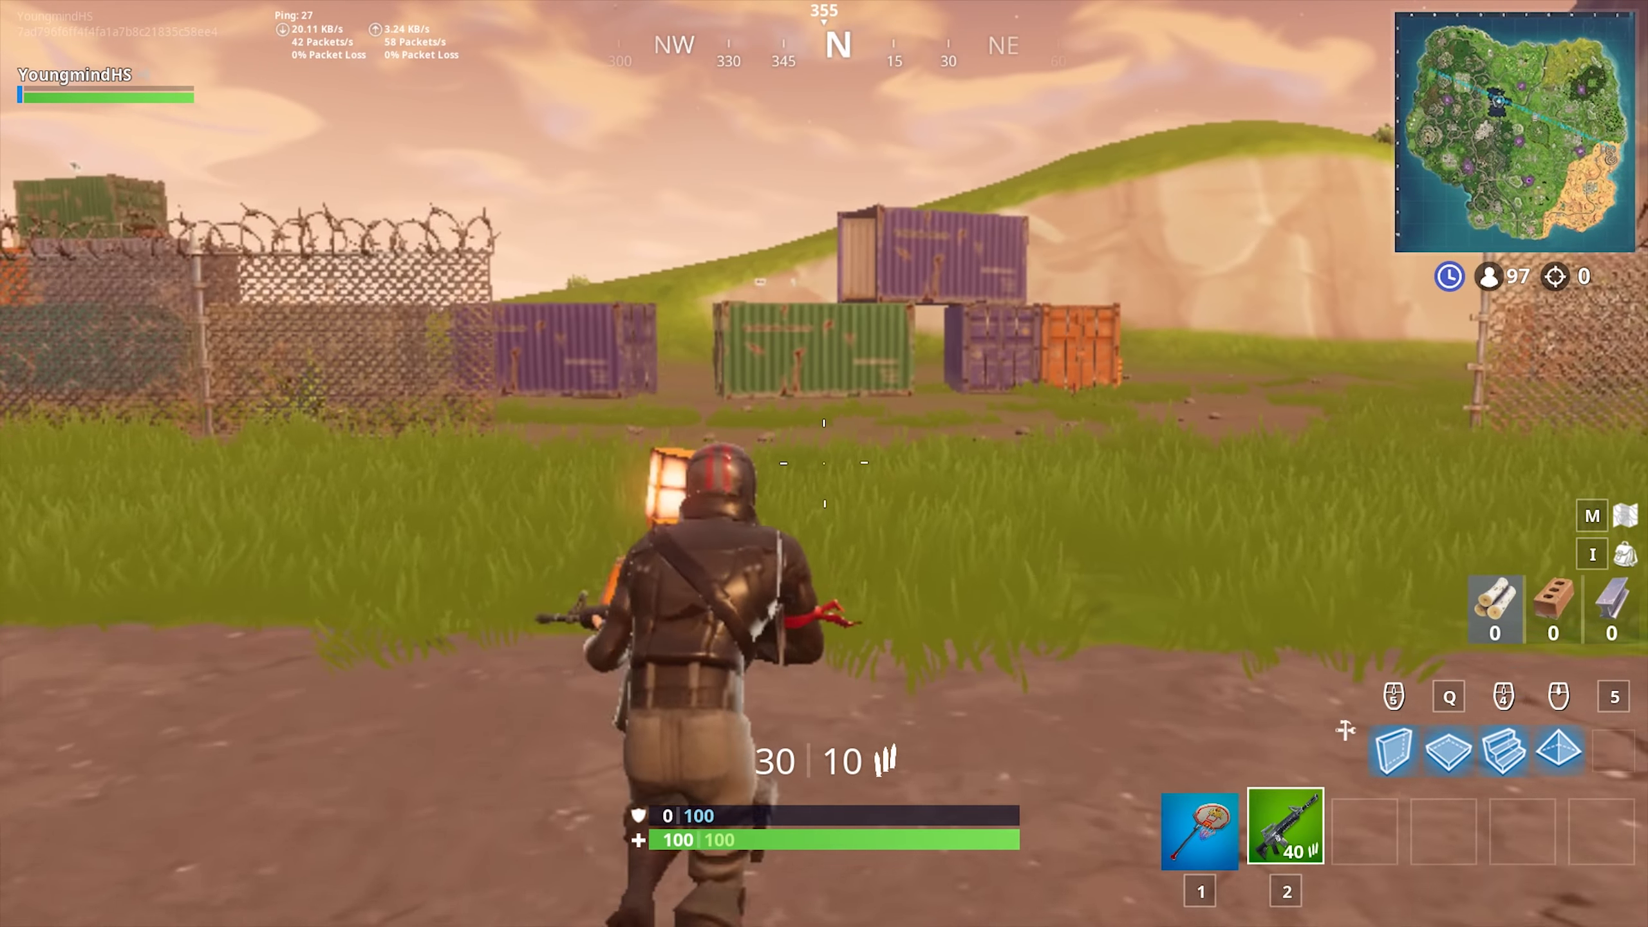
key(w)
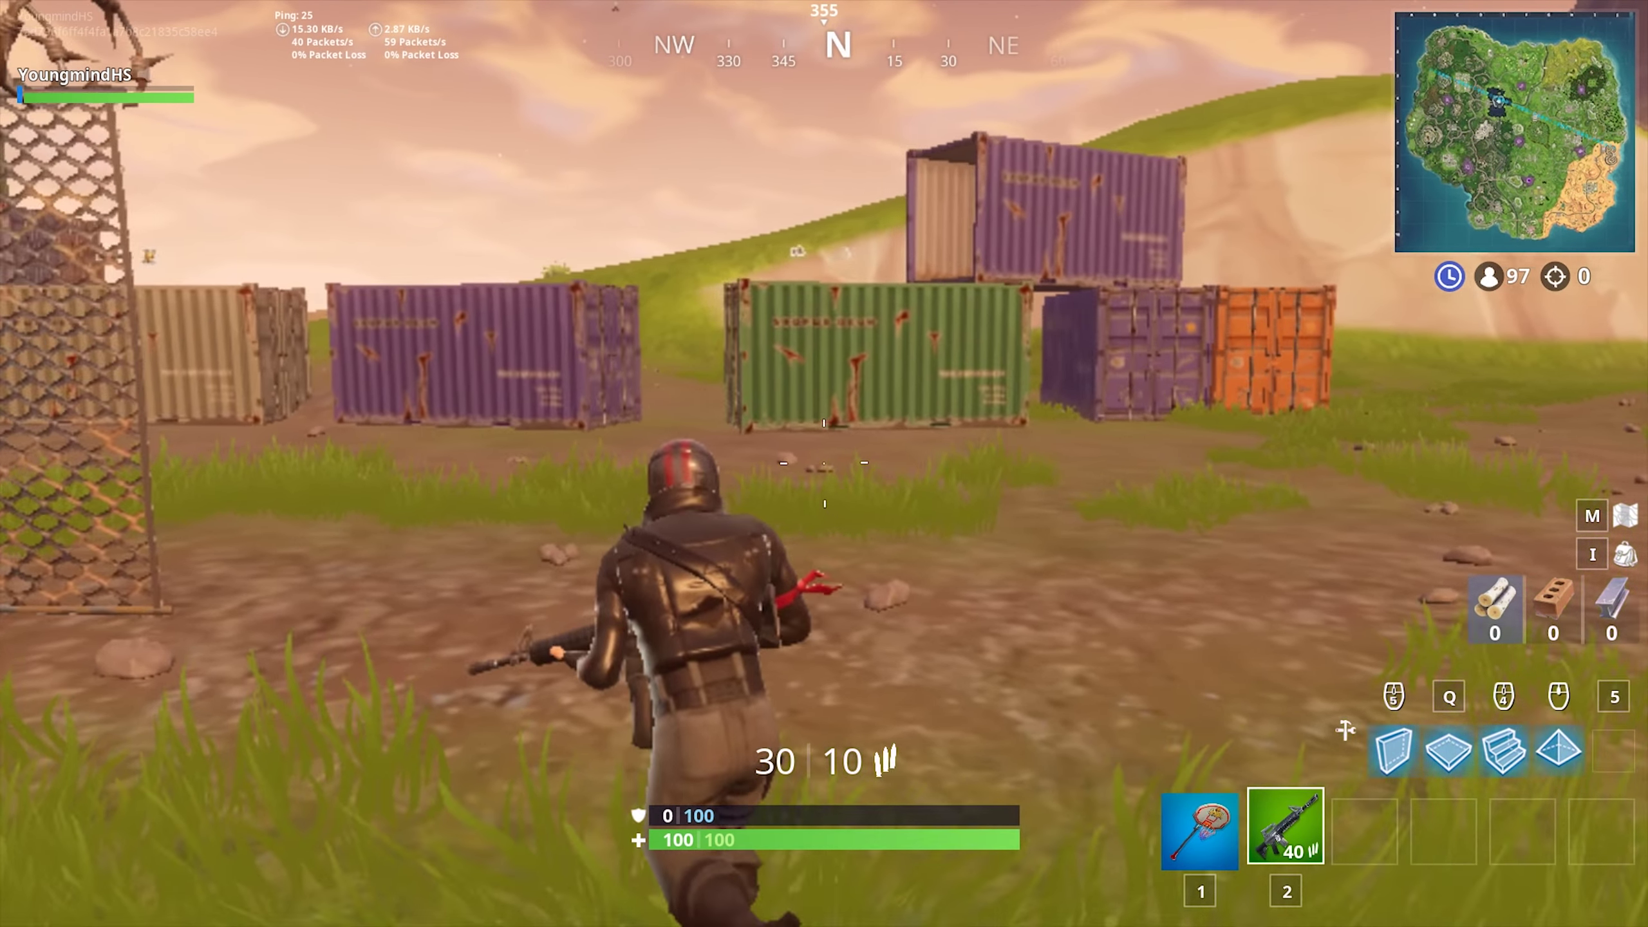
key(w)
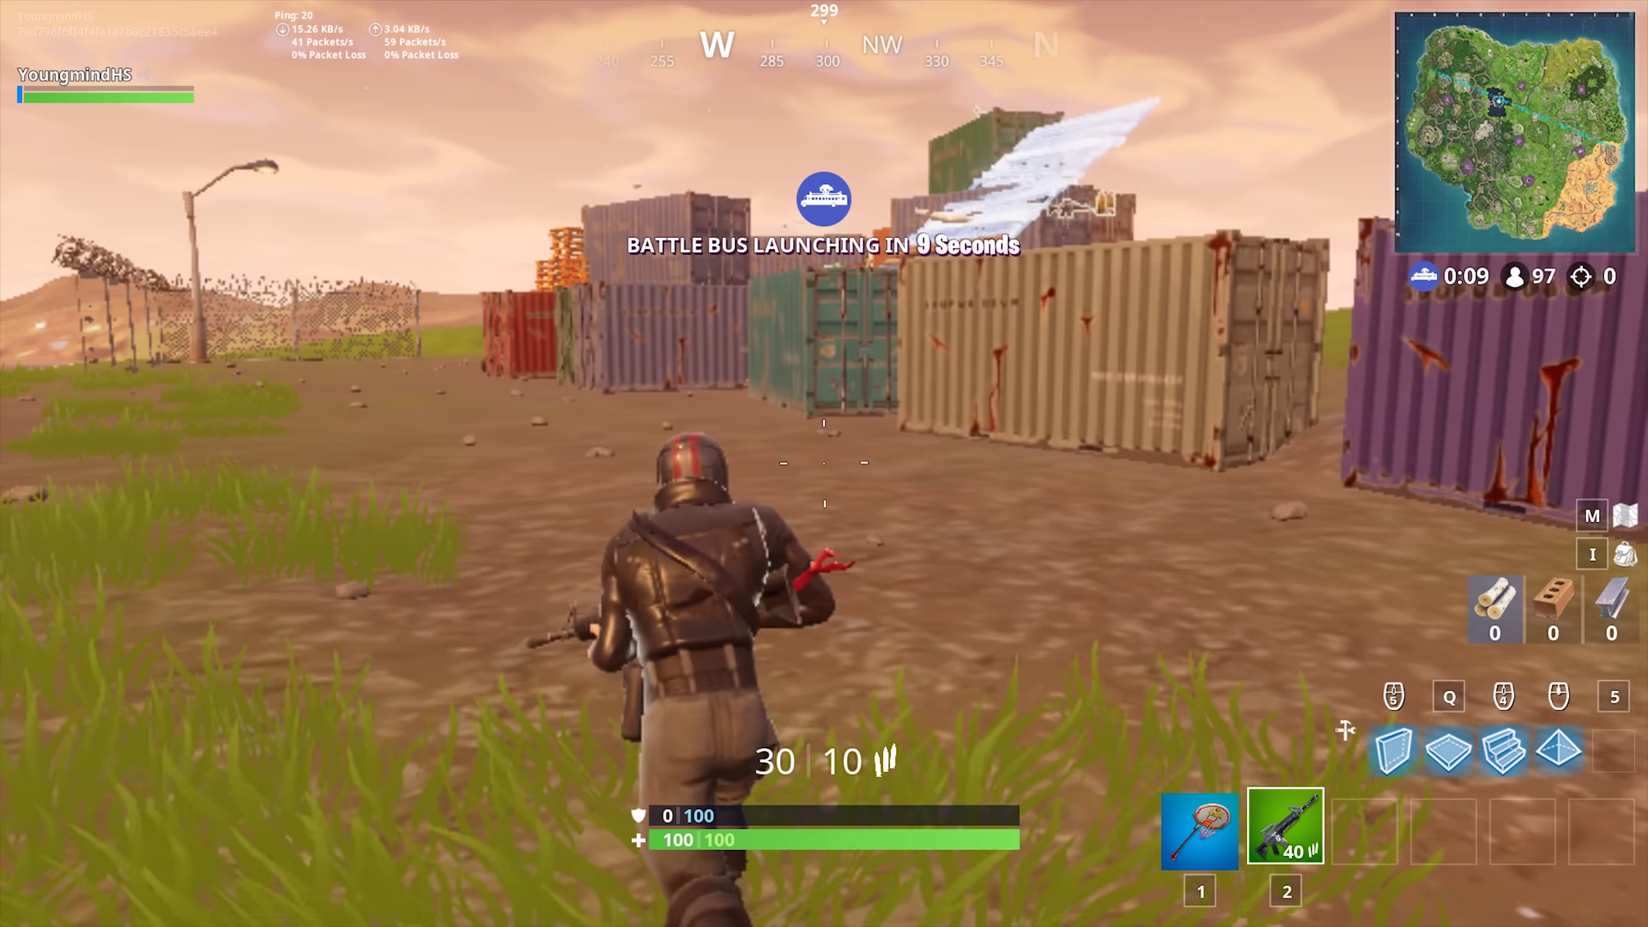
key(w)
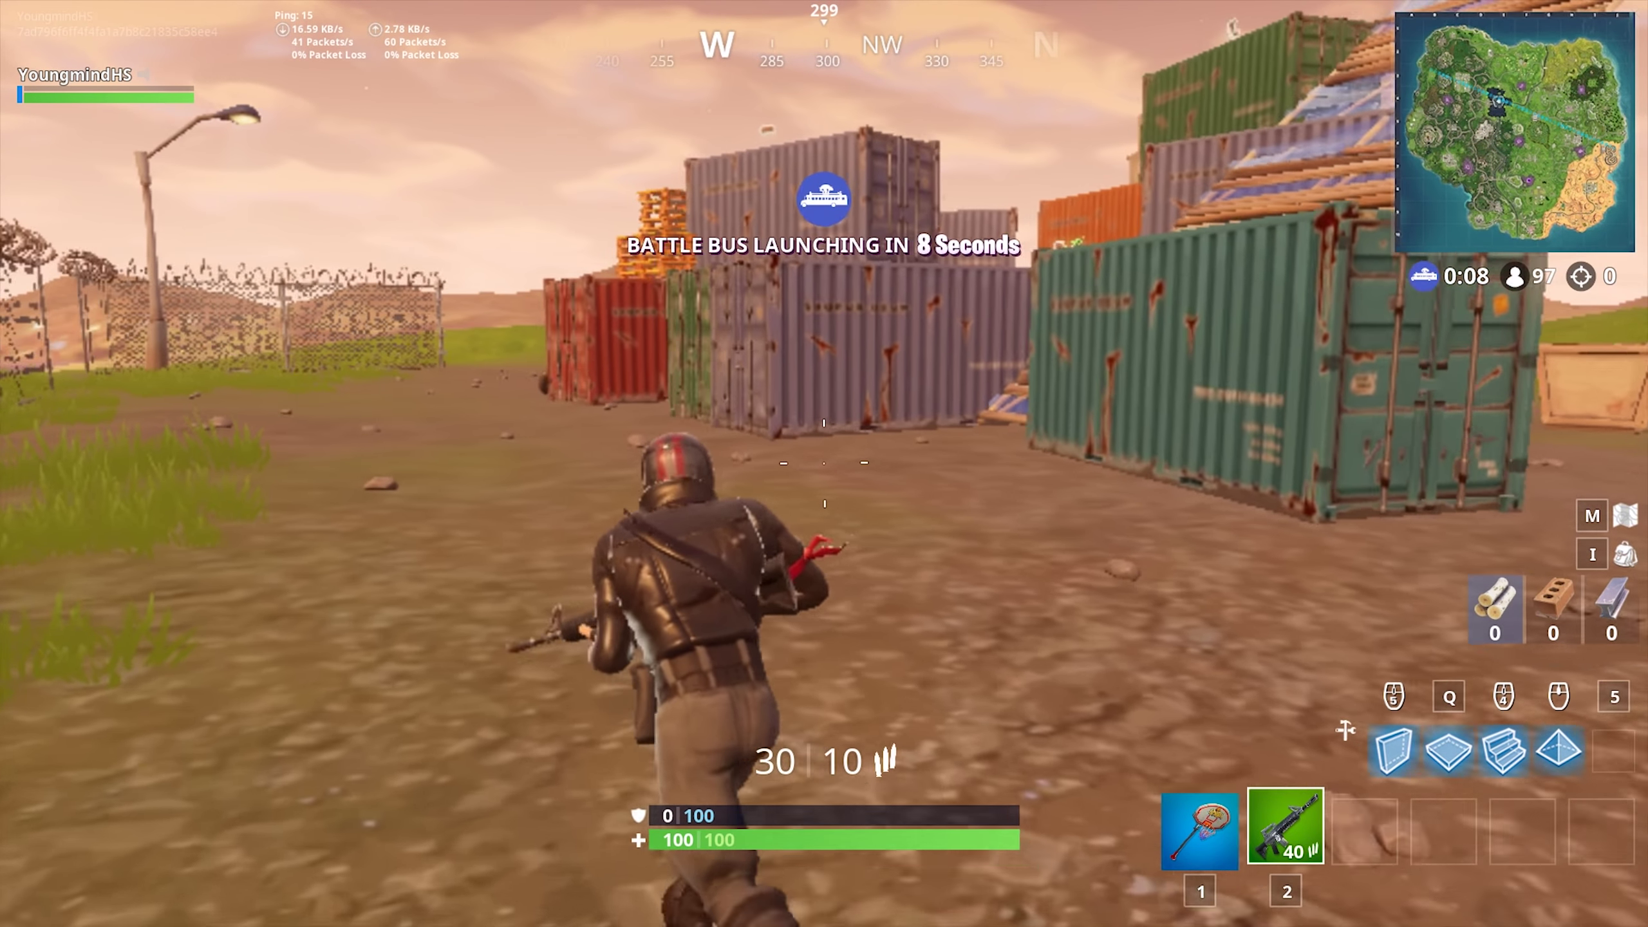
key(w)
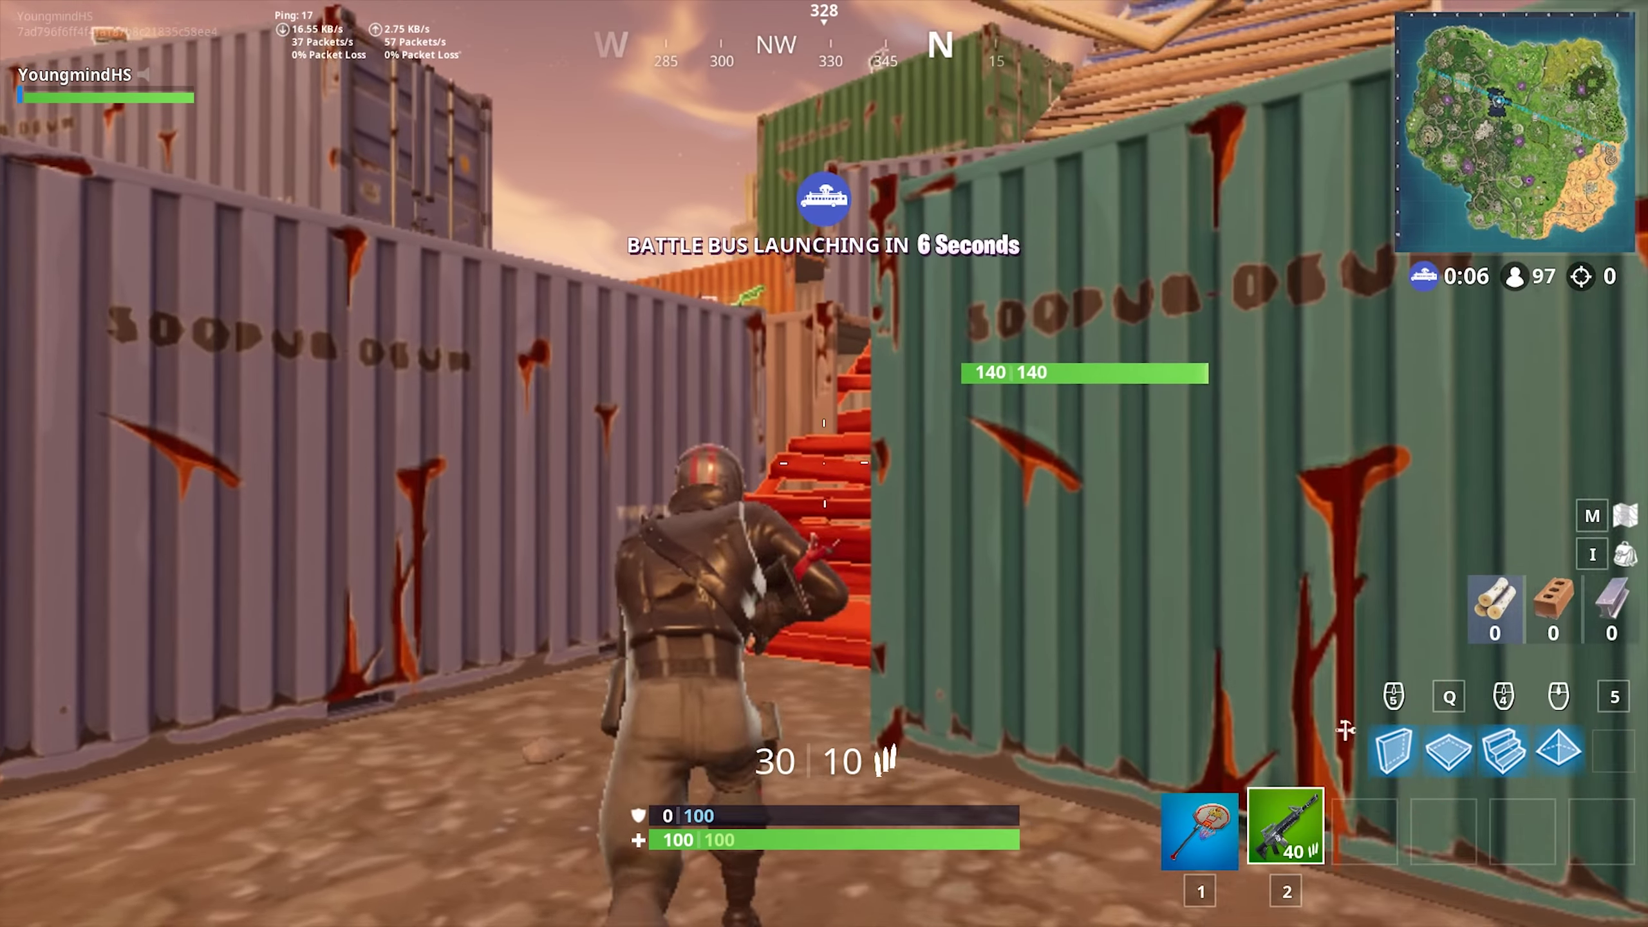
key(w)
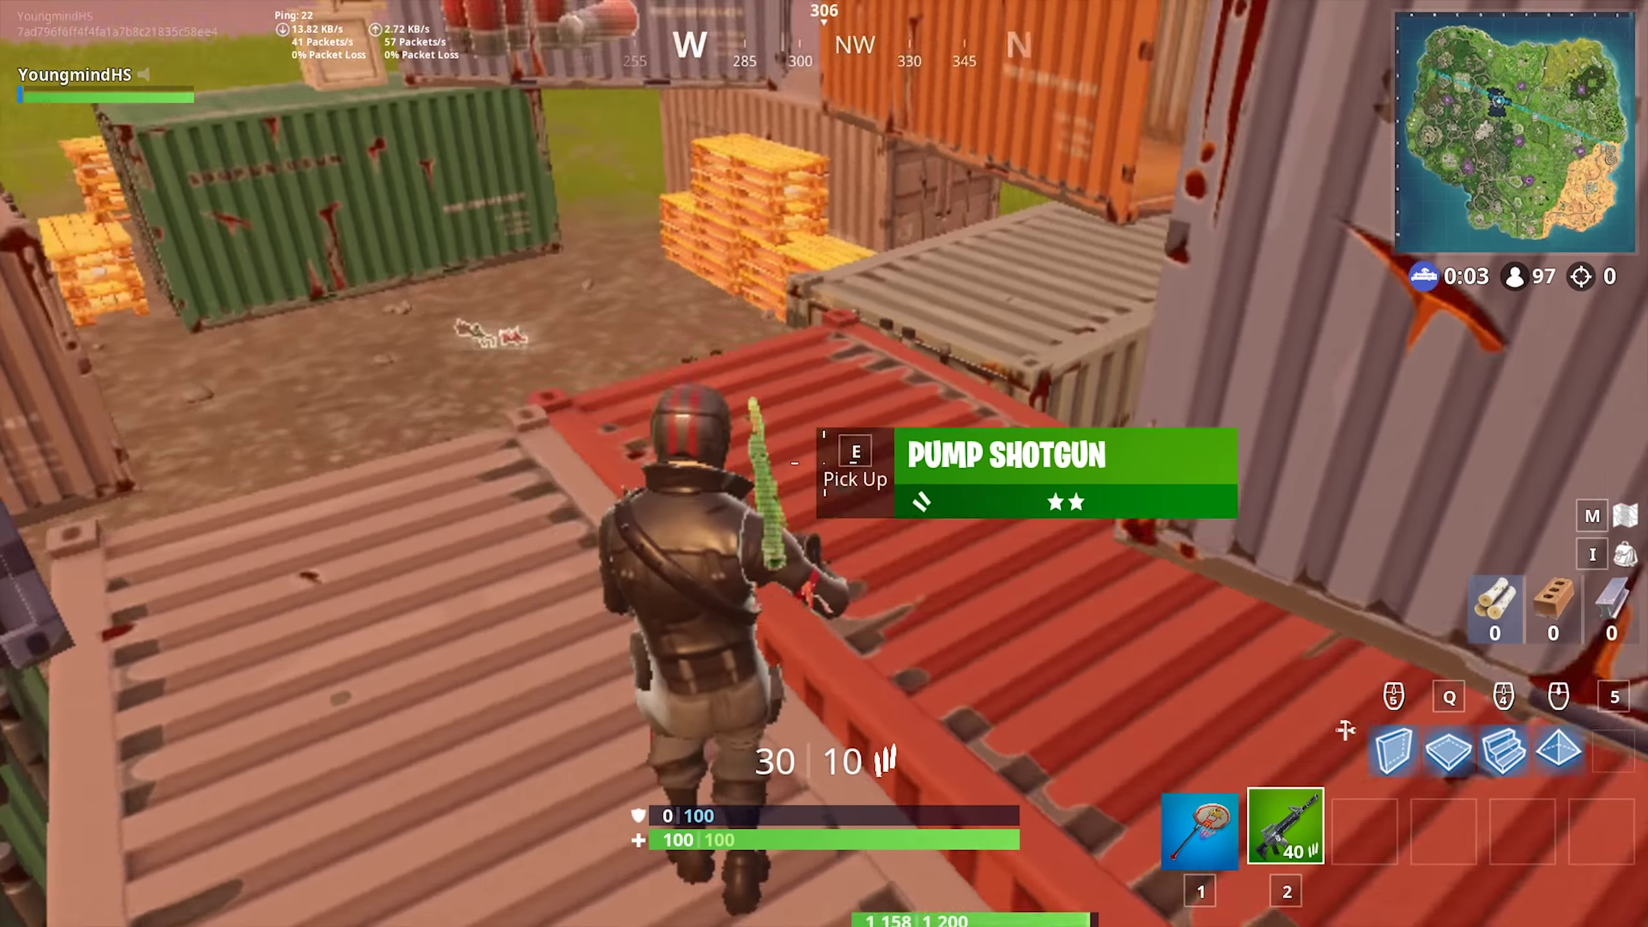
key(w)
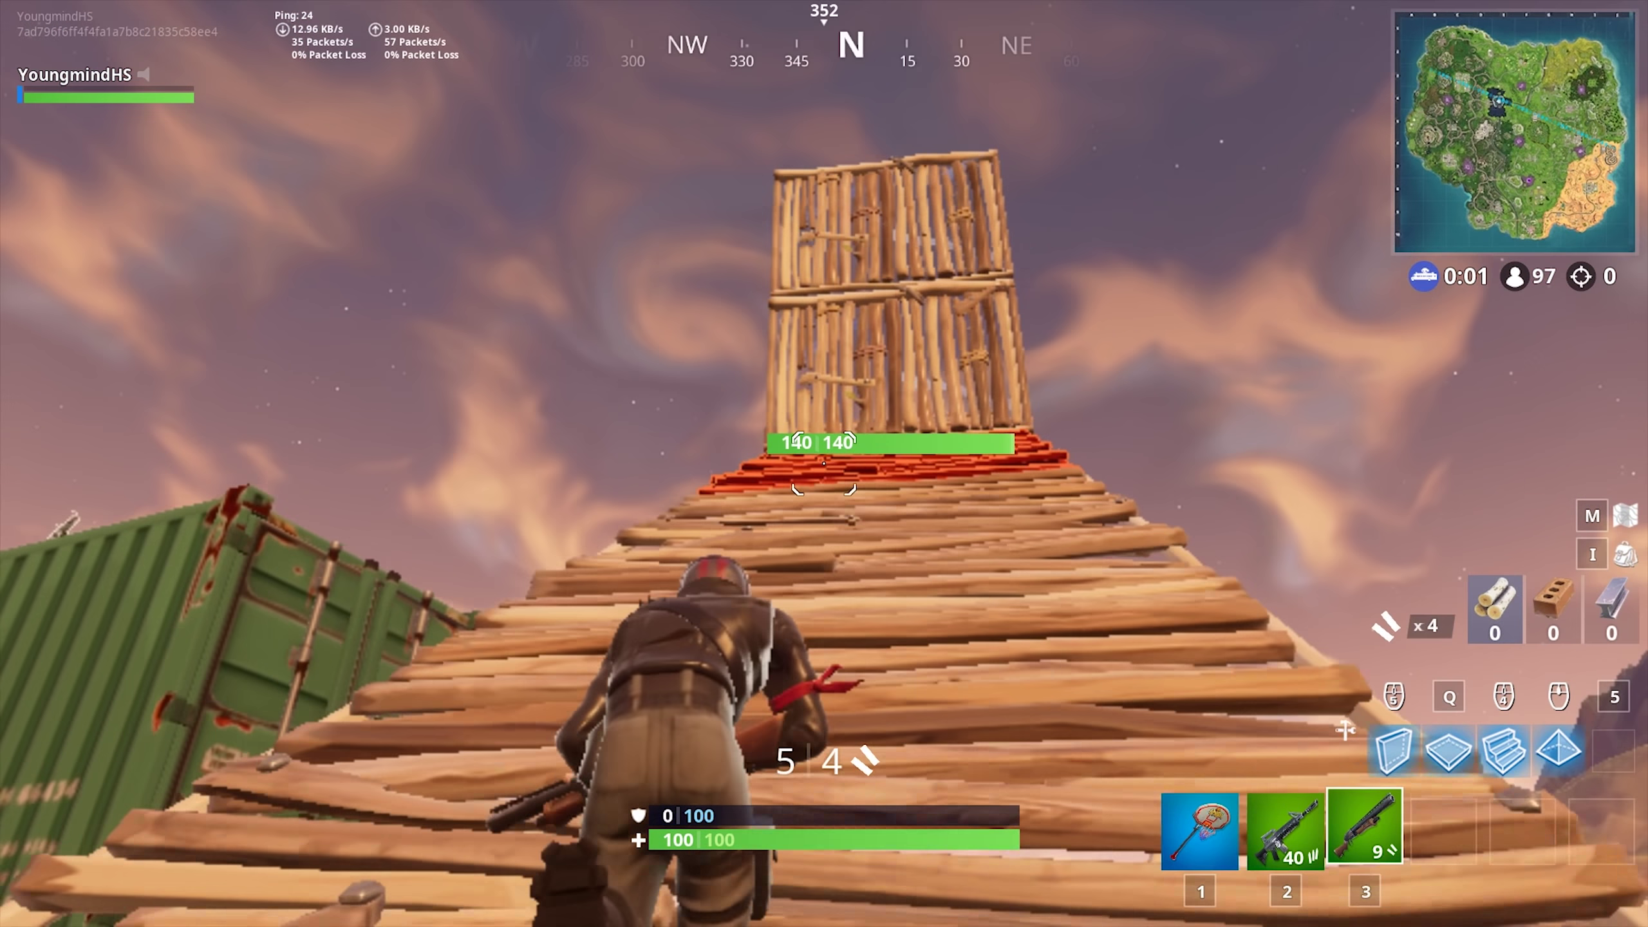
key(w)
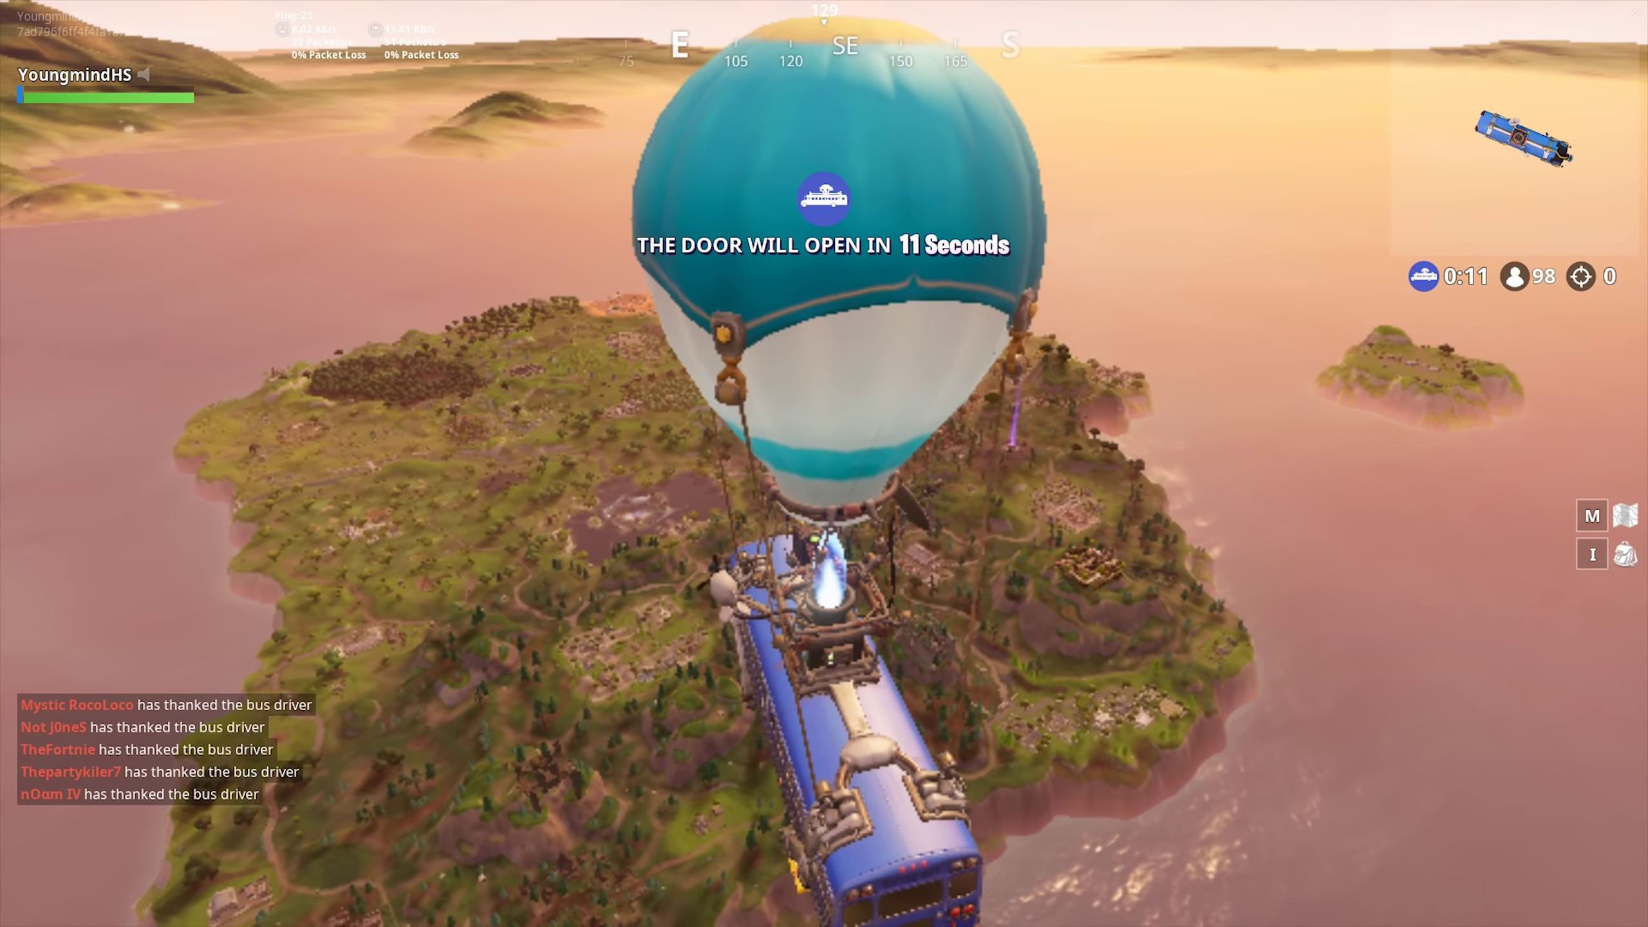
Check the island map, then jump out of the Battle Bus toward Tilted Towers
key(m)
key(m)
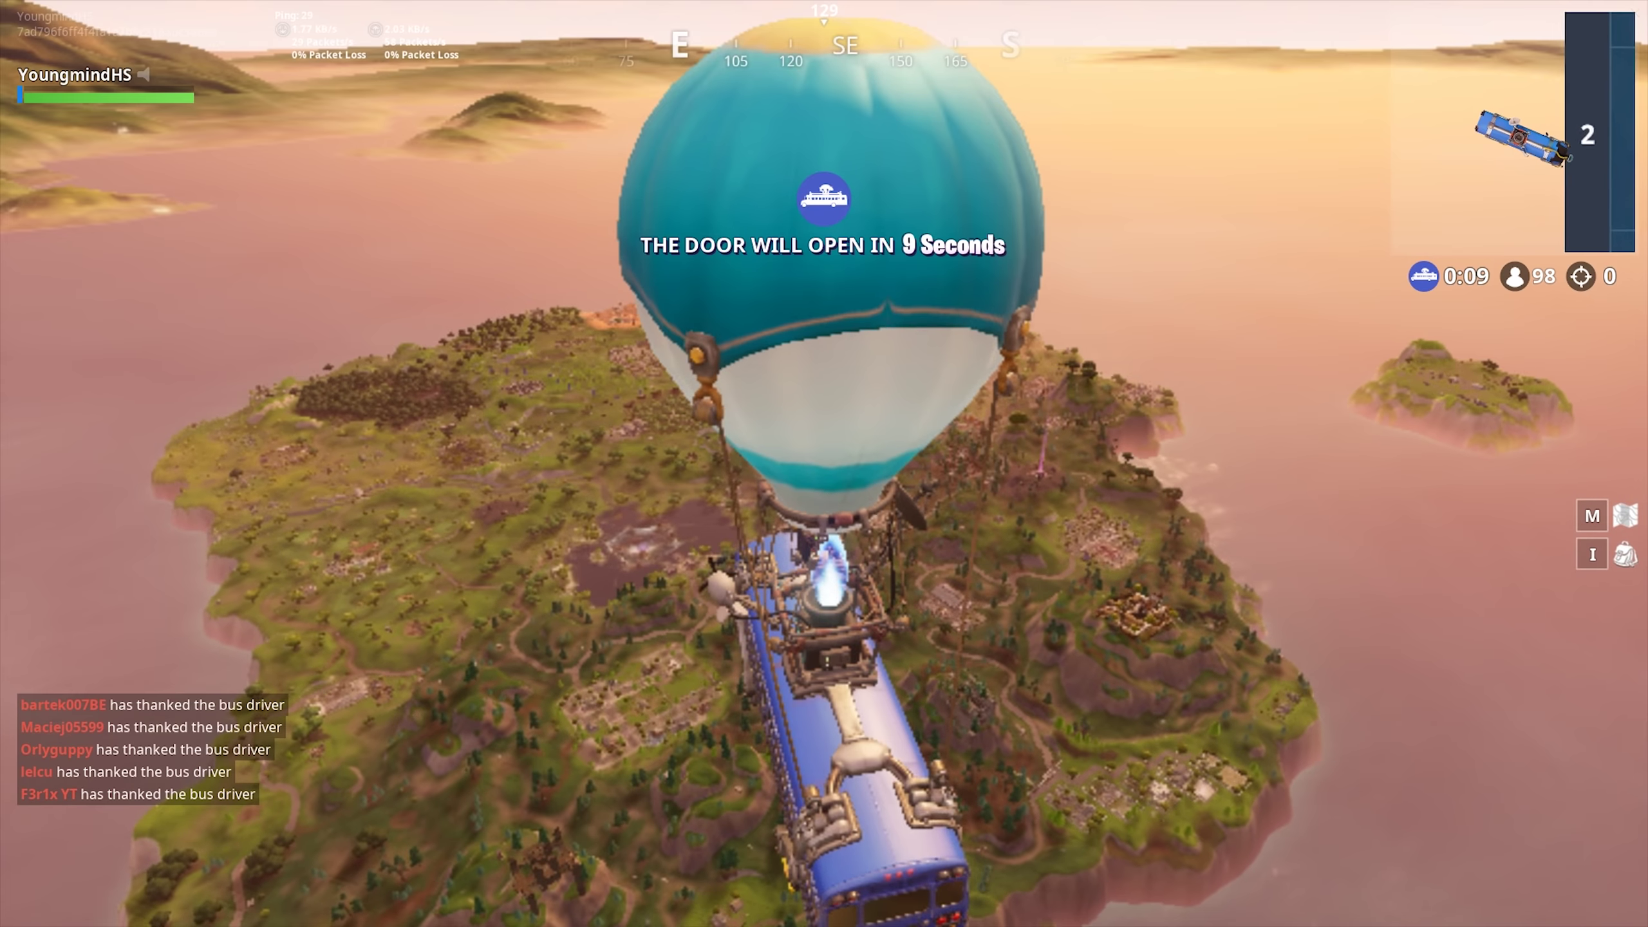
key(m)
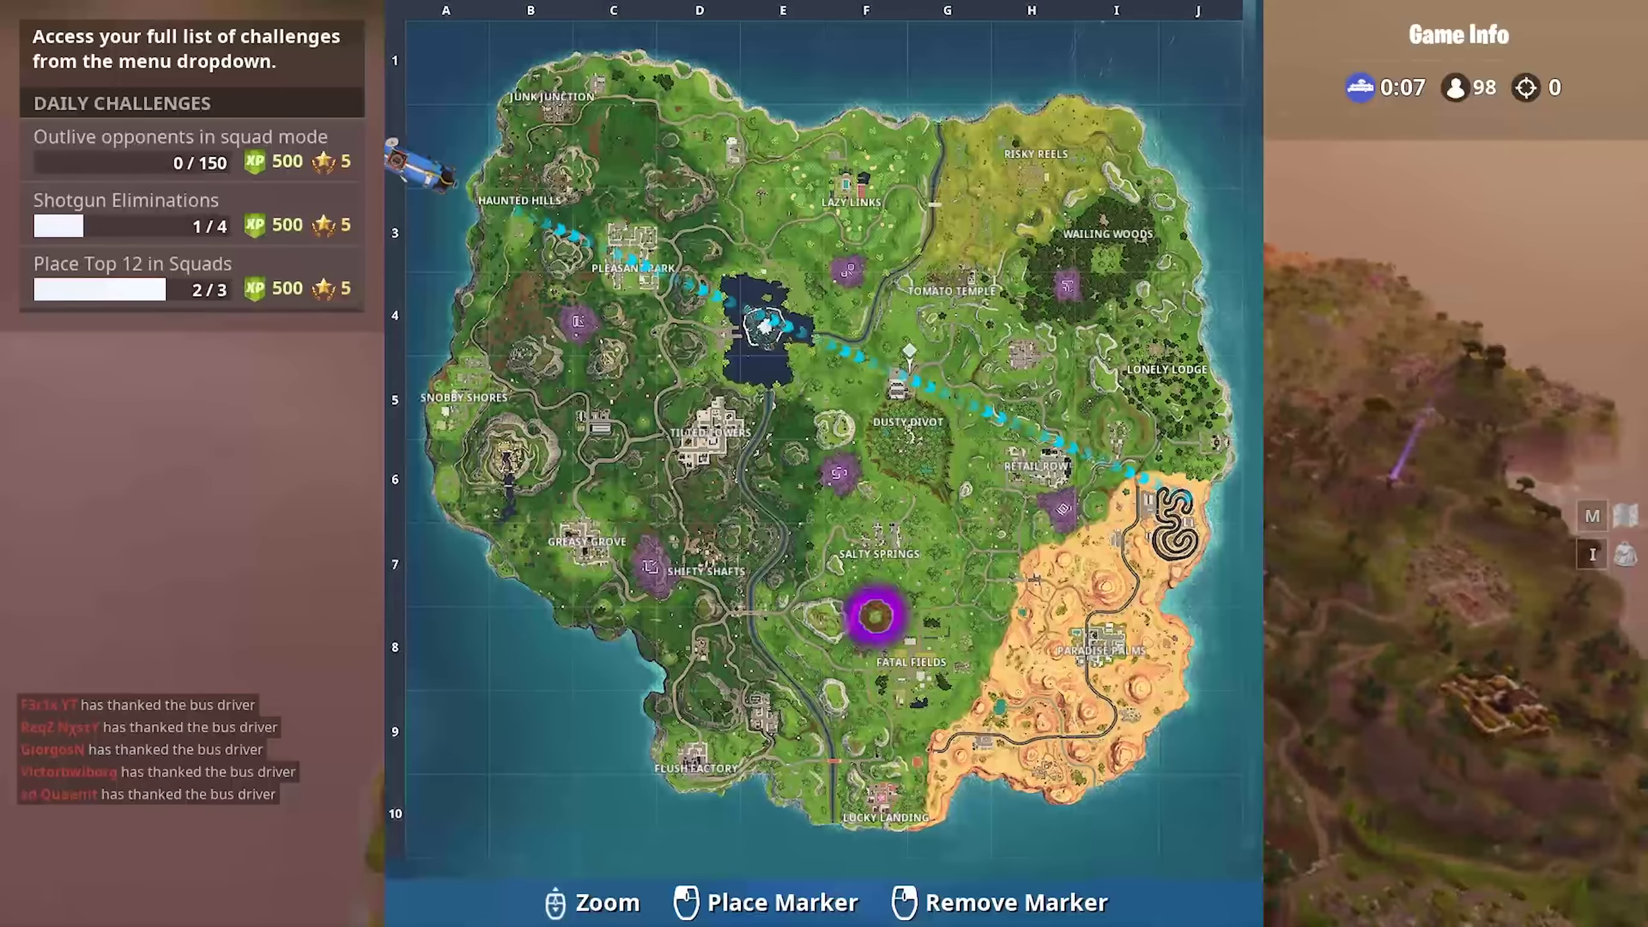
key(m)
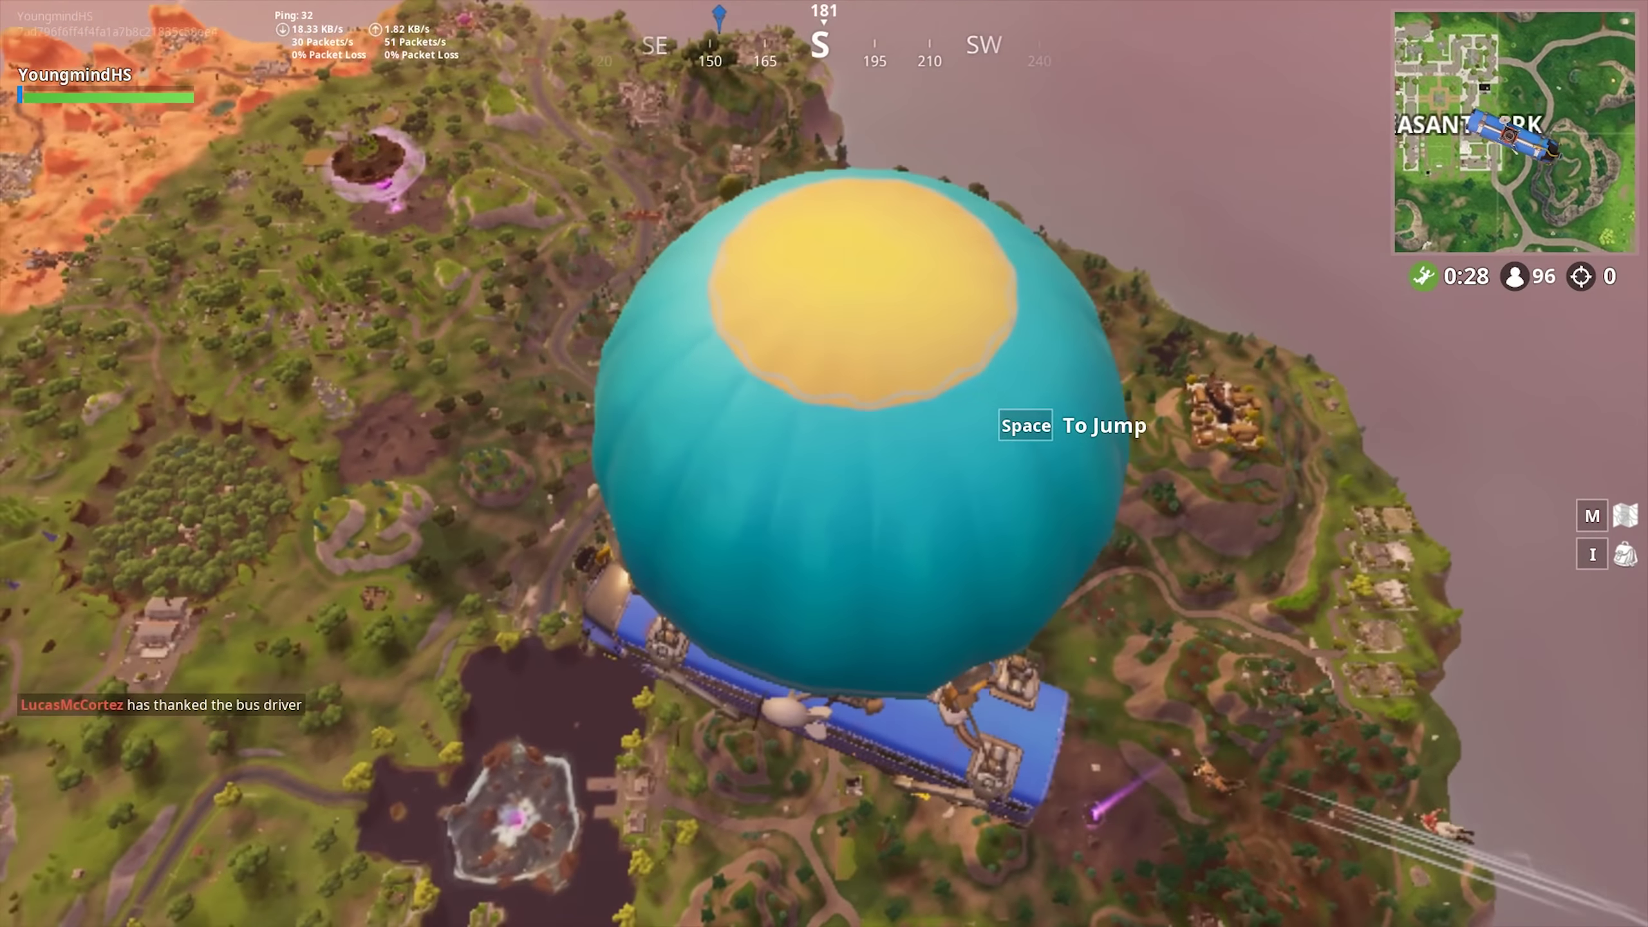
key(space)
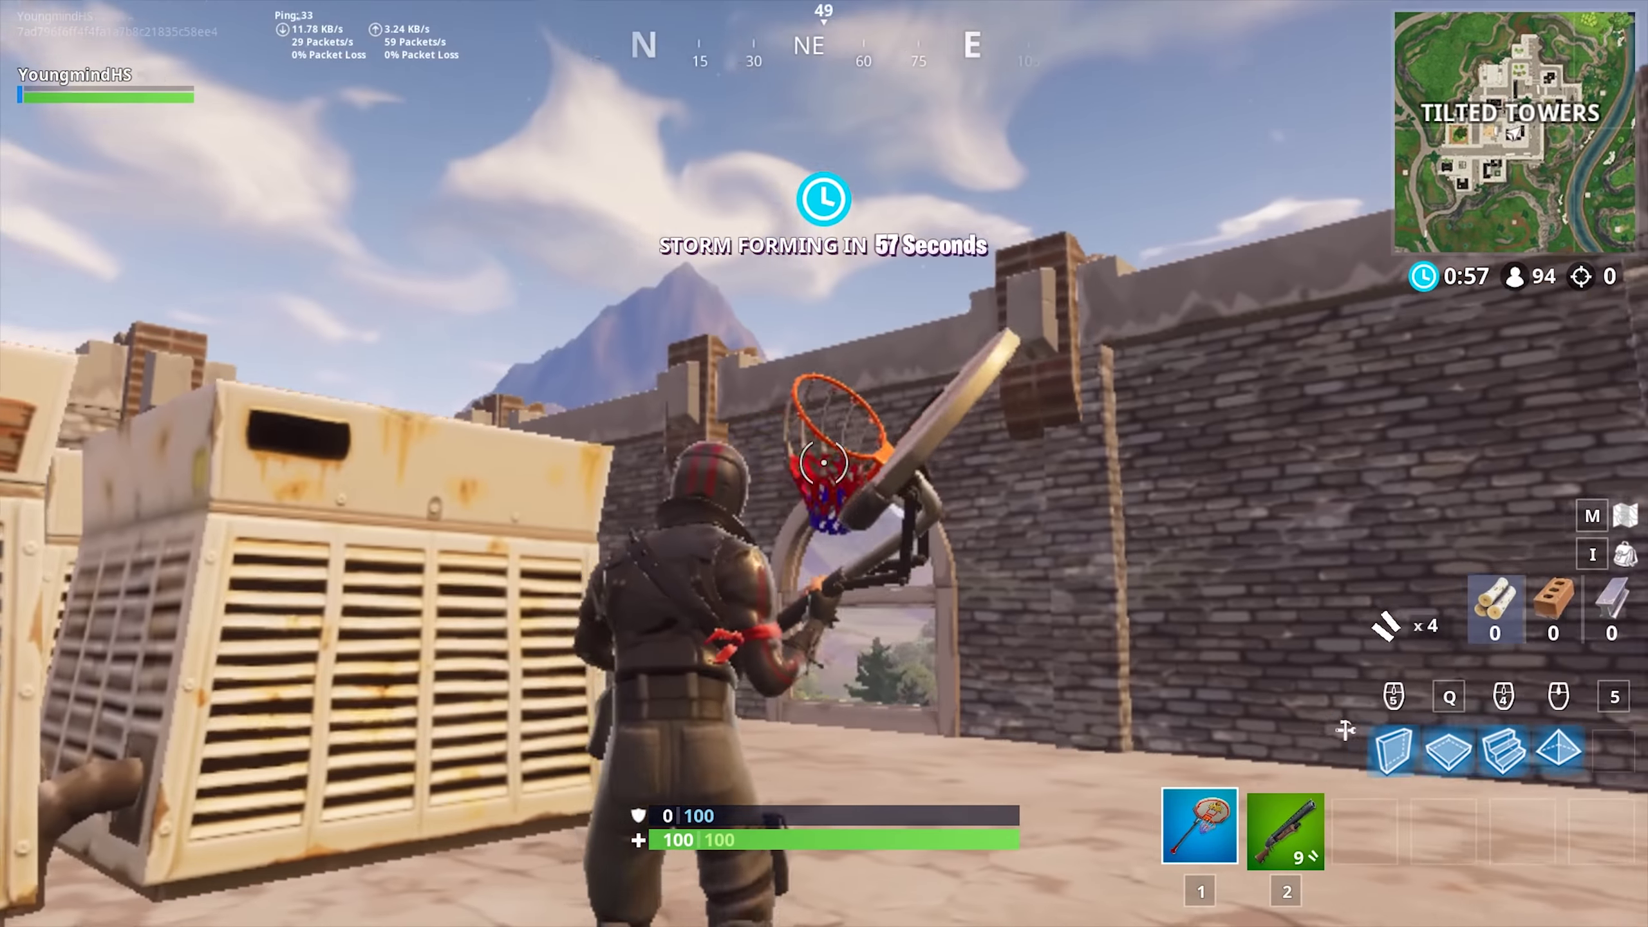
Enter the rooftop room and break the table for bricks, then re-equip the shotgun
key(2)
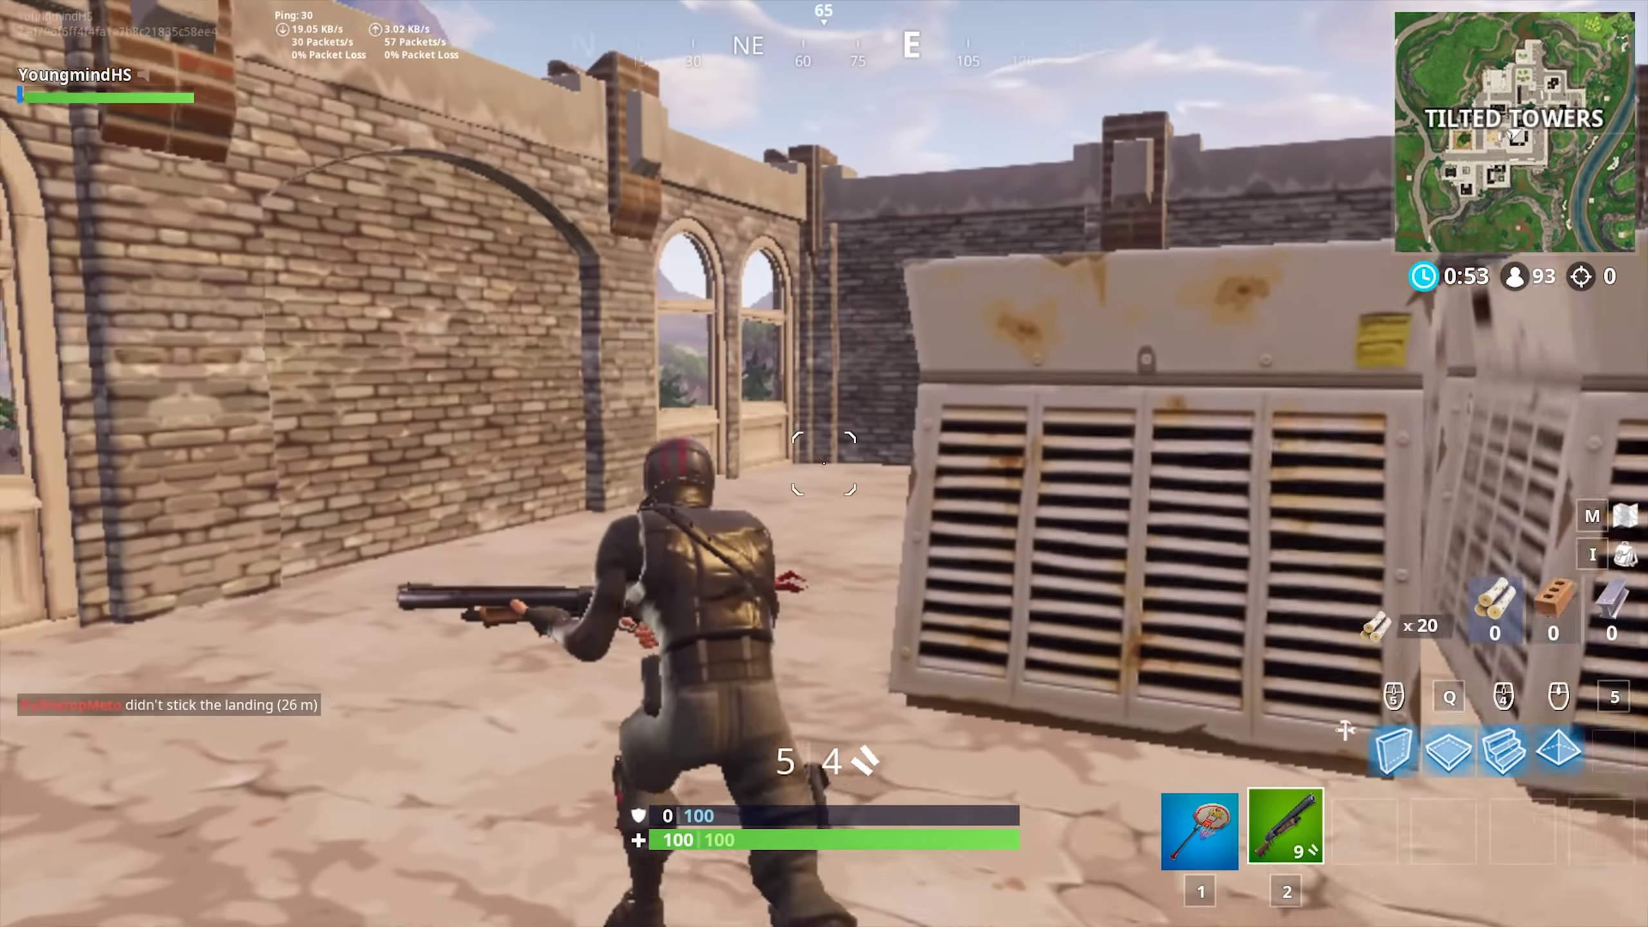
key(w)
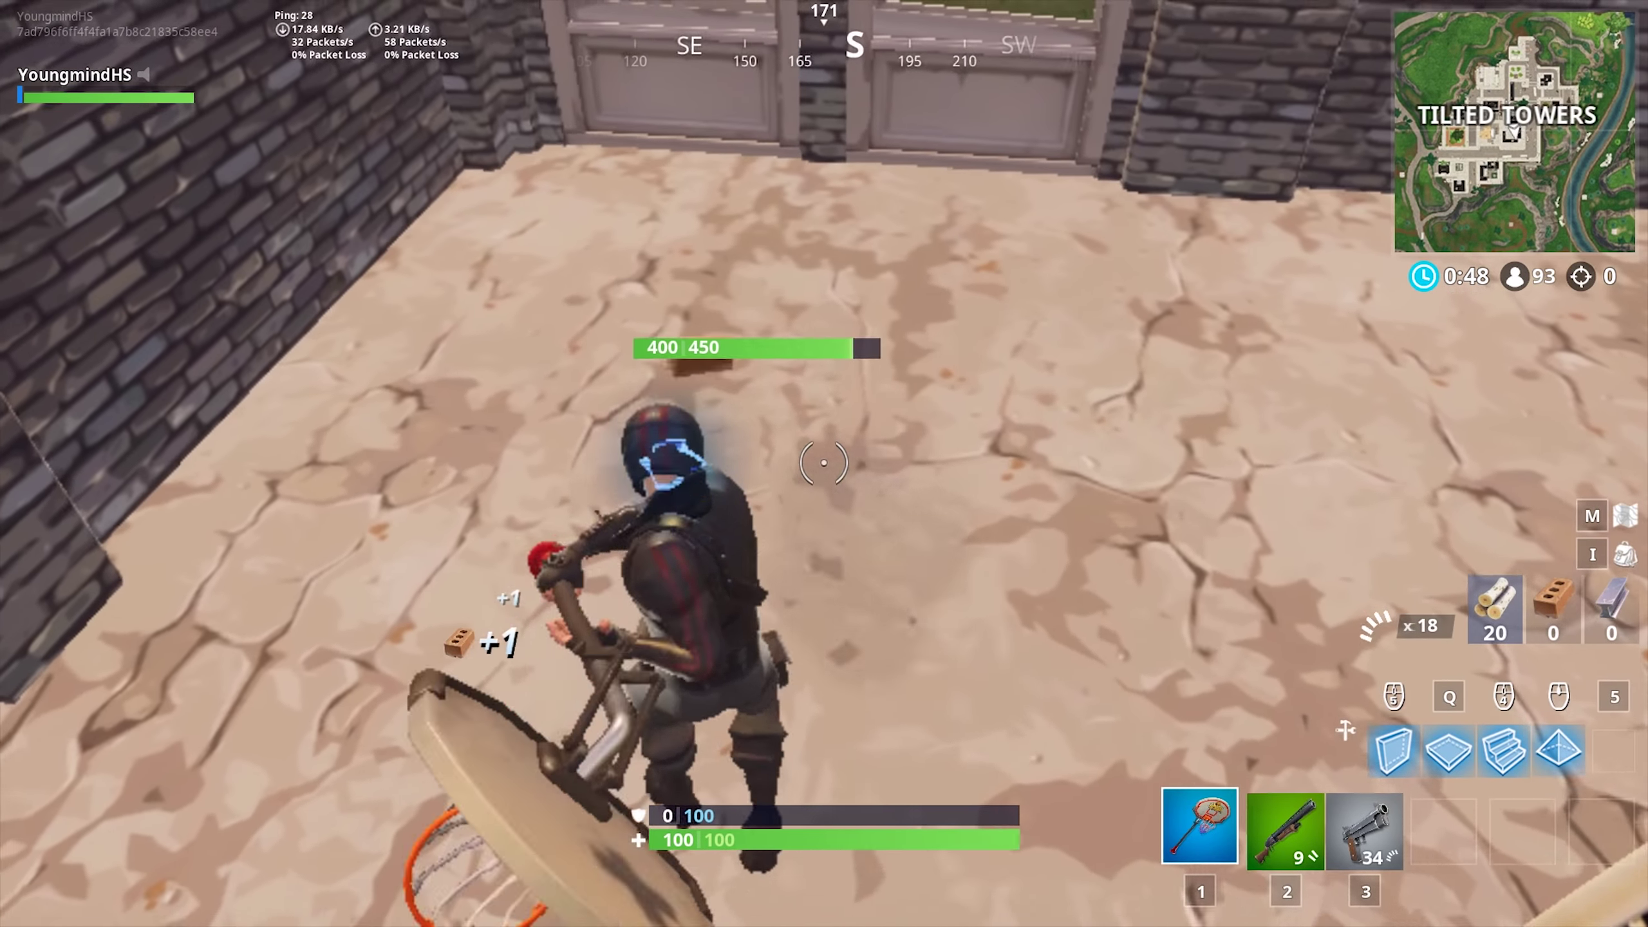
click(825, 463)
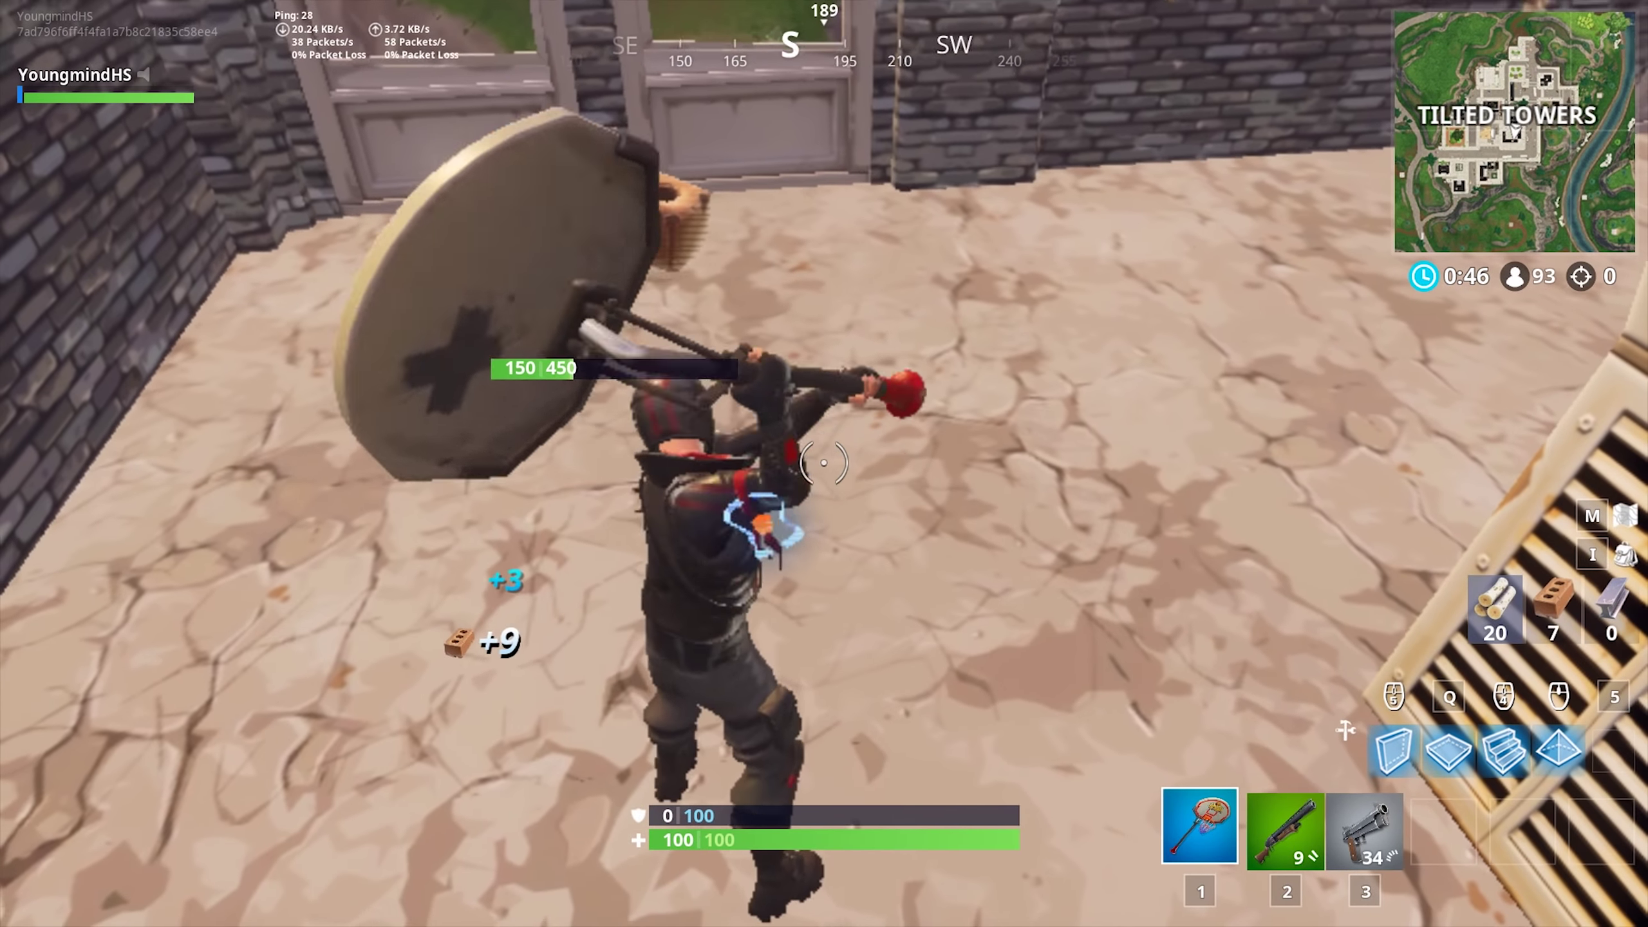
click(824, 462)
key(2)
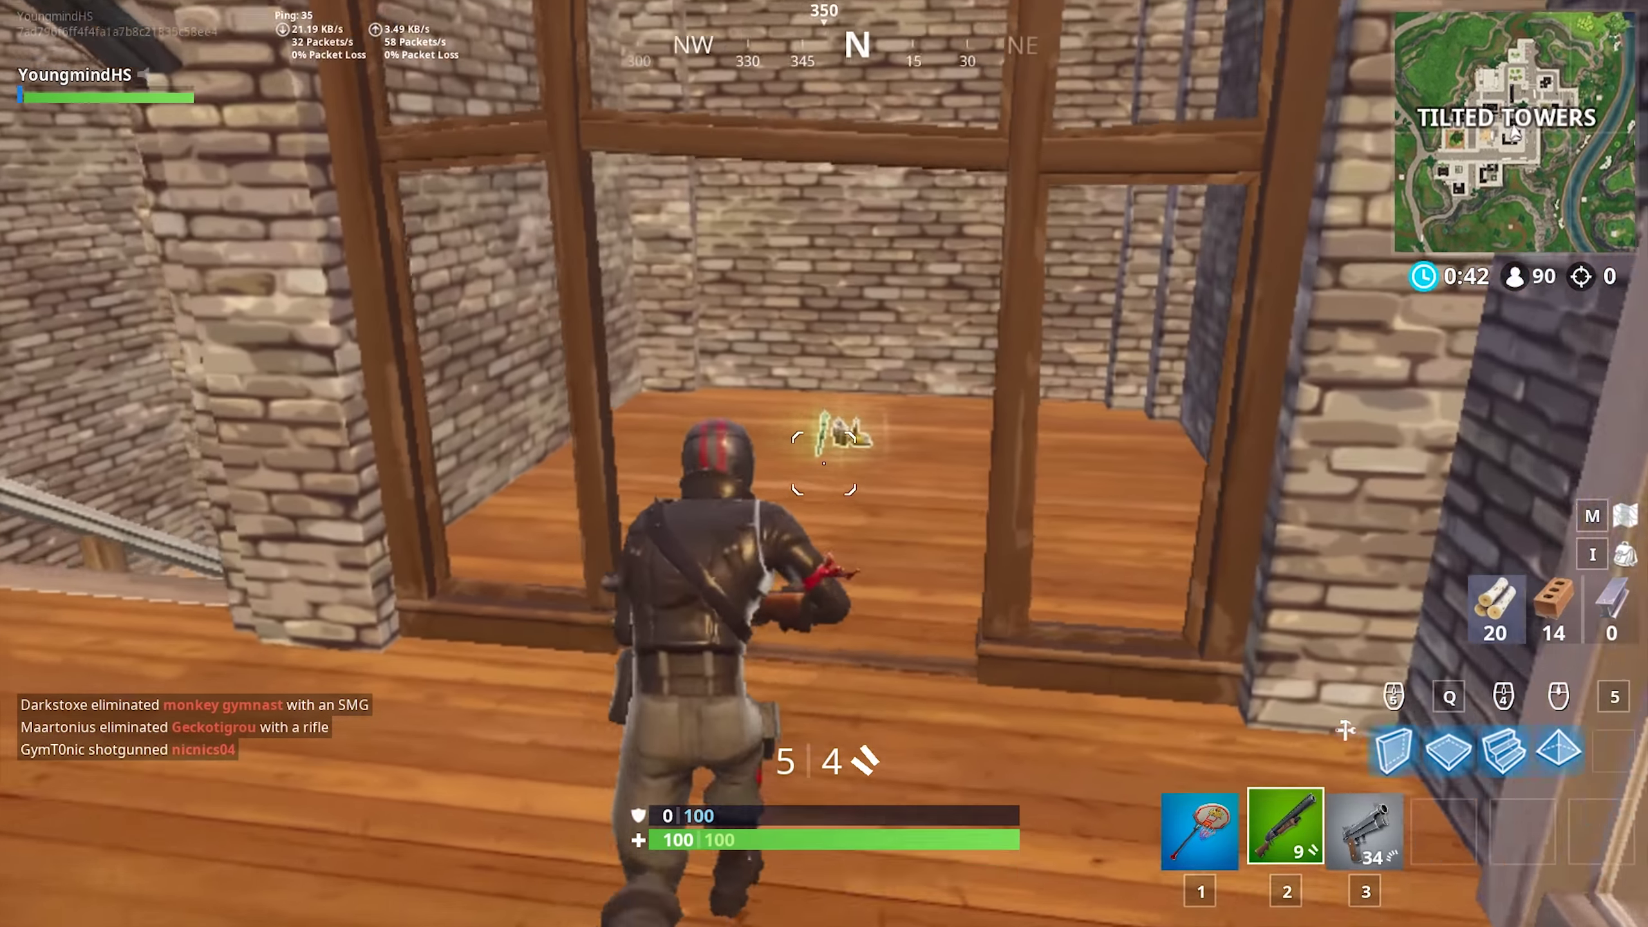
Move down through the building toward the pistol and switch to it in slot 4
key(w)
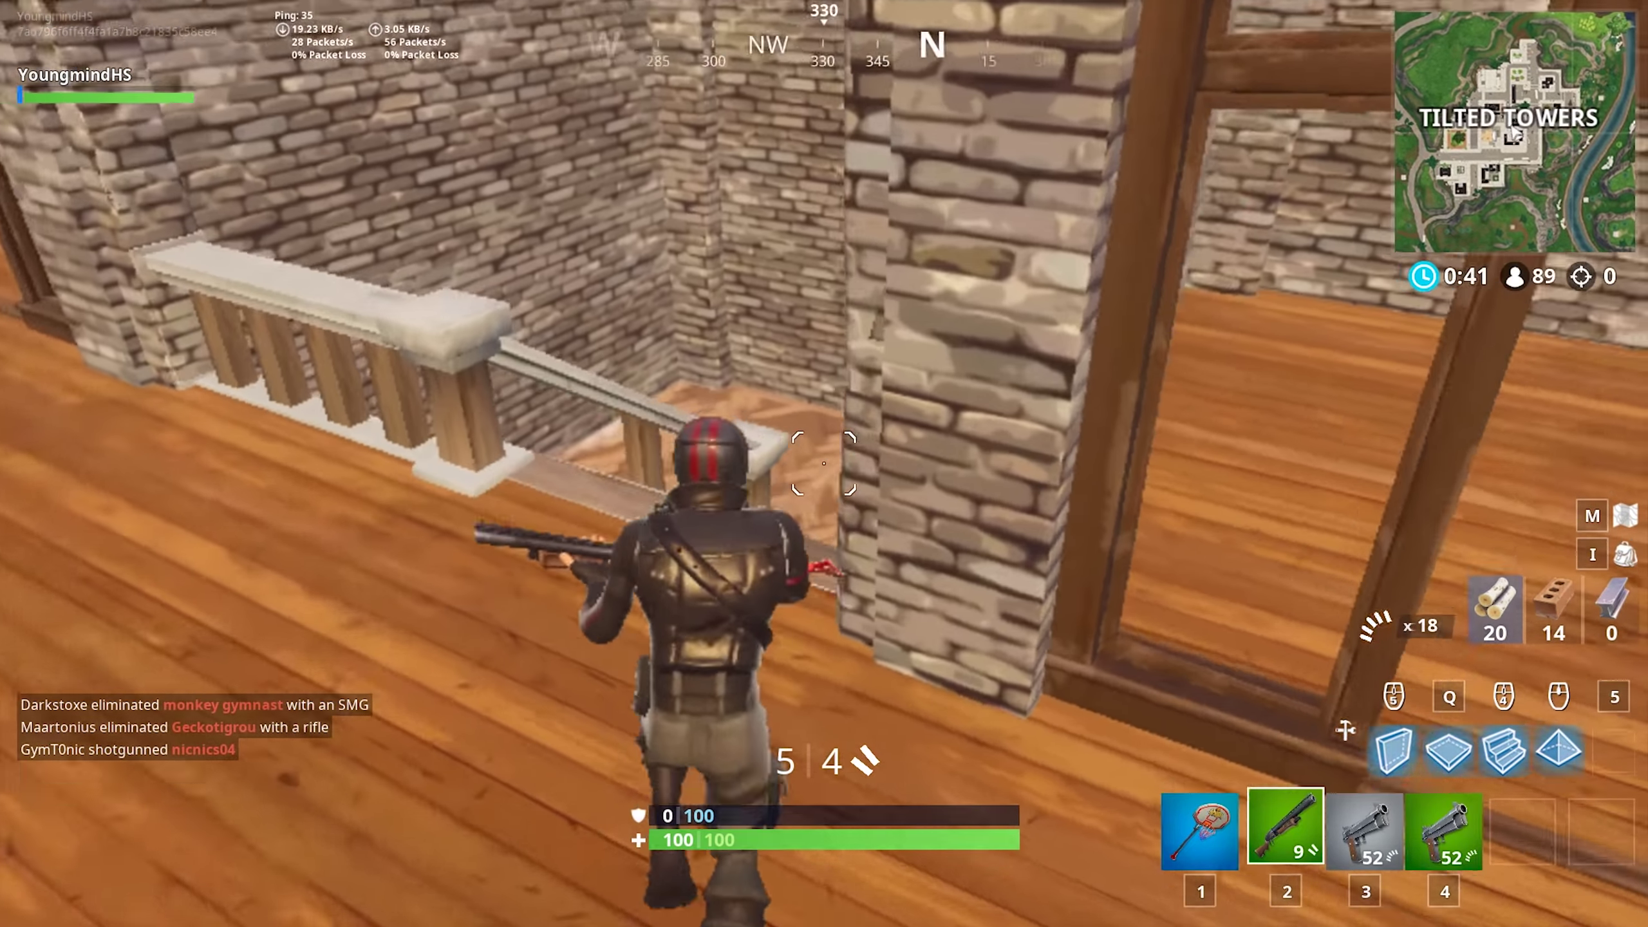
key(w)
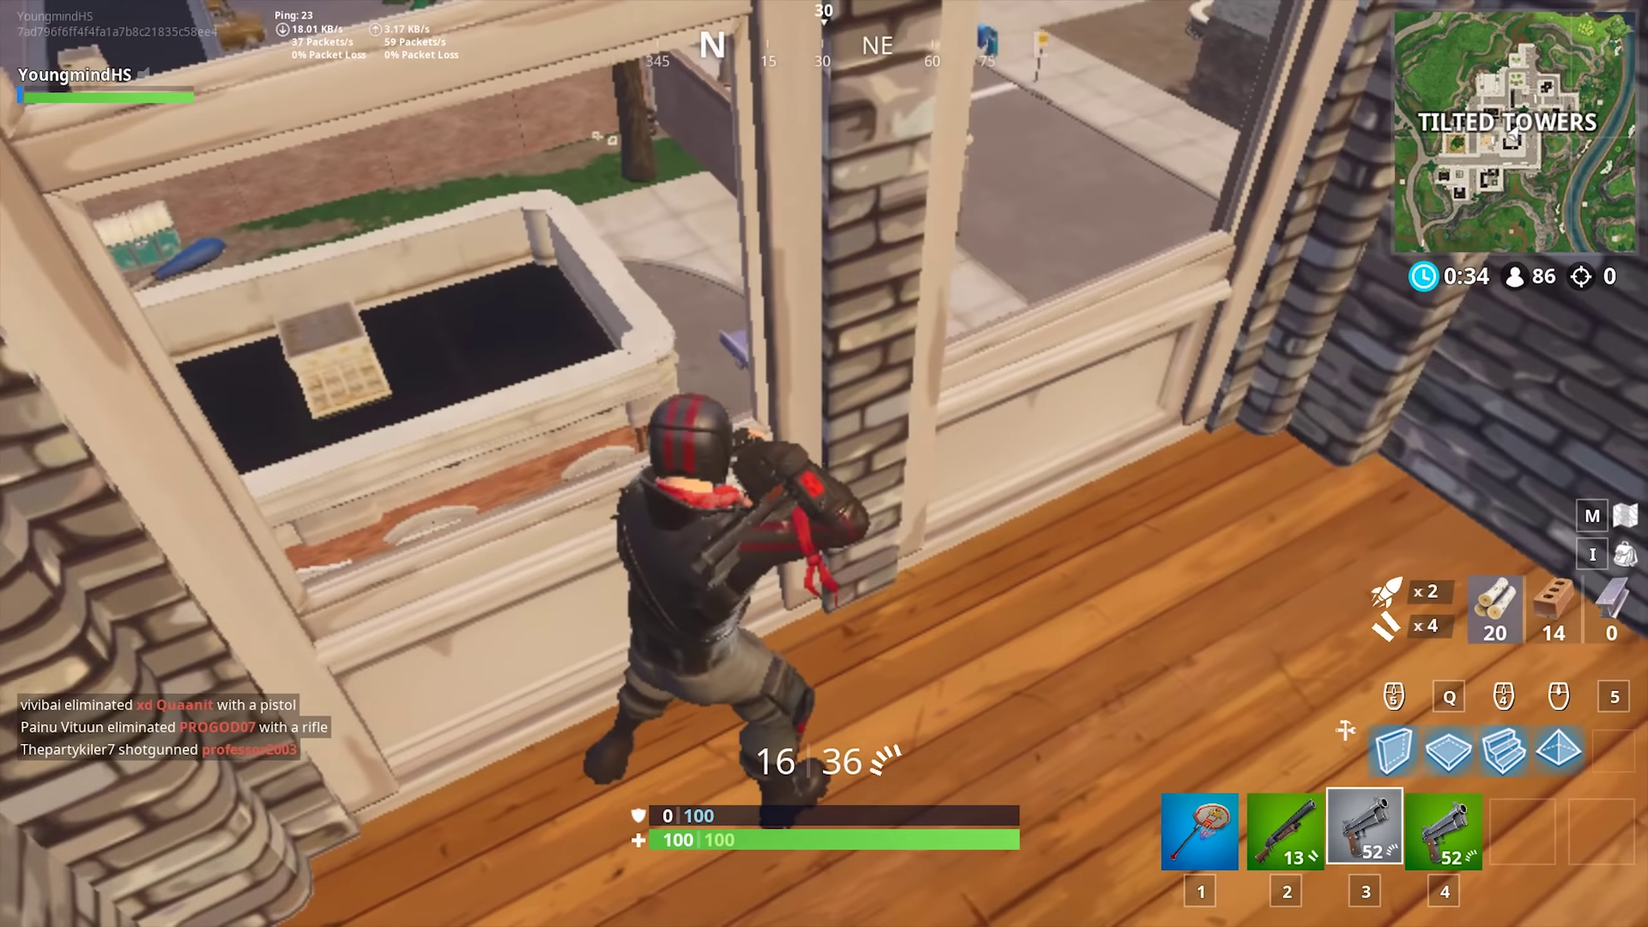
key(w)
key(4)
key(w)
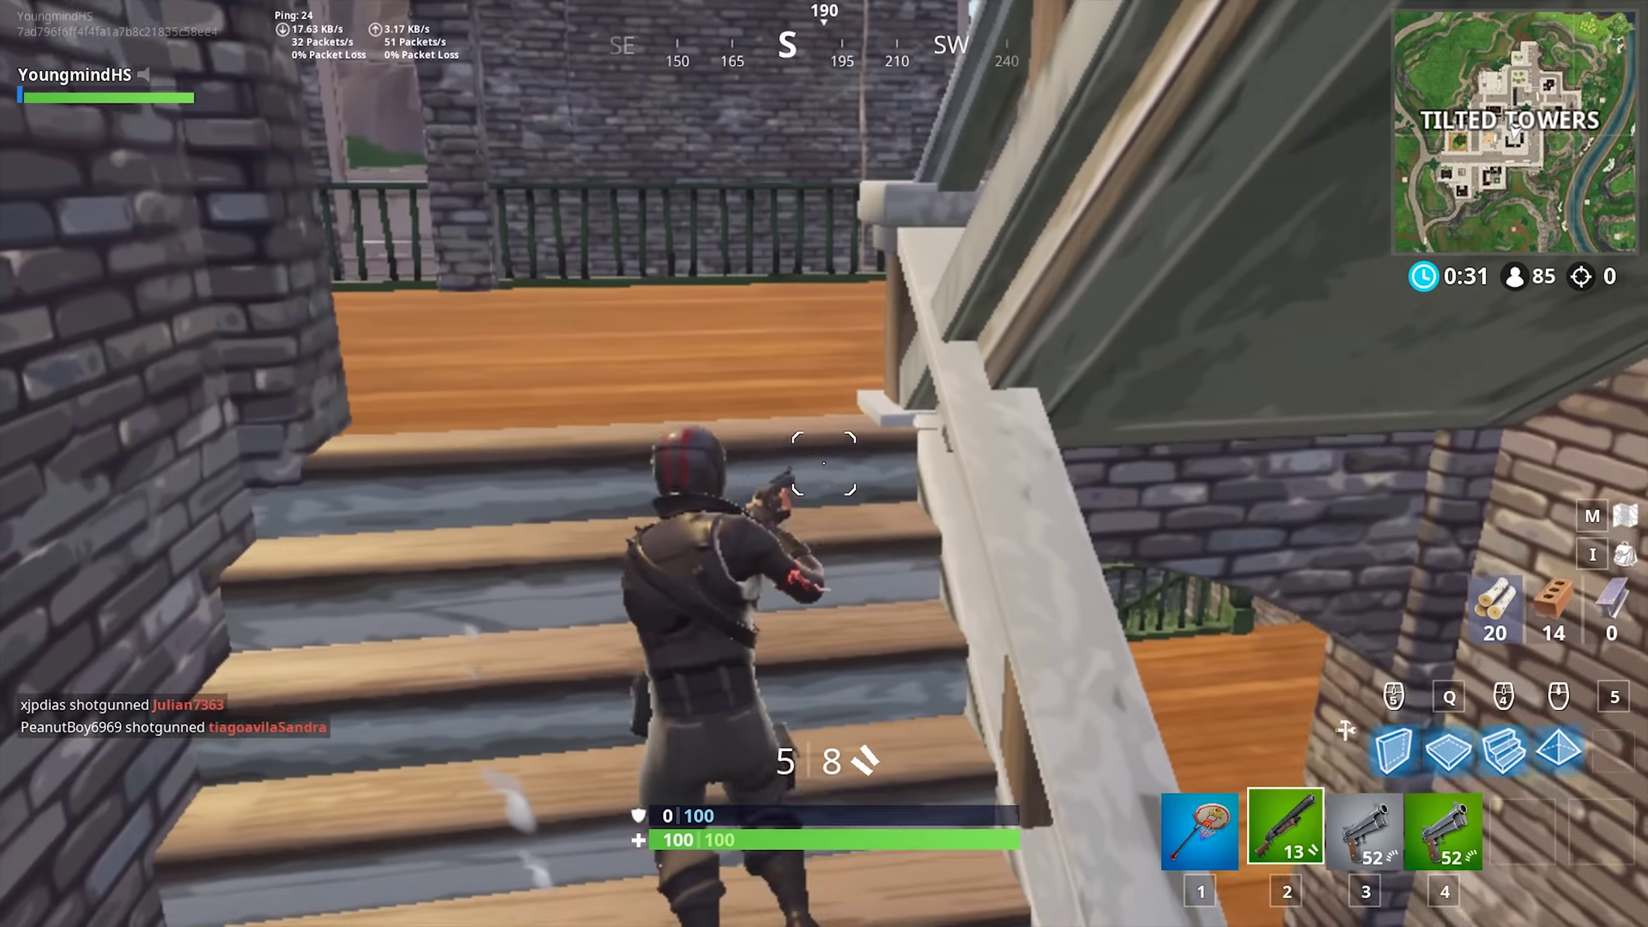
key(w)
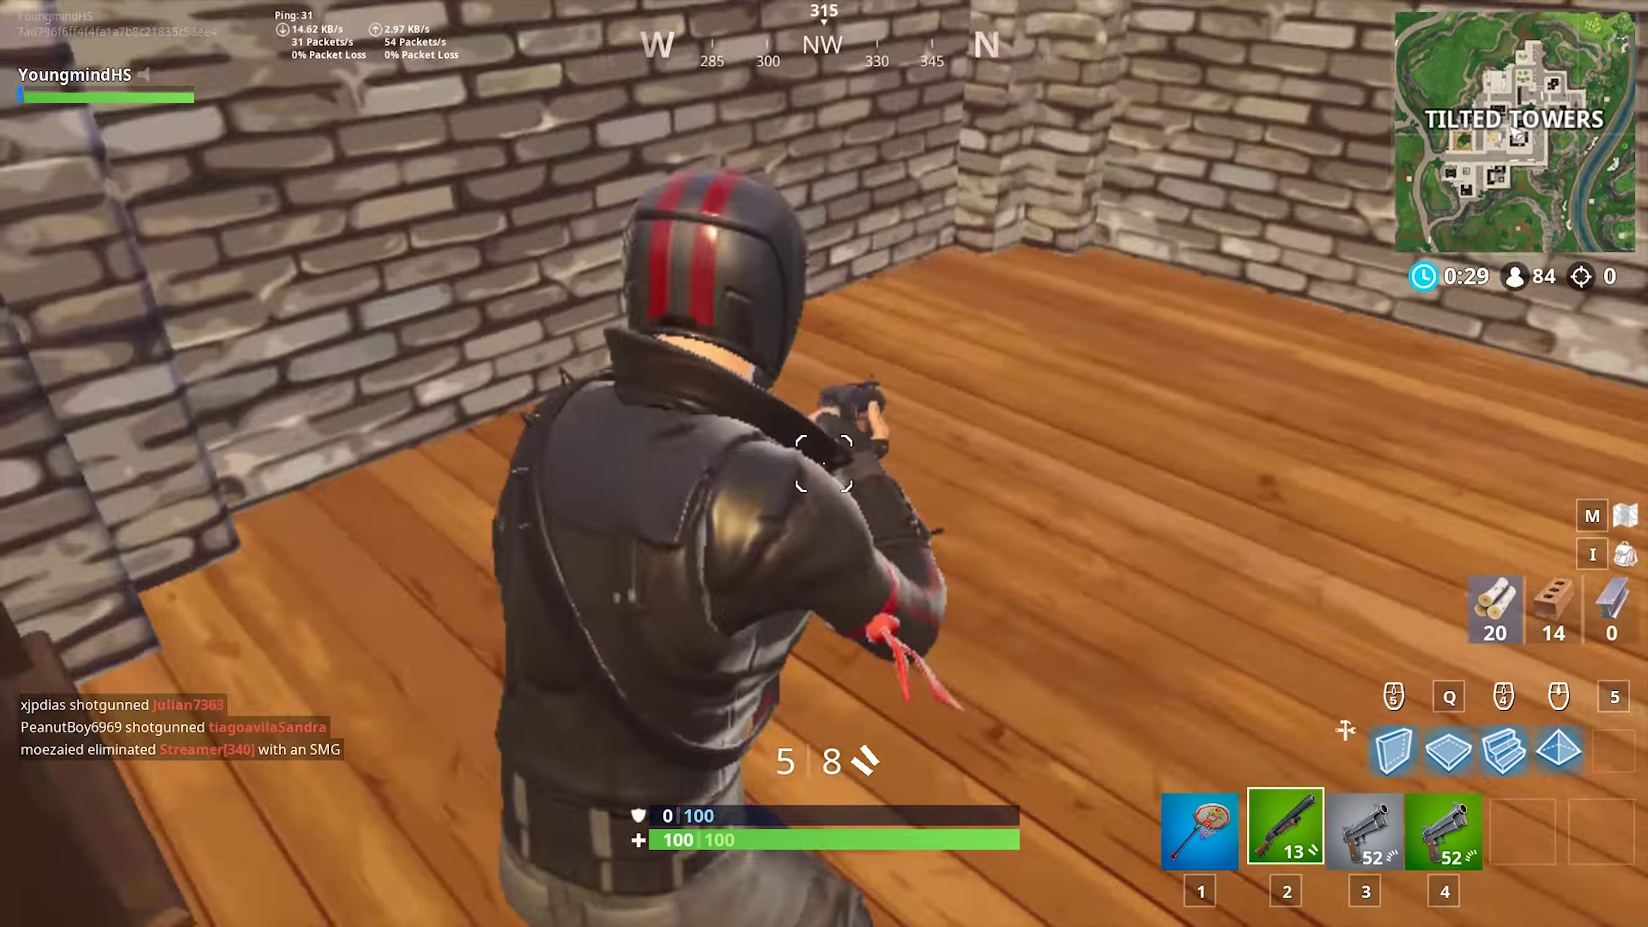
key(4)
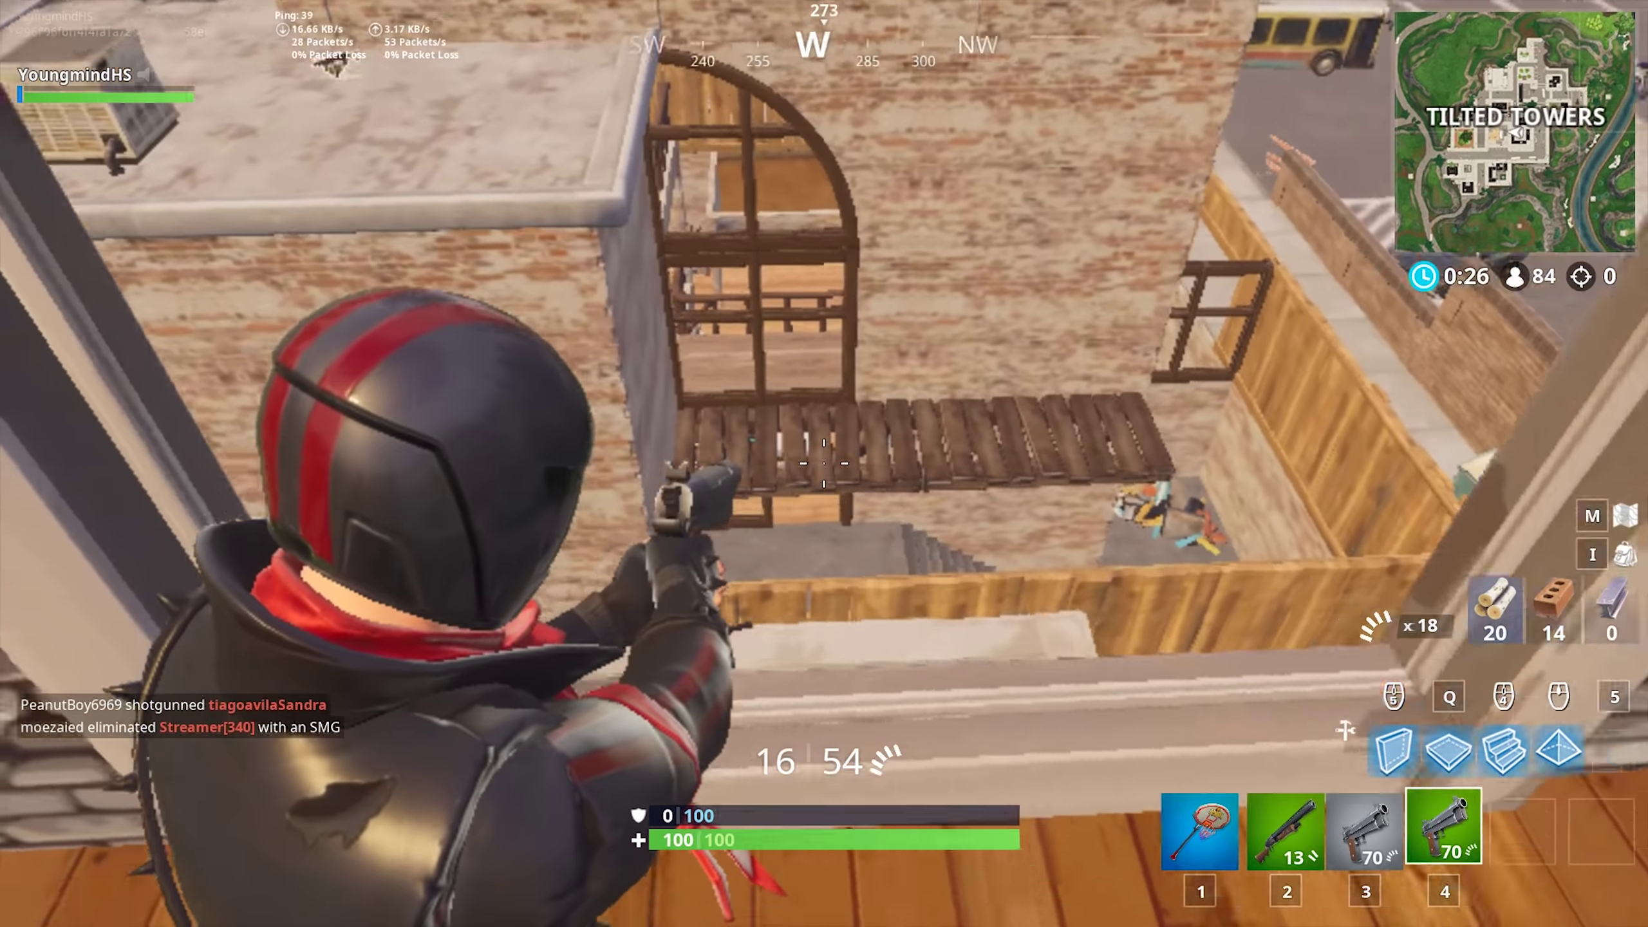
Head down the stairs past the crates, cycle weapons and shoot at the enemy until eliminated
key(w)
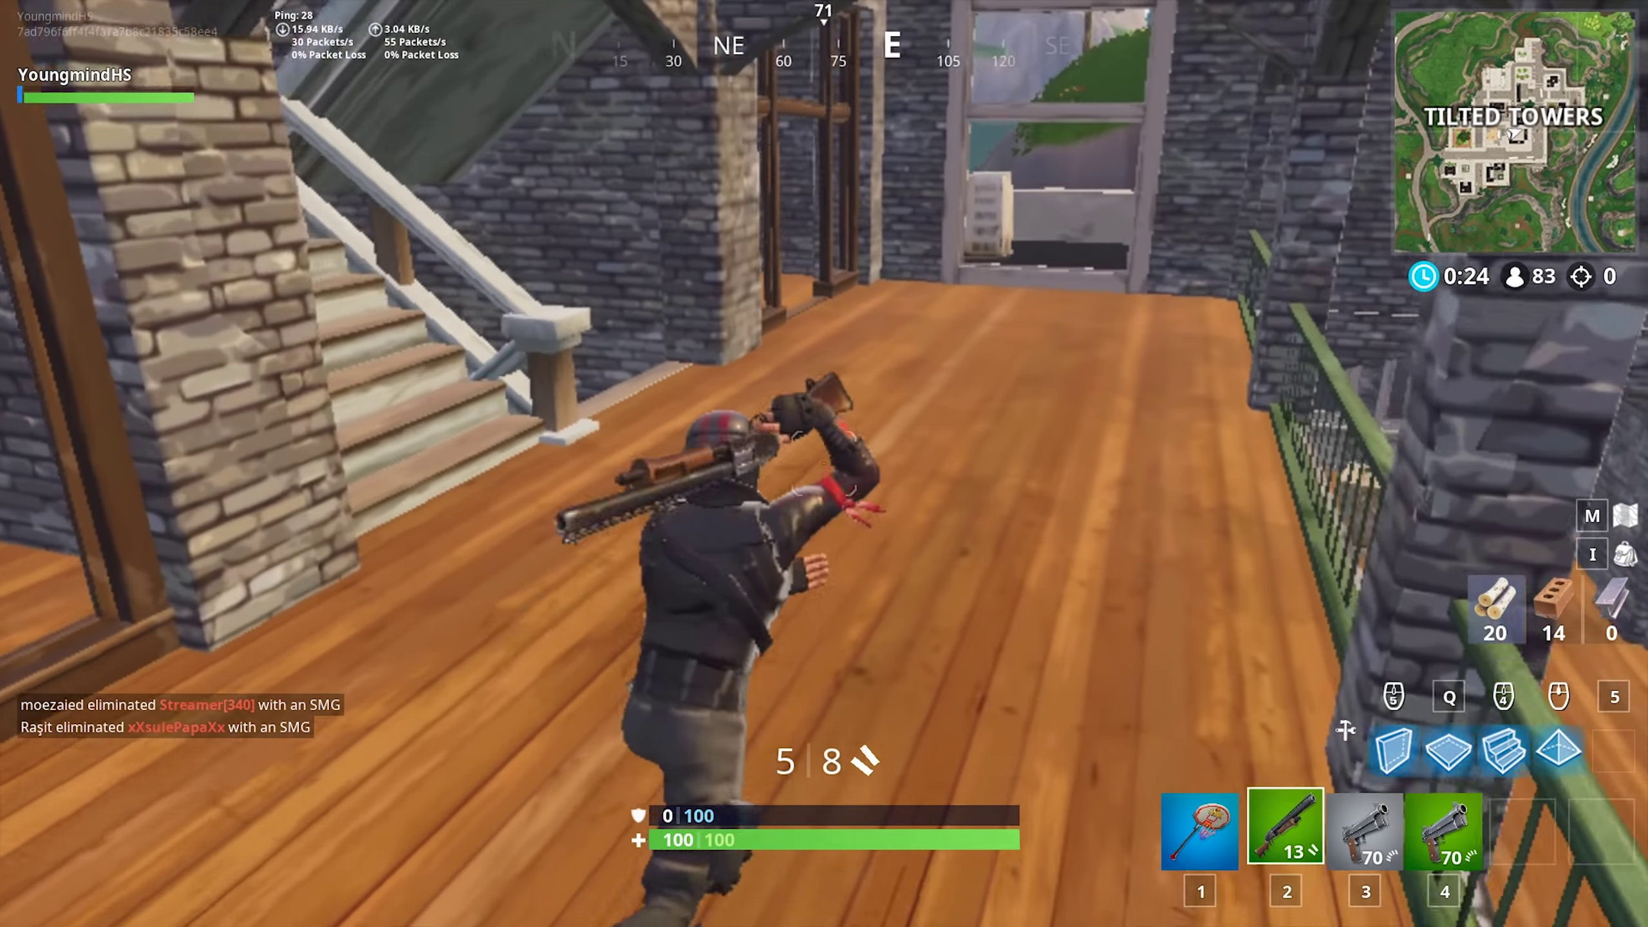
key(w)
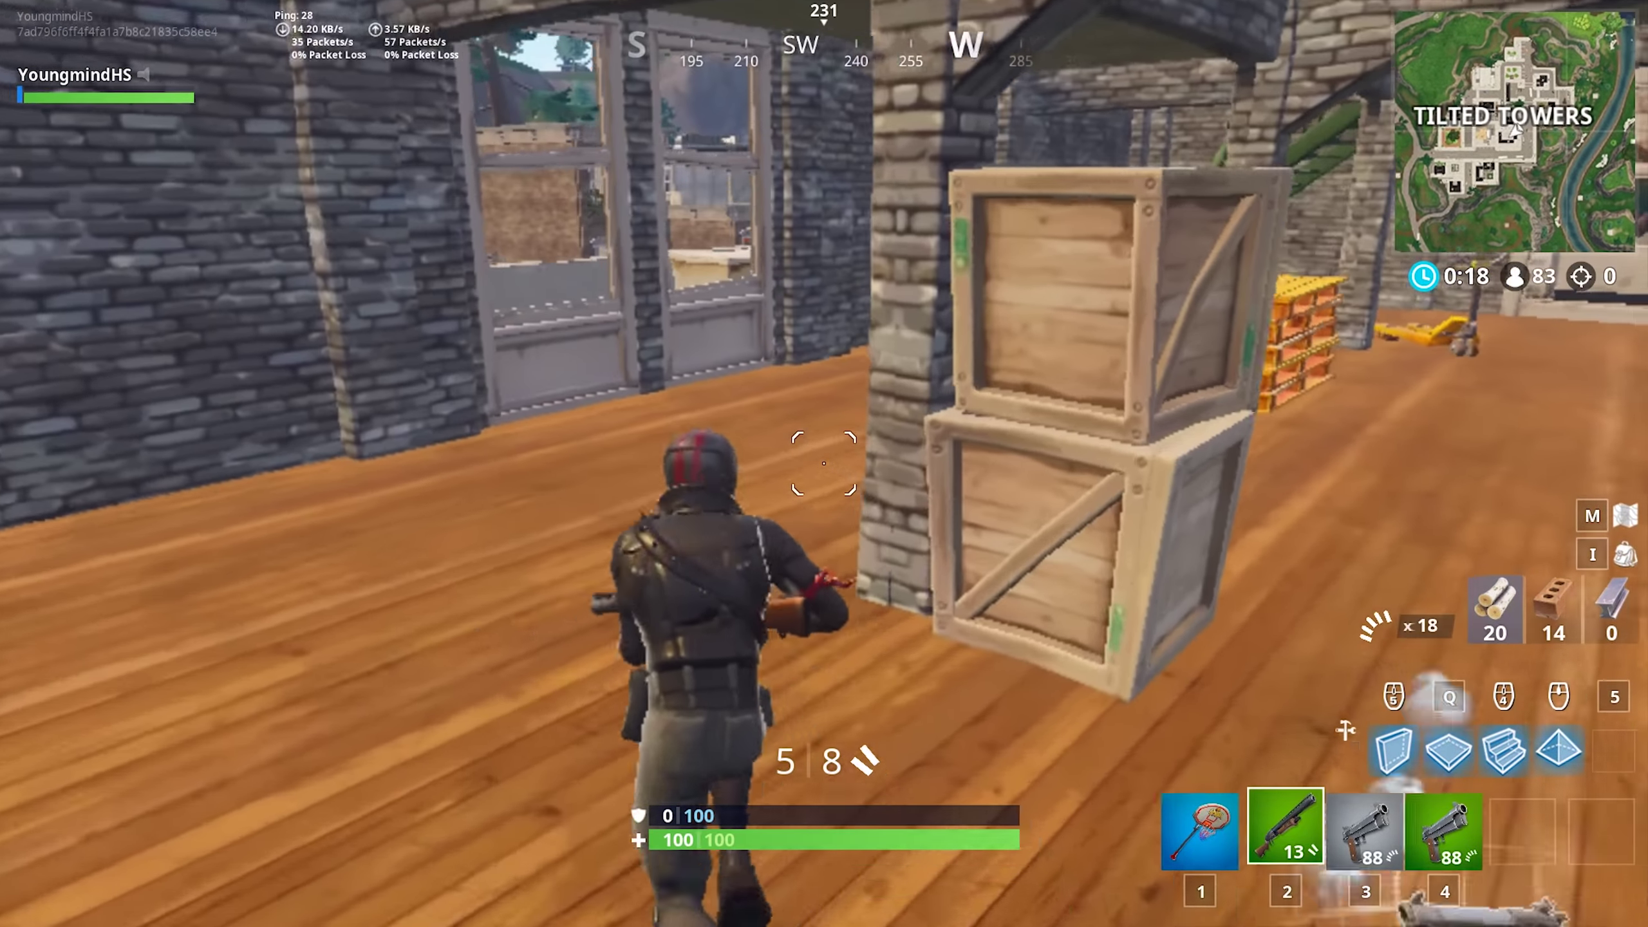
key(w)
key(w)
key(w)
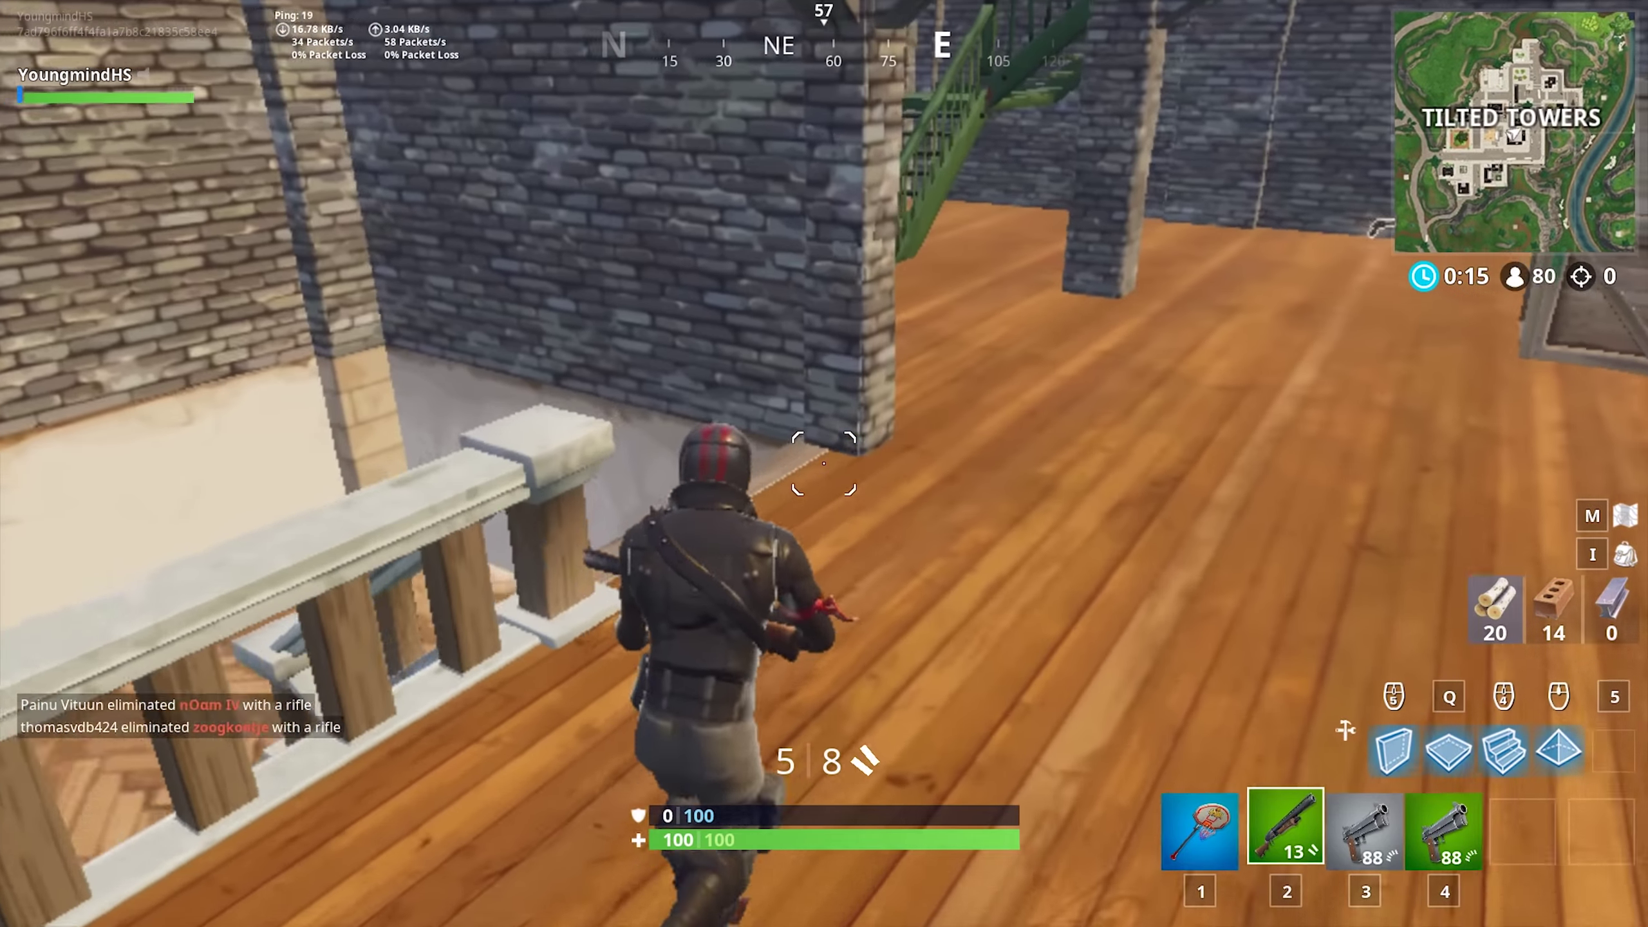
key(1)
key(3)
key(2)
key(w)
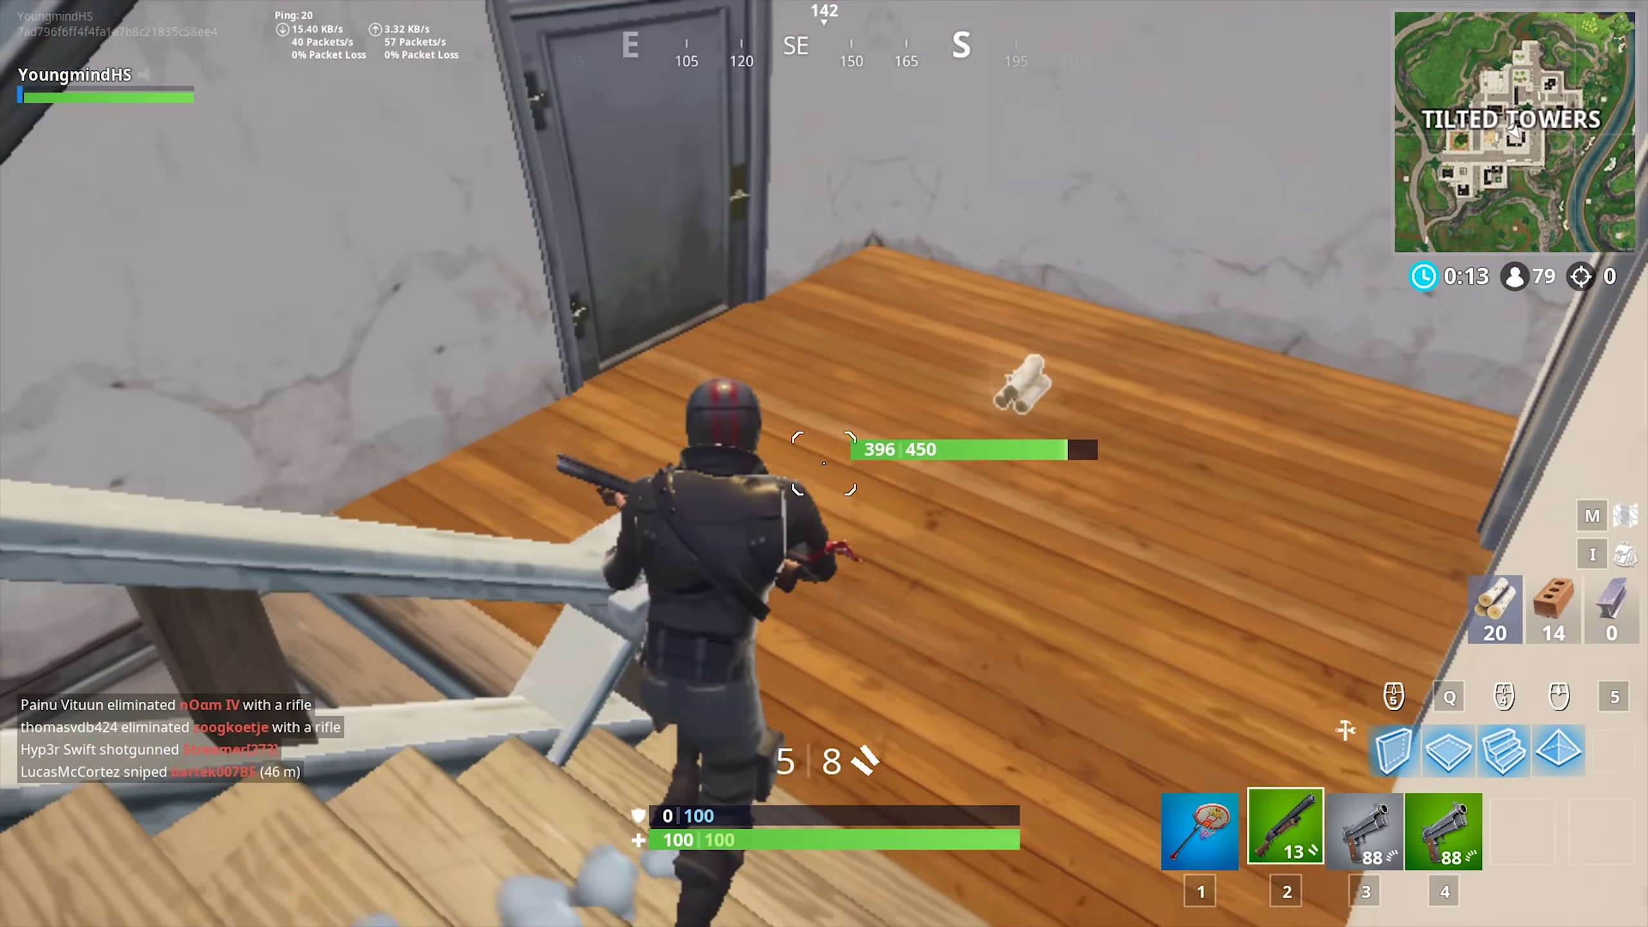
key(3)
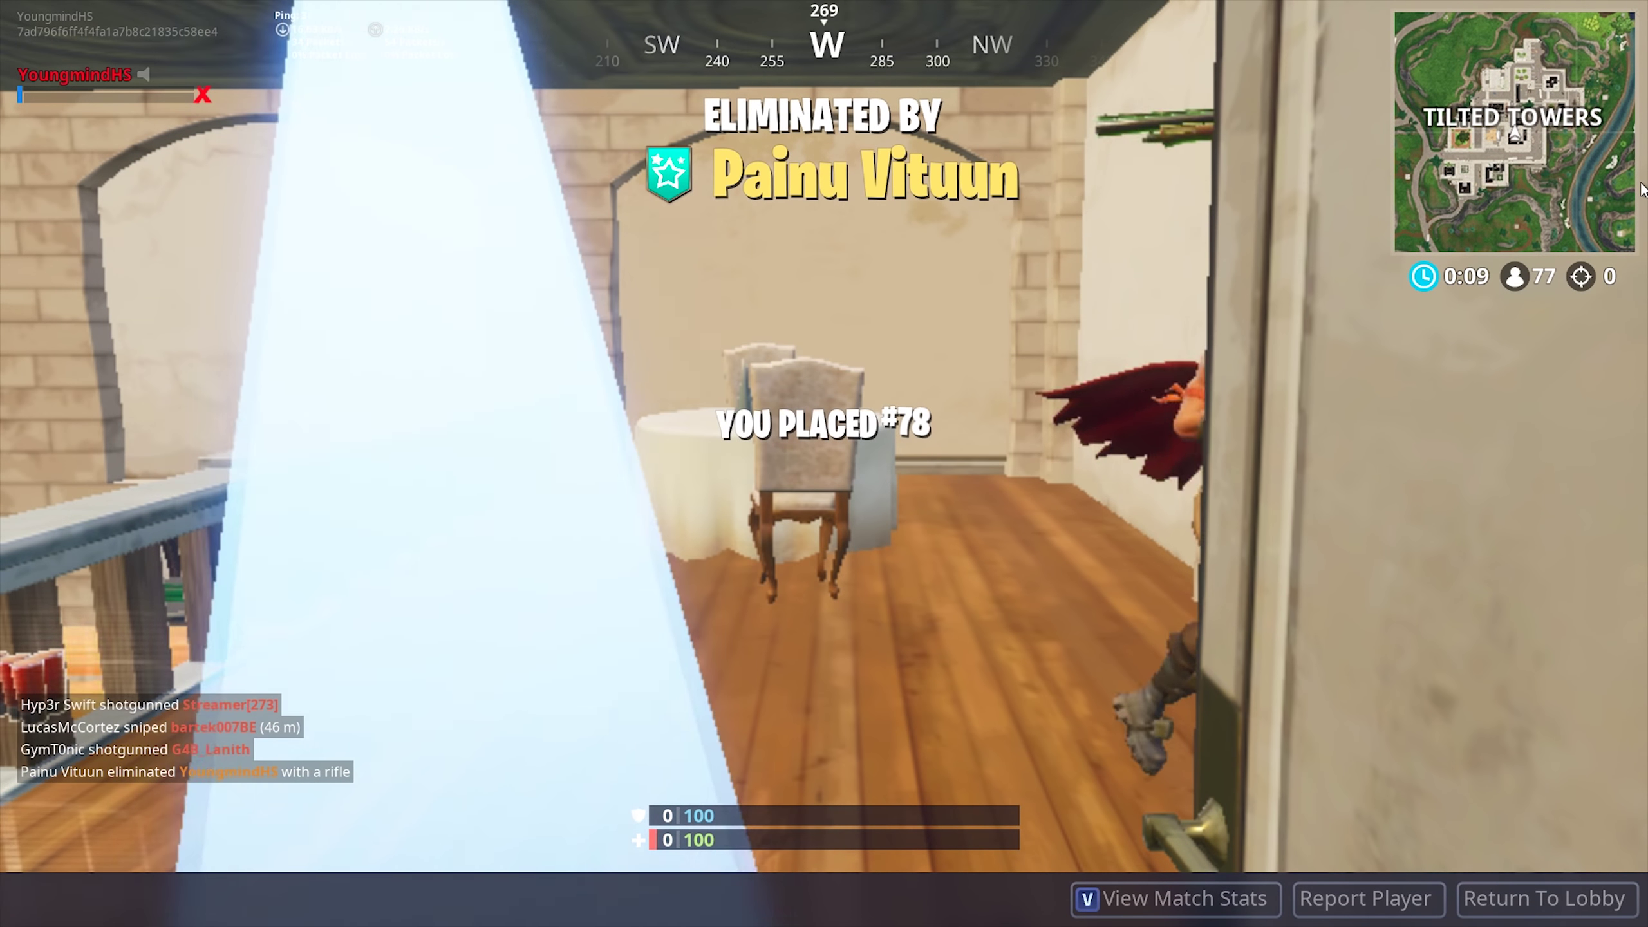